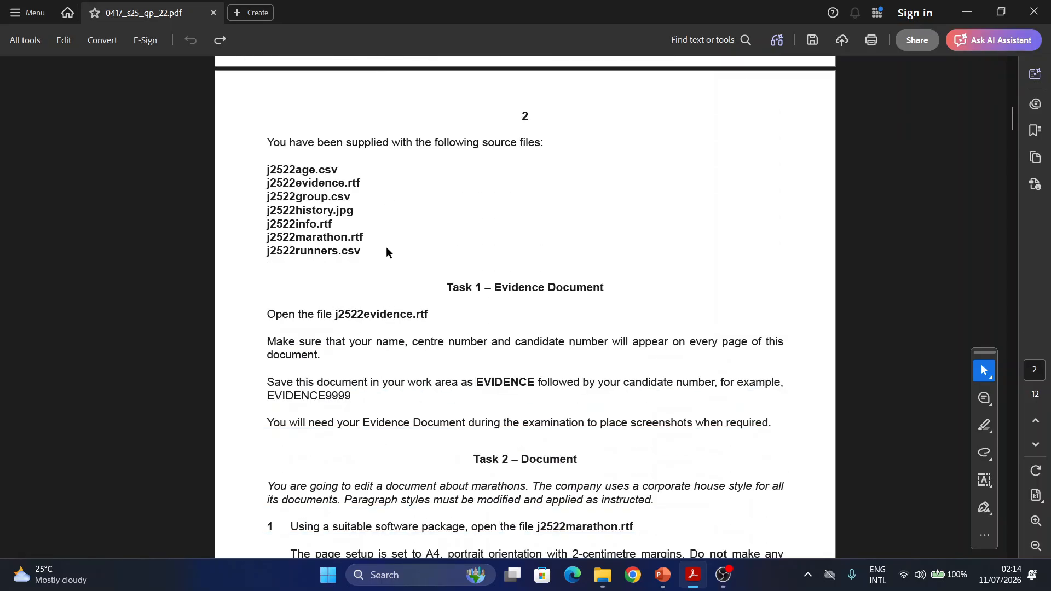
scroll(386, 251, down, 1)
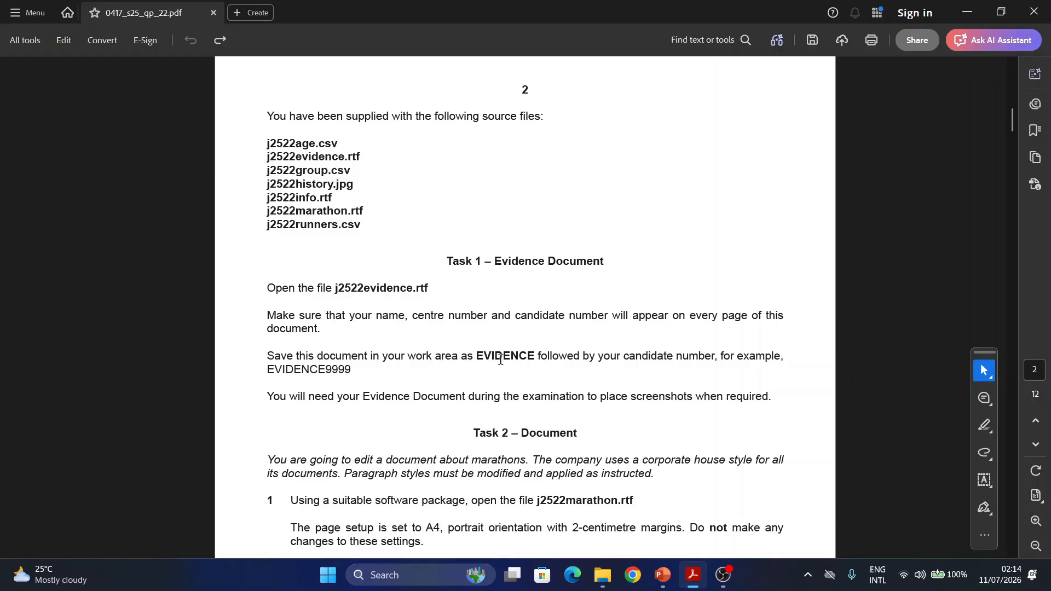
- Open j2522evidence.rtf from the Confidential Source Files June 2025 folder under ICT-PQs, 2025, Working Area-2025, 0417_s25_sf_22
click(694, 575)
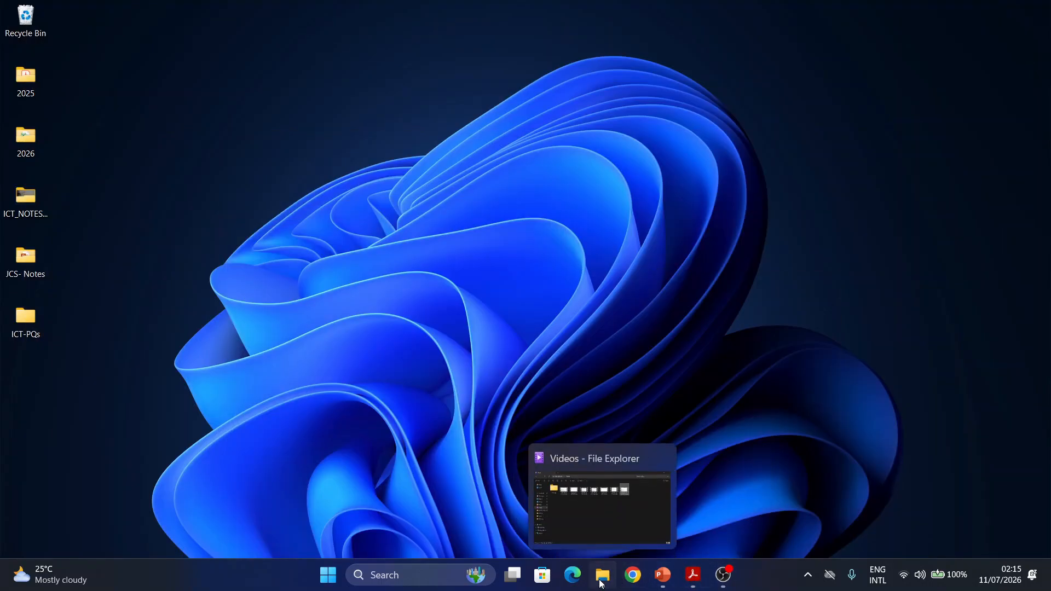
click(602, 583)
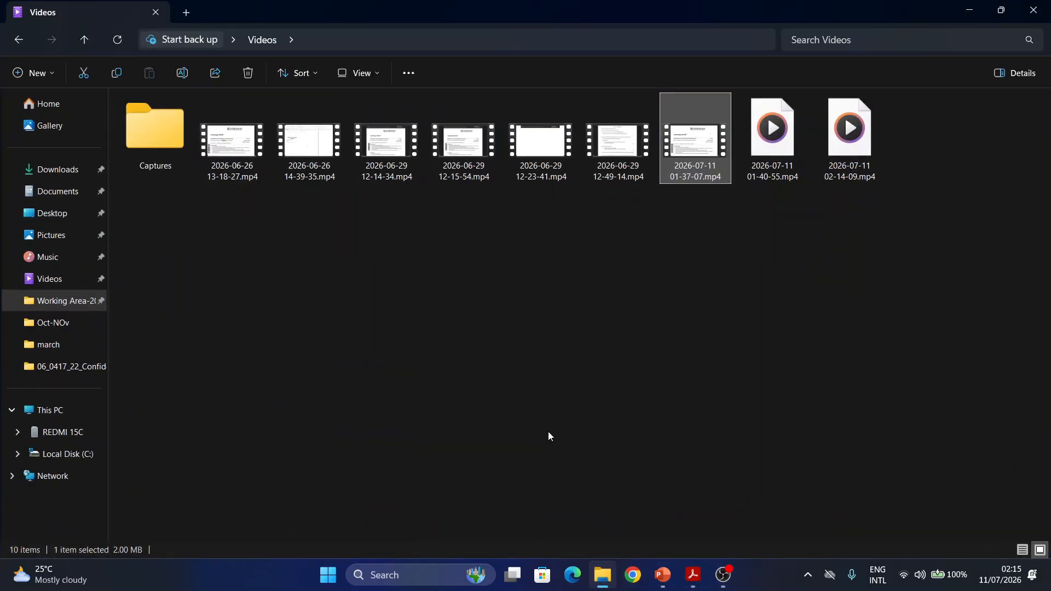
click(981, 6)
double_click(139, 365)
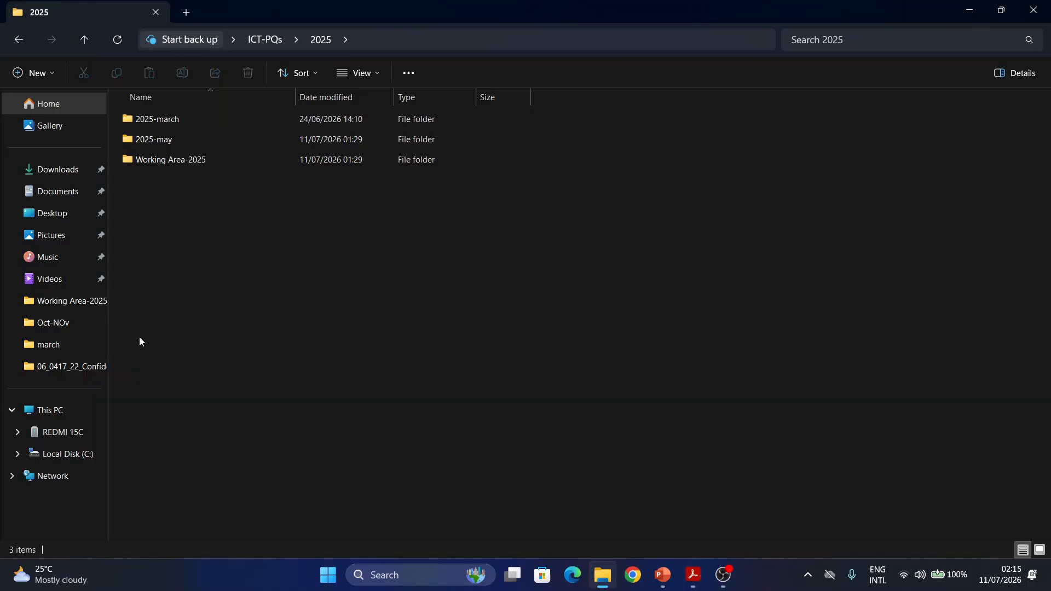
double_click(180, 160)
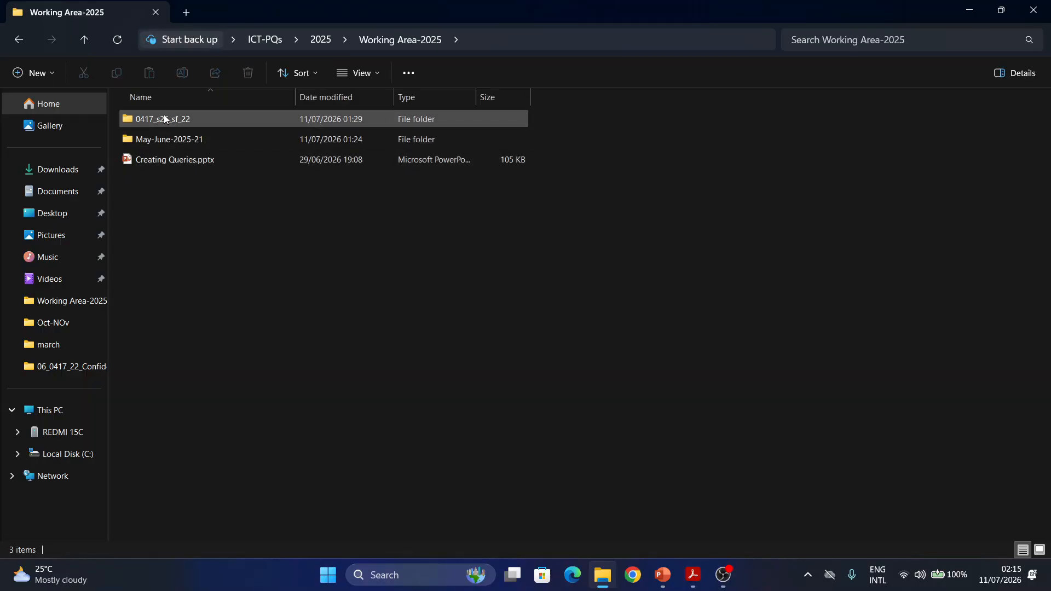
double_click(165, 119)
double_click(166, 118)
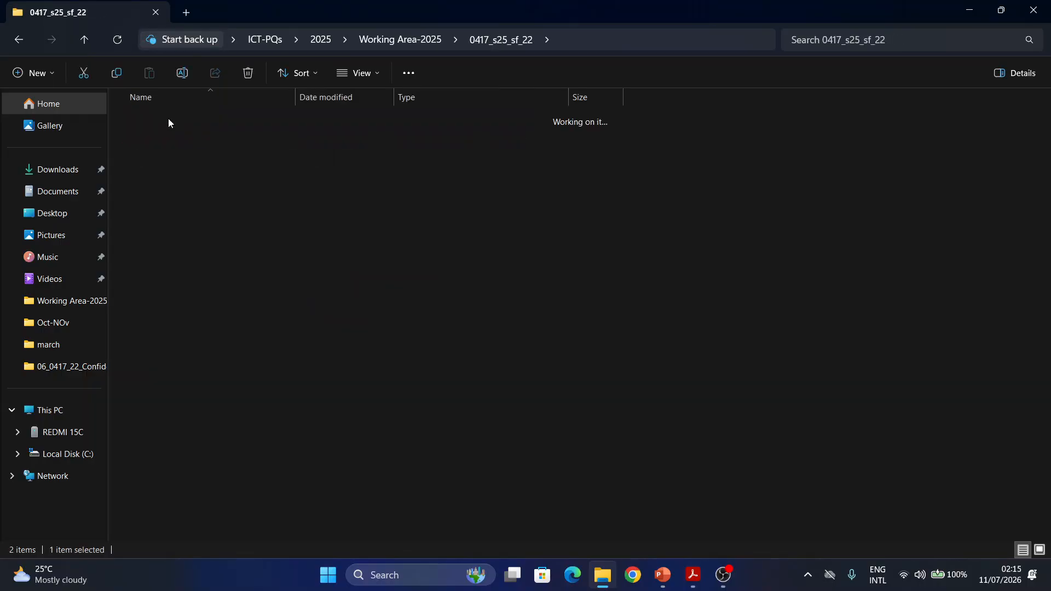
double_click(163, 144)
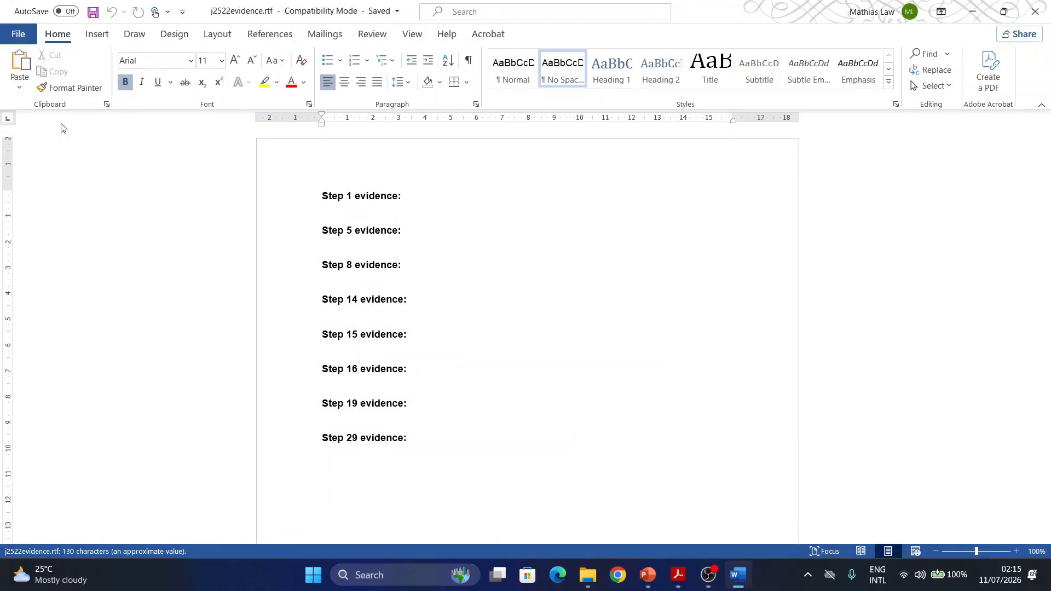
- Insert a Blank (Three Columns) header in the evidence document
click(97, 34)
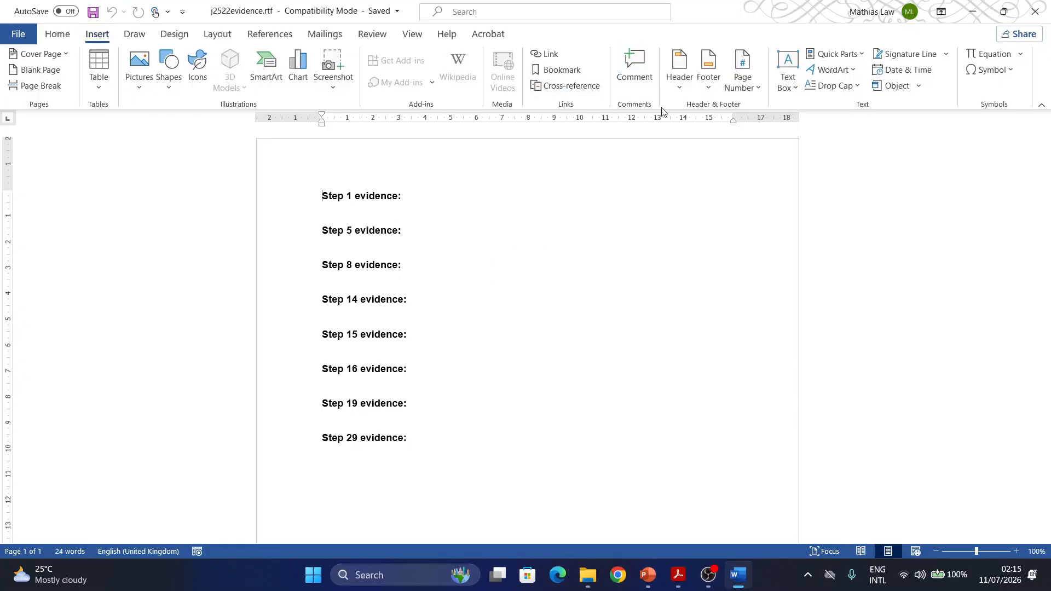
click(679, 87)
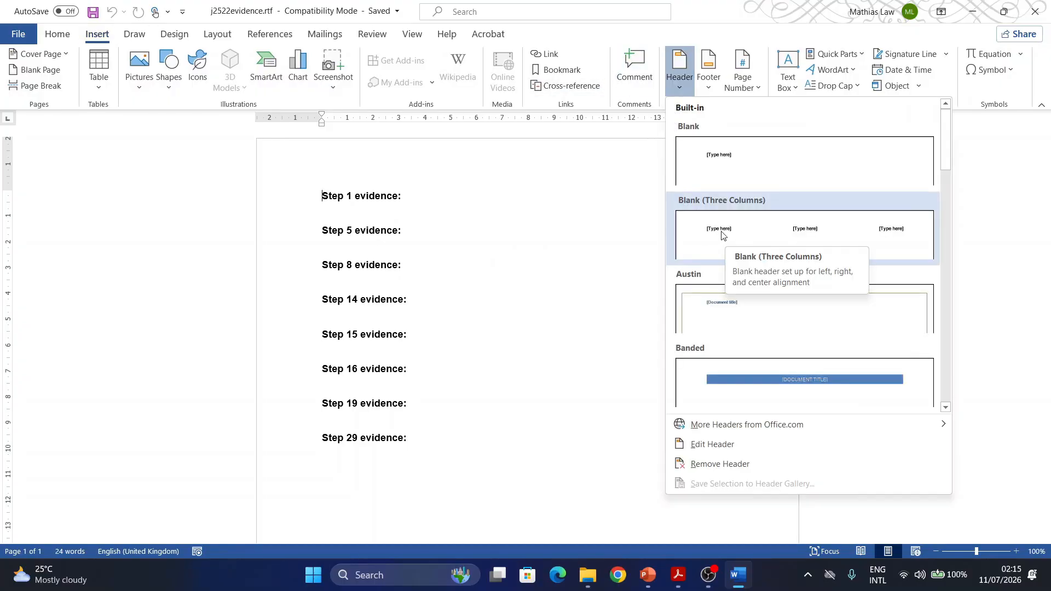
click(722, 230)
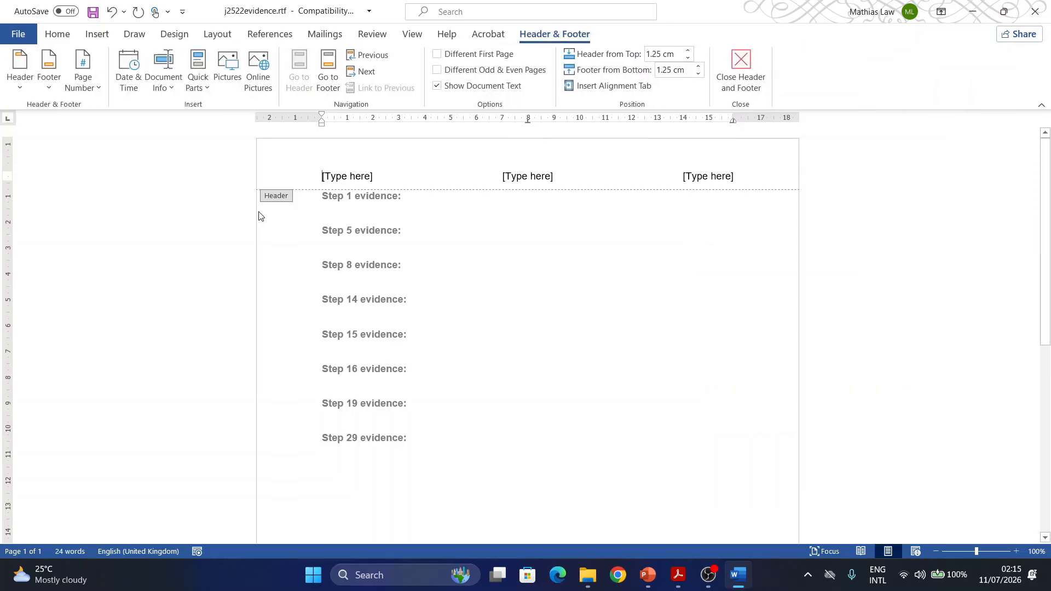
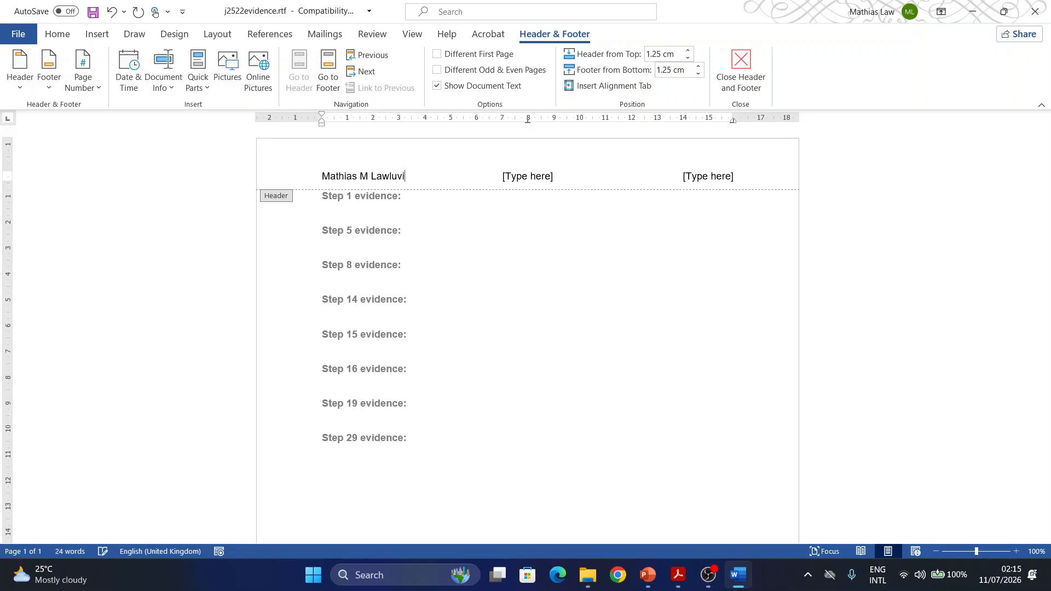
- Fill the three header placeholders with the candidate's full name, candidate number and centre number
click(534, 180)
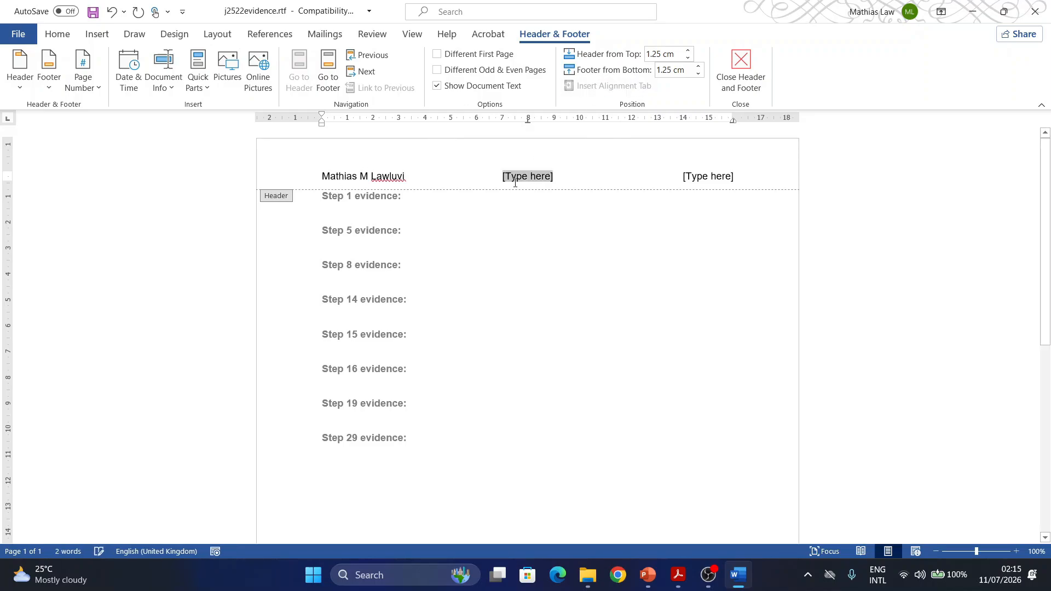
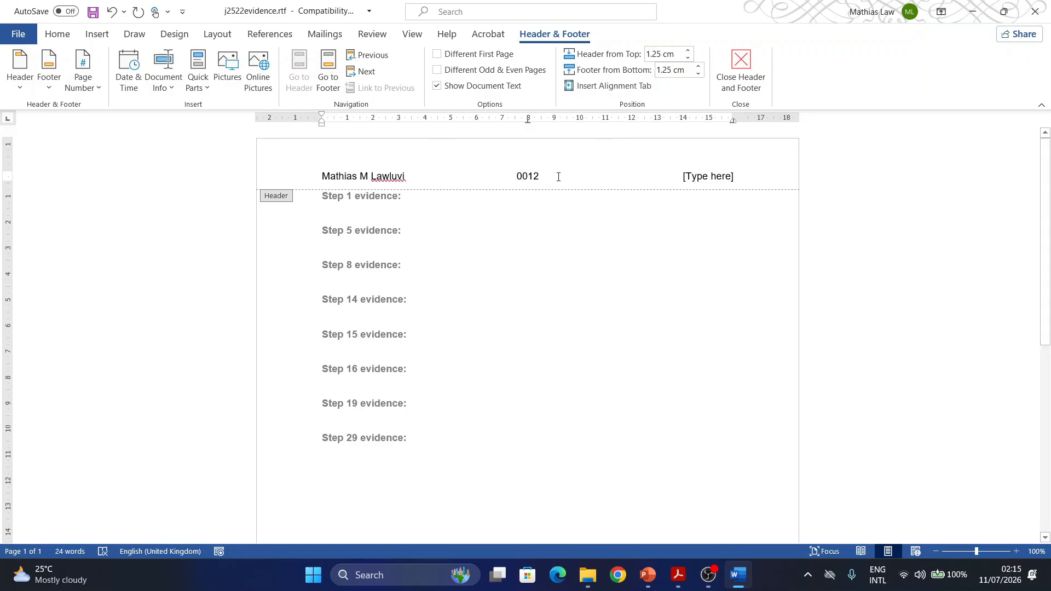
click(713, 177)
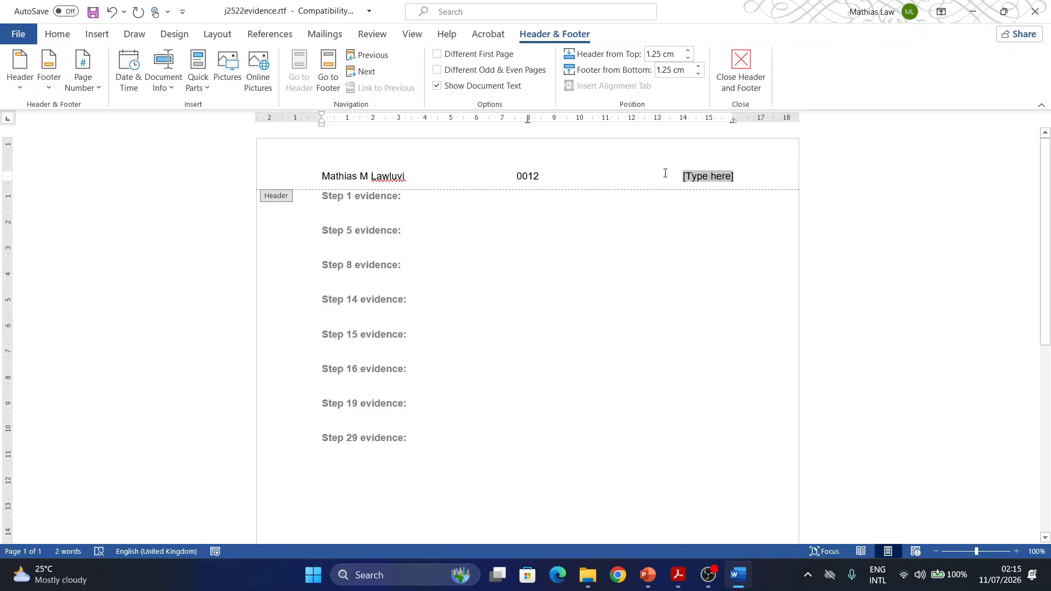
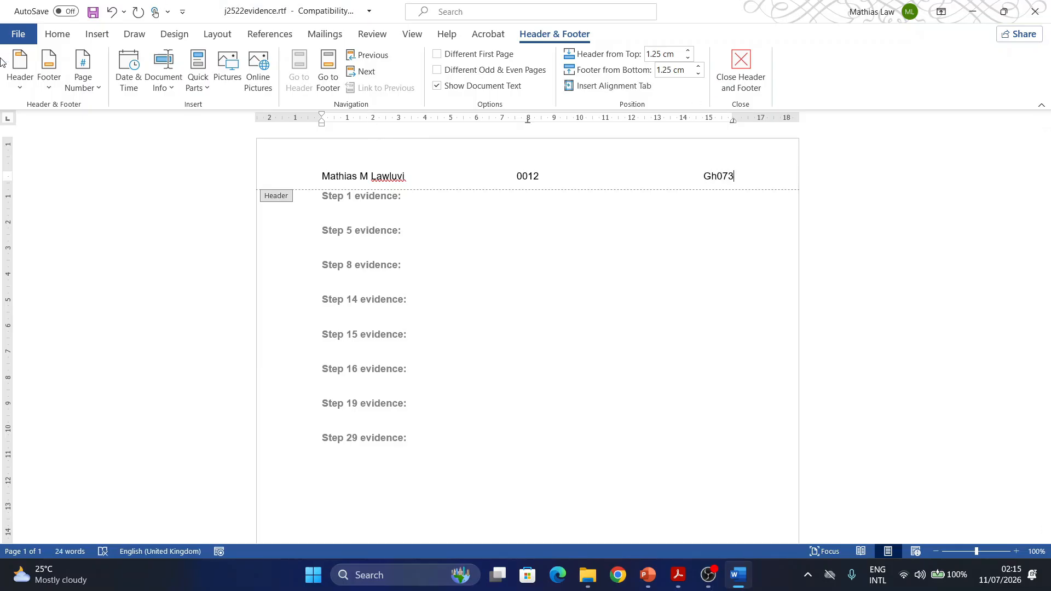
- Save the document in the source files folder as a Word Document (*.docx) named EVIDENCE plus the candidate number, accepting the format upgrade, and close the header
click(22, 35)
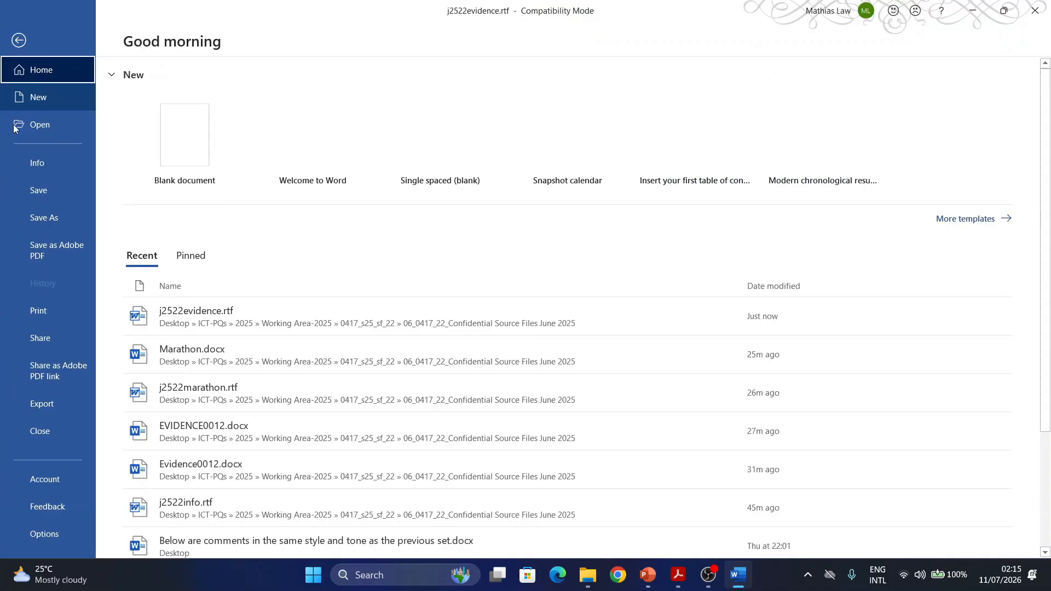
click(38, 217)
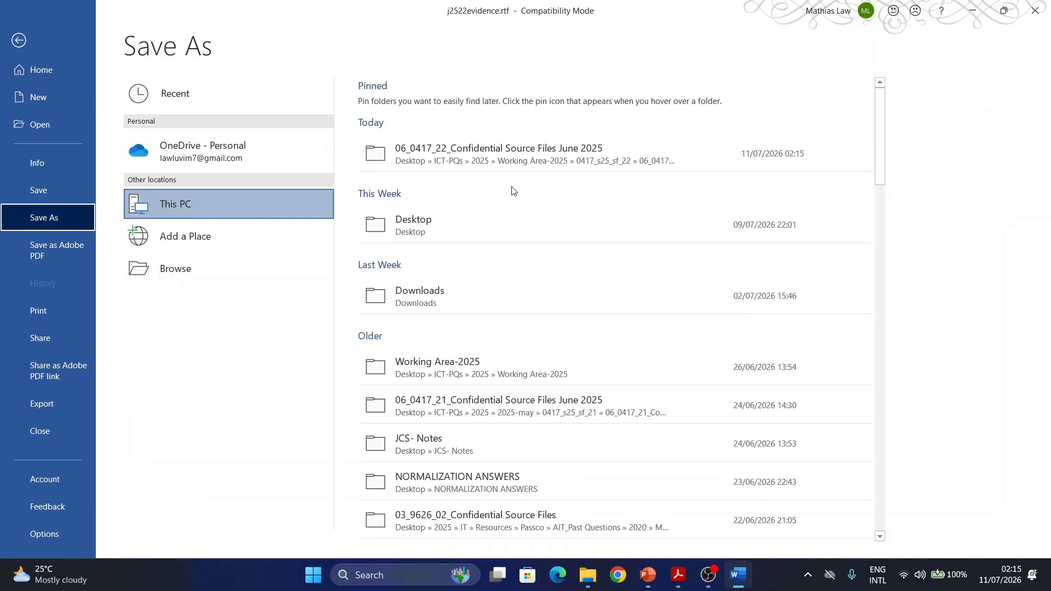
click(468, 155)
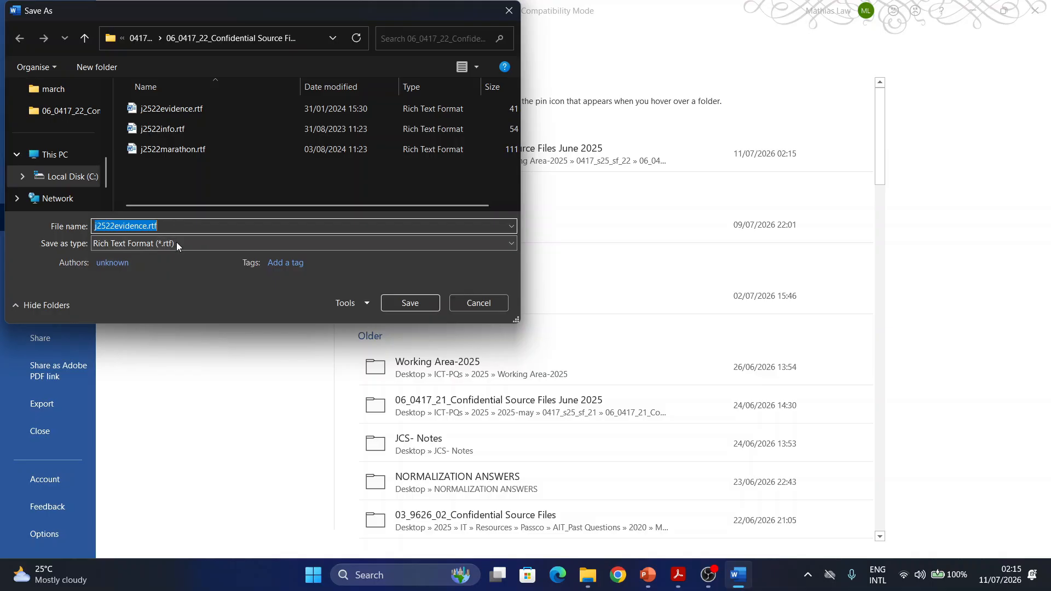
click(177, 244)
click(143, 260)
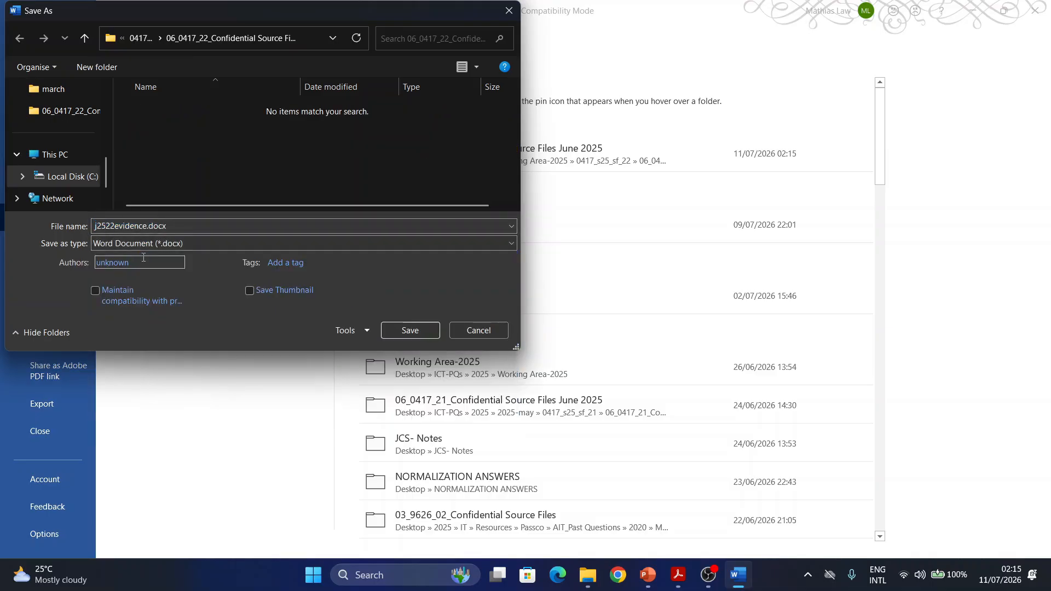
double_click(133, 226)
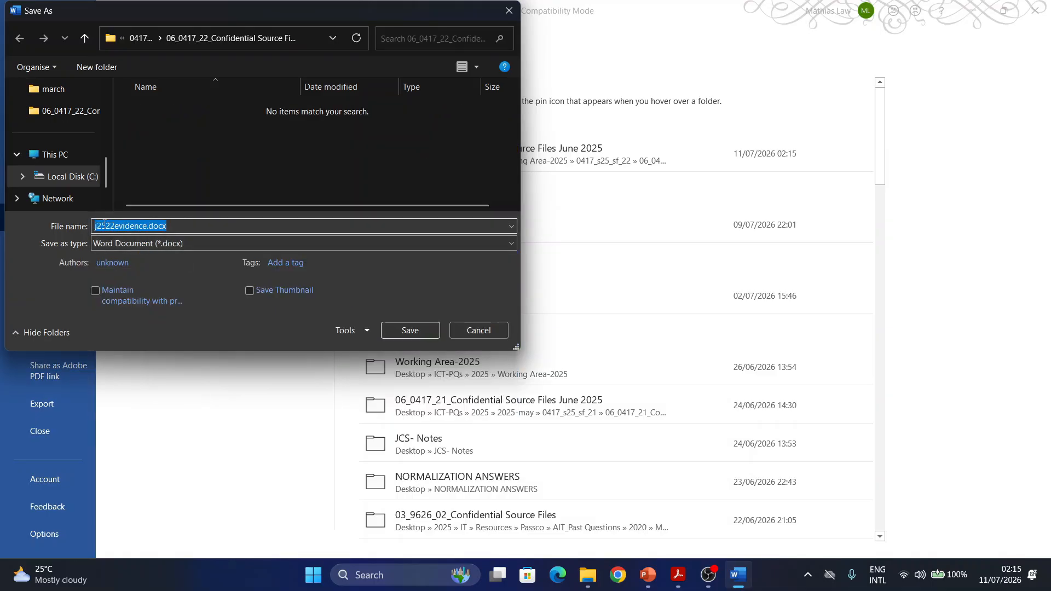
text(EVIDENCE0)
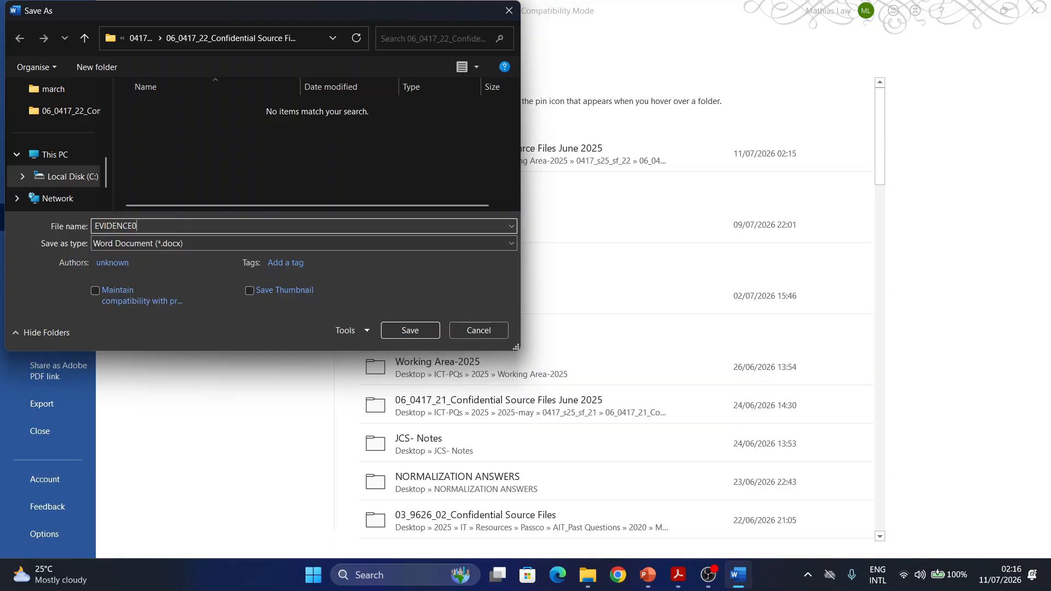
text(012)
click(419, 336)
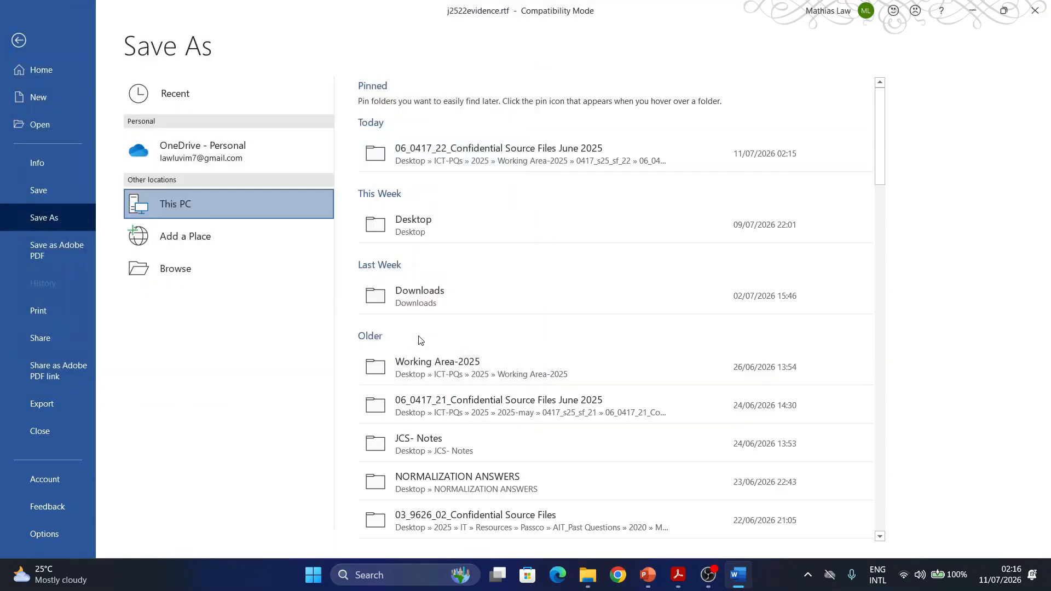
click(582, 323)
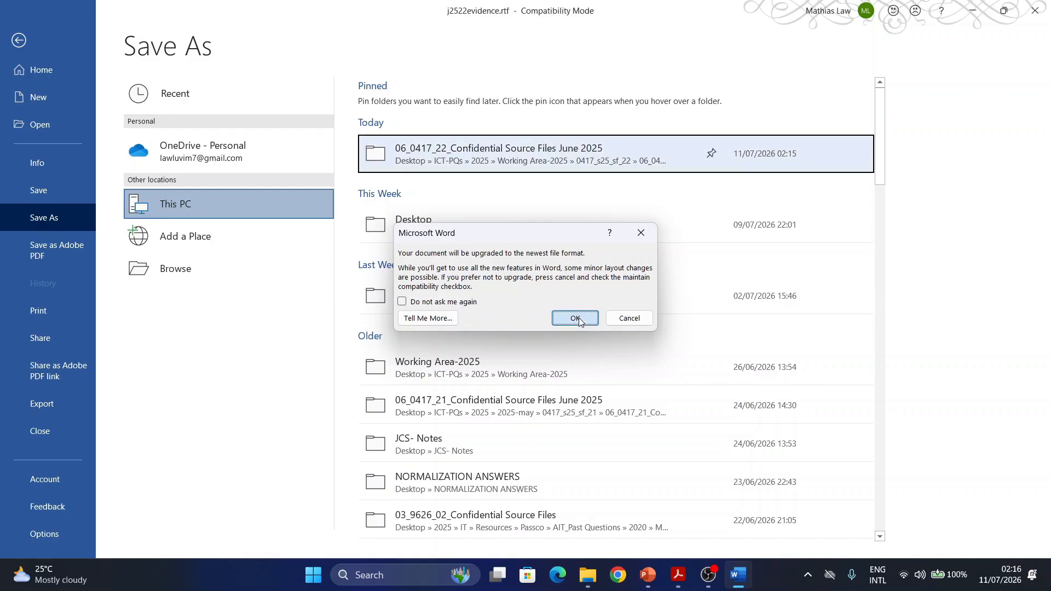
click(740, 71)
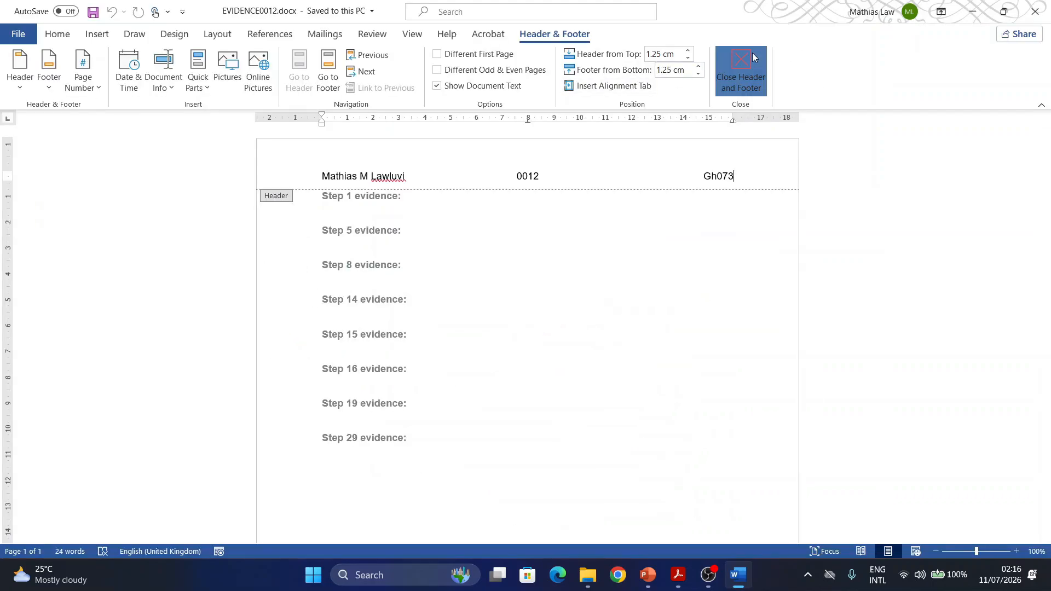
- Highlight the file name j2522marathon.rtf in Task 2 step 1 of the question paper PDF and open that file from the source files folder
click(677, 575)
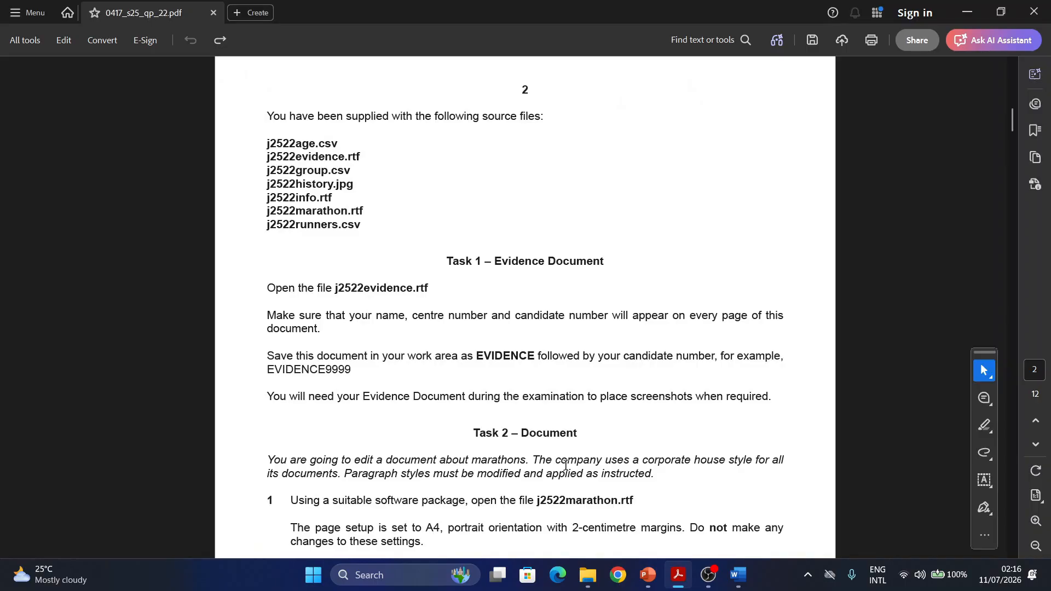
scroll(478, 219, down, 5)
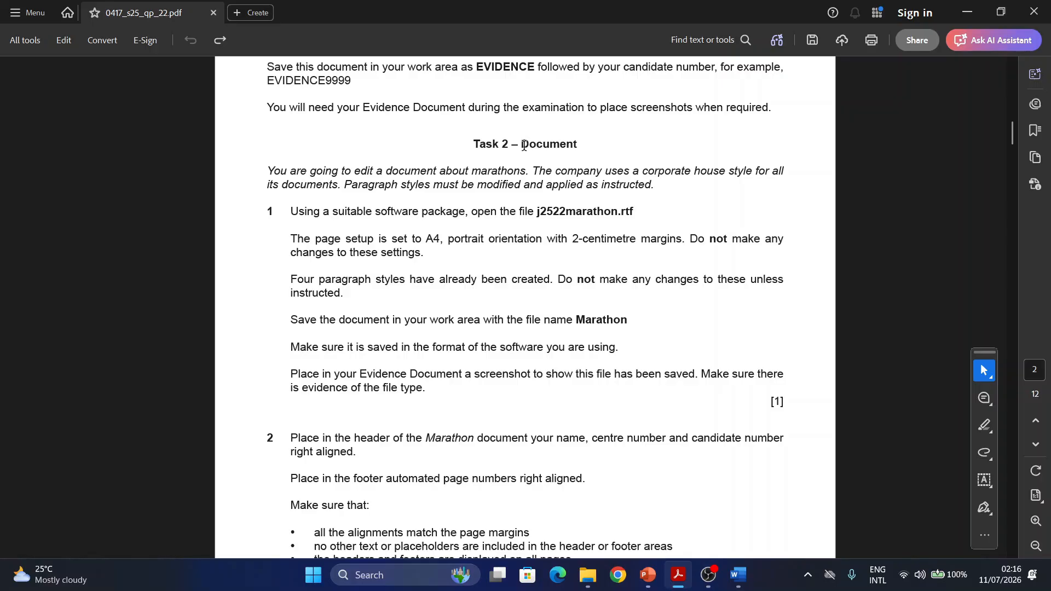
scroll(524, 145, down, 1)
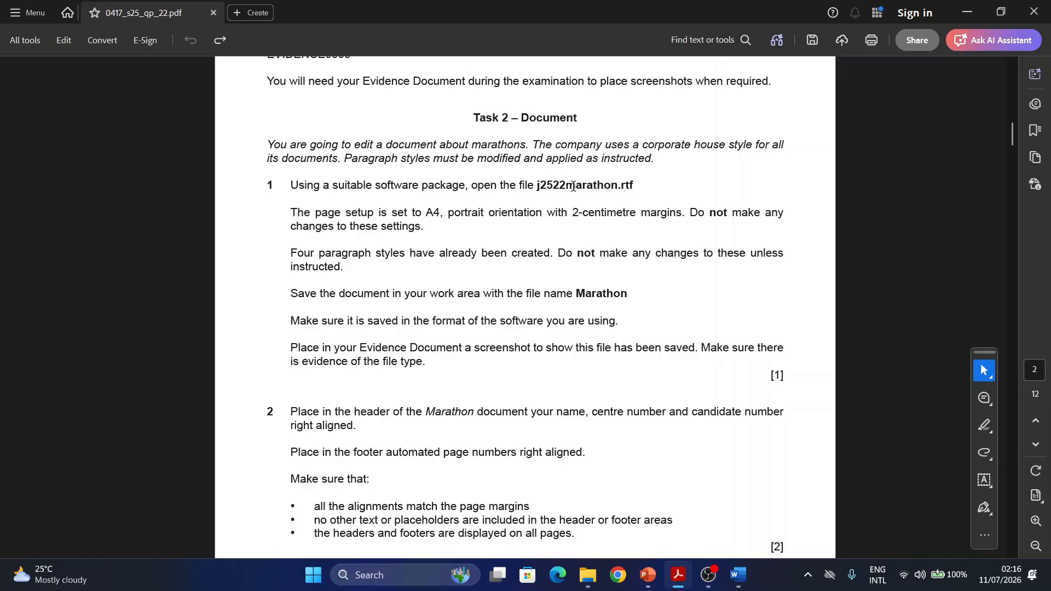
drag(567, 188, 640, 185)
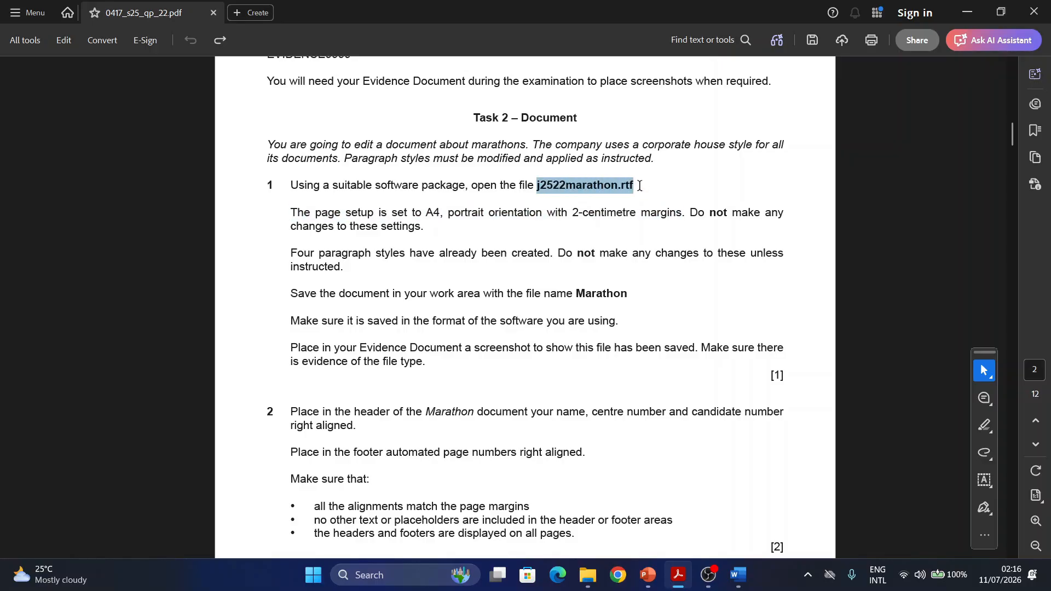
click(688, 208)
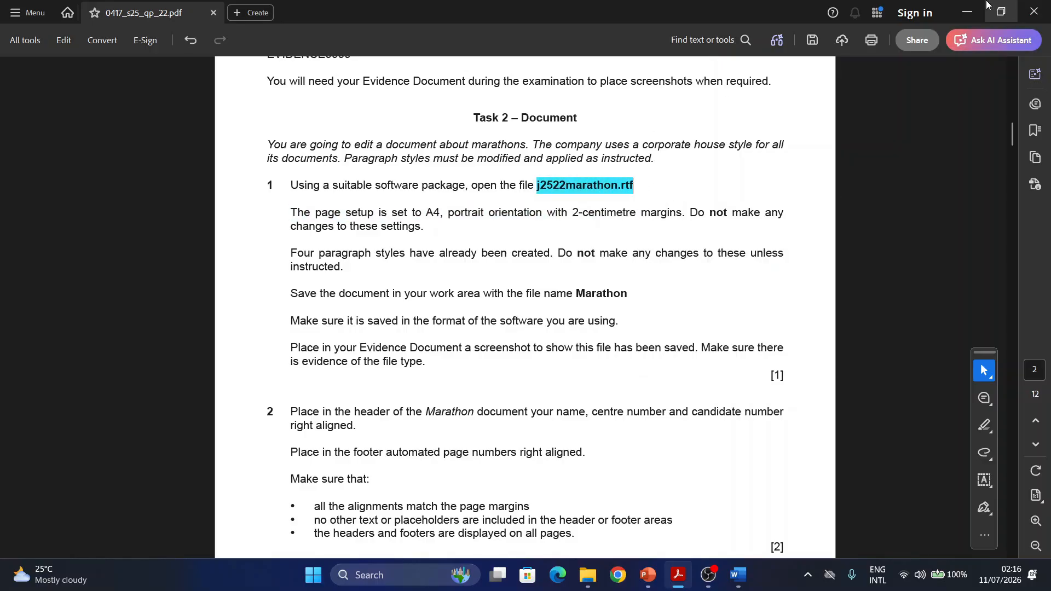
click(588, 575)
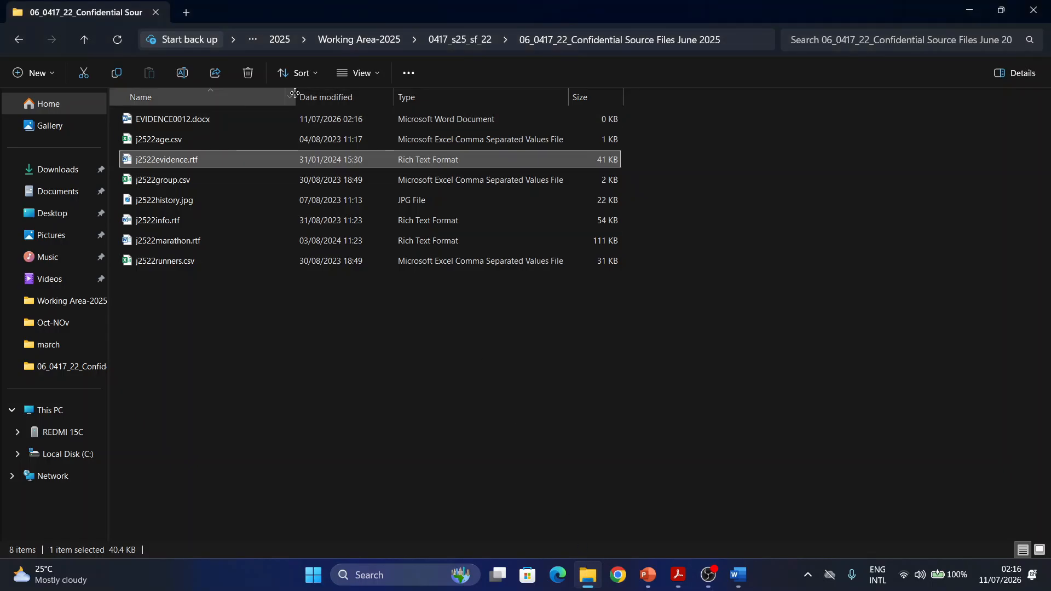
double_click(166, 240)
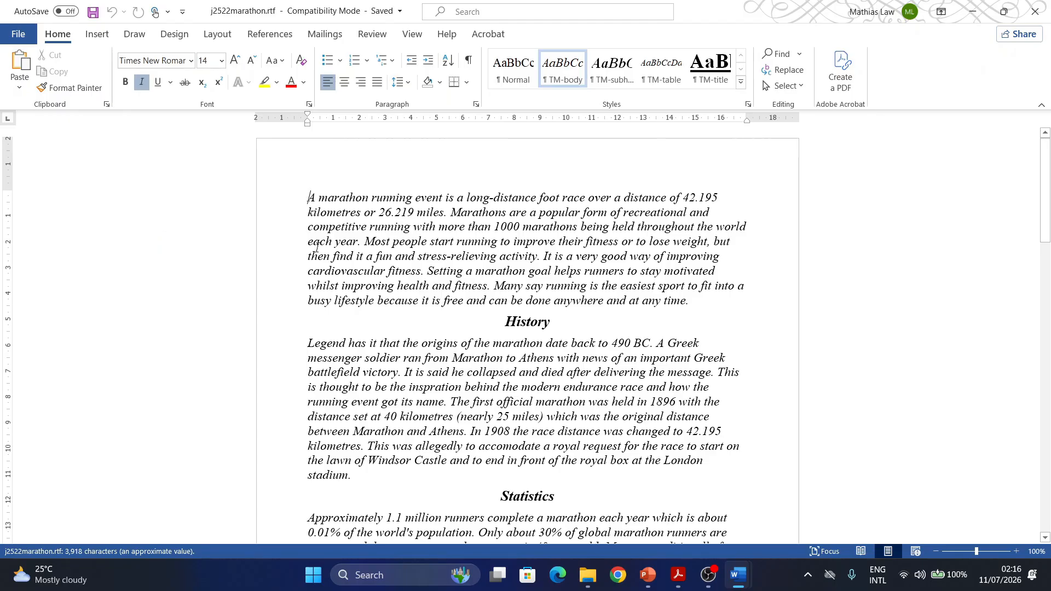
- Switch back to the question paper PDF and select the file name Marathon in the save instruction of Task 2 step 1
click(680, 576)
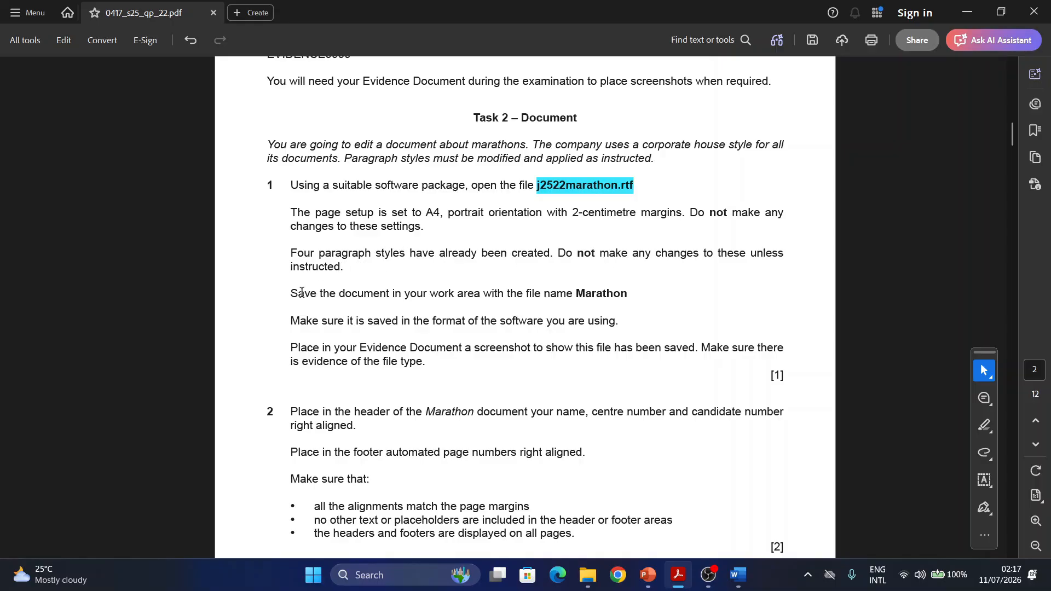
scroll(305, 292, down, 1)
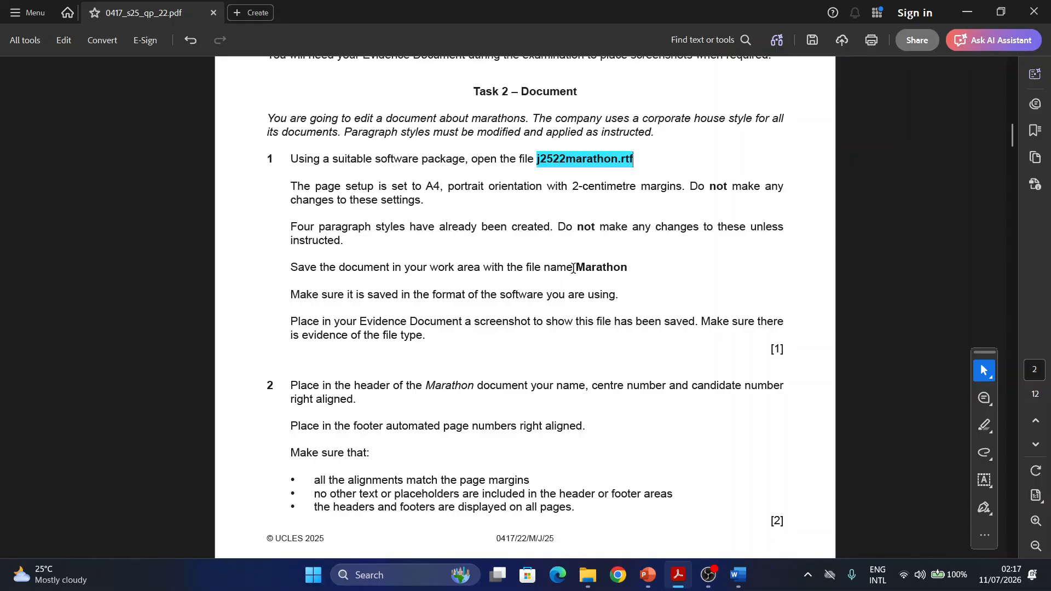
drag(576, 268, 628, 268)
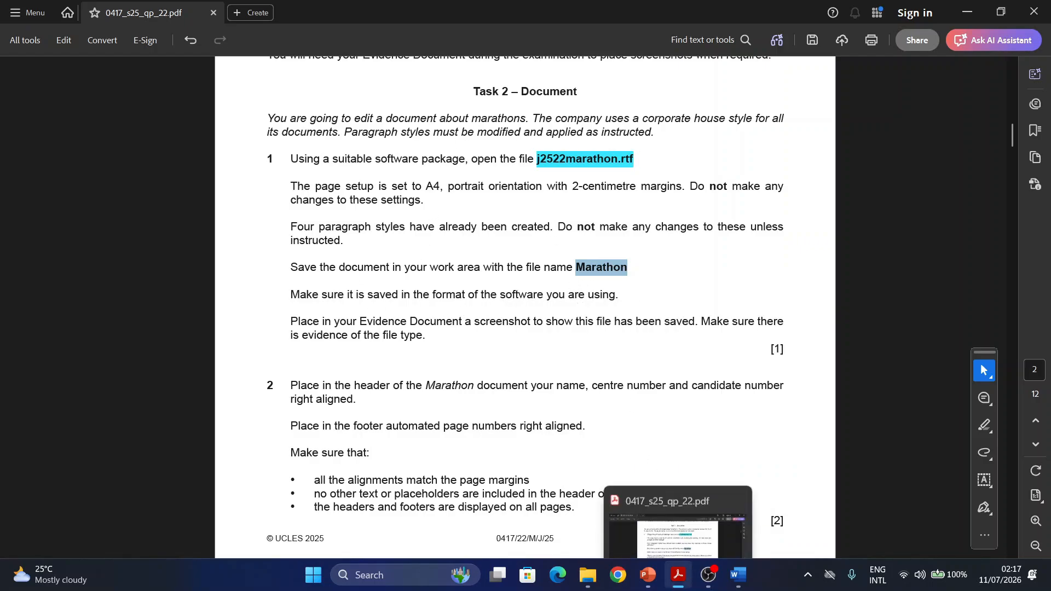
- Save the j2522marathon.rtf document in the source files folder as a Word Document (*.docx) named Marathon, accepting the format upgrade
mouse_move(728, 561)
click(811, 499)
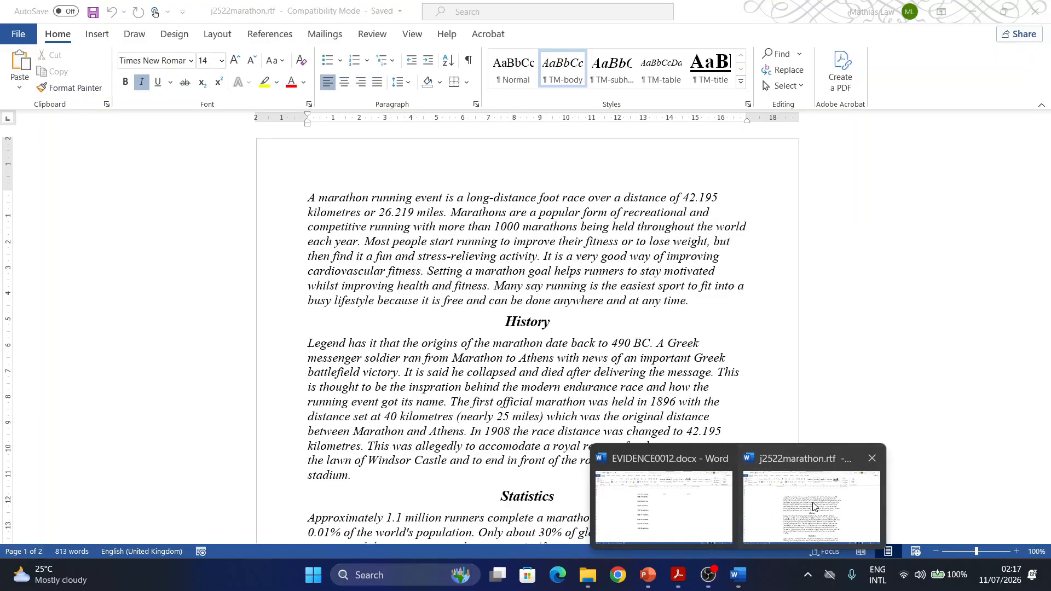
click(23, 40)
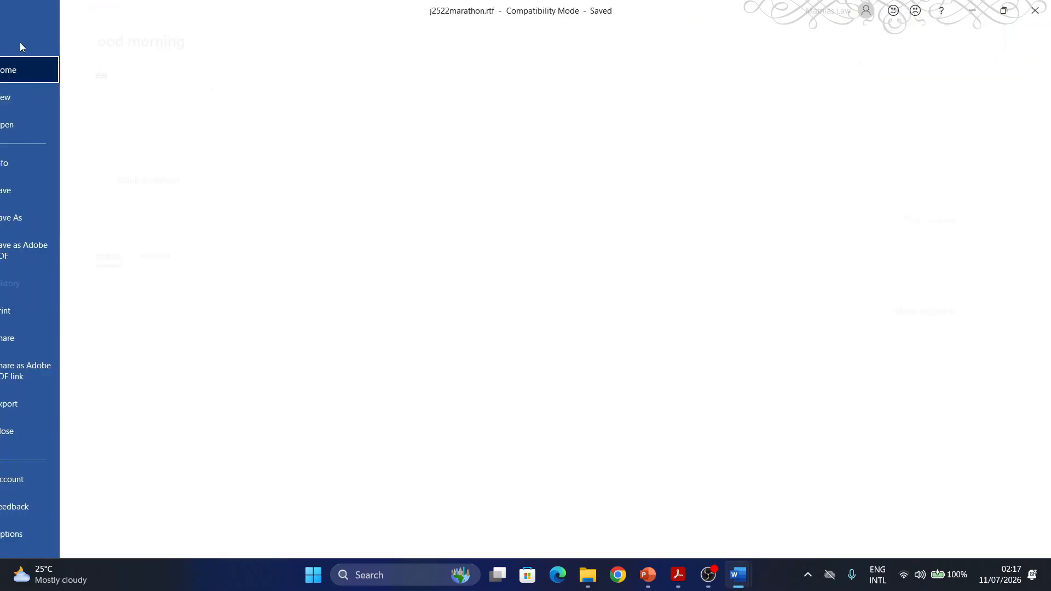
click(44, 217)
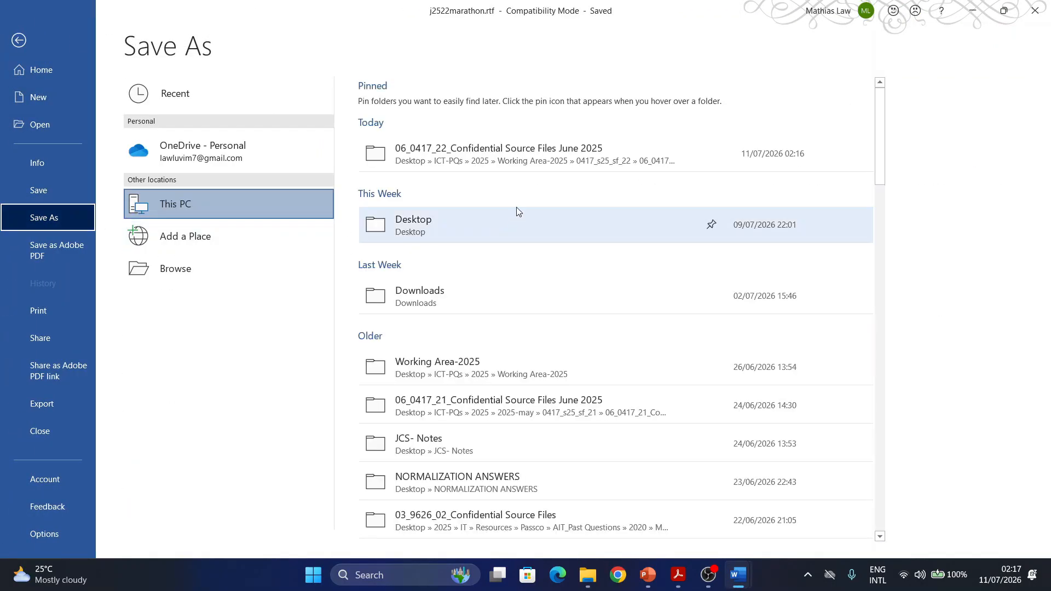
click(496, 158)
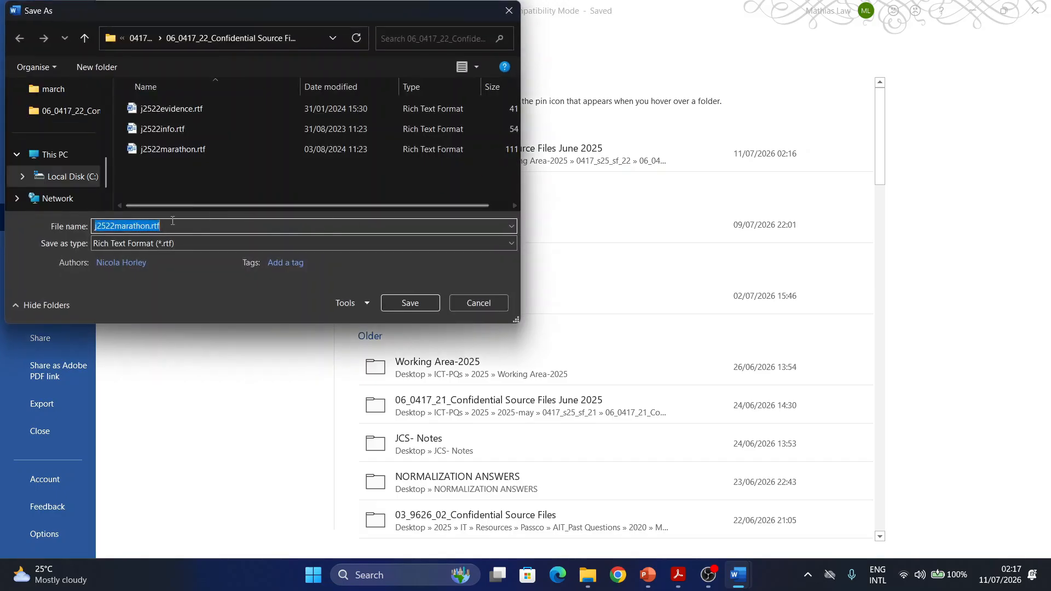
text(Marathon)
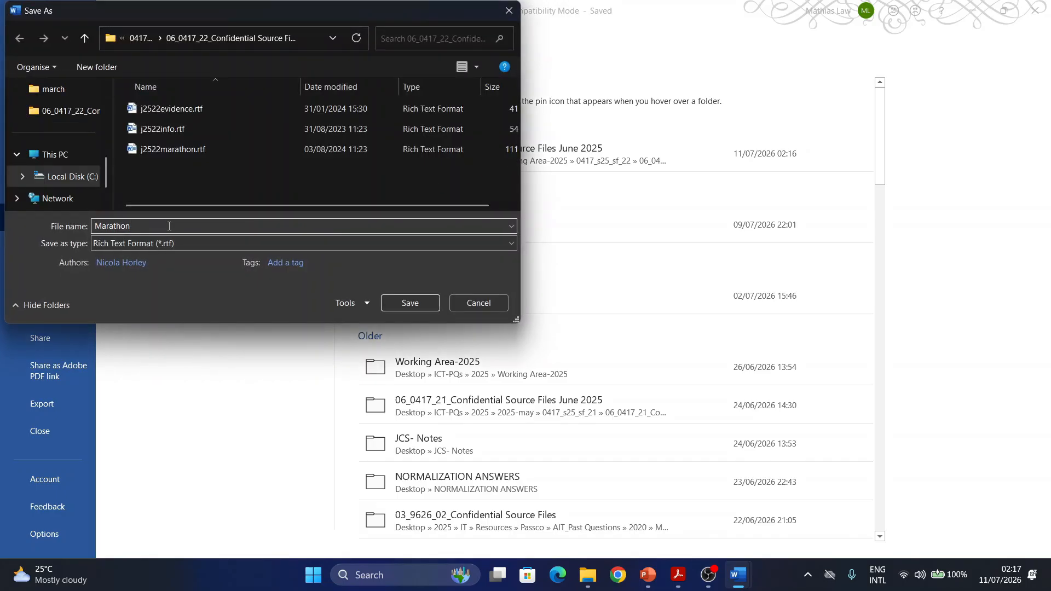
click(157, 244)
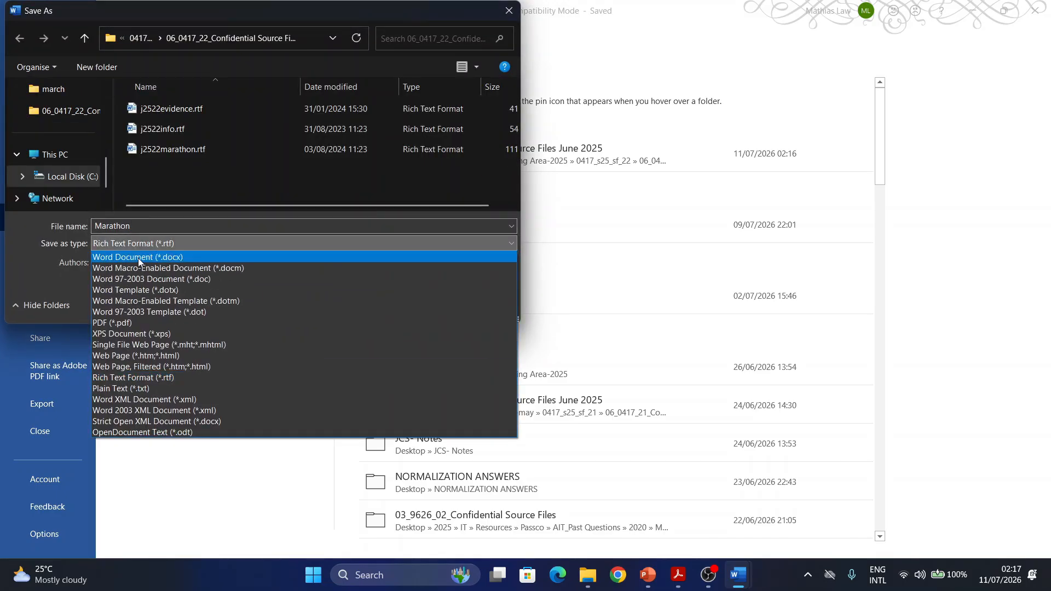
click(138, 258)
click(406, 330)
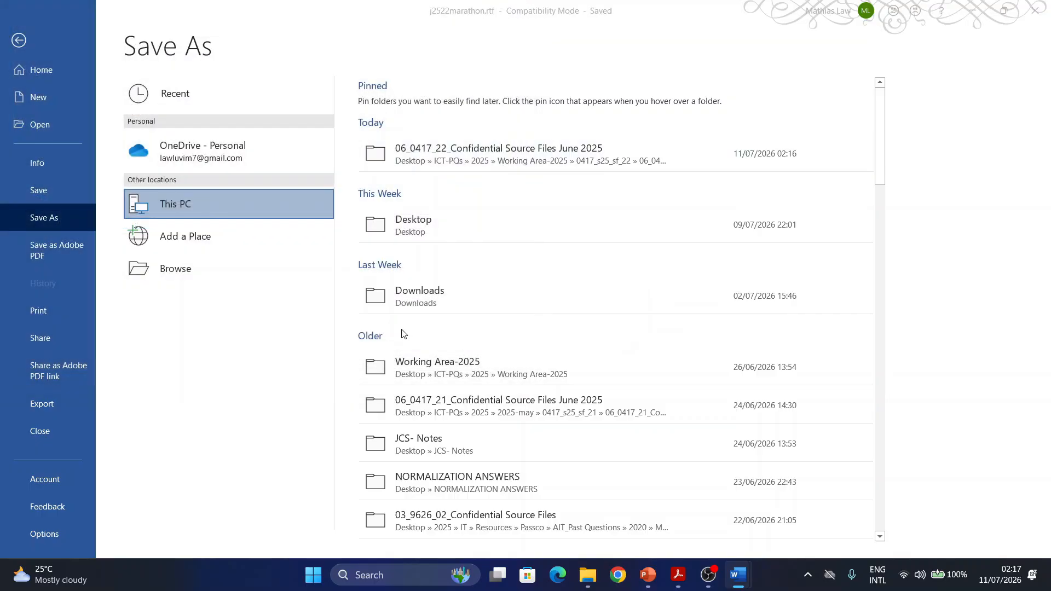
click(557, 319)
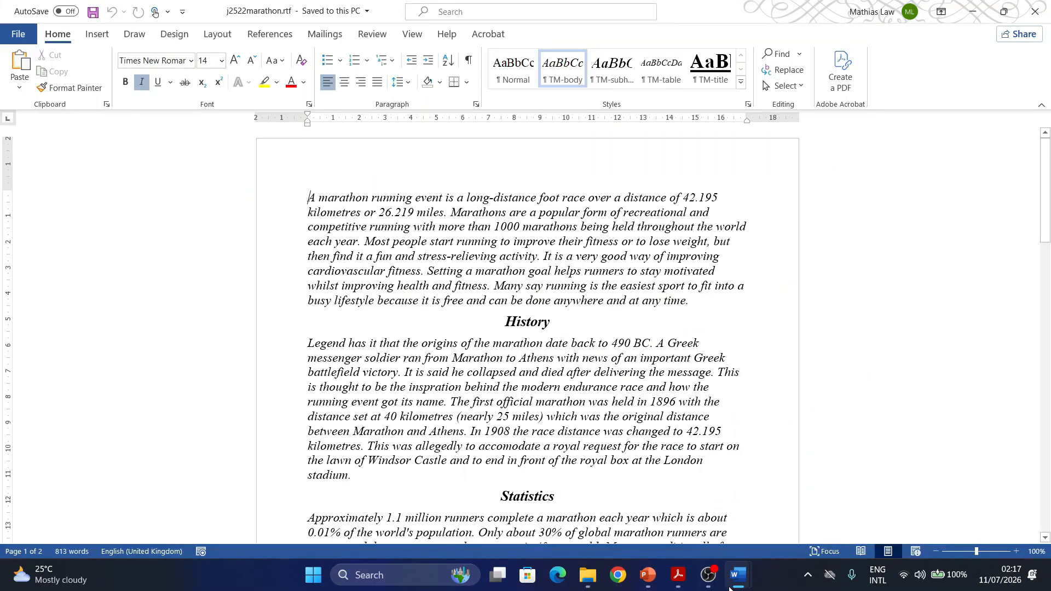
- Switch to the question paper PDF and highlight "Evidence Document a screenshot" in Task 2 step 1
click(670, 574)
scroll(437, 209, down, 1)
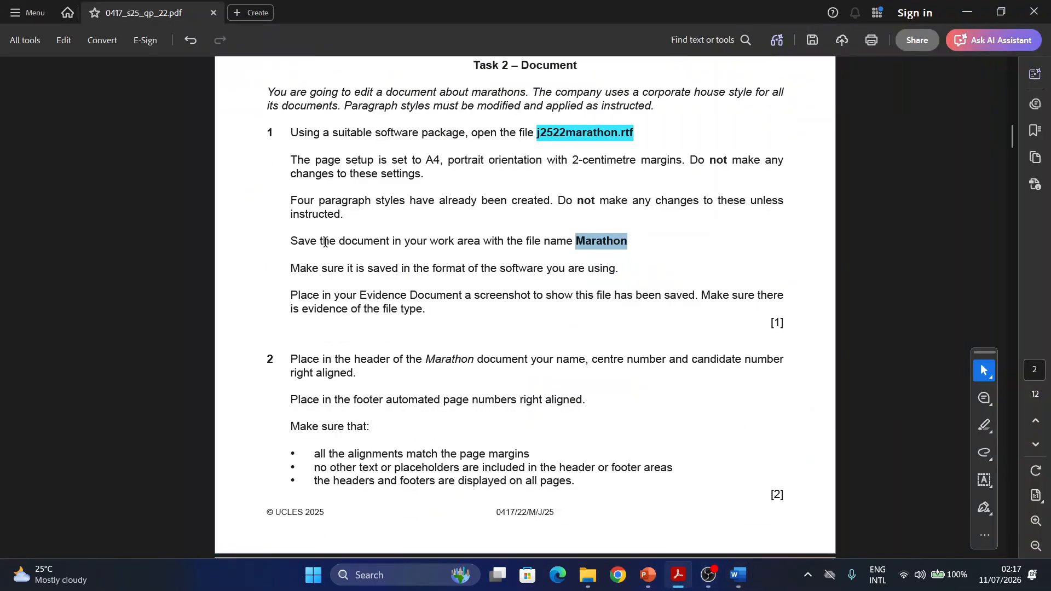
scroll(448, 317, down, 1)
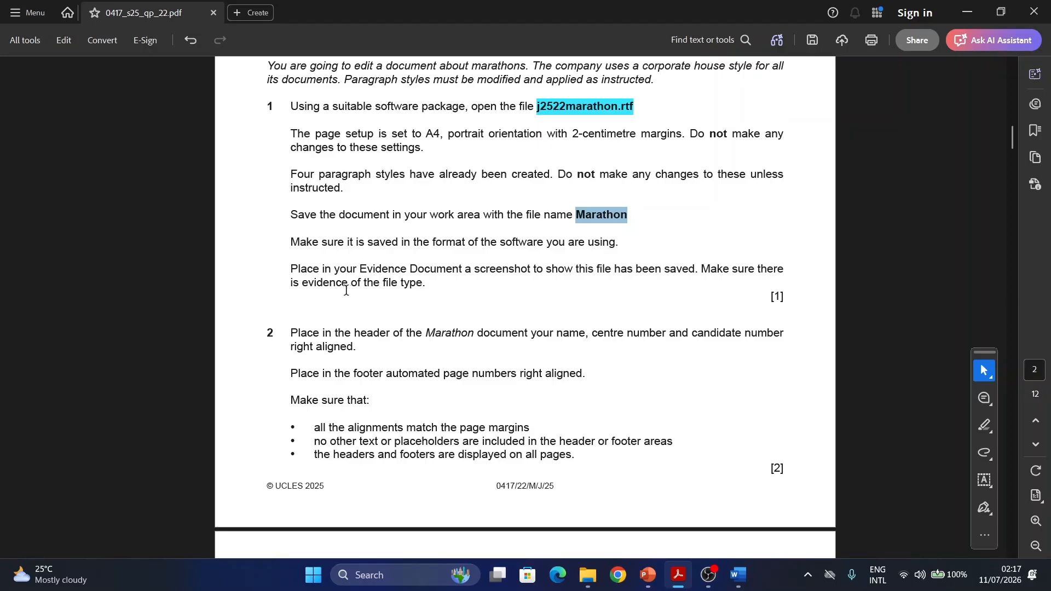
scroll(345, 288, down, 1)
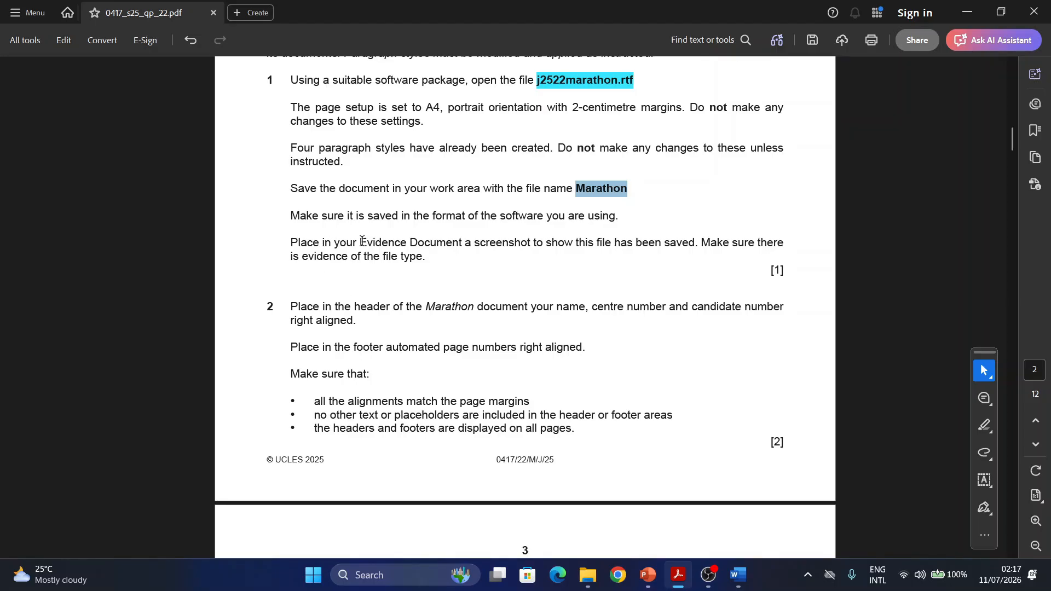
drag(360, 243, 513, 257)
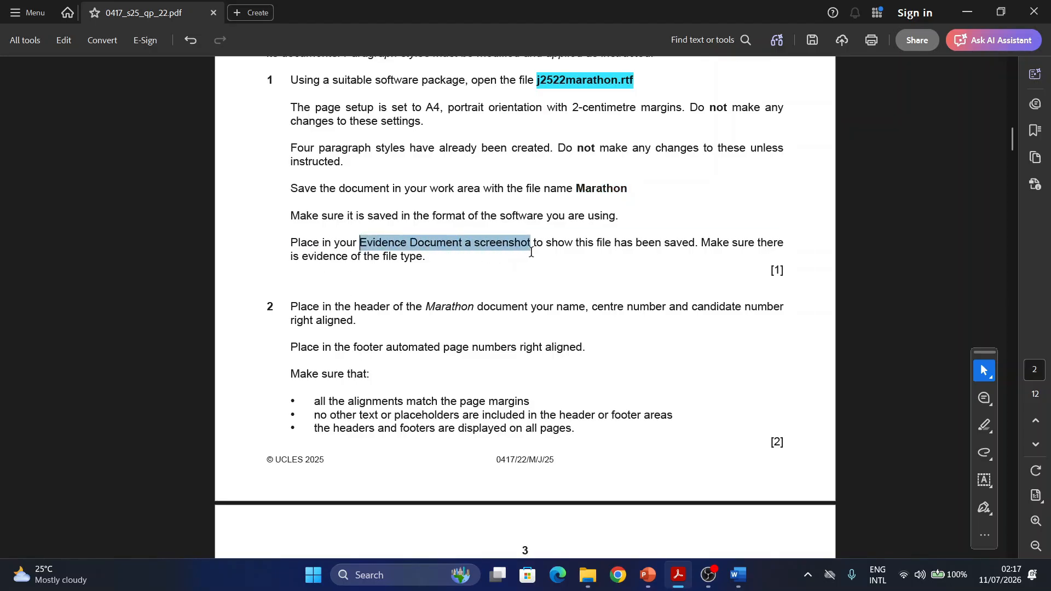
click(565, 269)
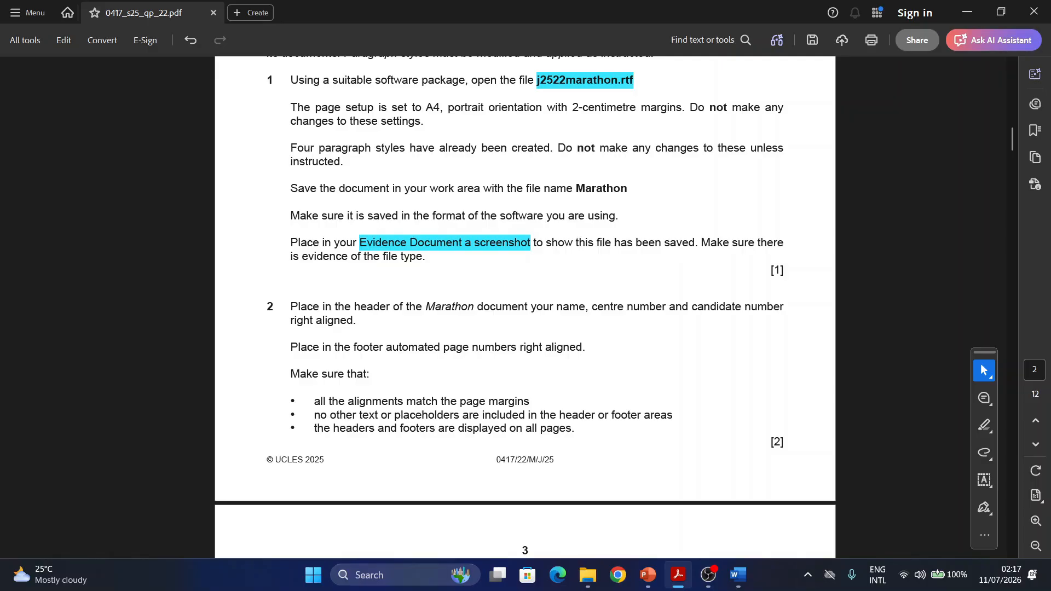
- Switch to File Explorer and capture a screenshot of the Marathon.docx entry in the source files folder, including its file type
click(590, 577)
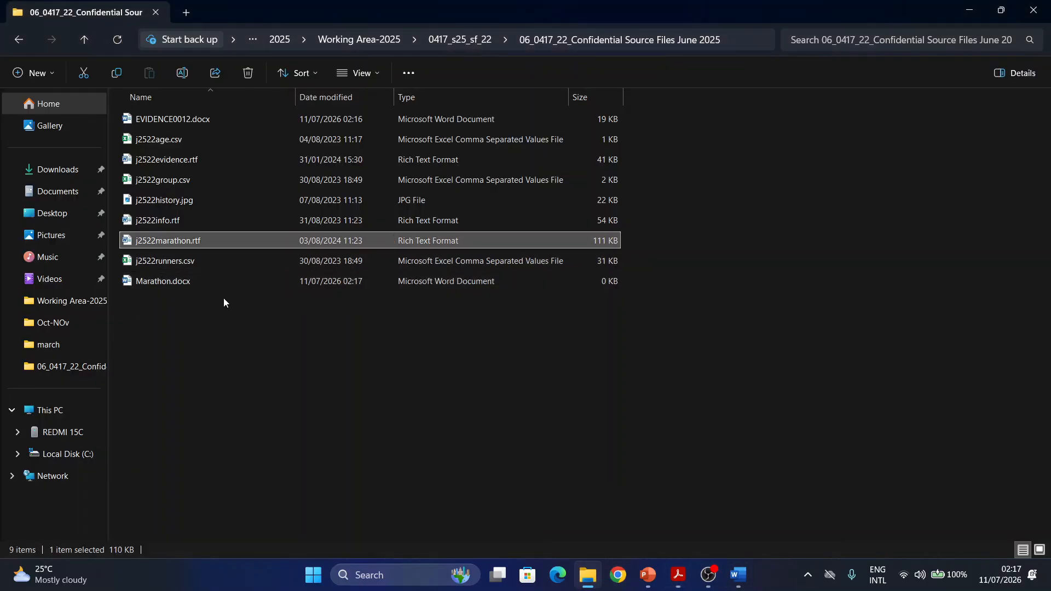
click(198, 283)
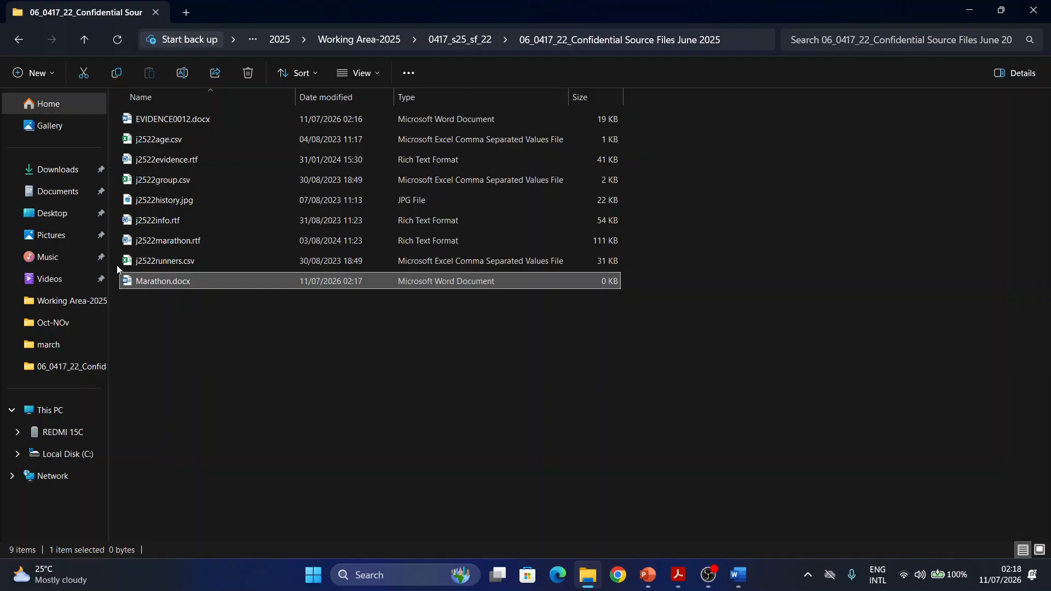
key(super+shift+s)
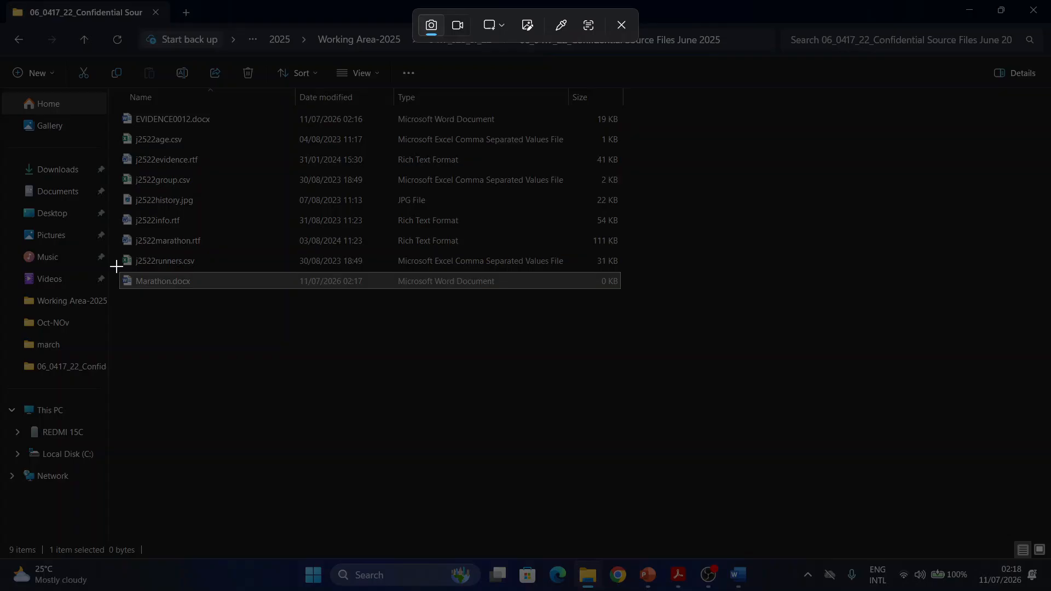
drag(185, 294, 632, 298)
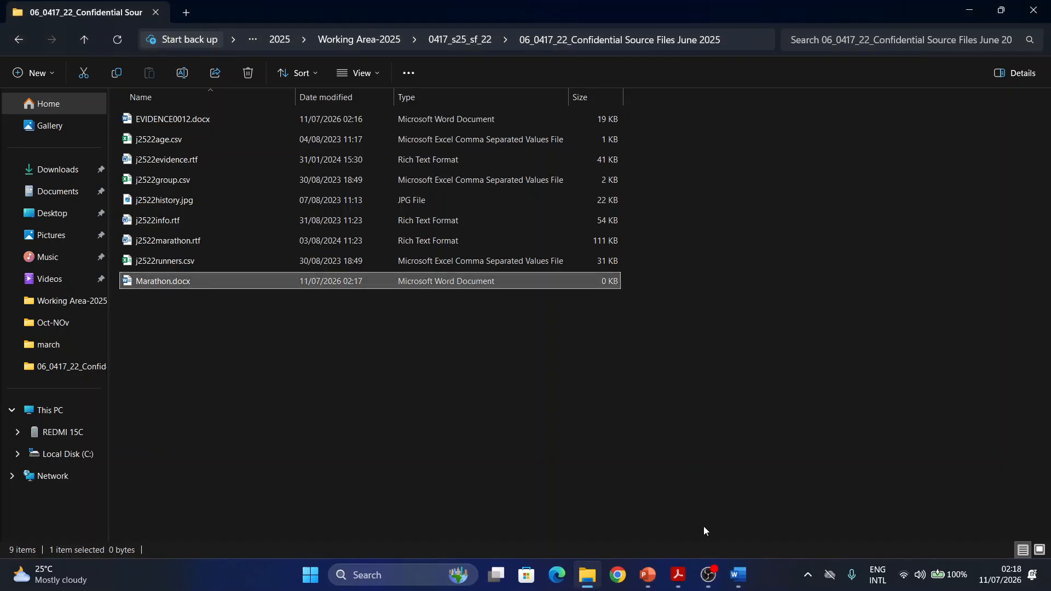
- Switch to the Evidence Document and paste the file screenshot under "Step 1 evidence:"
mouse_move(747, 584)
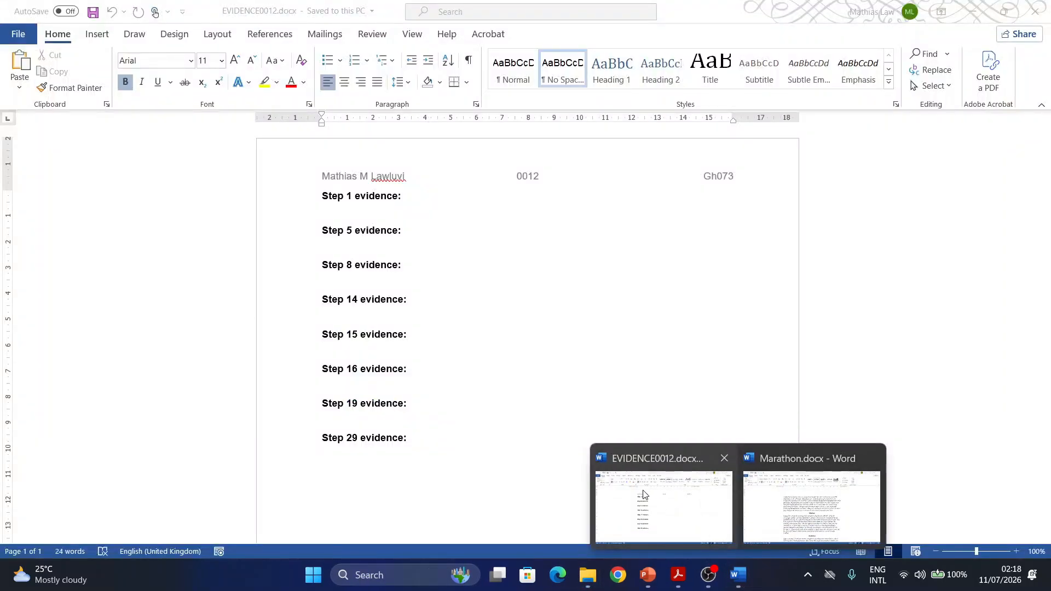
click(664, 495)
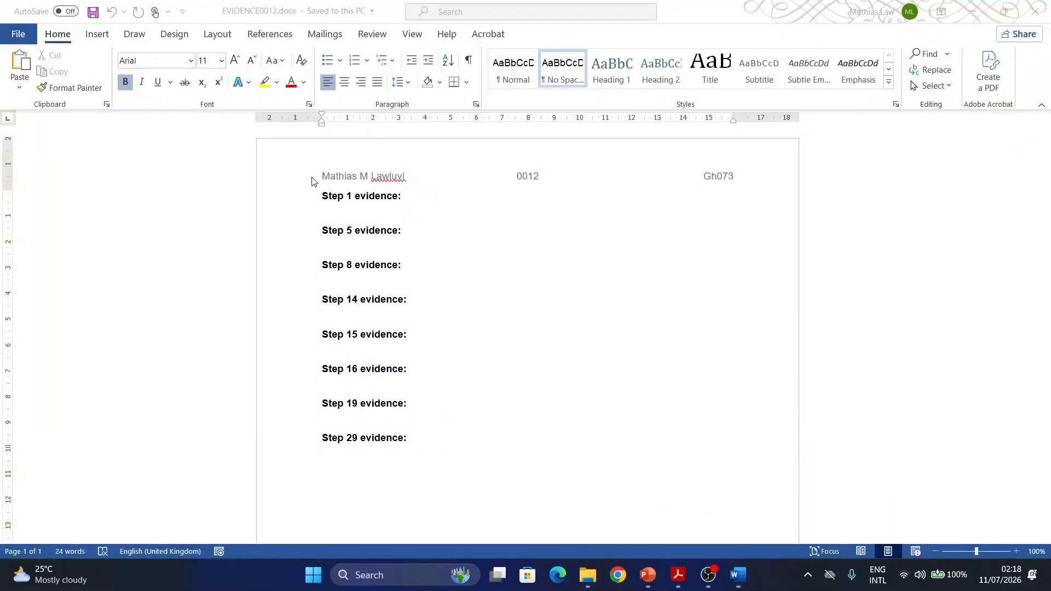
click(311, 210)
key(ctrl+v)
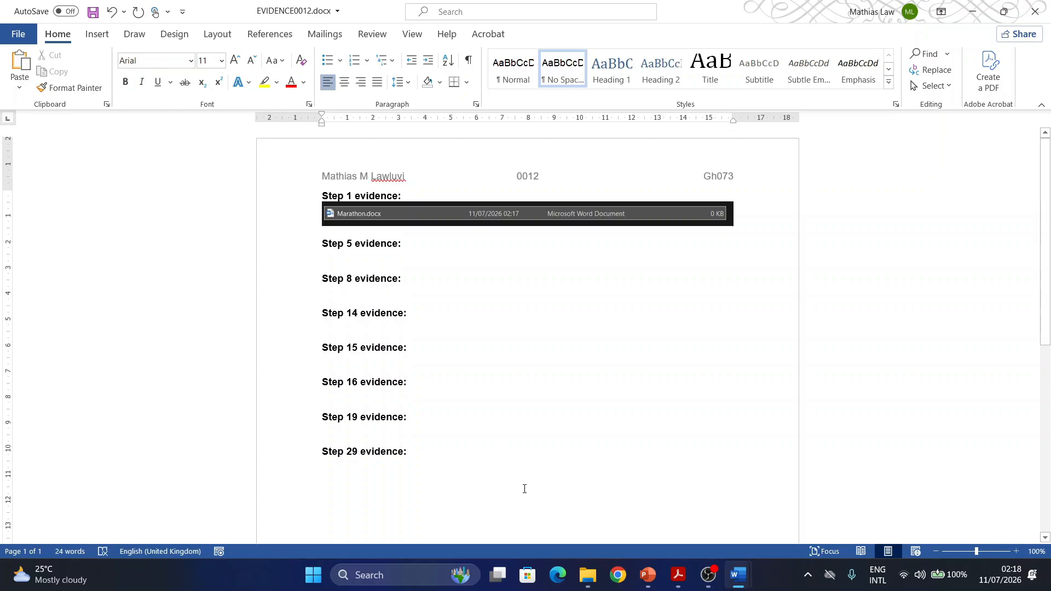
click(501, 436)
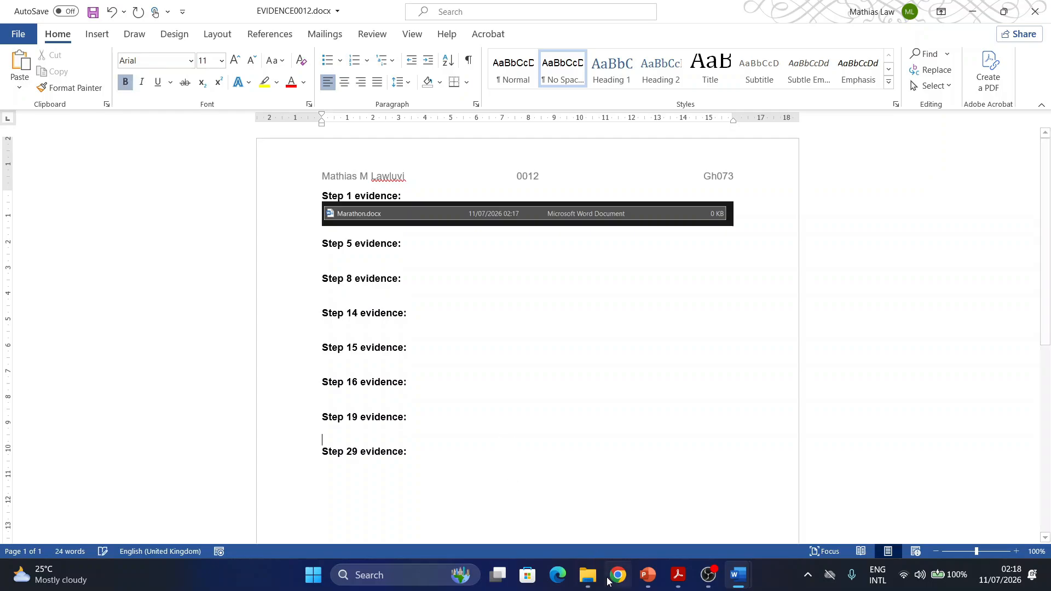
- Switch to the question paper PDF and mark the step number 2 and the words "Marathon document" in its header instruction
click(678, 580)
scroll(285, 283, down, 2)
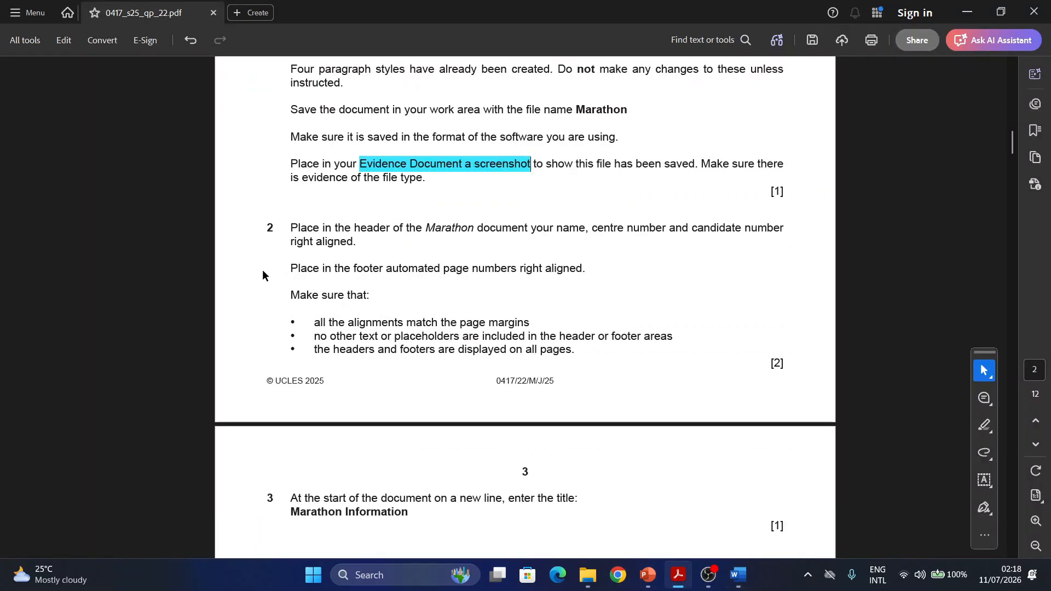
double_click(269, 227)
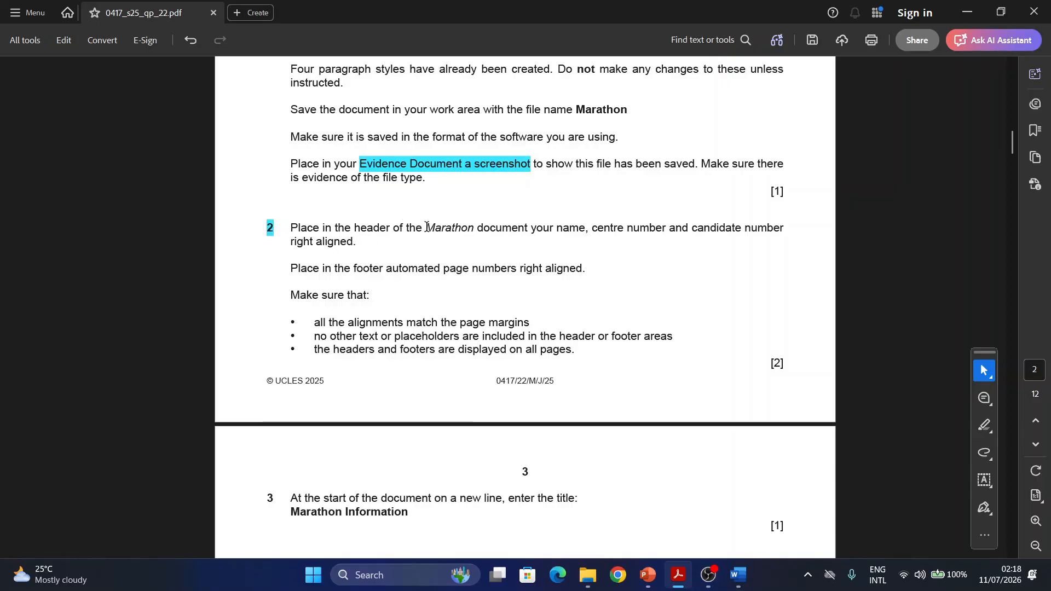
drag(427, 229, 514, 234)
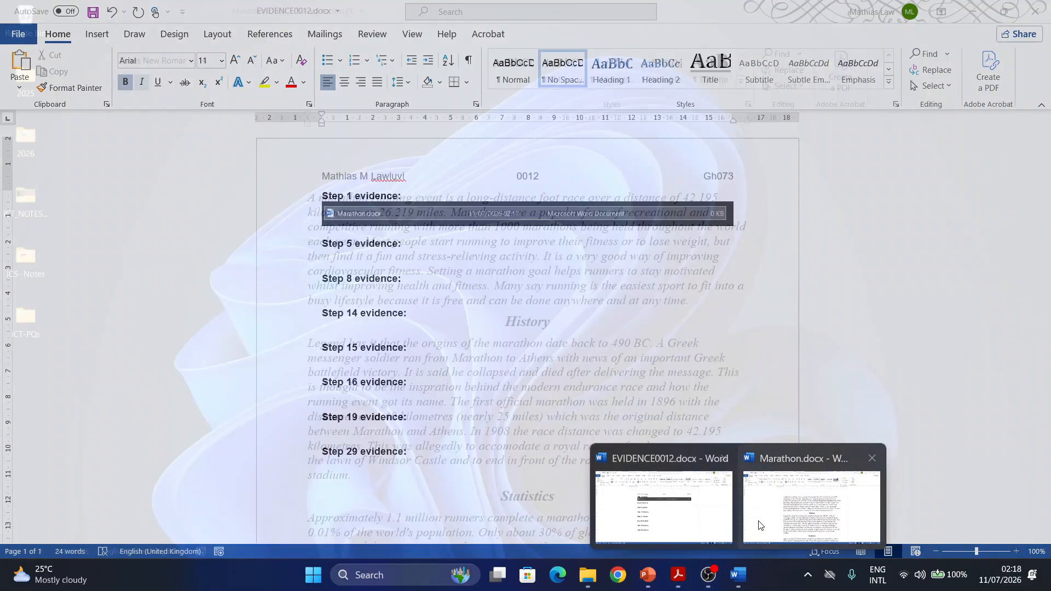
- Switch to the Marathon document in Word and insert a blank three-column header
click(780, 539)
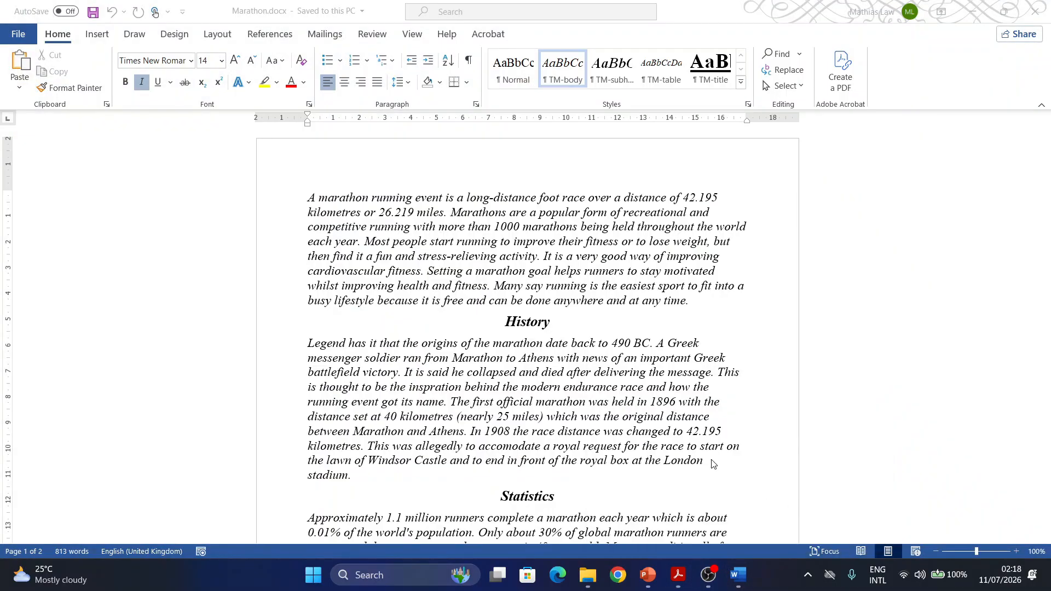
click(87, 35)
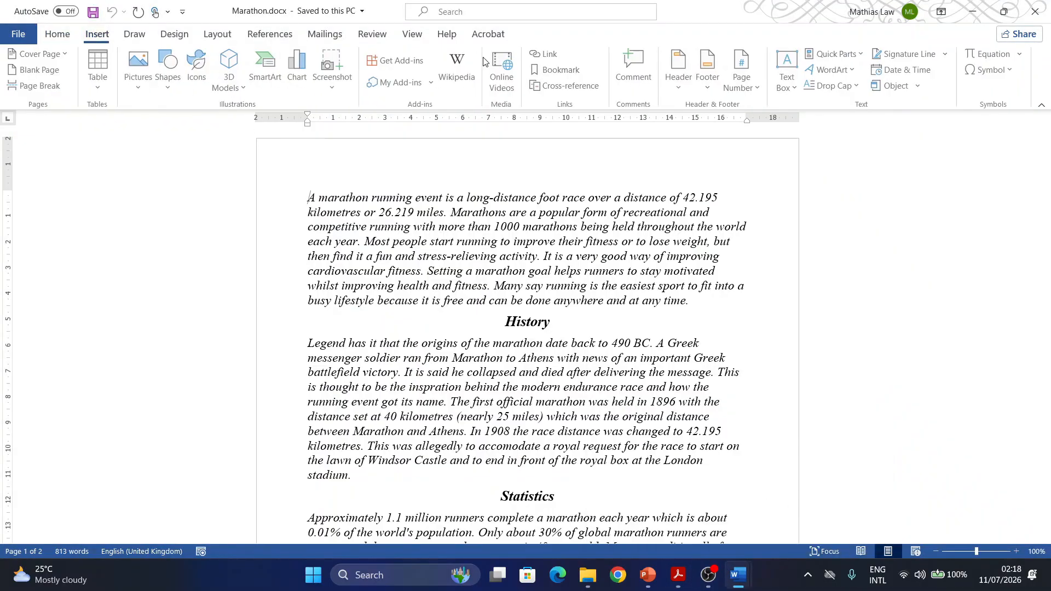
click(686, 90)
click(725, 234)
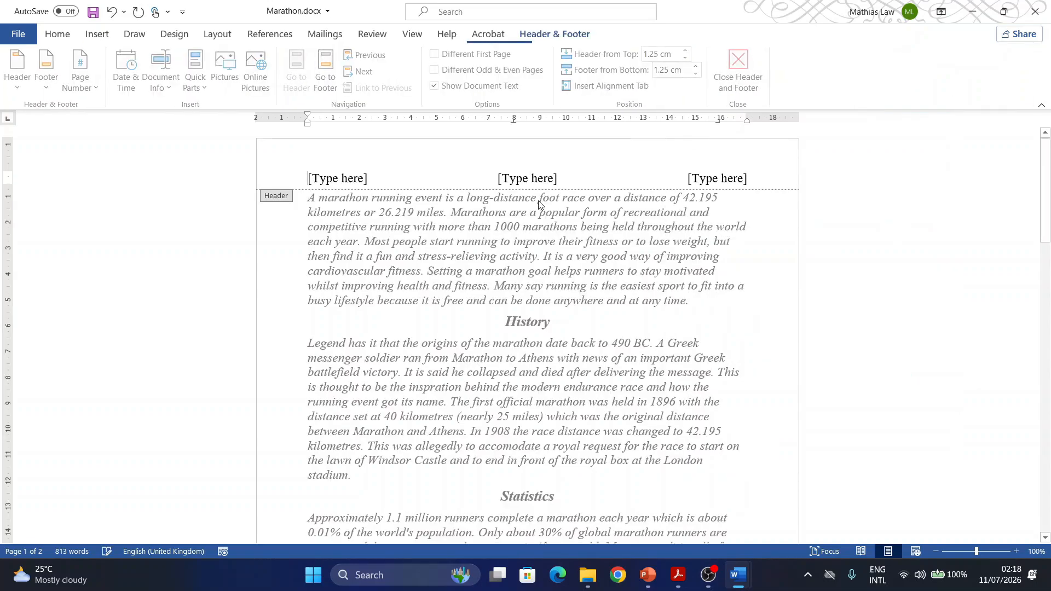
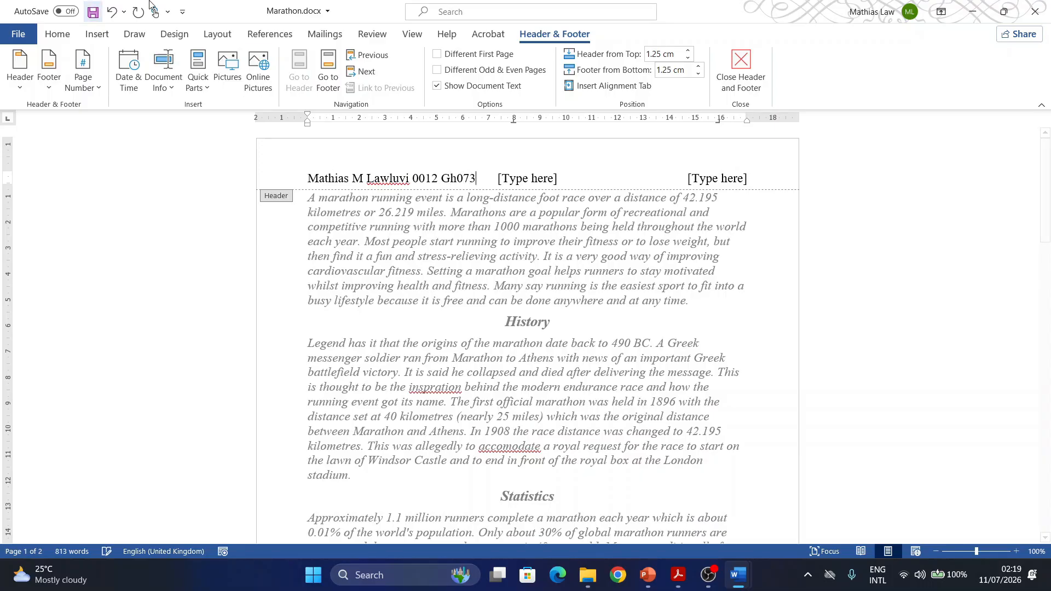
- Delete the unused middle and last placeholders from the header
click(513, 183)
key(Delete)
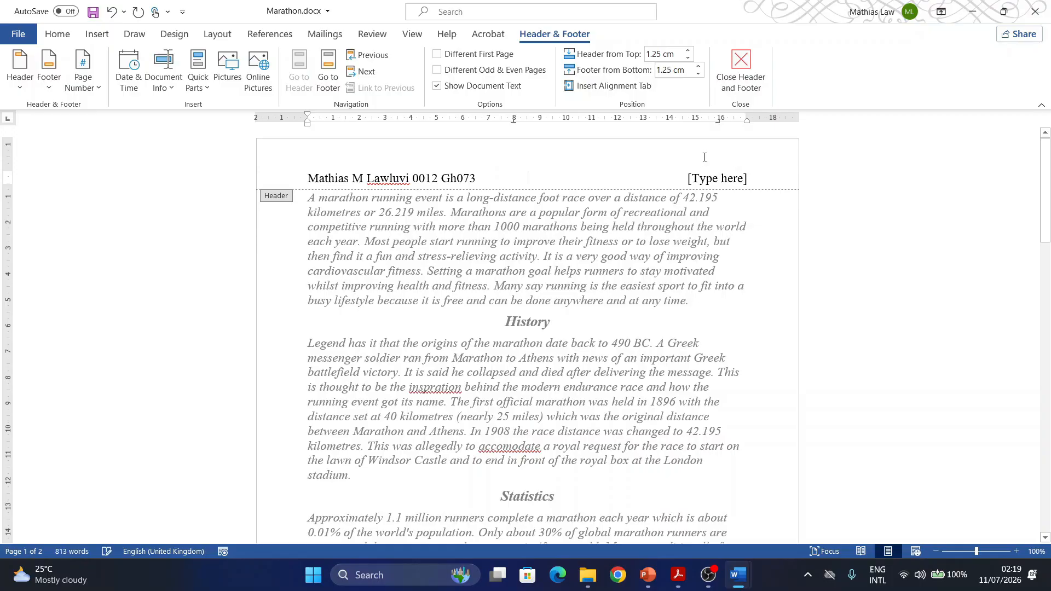
click(723, 178)
key(Delete)
- Go to the footer, insert the Blank (Three Columns) footer and select its first placeholder
click(328, 70)
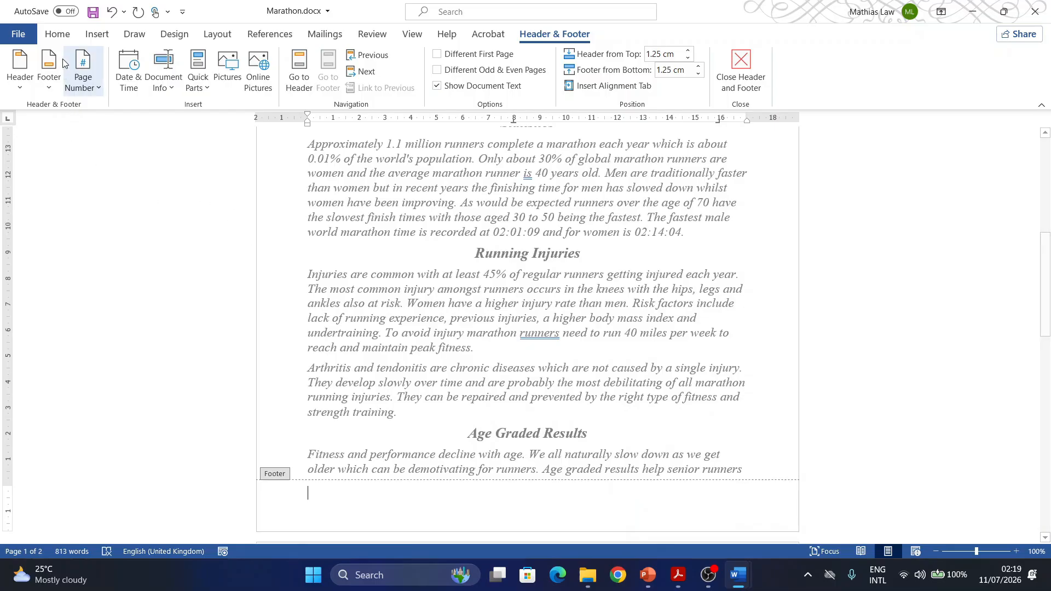
click(51, 88)
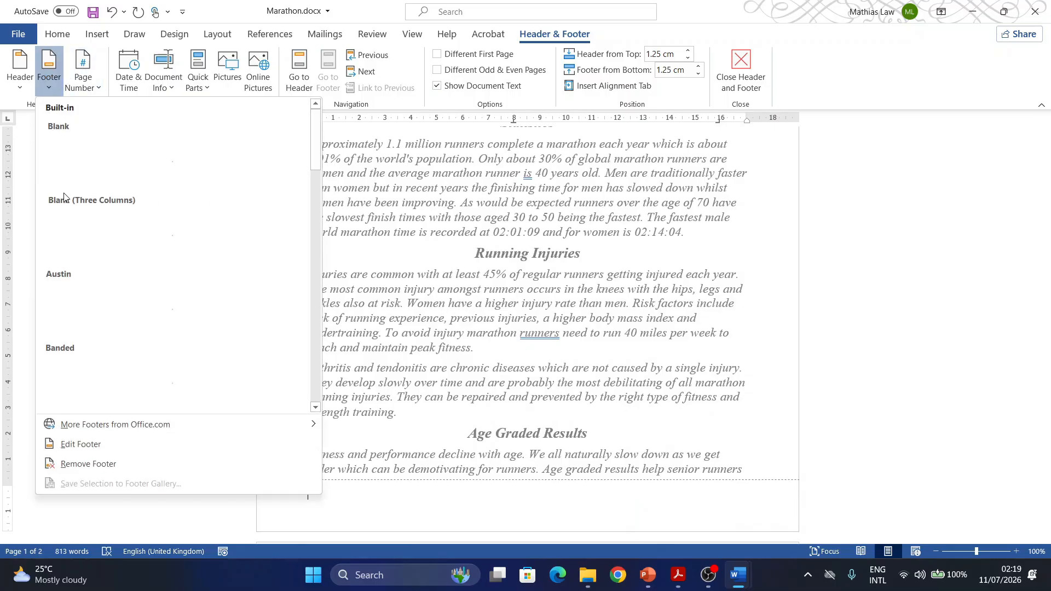
click(77, 224)
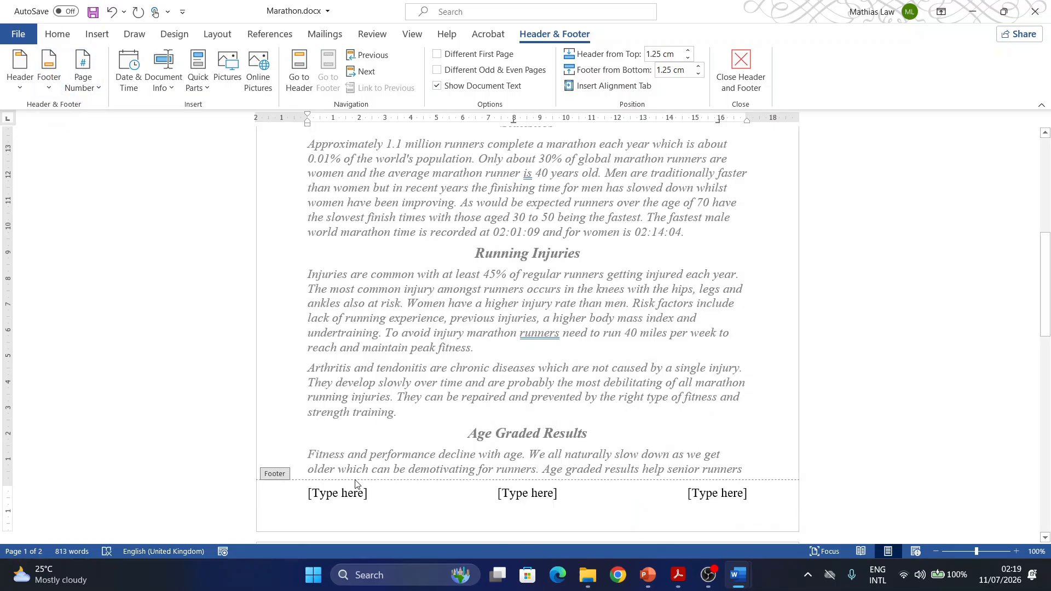
click(345, 495)
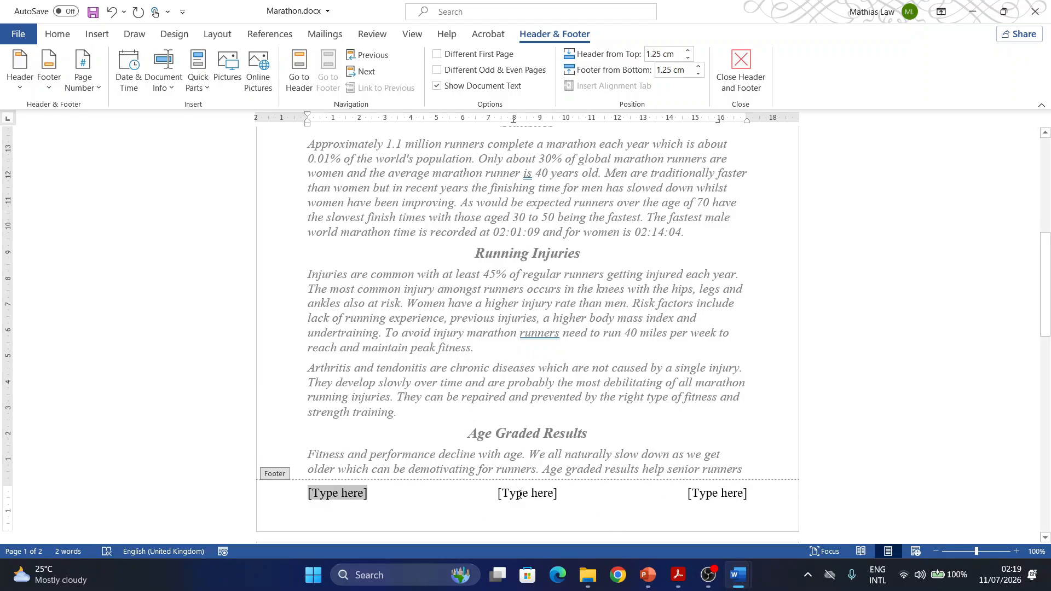
scroll(371, 235, up, 12)
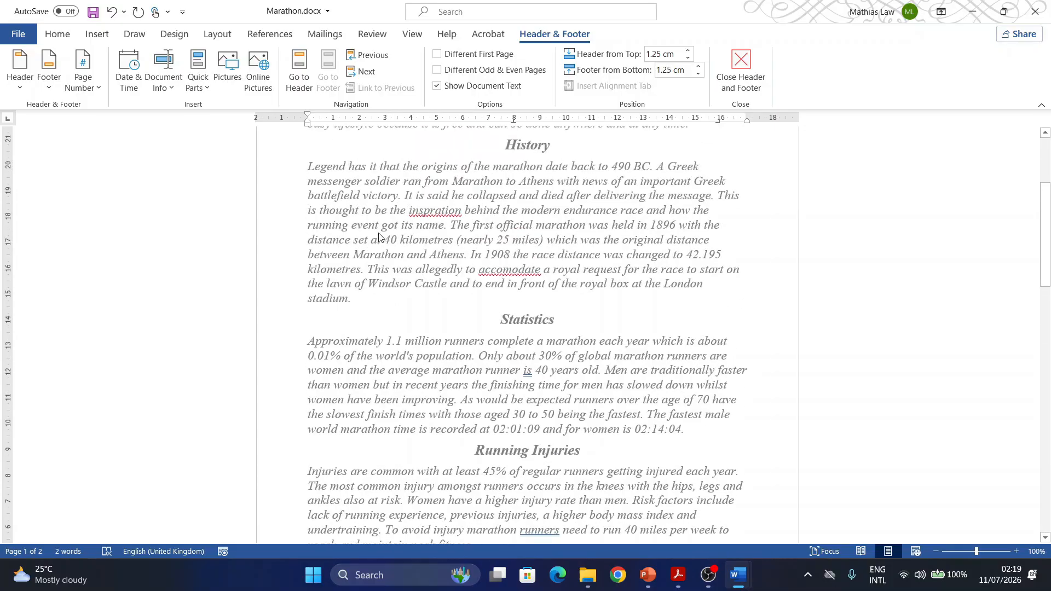
- Cut the left-aligned candidate details line from the header and insert the Blank (Three Columns) header again
click(359, 180)
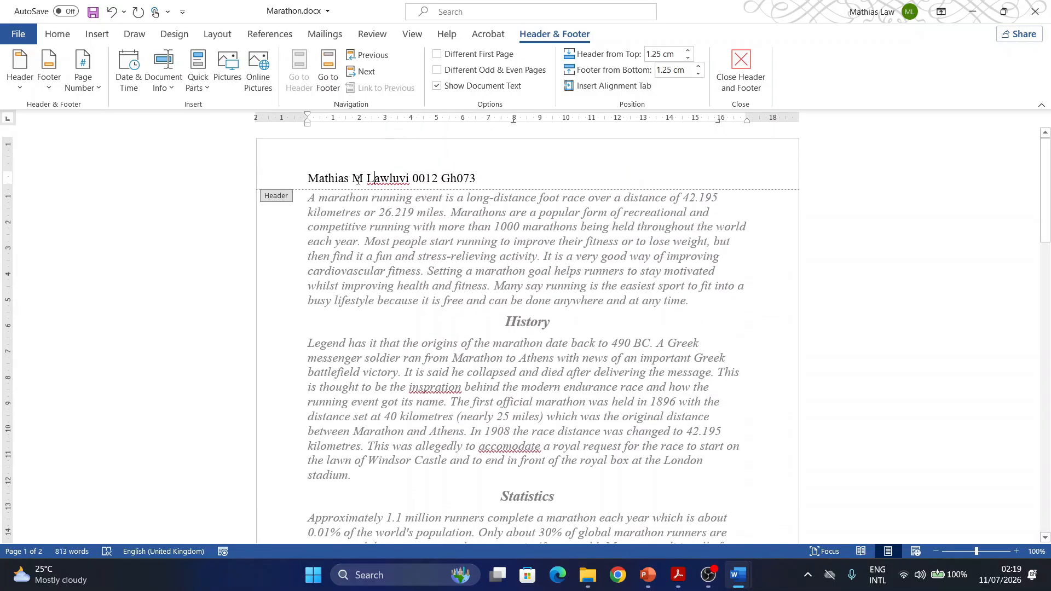
click(293, 176)
key(ctrl+c)
key(Delete)
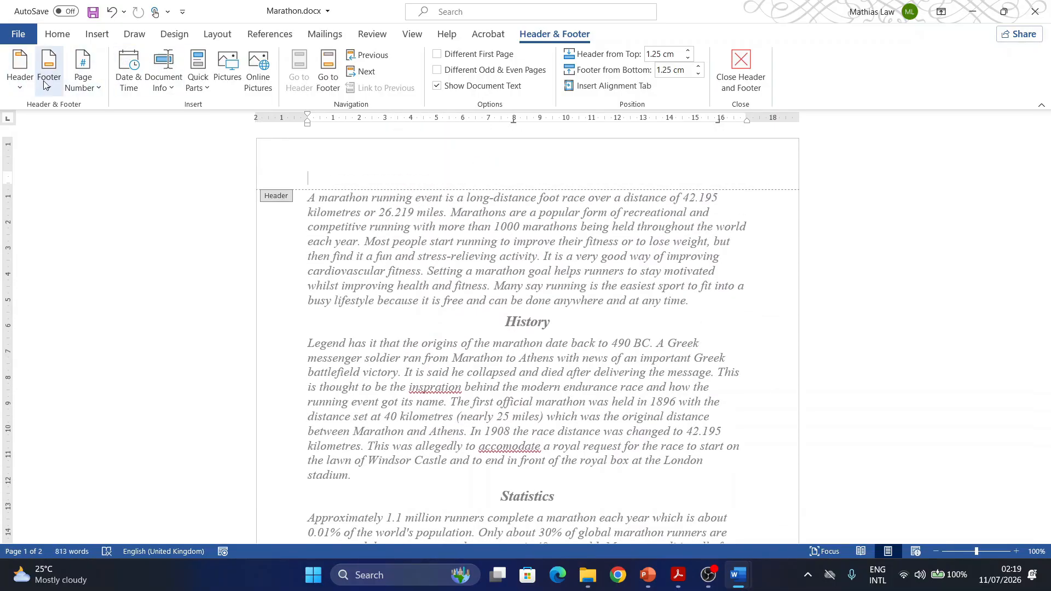
click(27, 89)
click(82, 227)
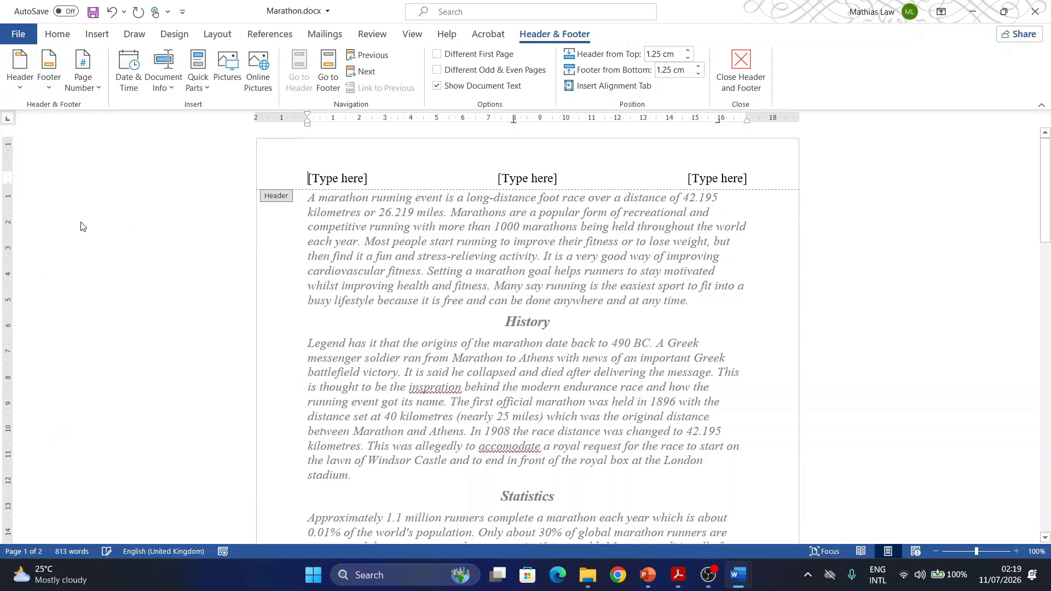
- Paste the candidate details into the right header placeholder and delete the unused middle and left placeholders
click(711, 183)
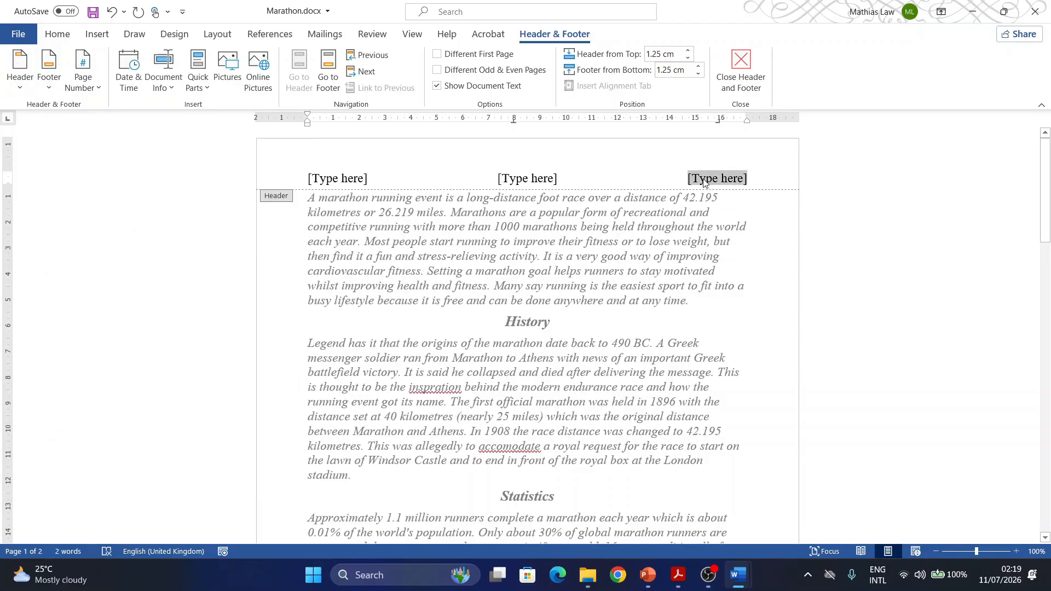
key(ctrl+v)
click(512, 182)
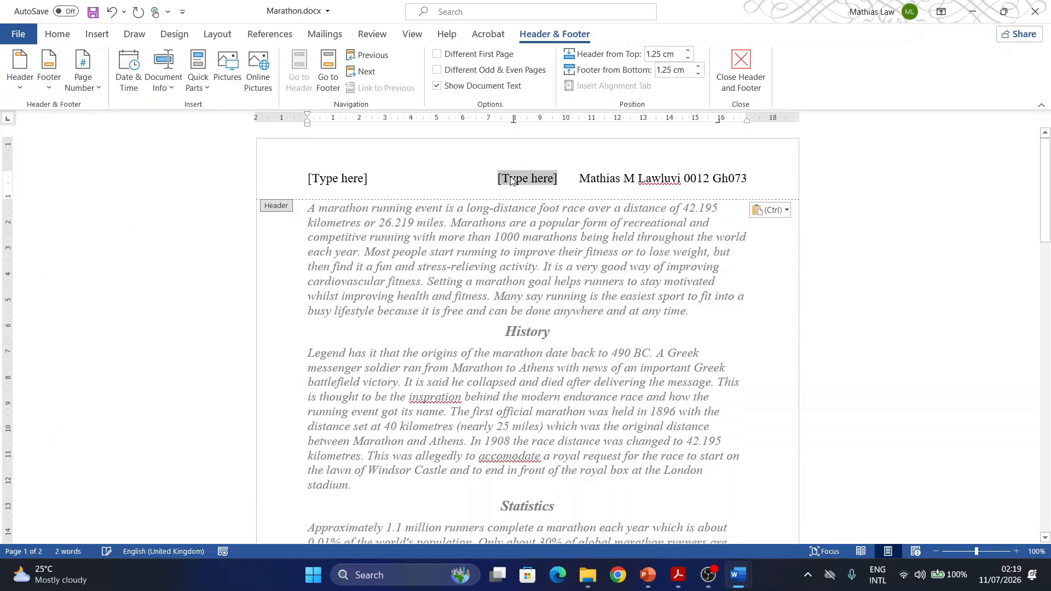
key(Delete)
click(327, 173)
key(Delete)
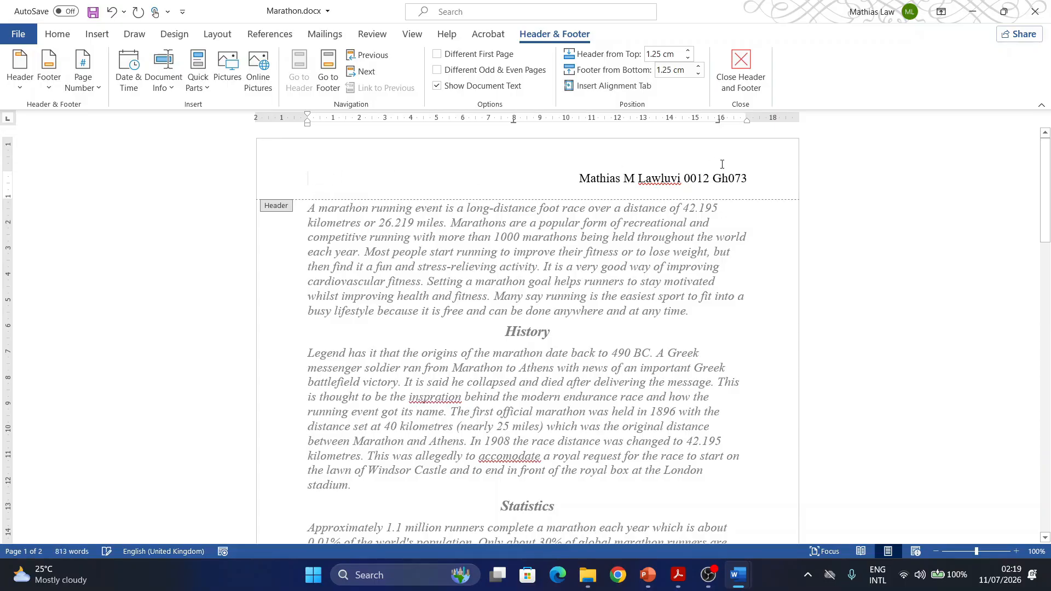
- Replace the right footer placeholder with an automated plain page number at the current position
scroll(745, 183, down, 10)
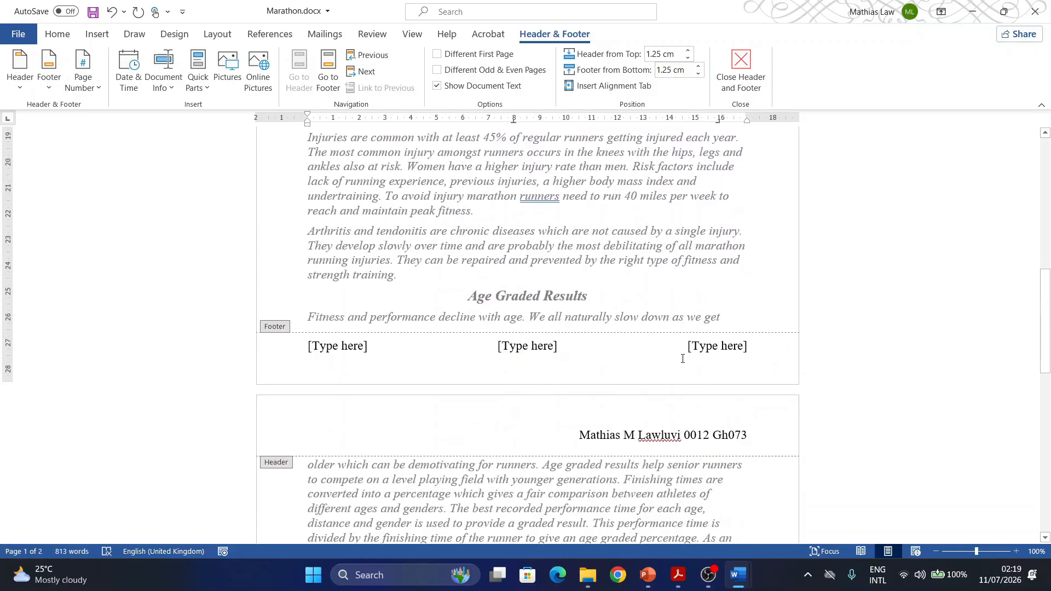
click(703, 309)
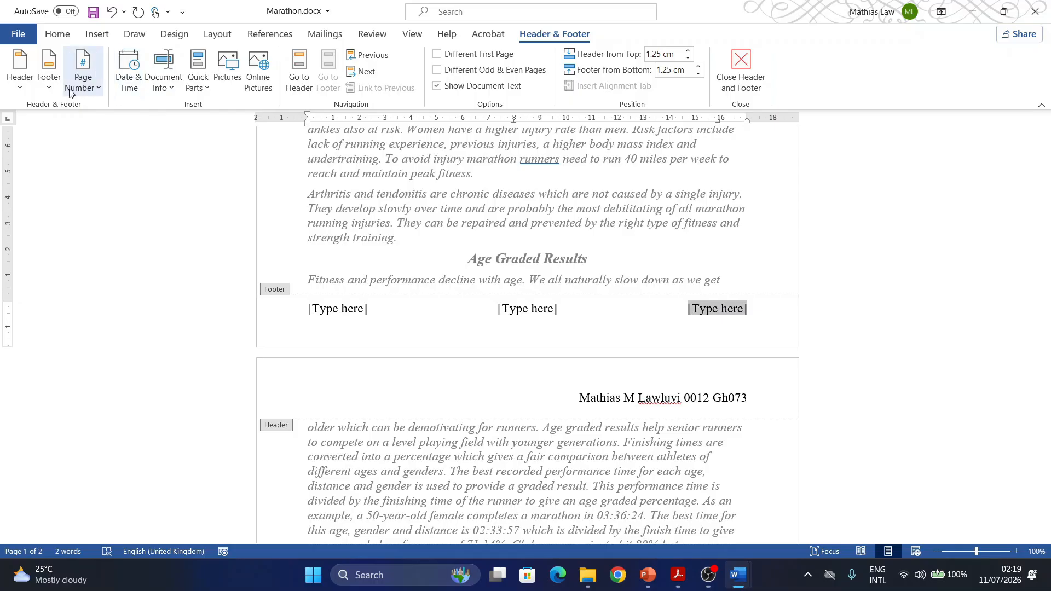
click(93, 88)
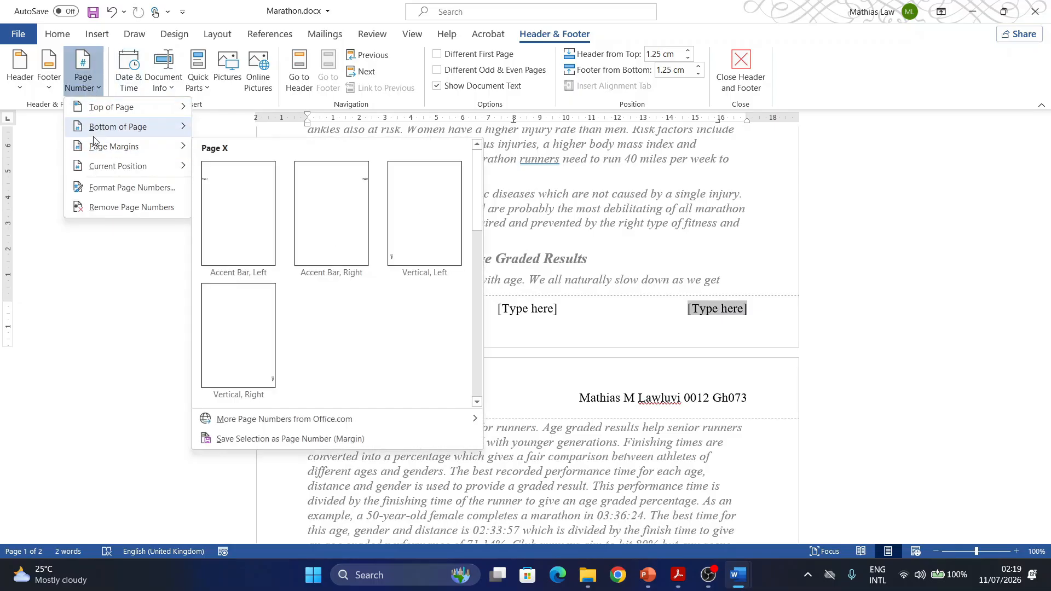
mouse_move(113, 171)
click(241, 214)
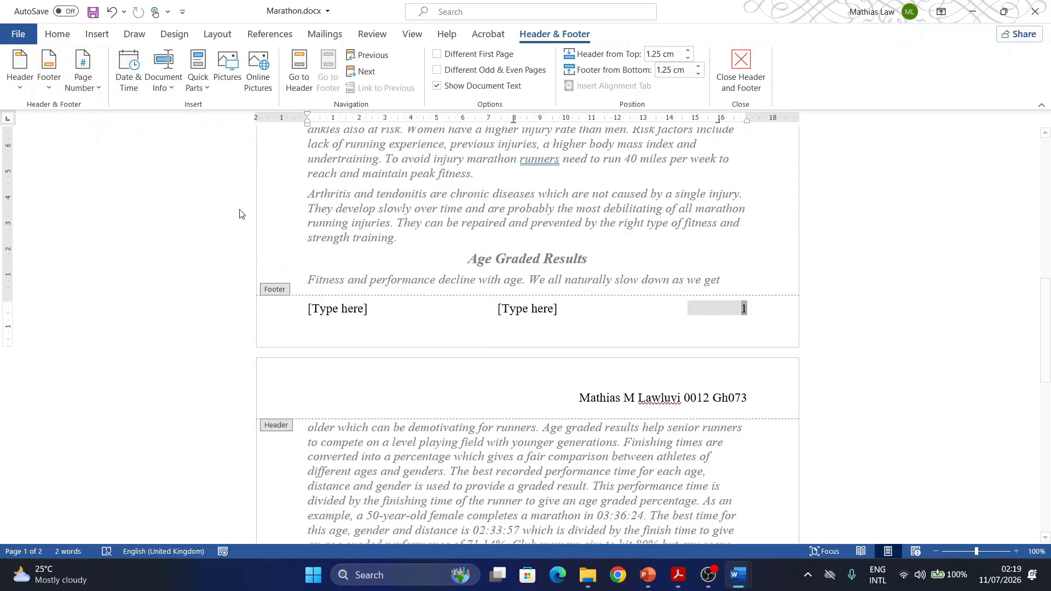
- Delete the unused middle and left footer placeholders and leave header and footer editing
click(541, 318)
key(Delete)
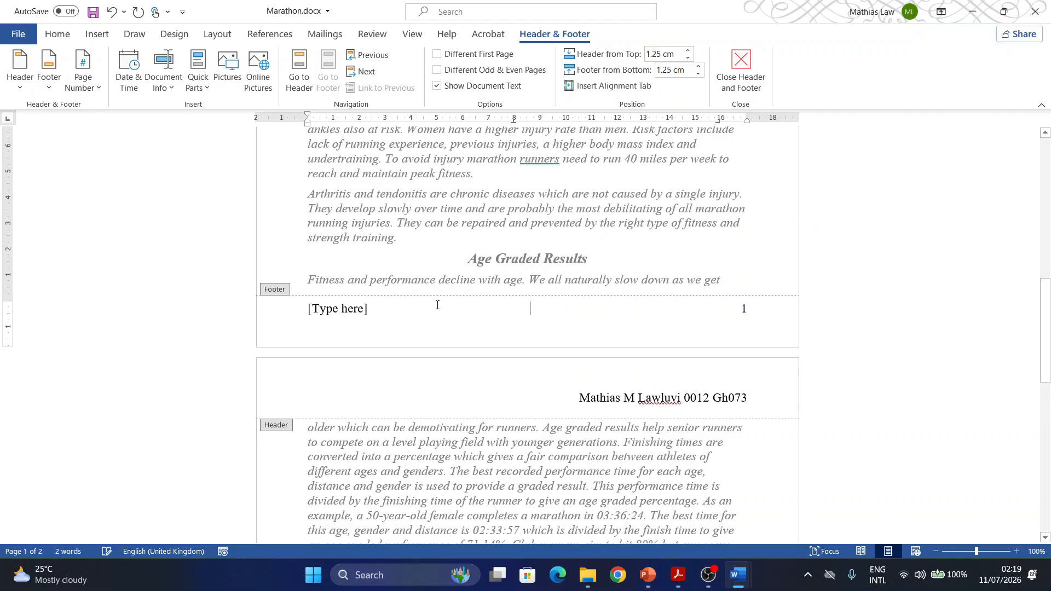
click(334, 316)
key(Delete)
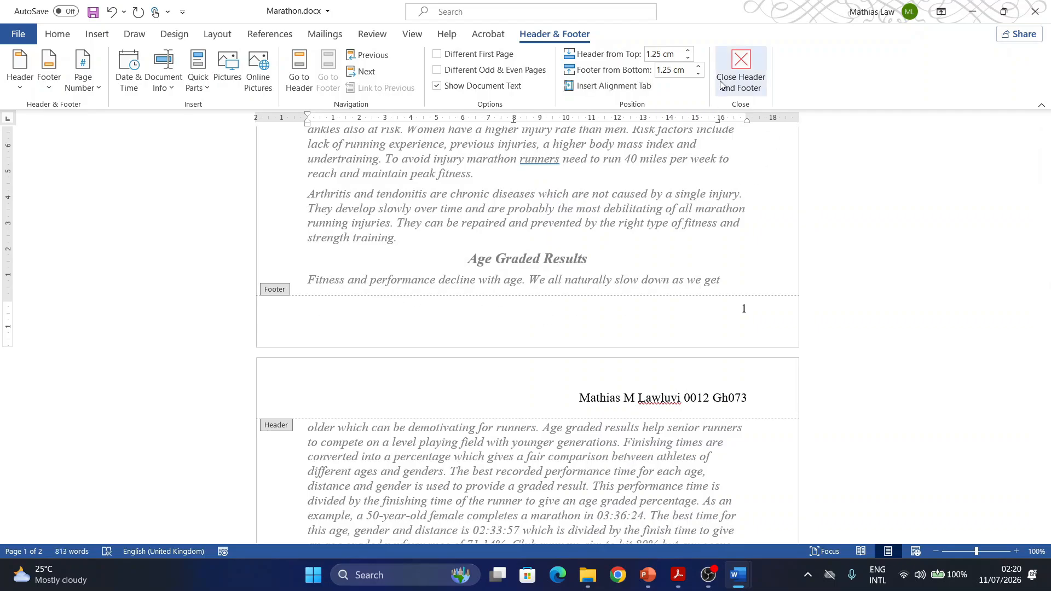
click(741, 72)
scroll(579, 266, up, 2)
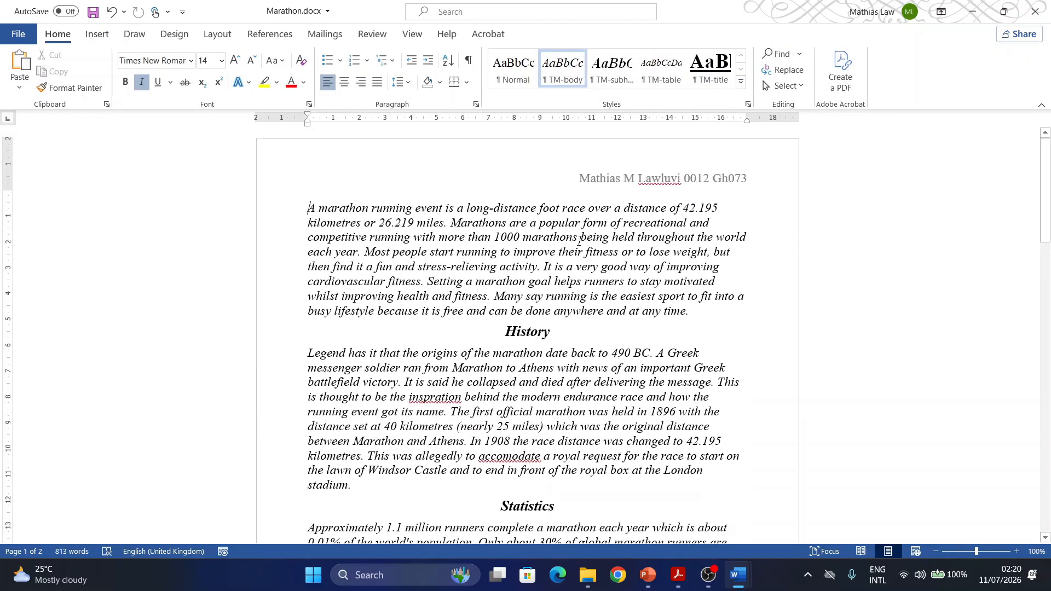
- Switch to the question paper in Acrobat, check the header and footer requirements of task 2 and highlight task number 3
click(678, 575)
scroll(468, 277, down, 1)
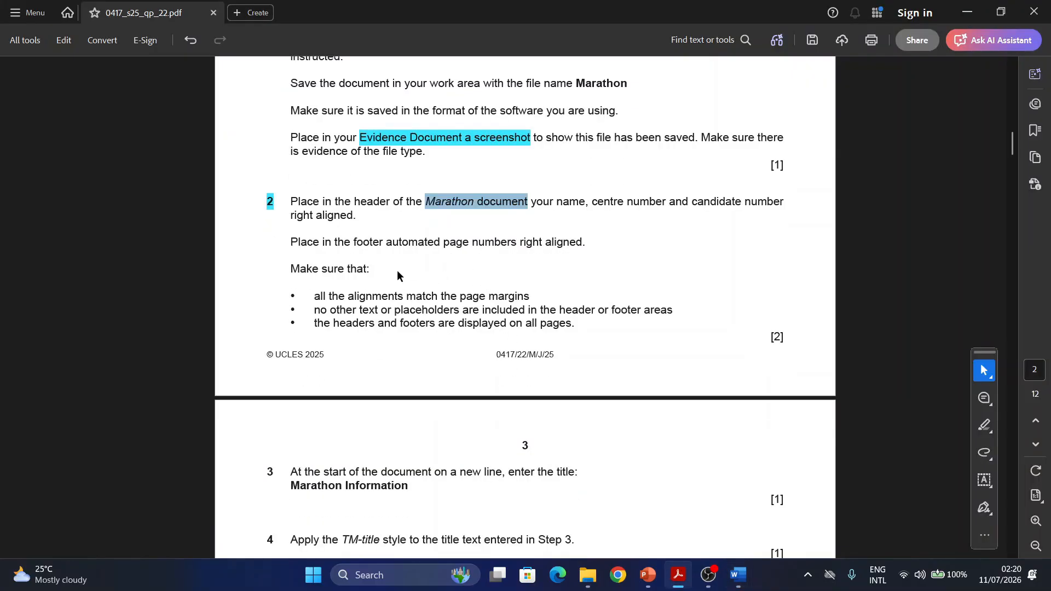
scroll(397, 274, down, 1)
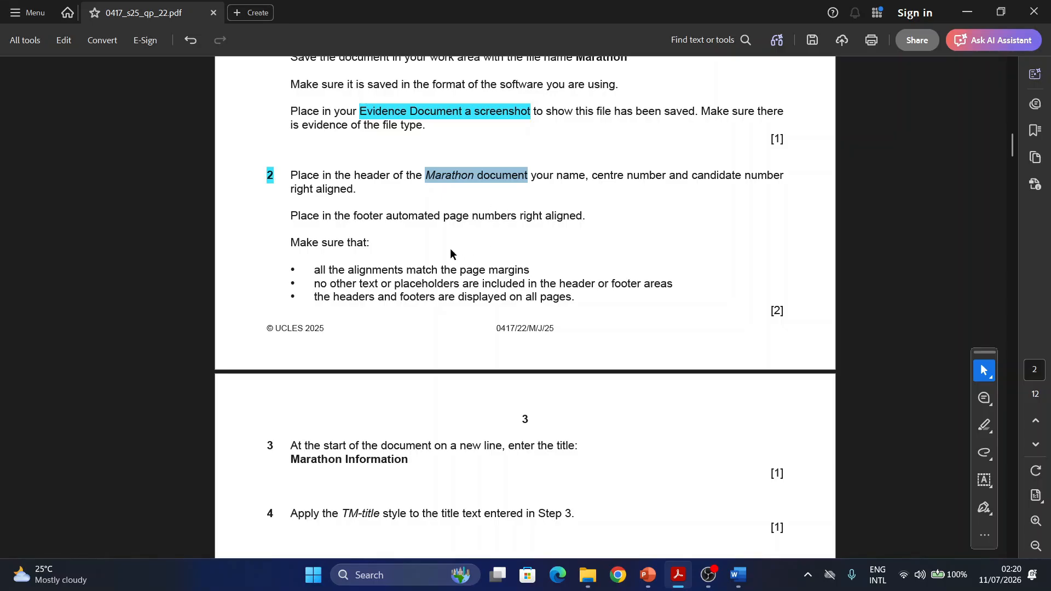
scroll(326, 271, down, 1)
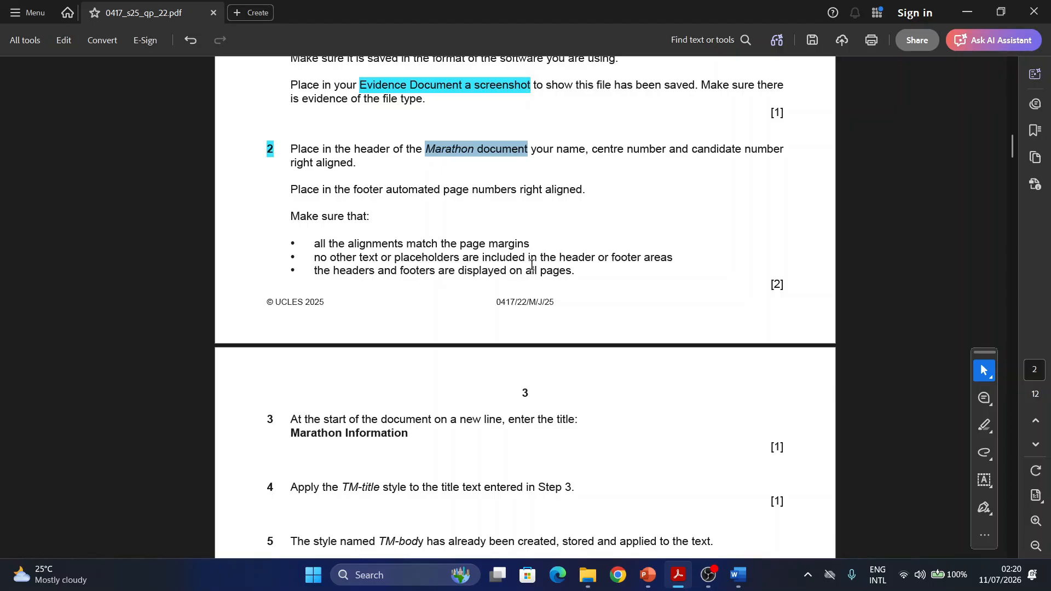
scroll(368, 455, down, 3)
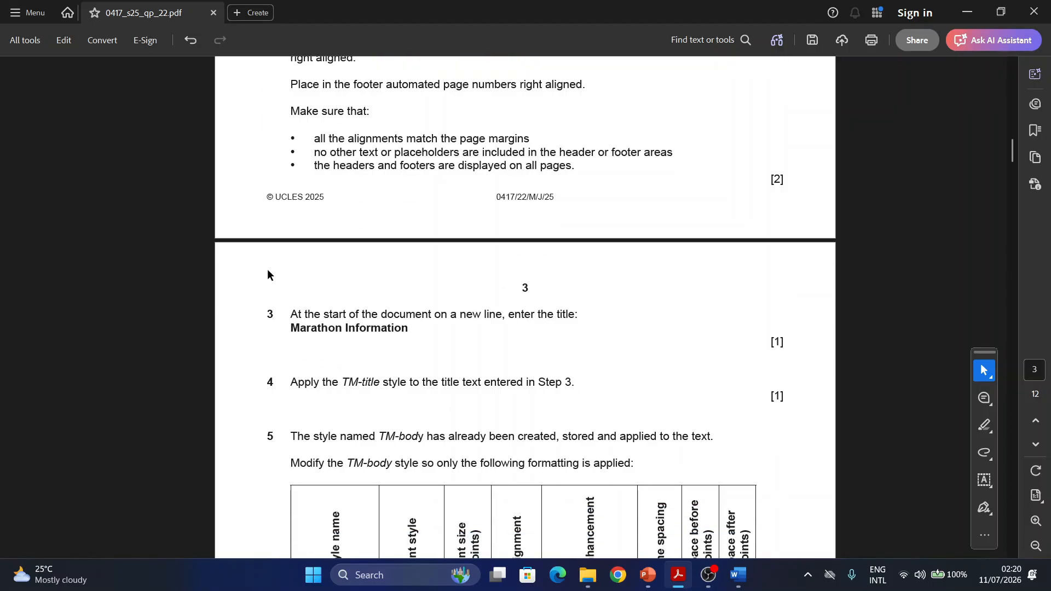
drag(275, 315, 256, 317)
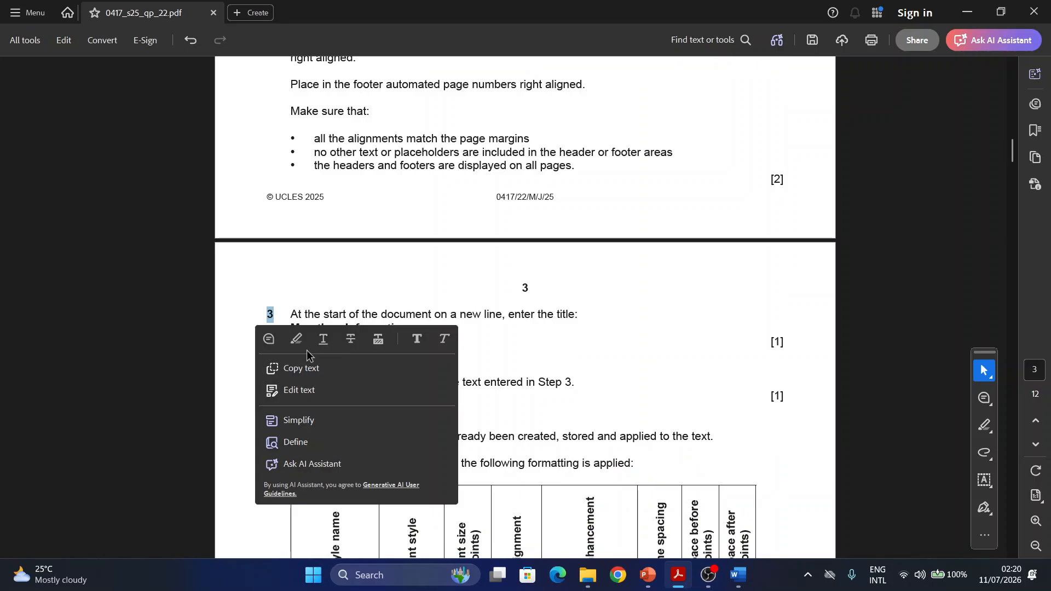
- Copy the title Marathon Information from task 3 and paste it on a new line at the start of the Marathon document in Word
scroll(301, 319, down, 2)
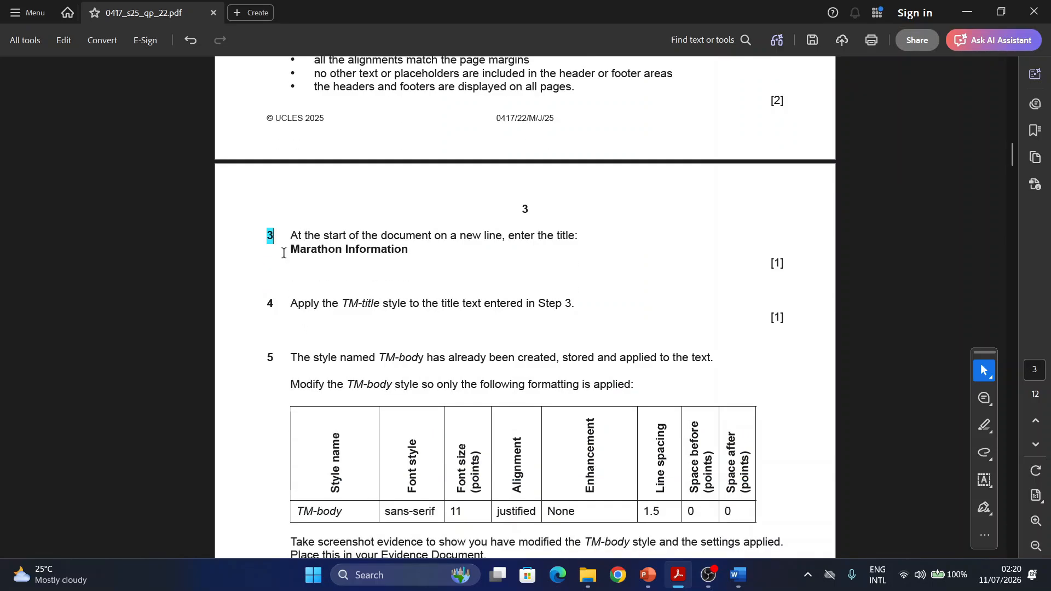
drag(290, 249, 396, 264)
key(ctrl+c)
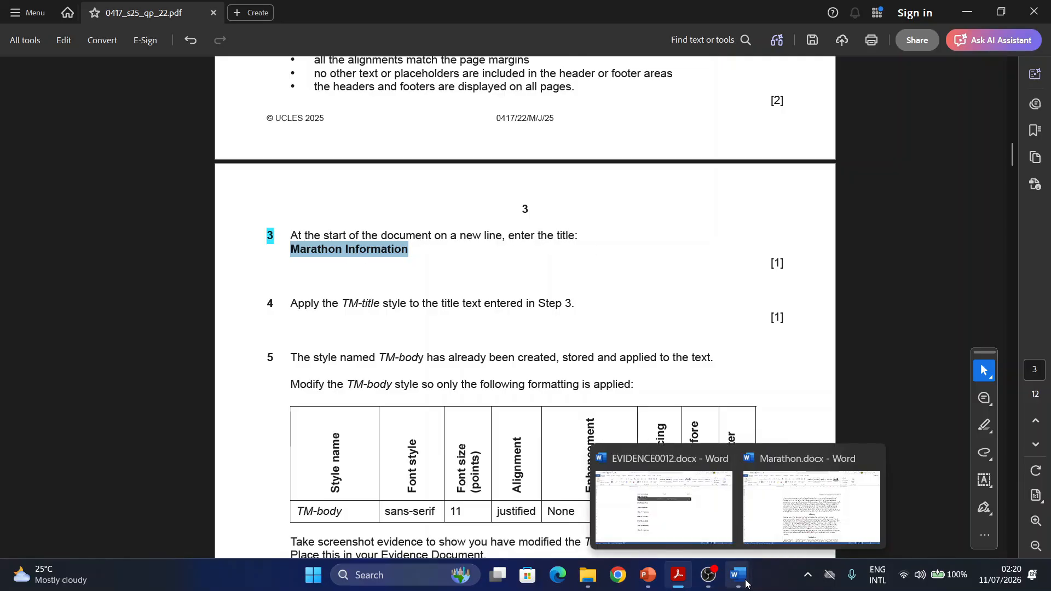
click(813, 505)
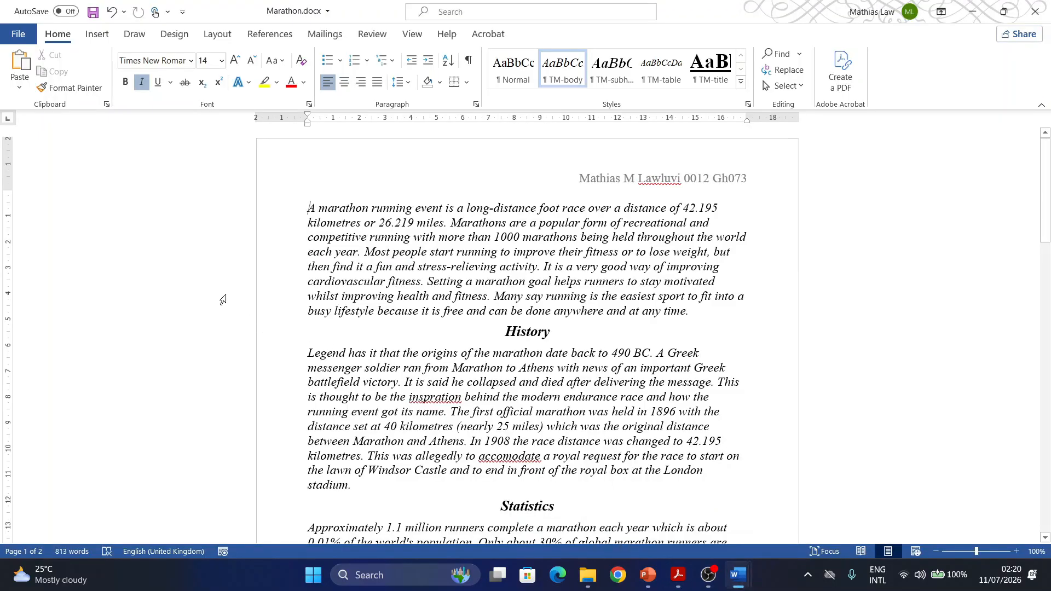
click(309, 208)
key(Return)
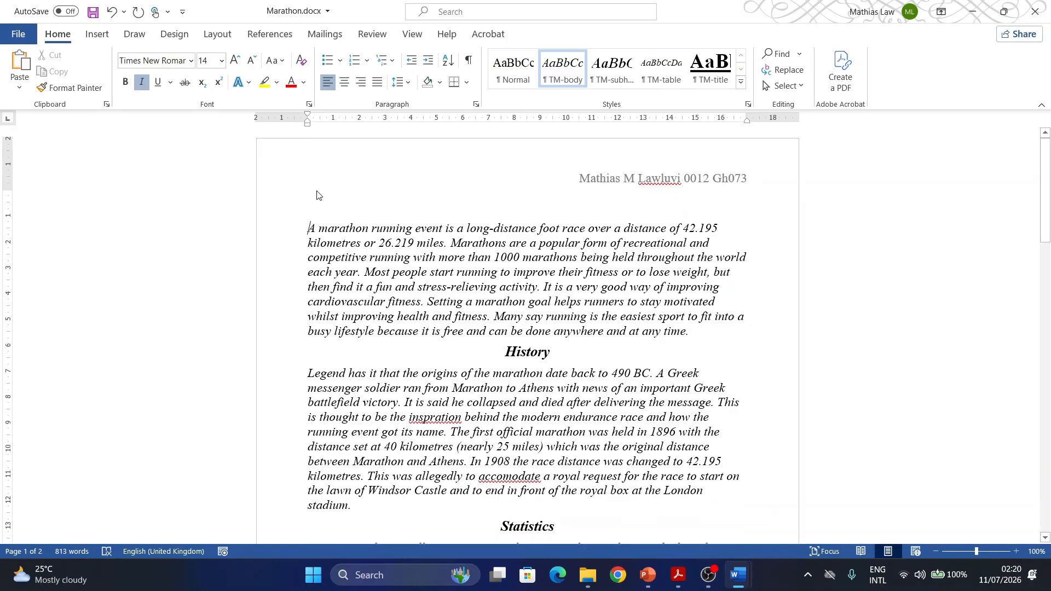
key(BackSpace)
key(Return)
key(ctrl+v)
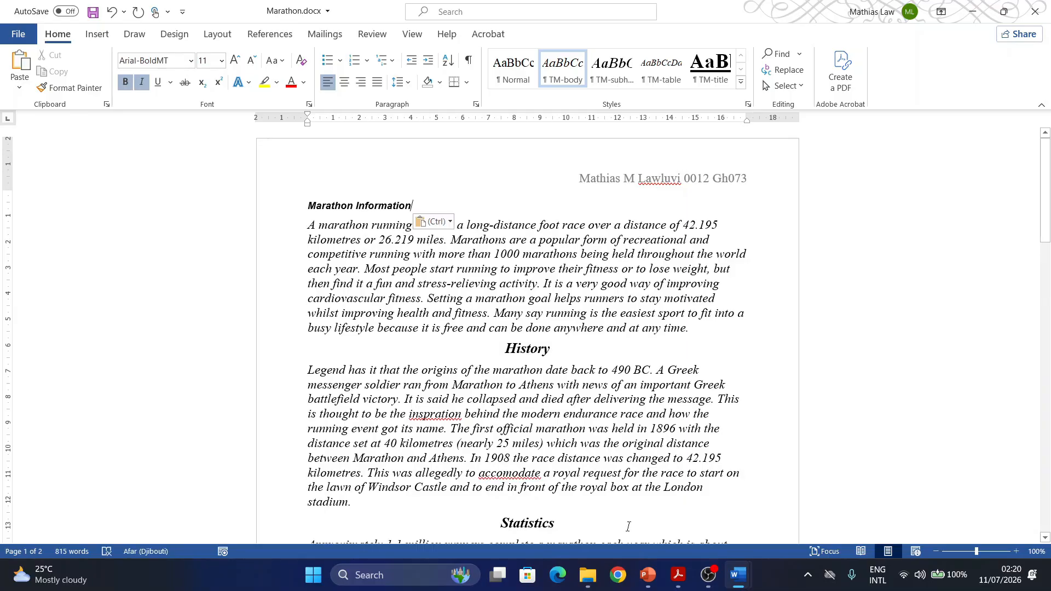
- Switch to the question paper in Acrobat and highlight task number 4 and its TM-title style name
click(678, 575)
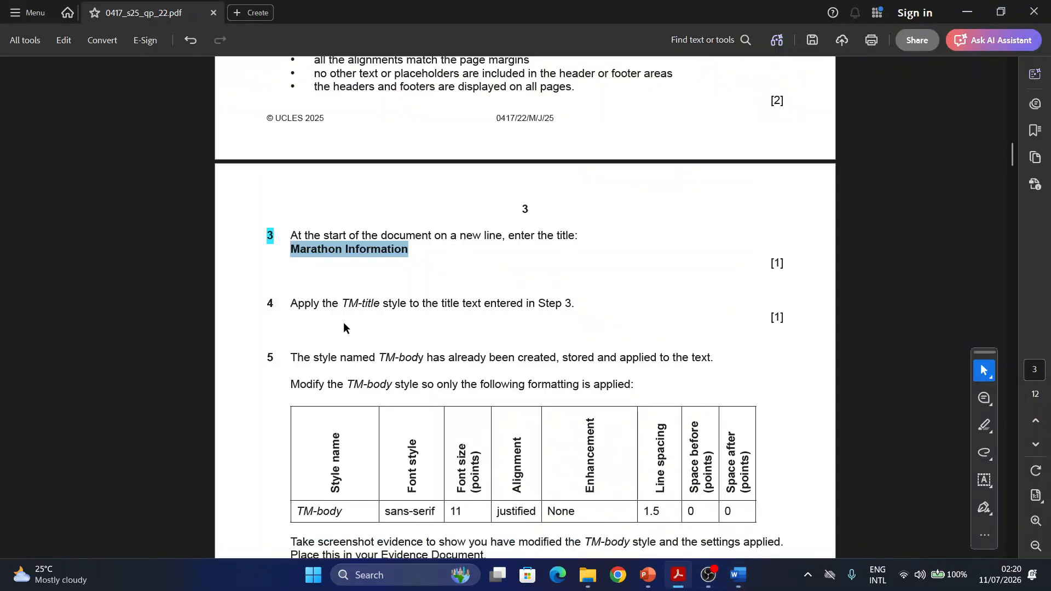
click(275, 307)
double_click(271, 304)
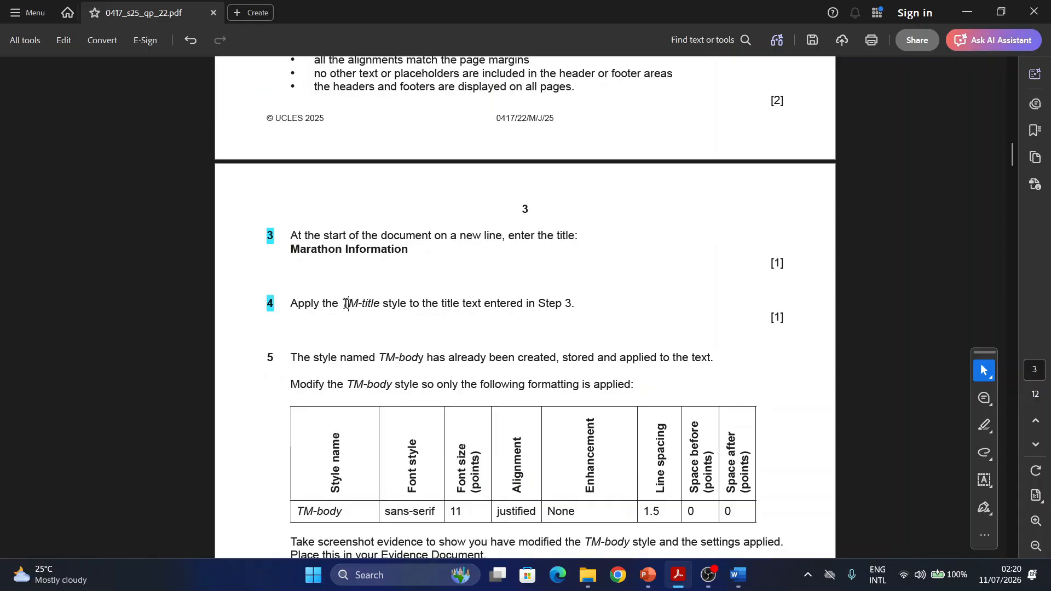
drag(344, 304, 383, 305)
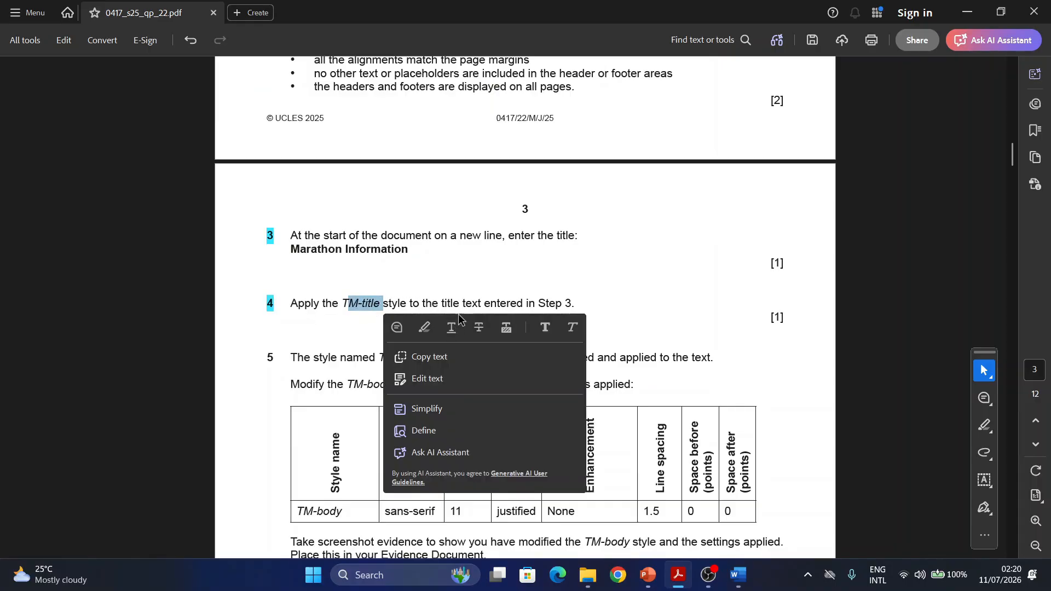
click(425, 327)
- Switch to the Marathon document in Word and apply the TM-title style to the Marathon Information title
mouse_move(739, 575)
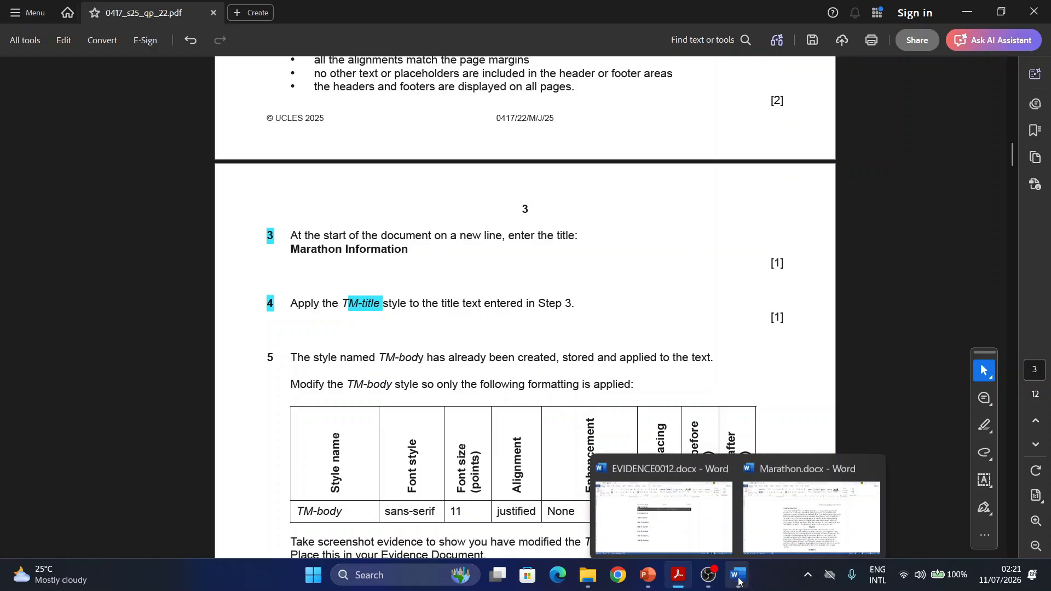
click(772, 490)
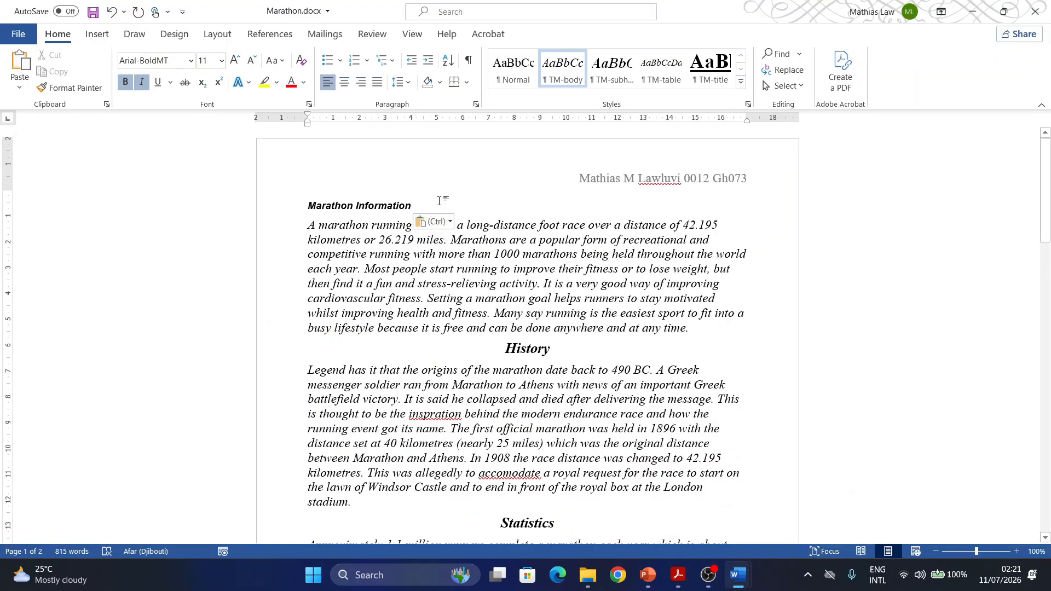
drag(416, 205, 308, 206)
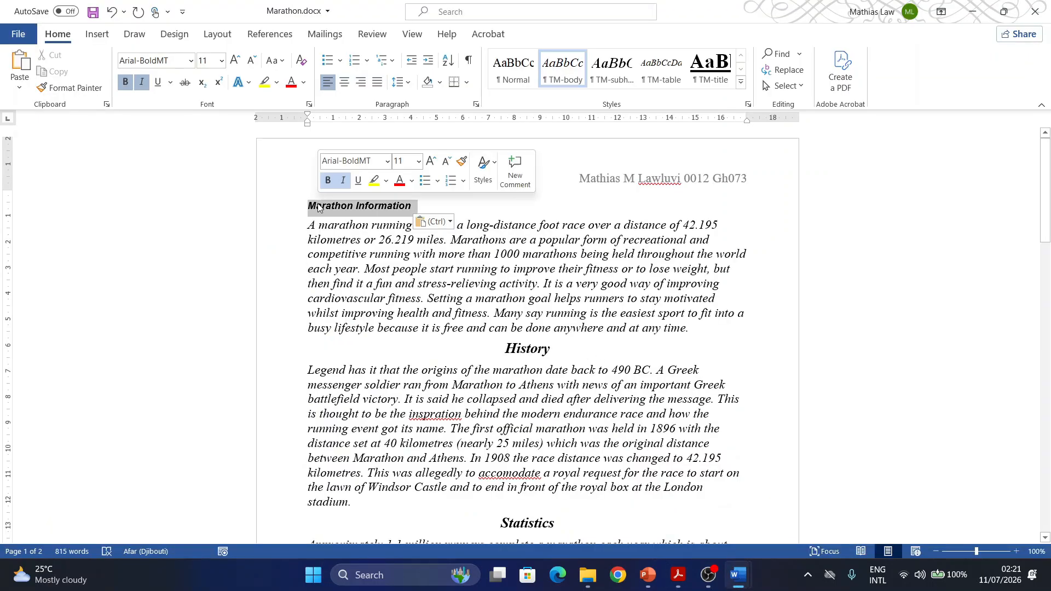
click(712, 79)
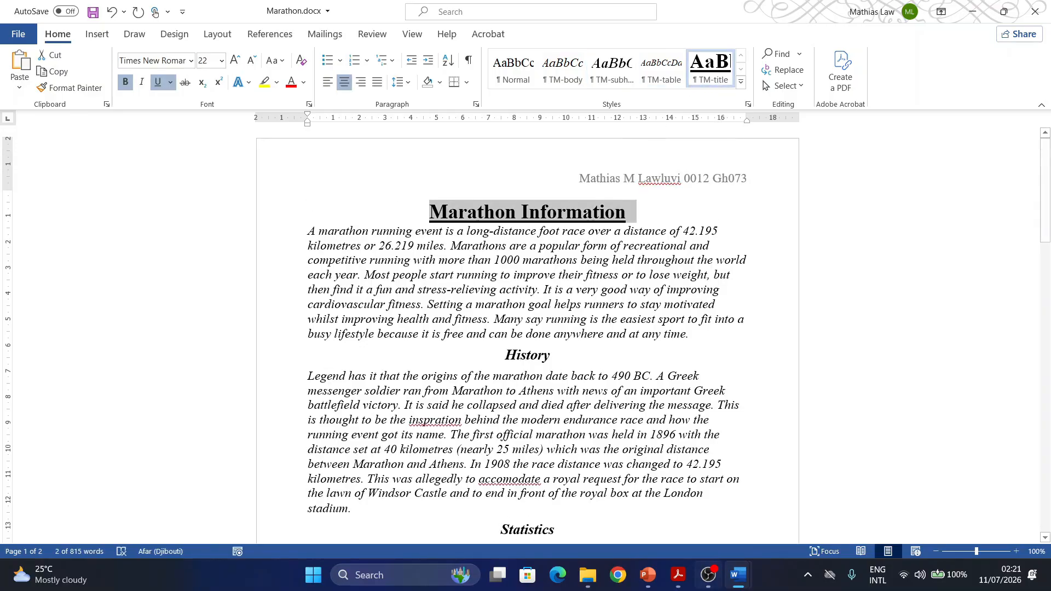
- Switch to the question paper in Acrobat, highlight task number 5 and read its formatting requirements for the TM-body style
click(678, 581)
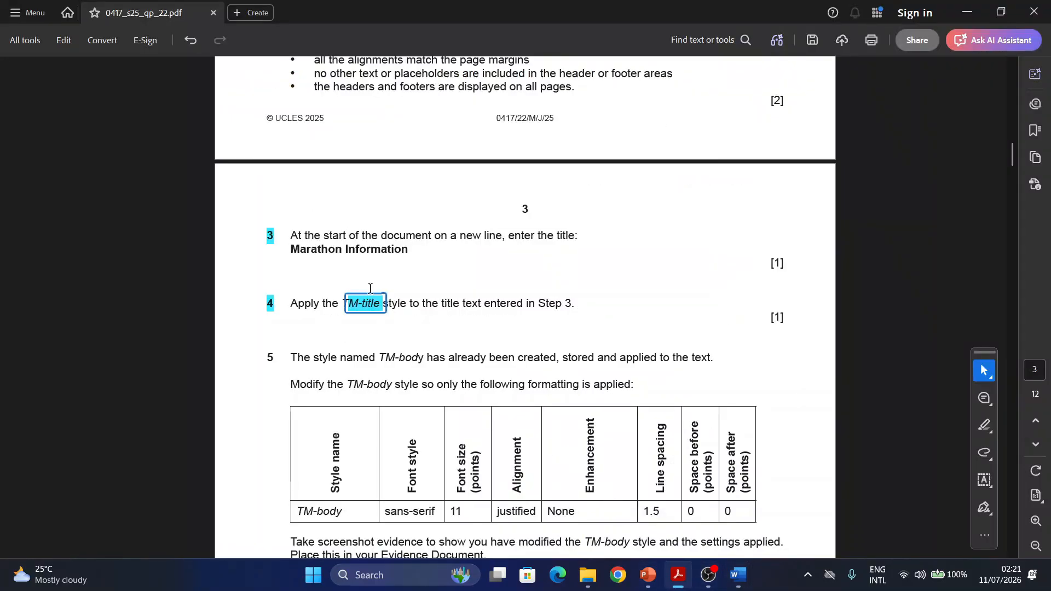
scroll(266, 301, down, 1)
drag(274, 308, 234, 302)
right_click(288, 320)
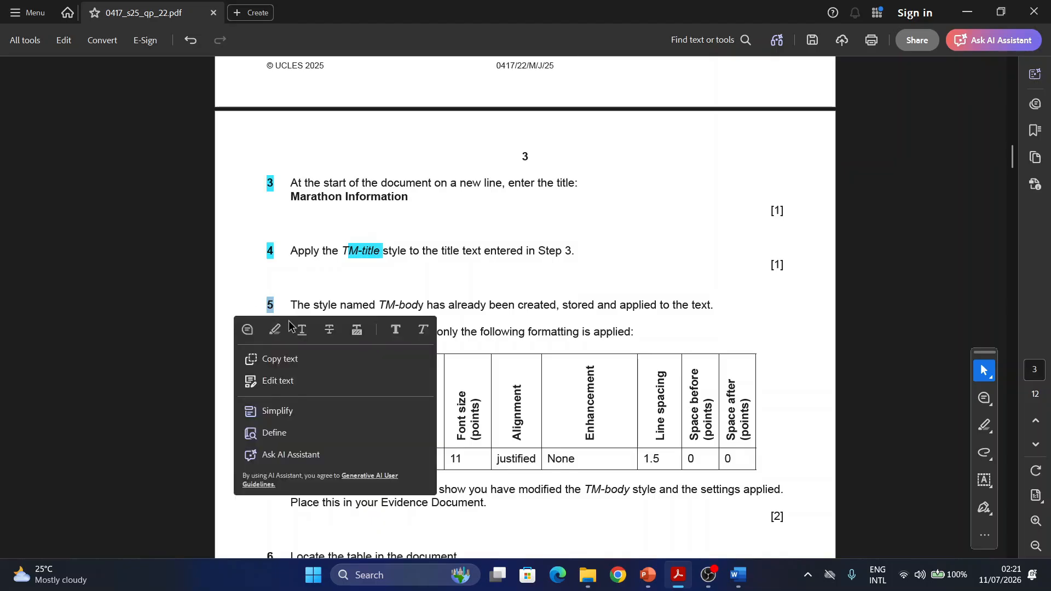
scroll(316, 319, down, 1)
scroll(316, 319, down, 1)
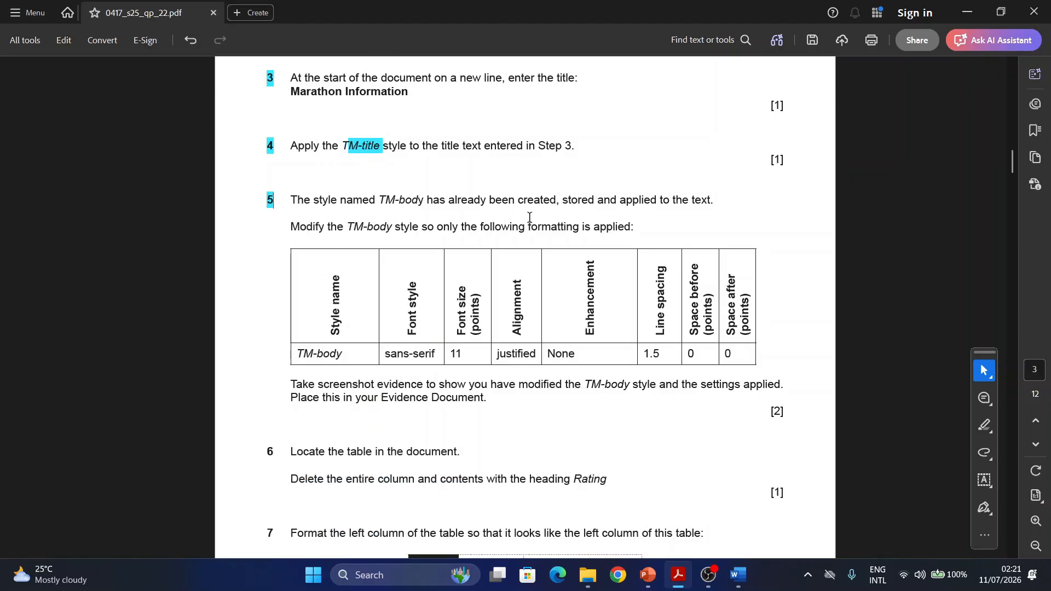
scroll(350, 219, down, 1)
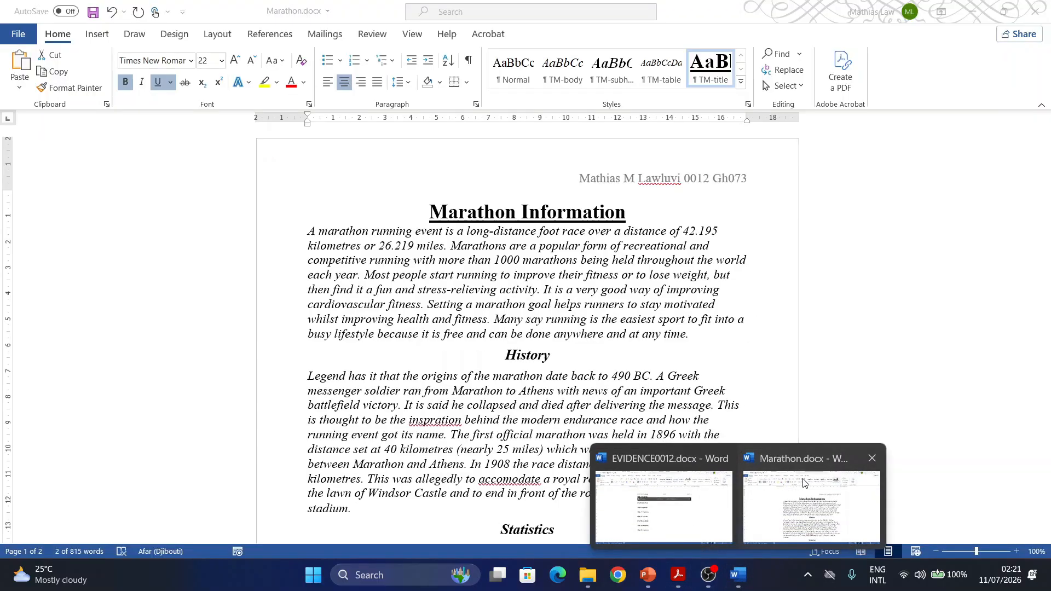
- Switch to the Marathon document in Word and set the TM-body style's font to Arial, checking the required font in the question paper in Acrobat
click(805, 504)
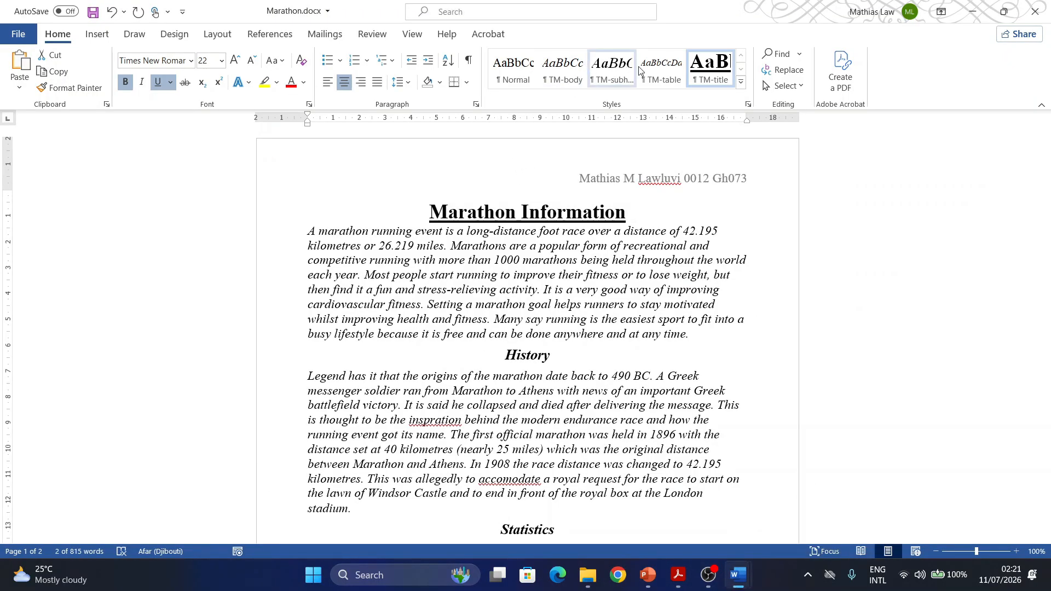
right_click(569, 80)
click(589, 107)
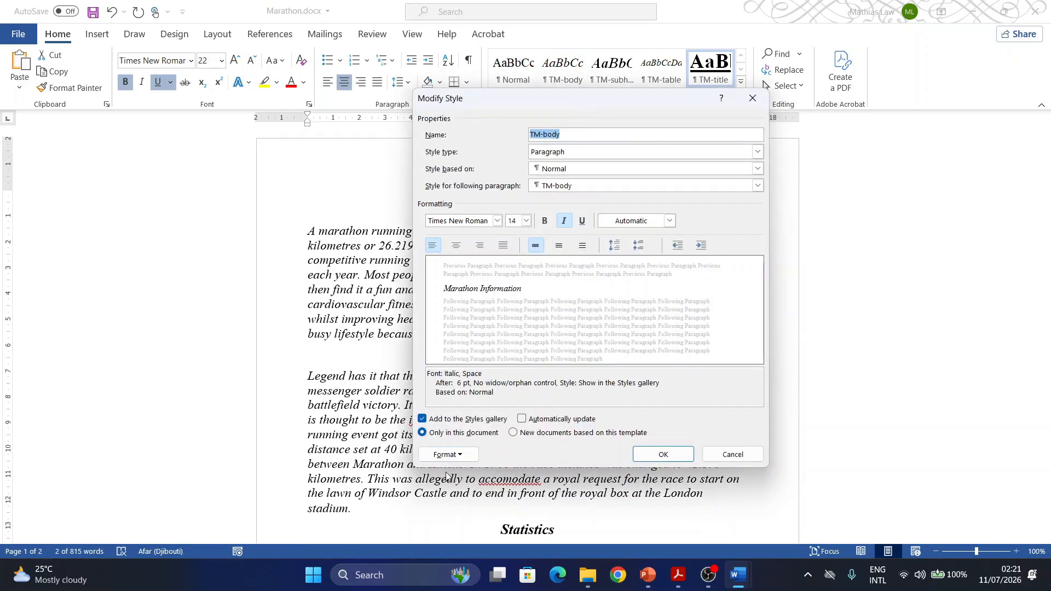
click(447, 454)
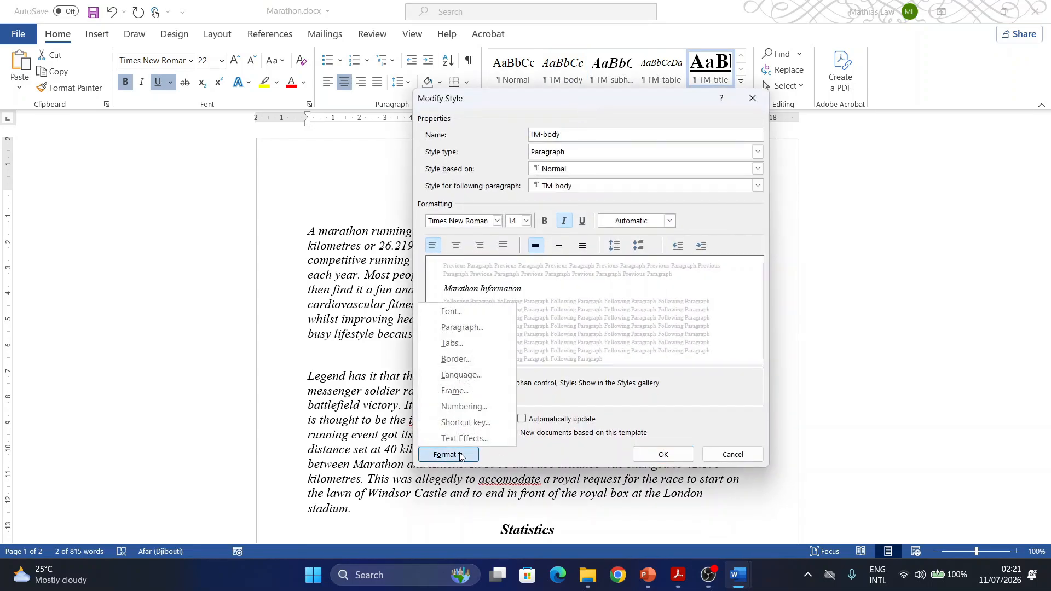
click(457, 311)
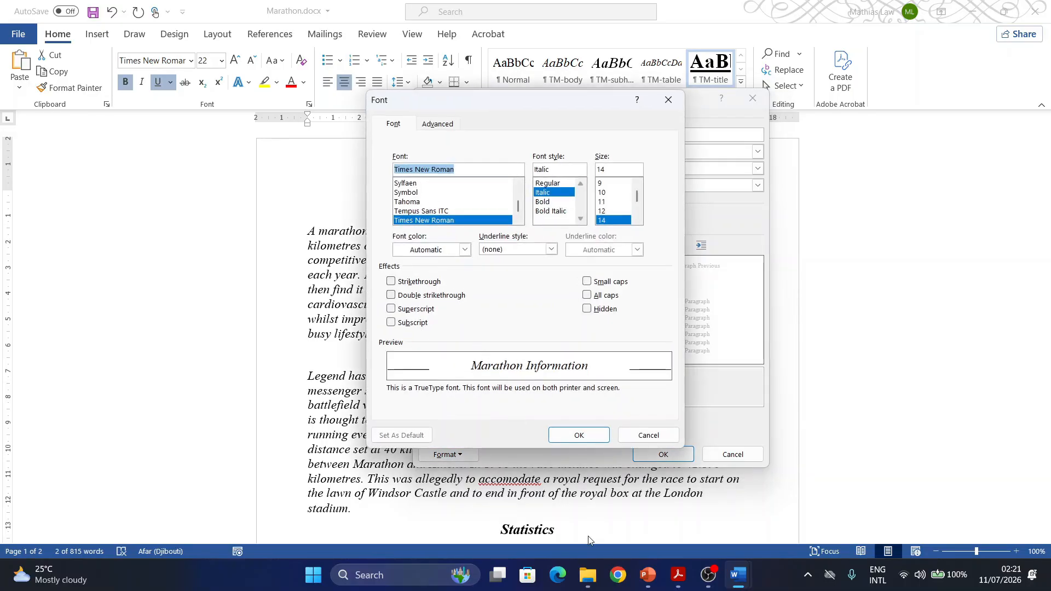
click(678, 575)
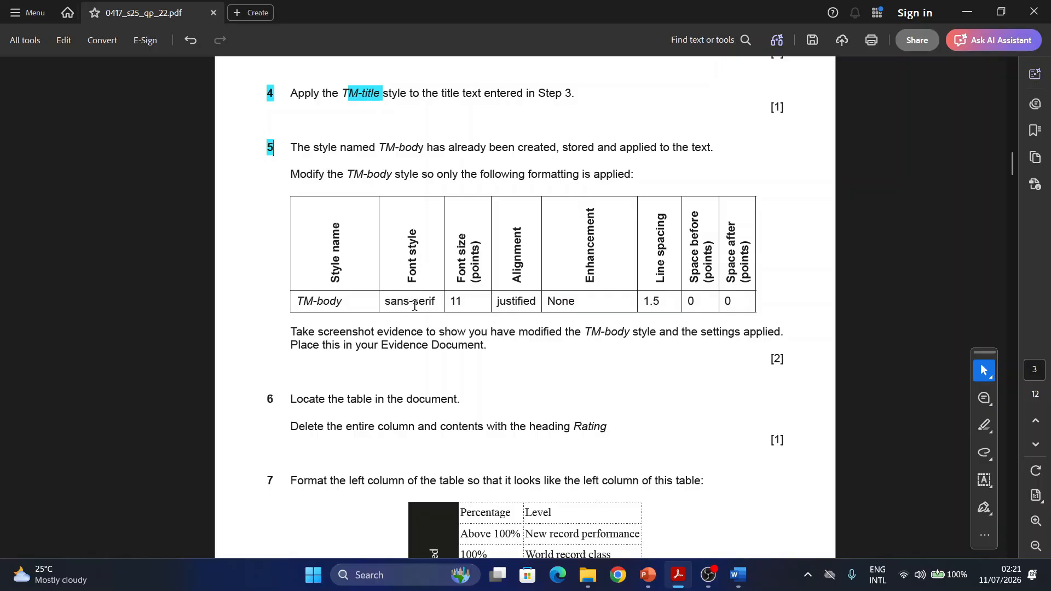
mouse_move(736, 575)
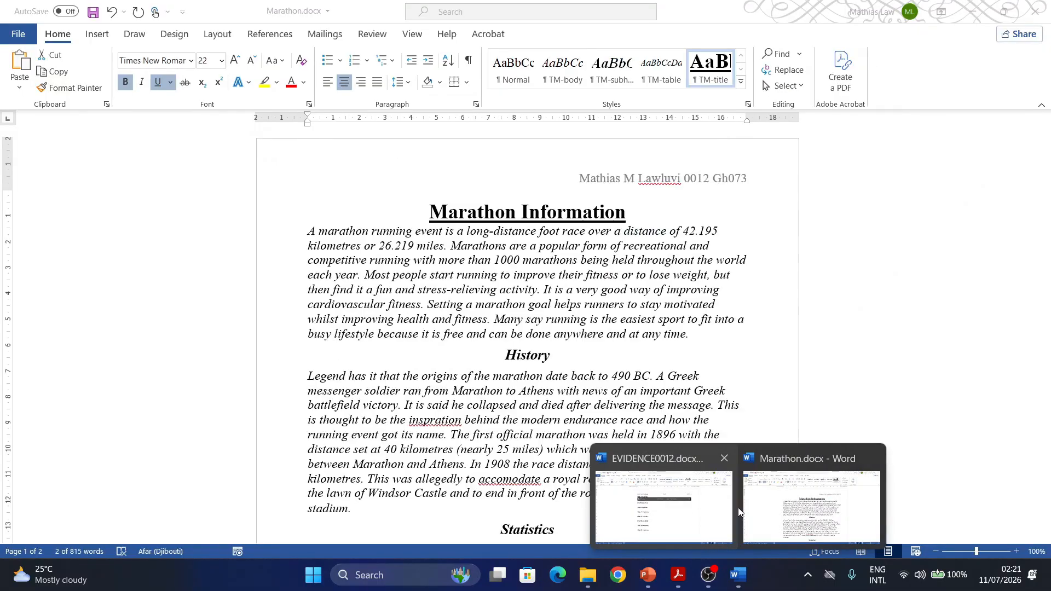
click(805, 506)
scroll(412, 196, up, 5)
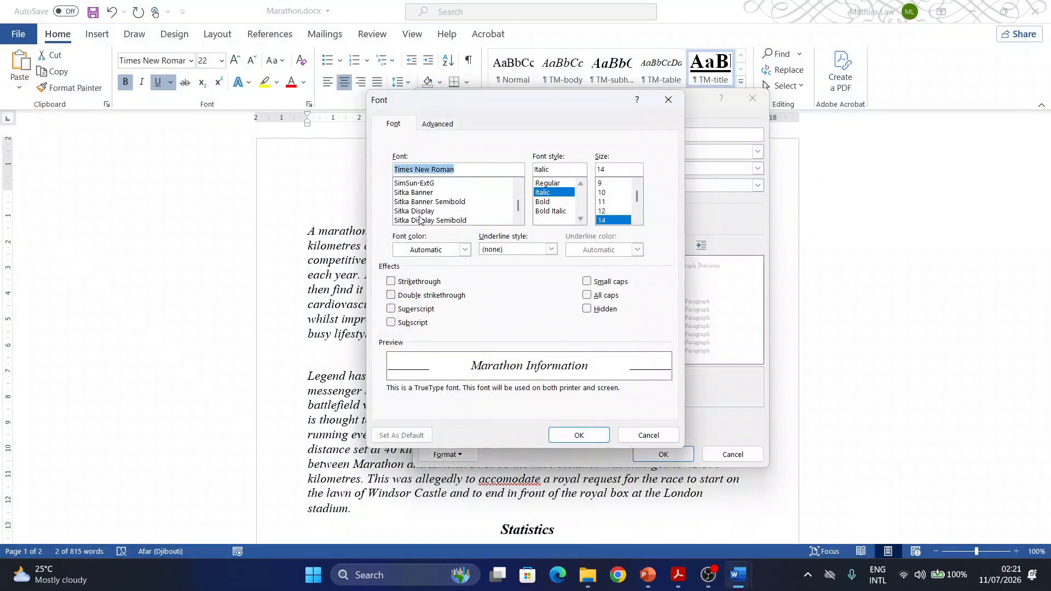
text(Ar)
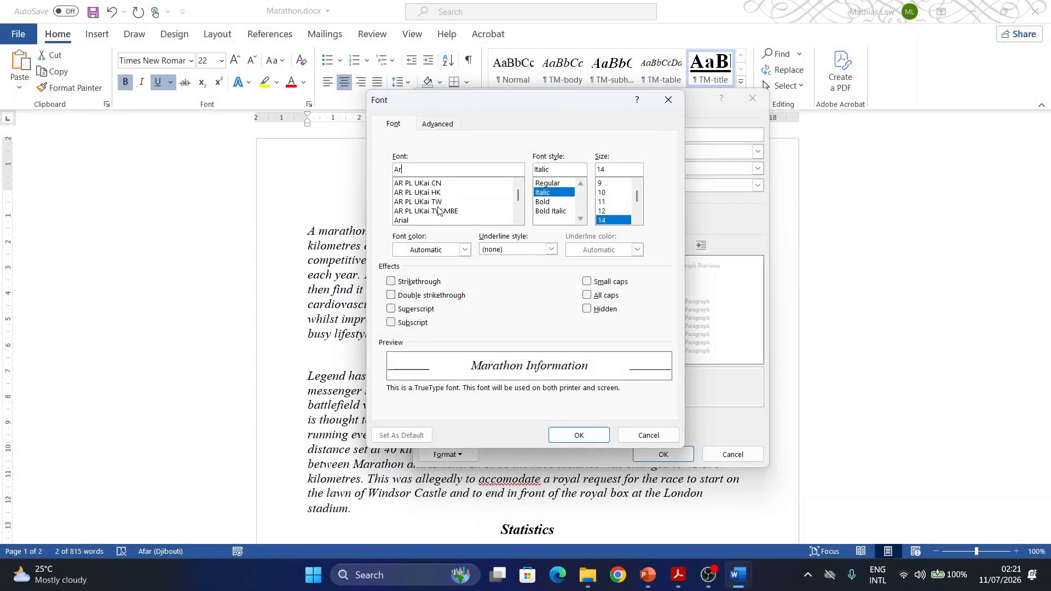
click(406, 221)
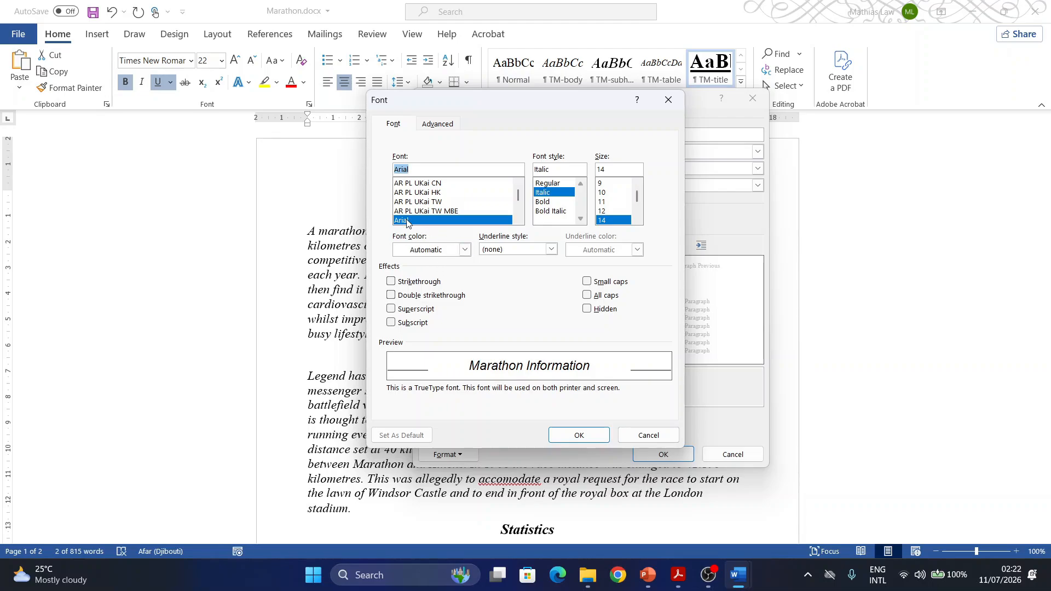
- Set the TM-body font to size 11 and Regular style, checking the size and enhancement against the question paper in Acrobat
click(679, 577)
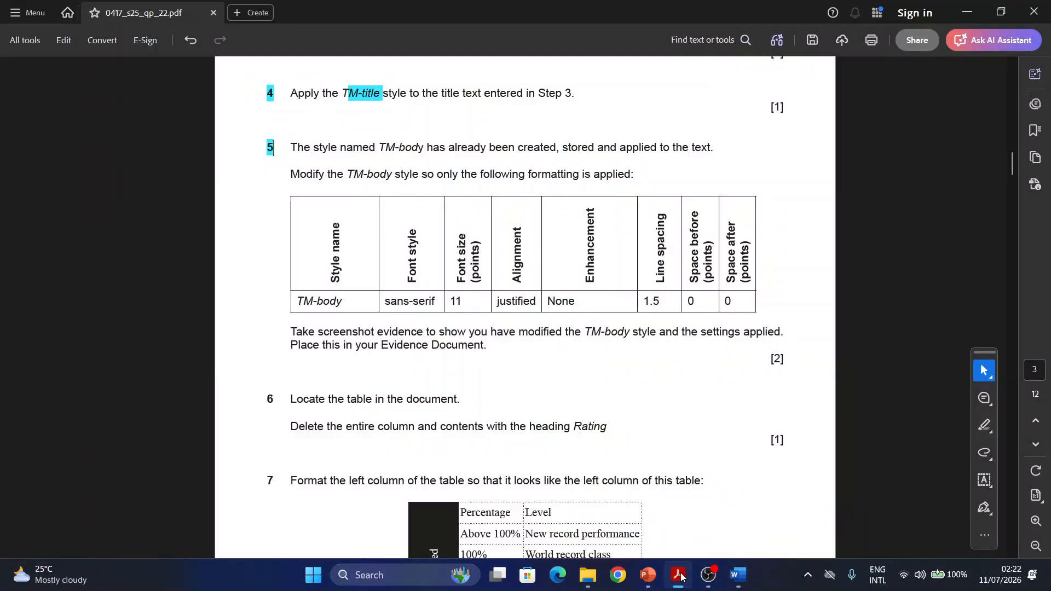
click(679, 576)
click(604, 202)
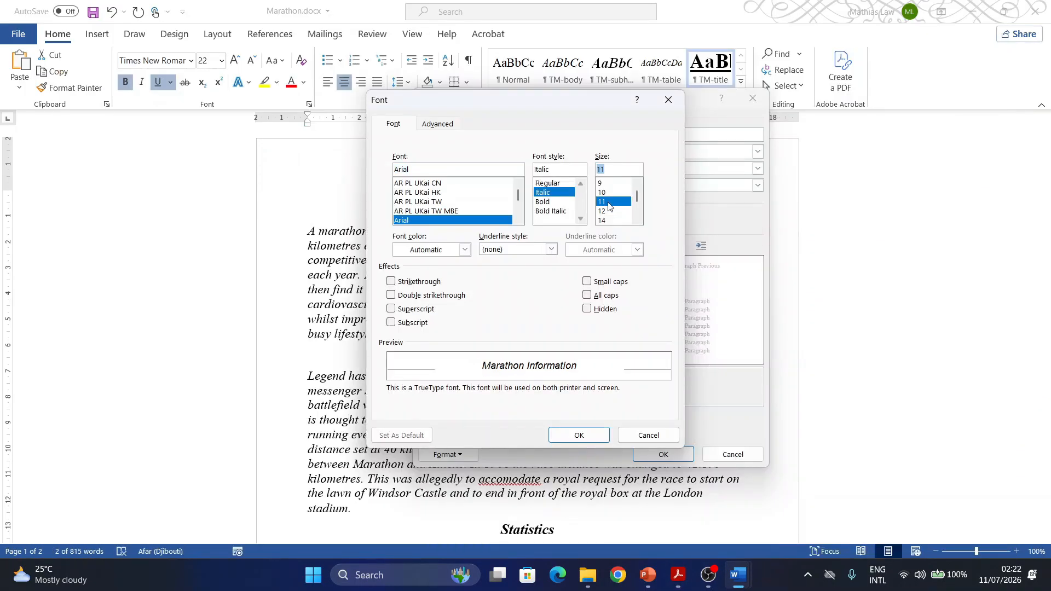
click(678, 582)
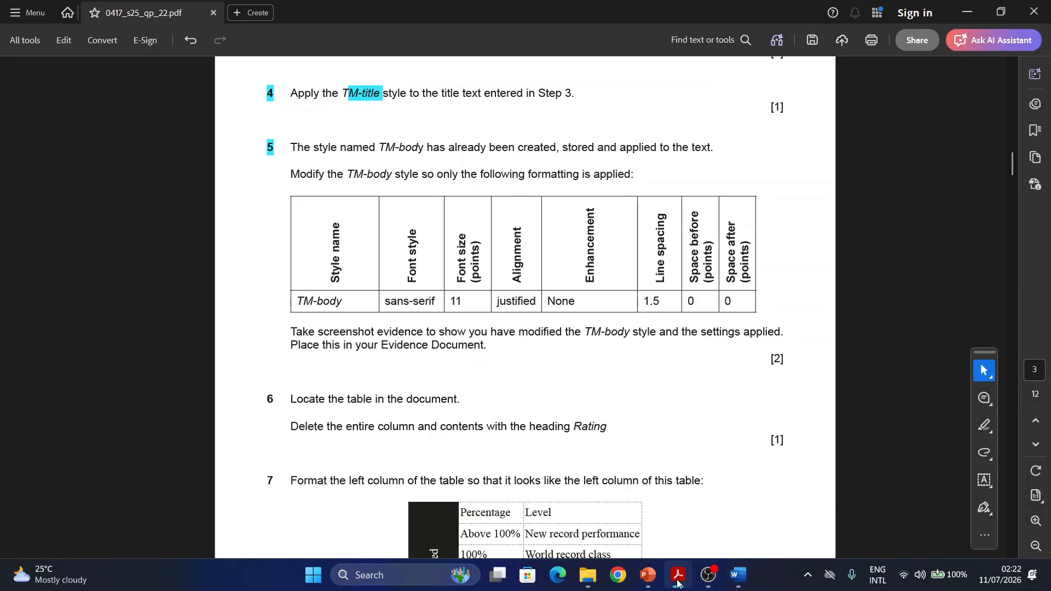
click(678, 583)
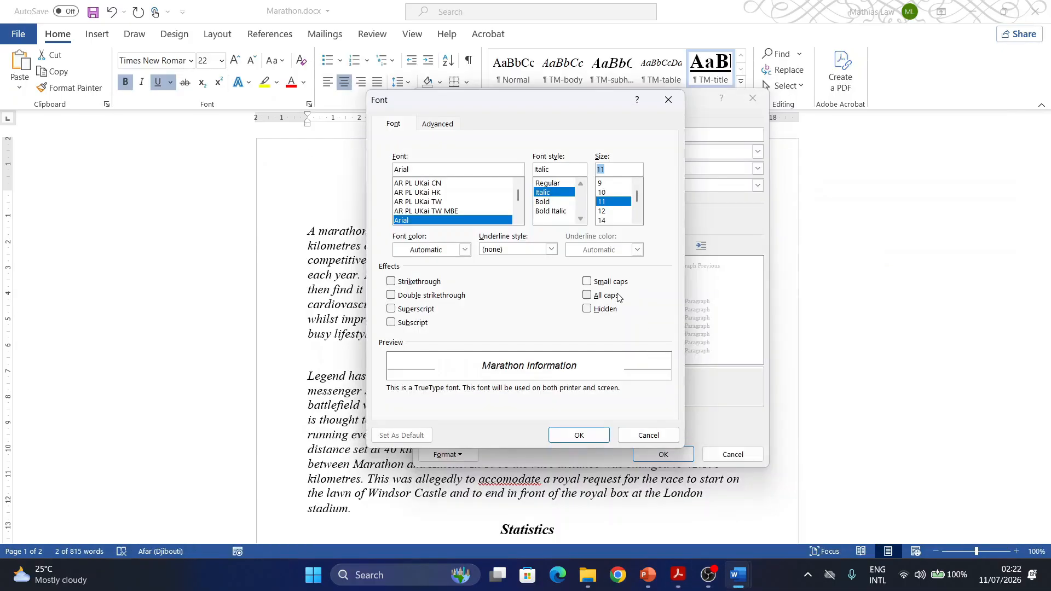
click(549, 184)
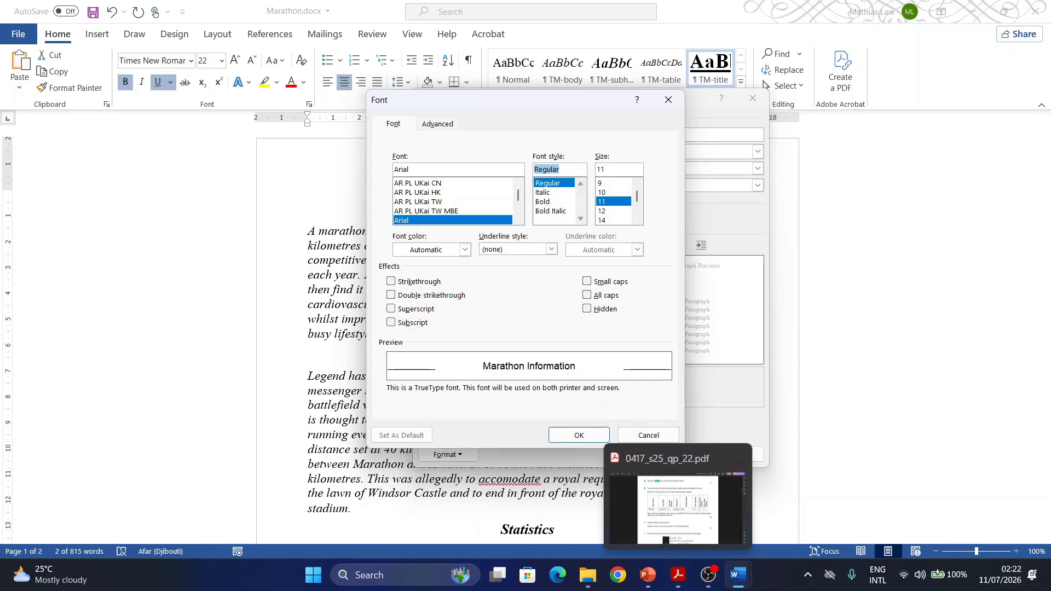
click(680, 576)
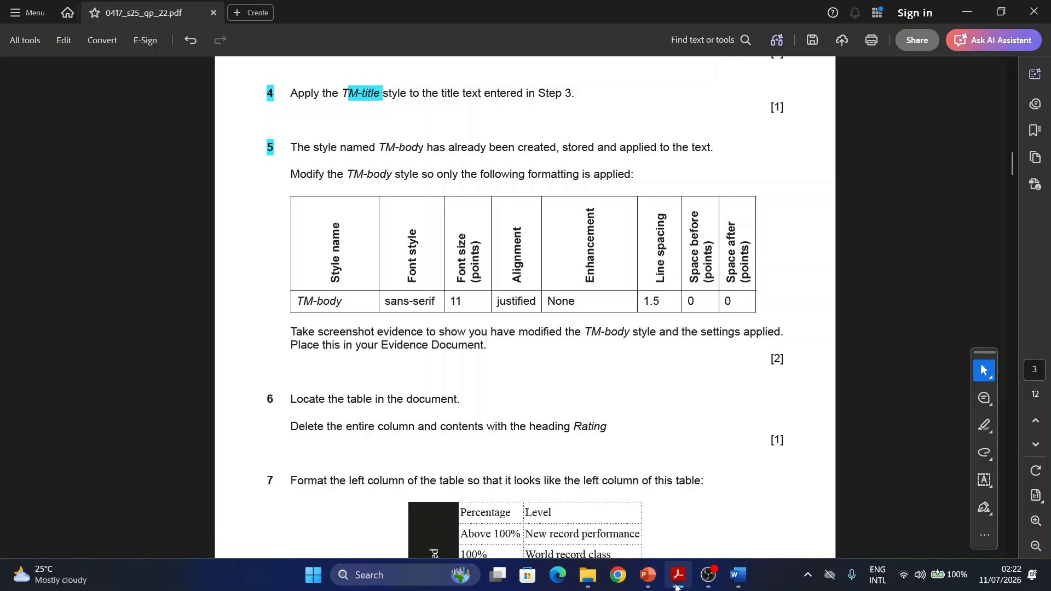
mouse_move(679, 580)
mouse_move(738, 576)
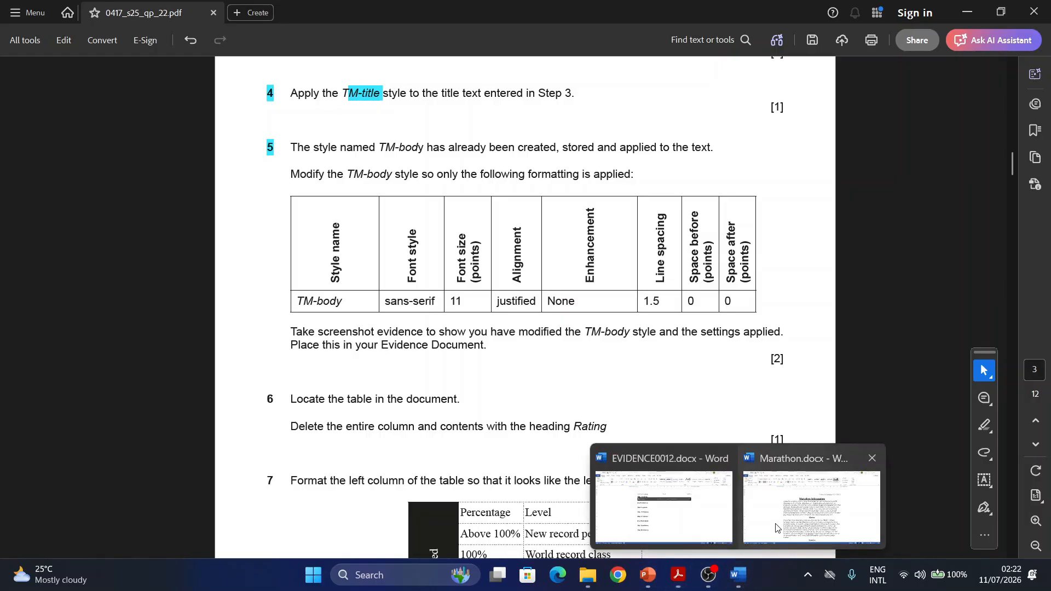
click(805, 504)
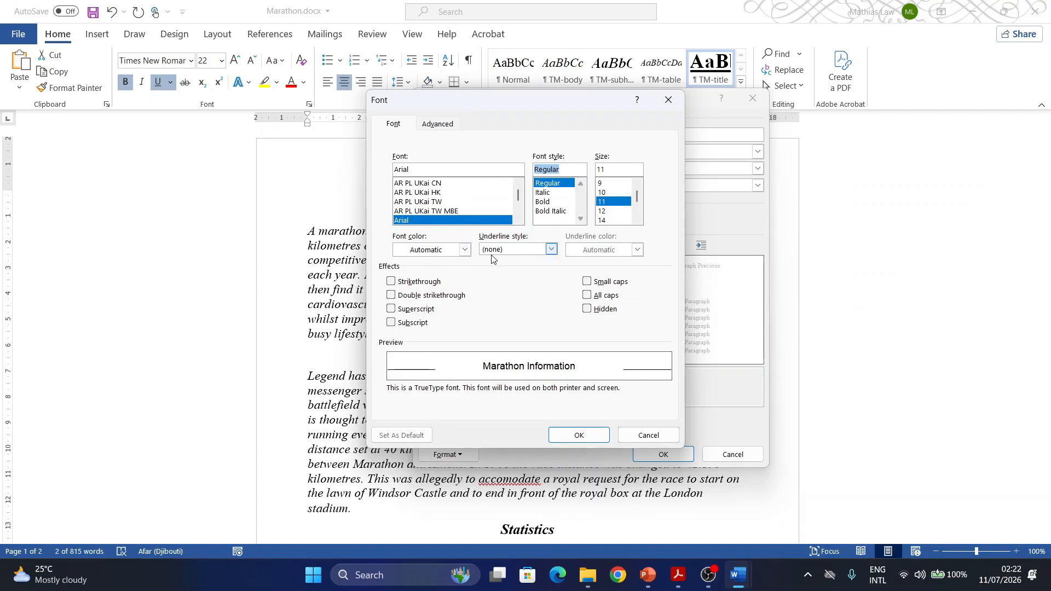
click(566, 438)
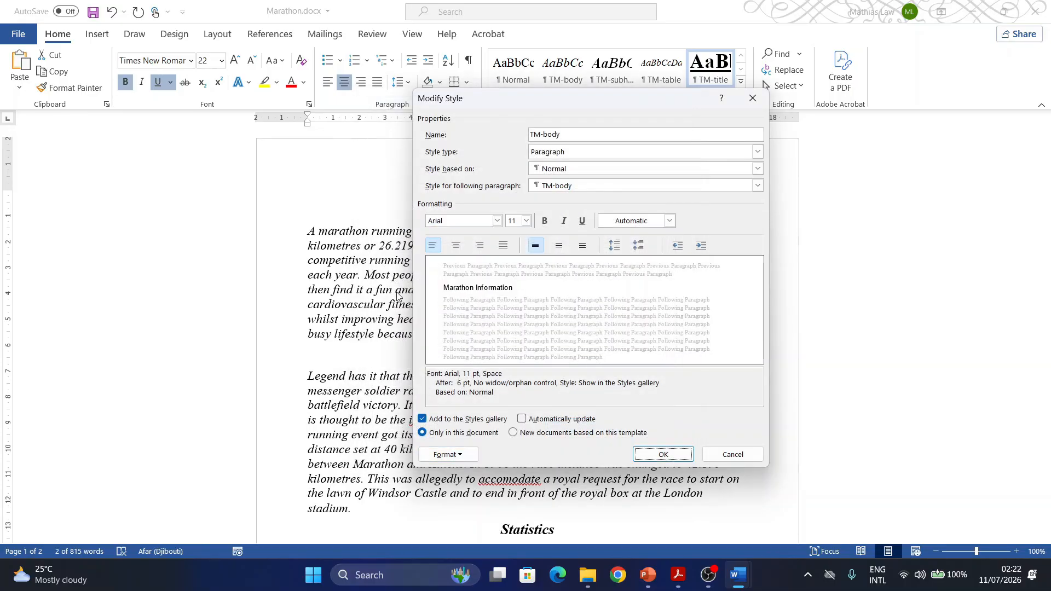
- Set the paragraph alignment of the TM-body style to Justified
click(461, 457)
click(446, 331)
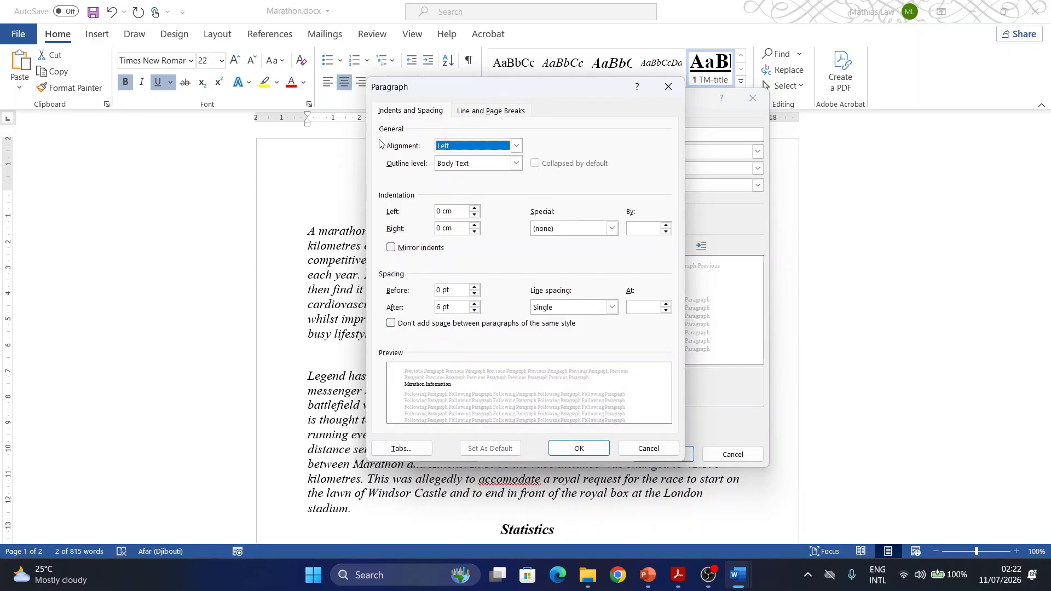
click(511, 147)
click(450, 187)
- Check the required spacing in Acrobat, then in Word set TM-body's spacing after to 0 pt and line spacing to 1.5 lines
click(687, 582)
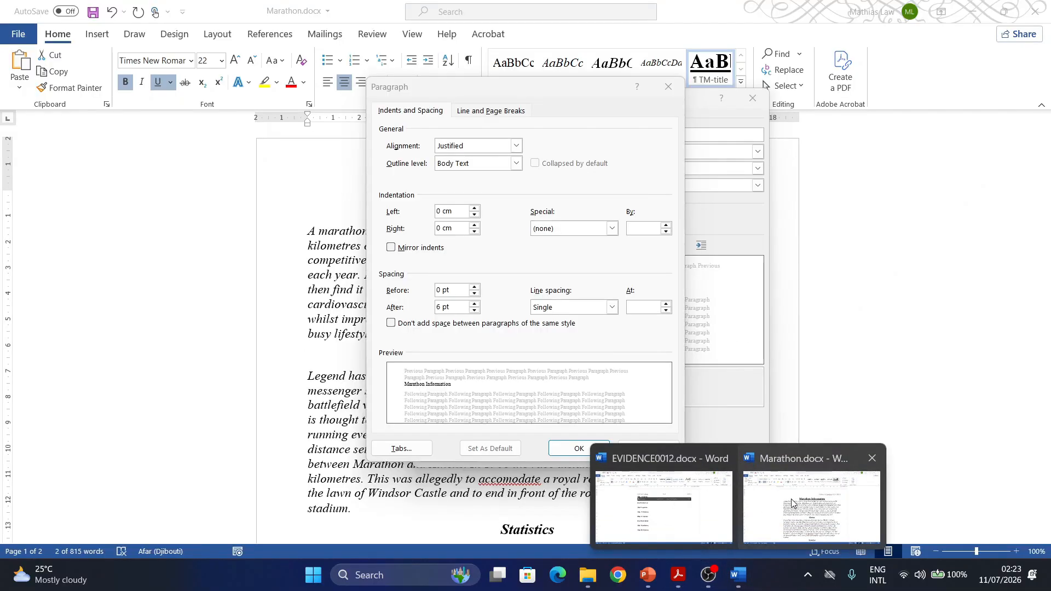
click(812, 520)
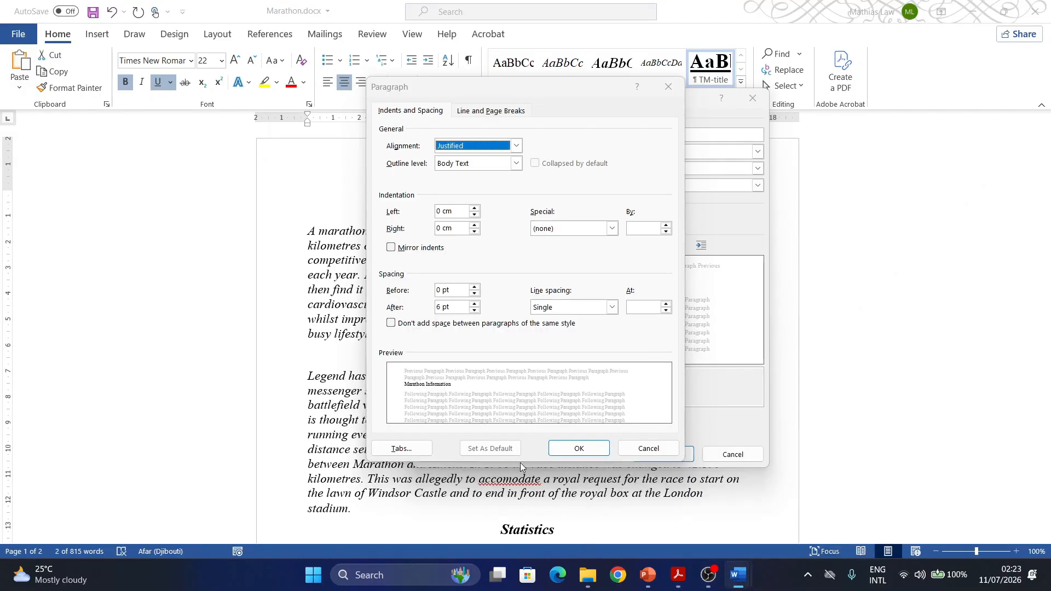
click(474, 304)
click(474, 310)
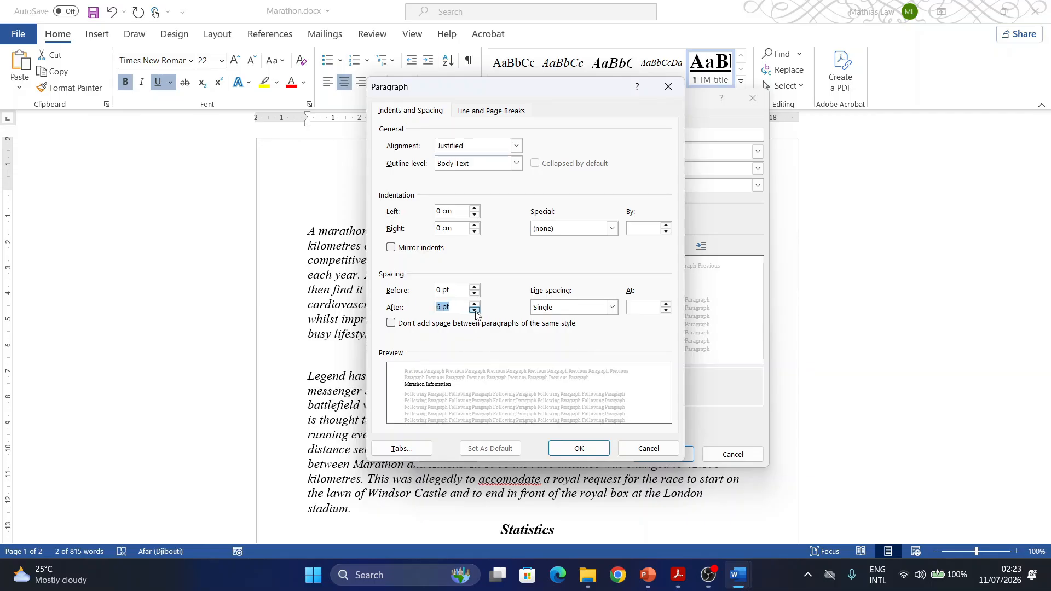
click(474, 310)
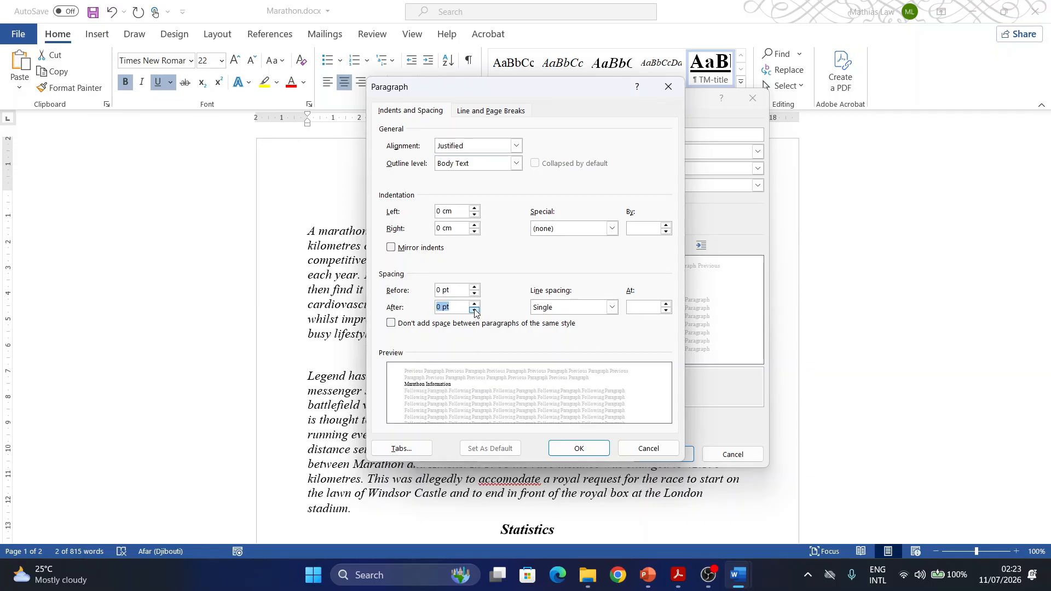
click(612, 307)
click(565, 330)
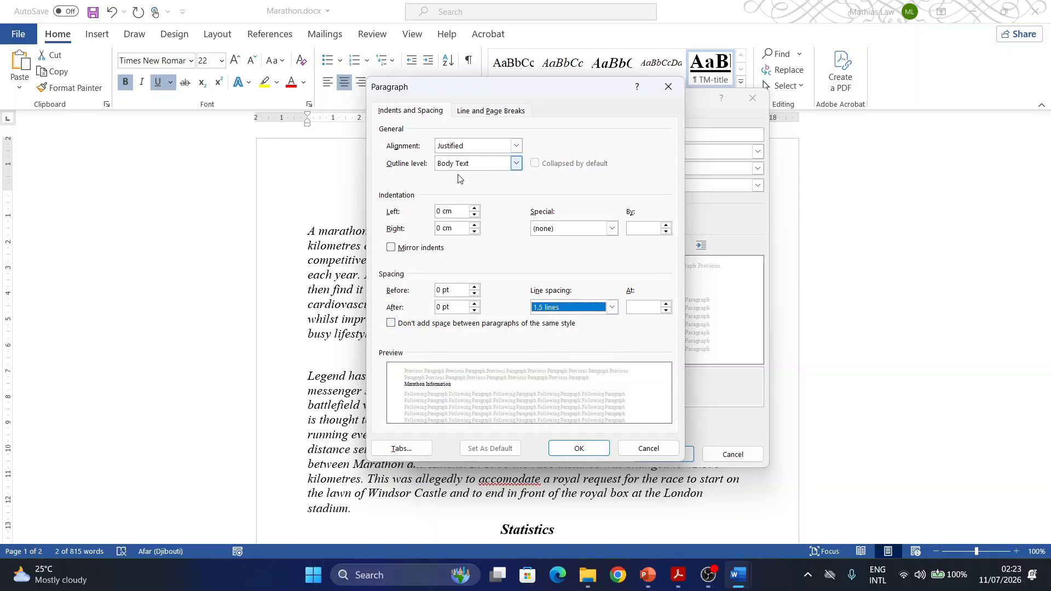
click(572, 451)
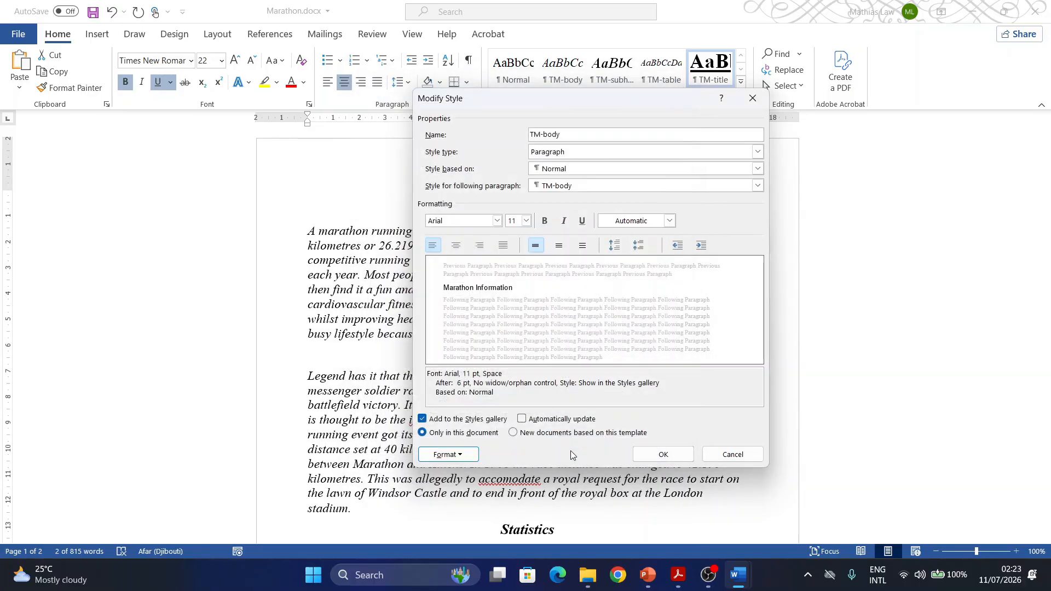
- Recheck task 5 in Acrobat, then in Word capture a screenshot of the TM-body Modify Style dialog and apply the style changes
click(679, 575)
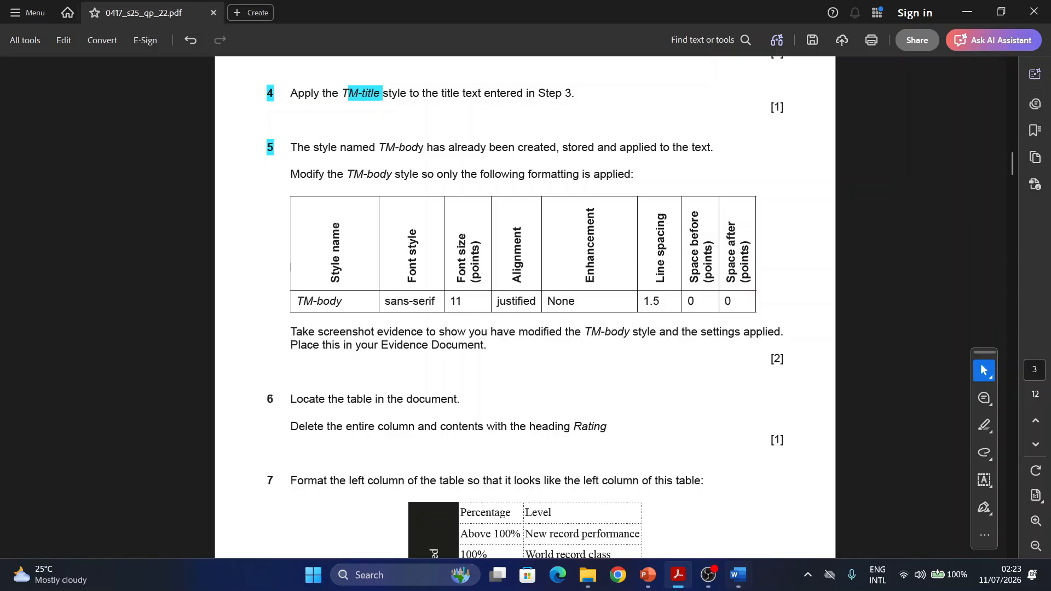
mouse_move(739, 575)
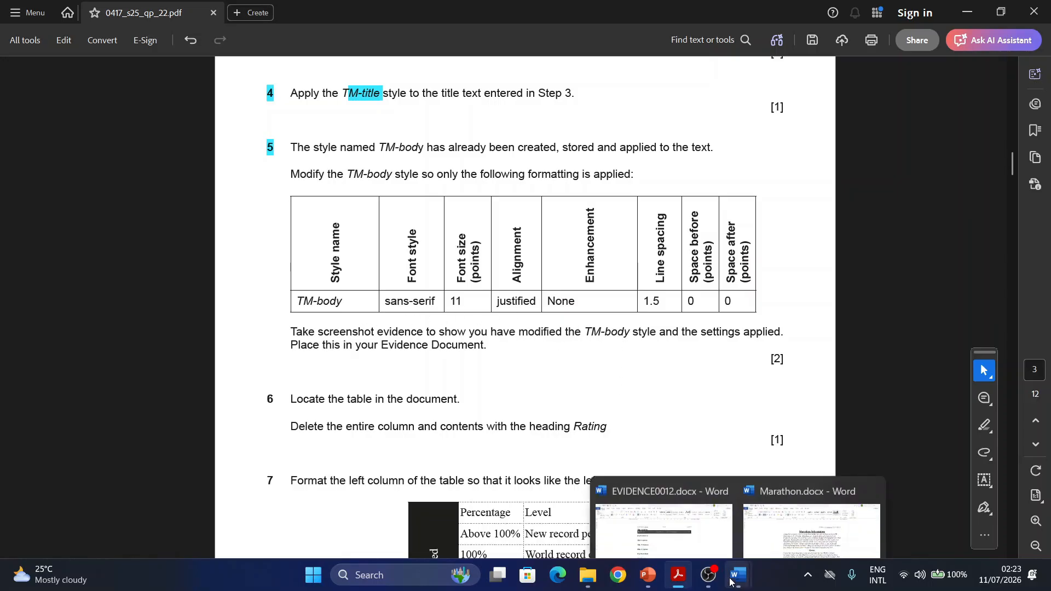
click(744, 535)
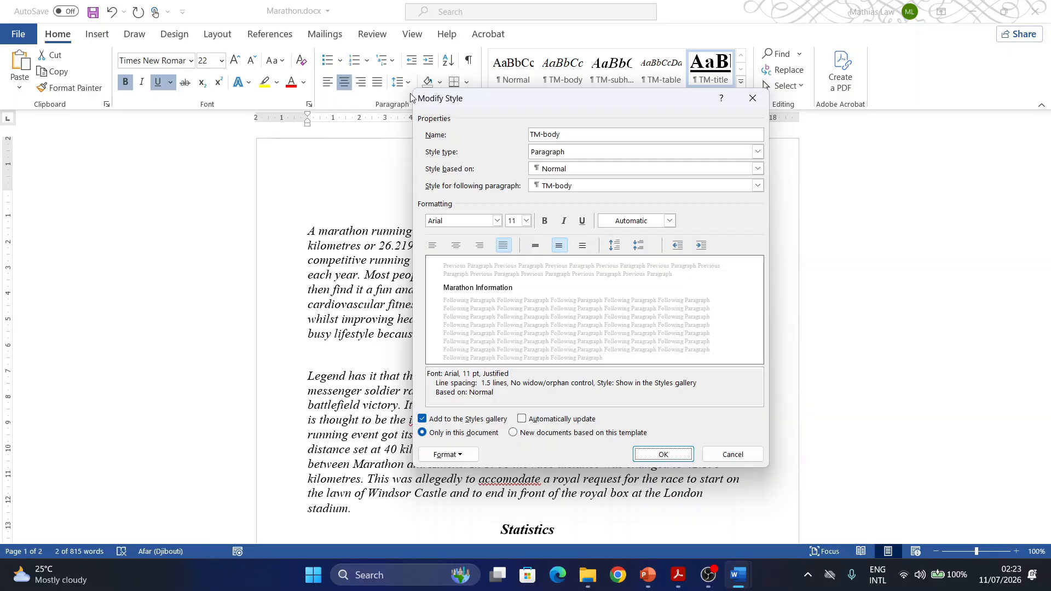
key(super+shift+s)
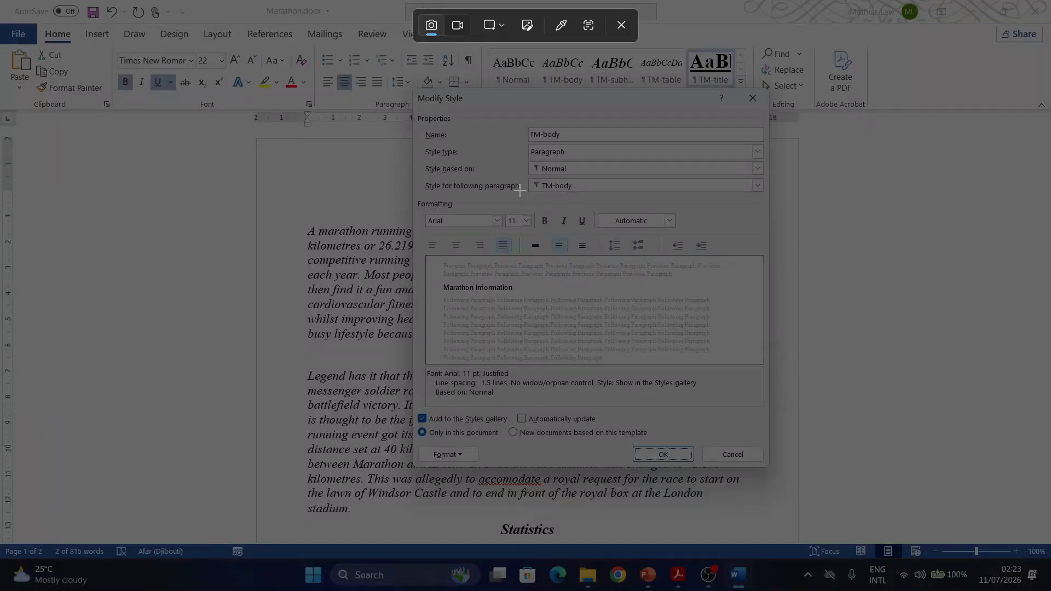
drag(412, 87, 768, 467)
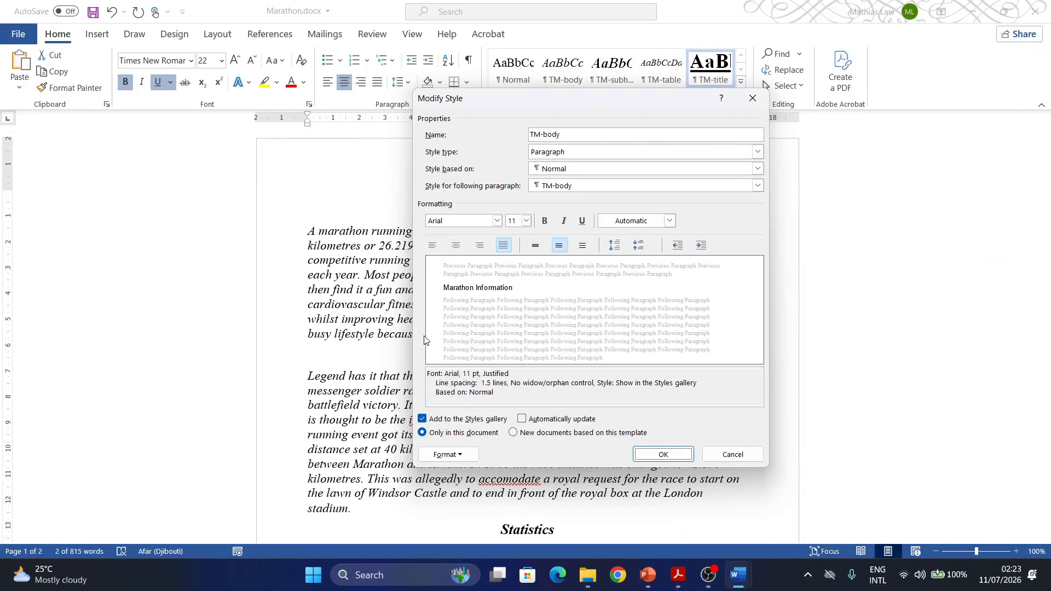
click(662, 455)
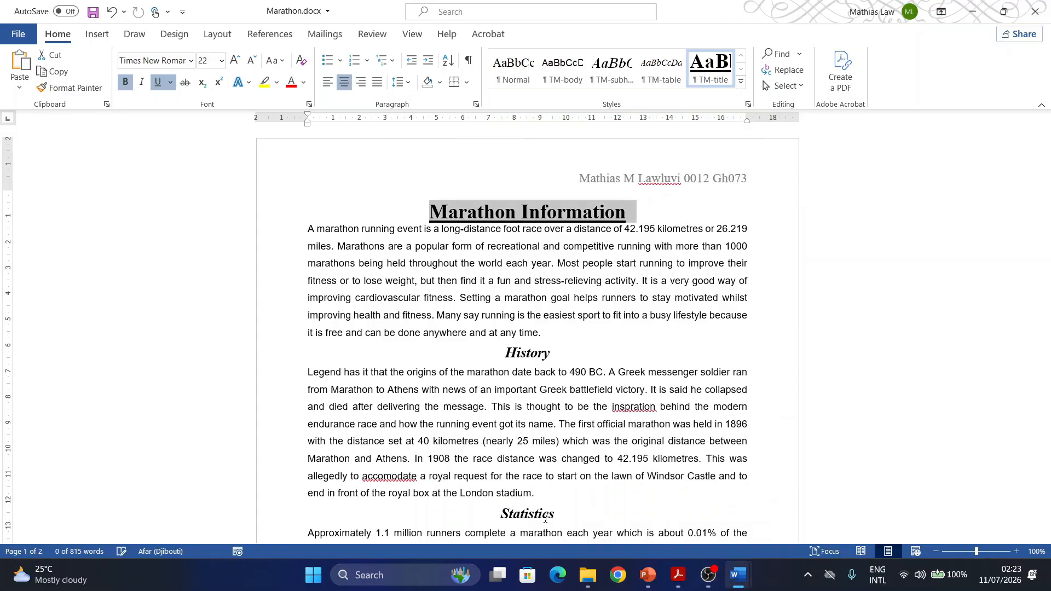
- Switch to the EVIDENCE0012 document and paste the Modify Style screenshot under the Step 5 evidence heading
mouse_move(738, 575)
click(657, 493)
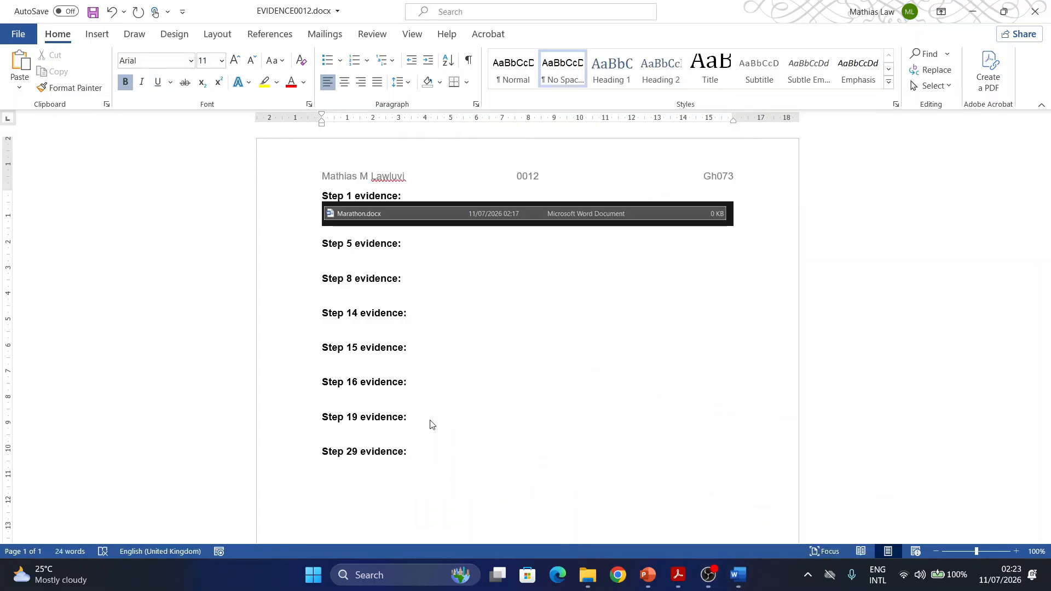
click(339, 272)
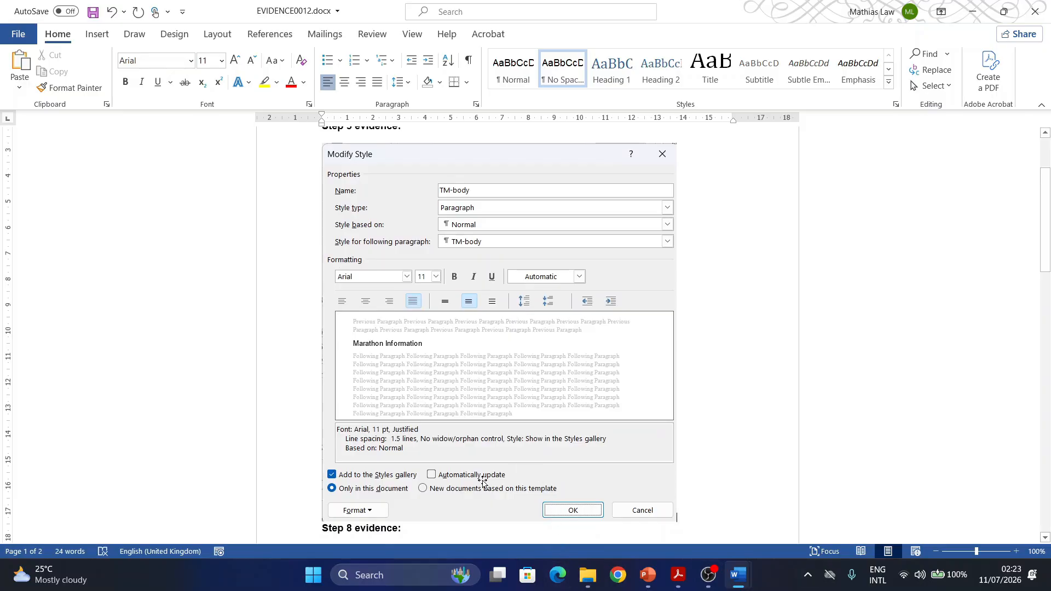
- Switch to Acrobat and highlight the task 6 number and the column heading Rating in the exam paper
click(675, 573)
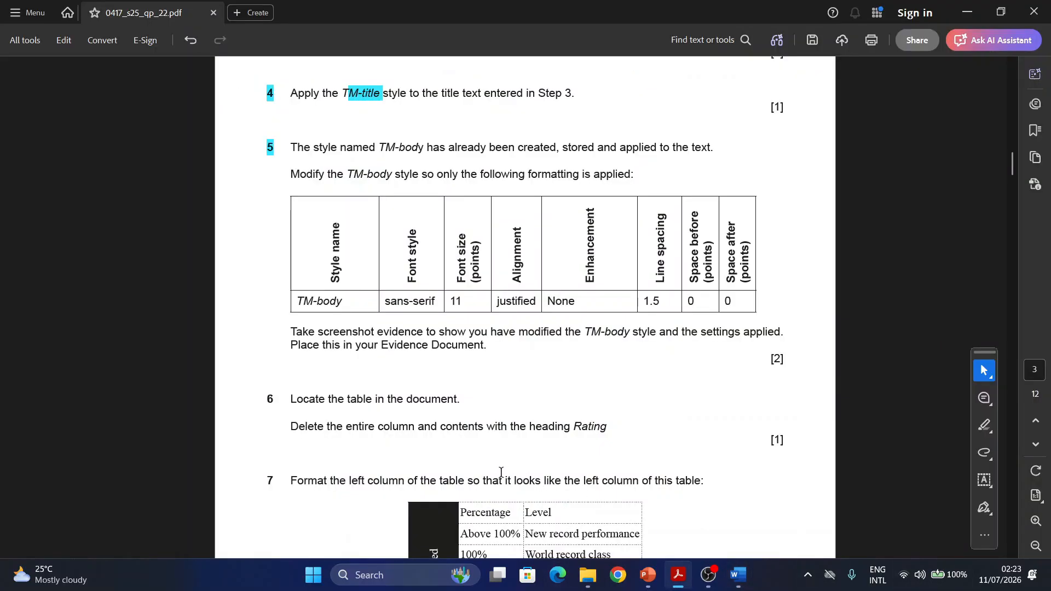
scroll(340, 400, down, 3)
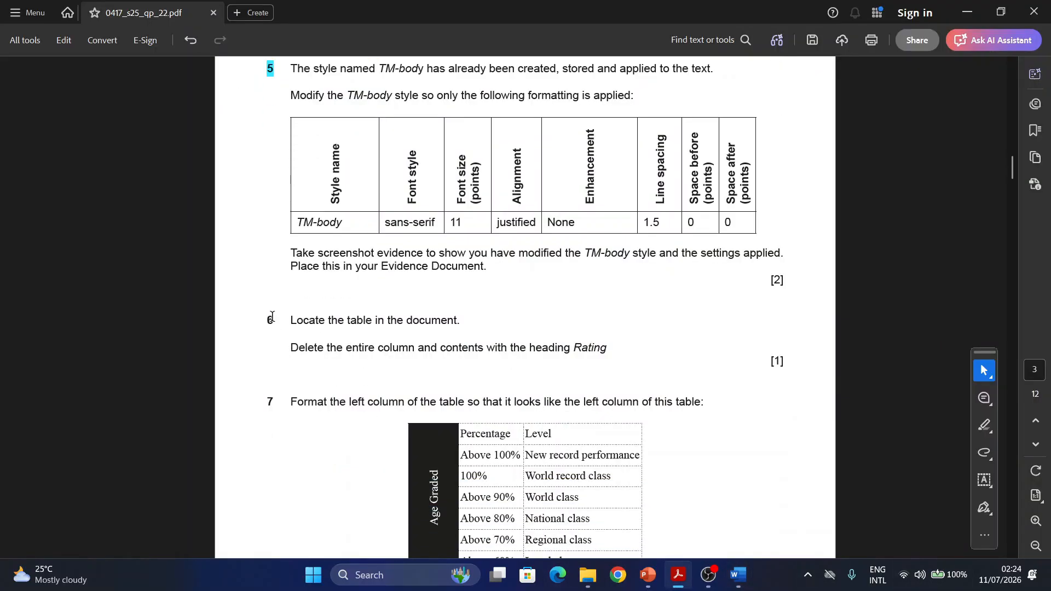
drag(272, 316, 253, 316)
drag(575, 351, 627, 350)
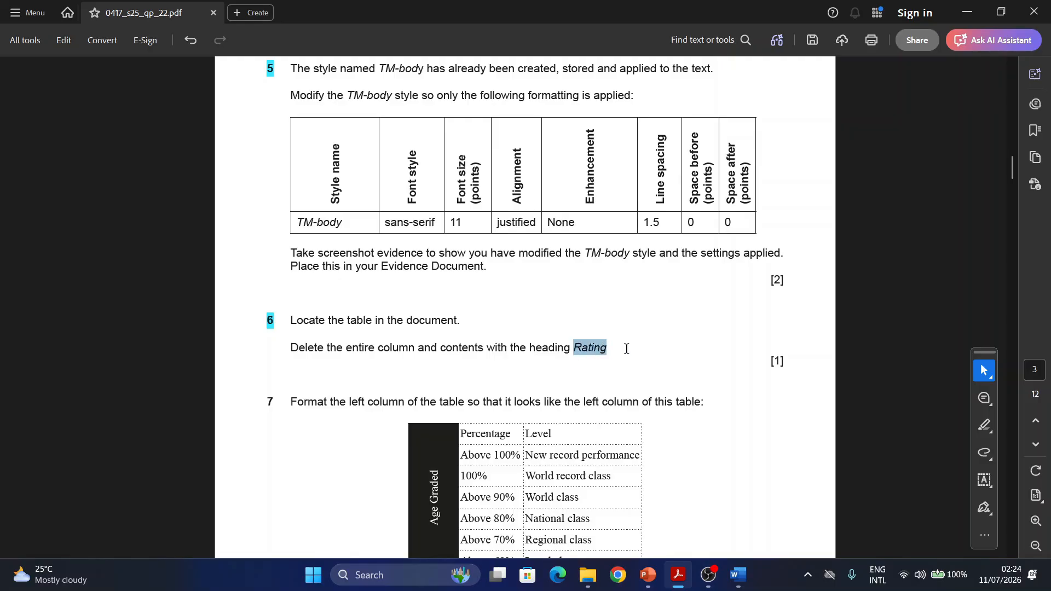
click(668, 372)
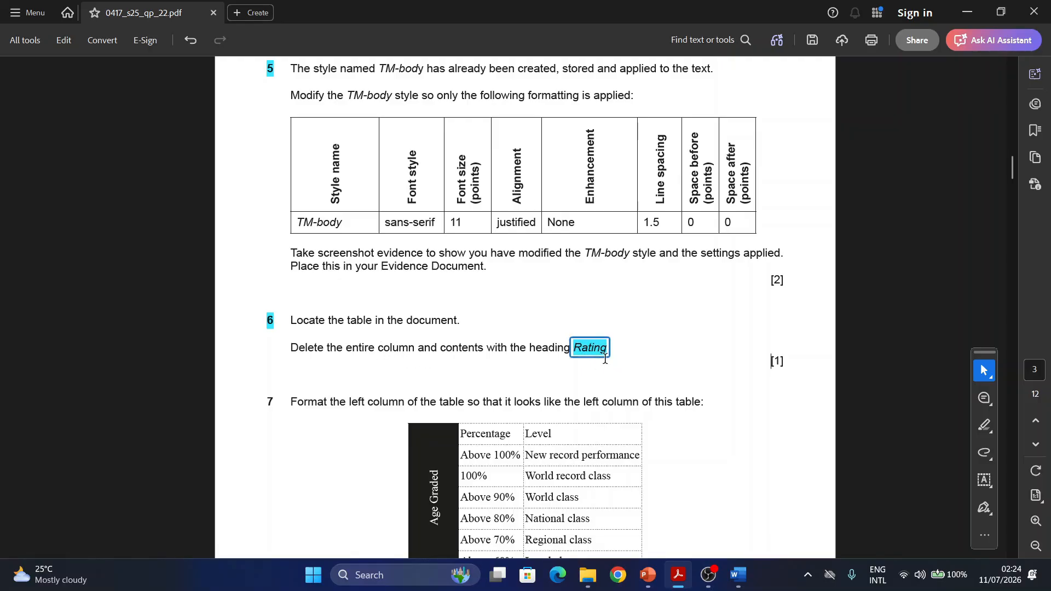
- Switch to the Marathon document in Word and delete the Rating column from the table
mouse_move(739, 575)
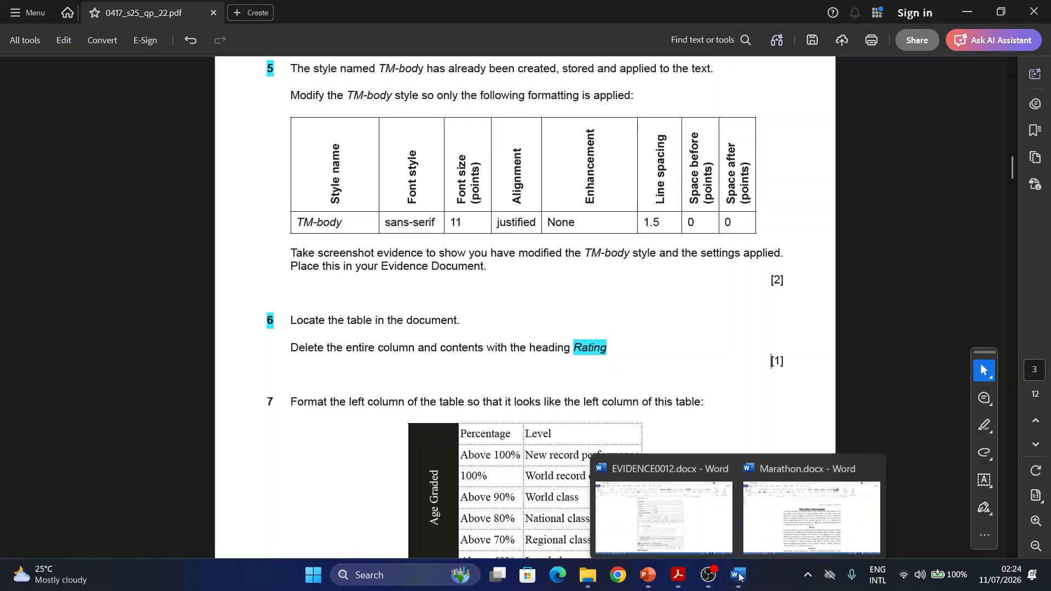
click(832, 512)
scroll(483, 365, down, 10)
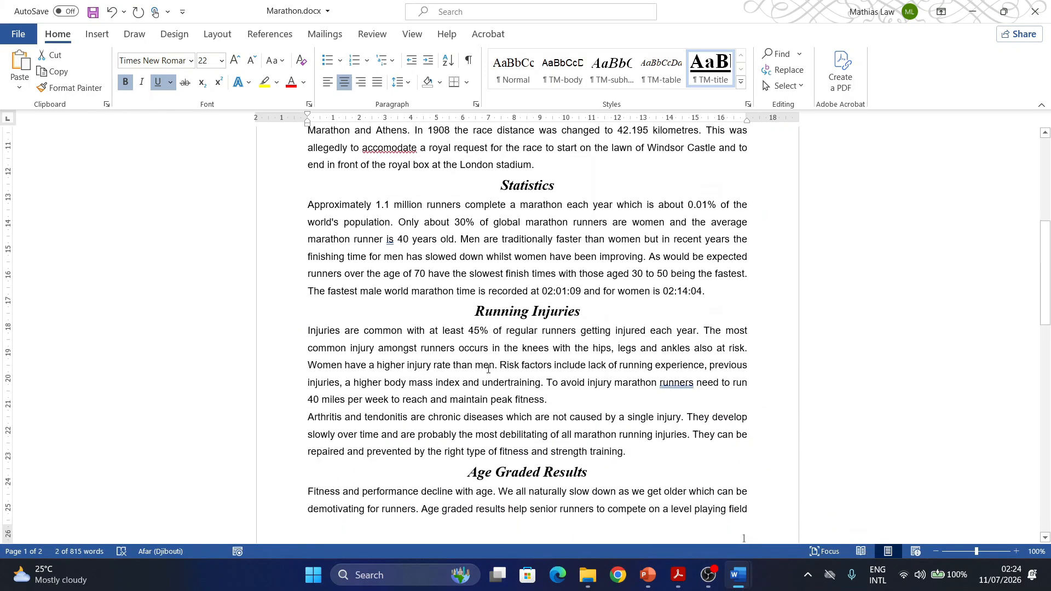
scroll(484, 366, down, 5)
click(441, 270)
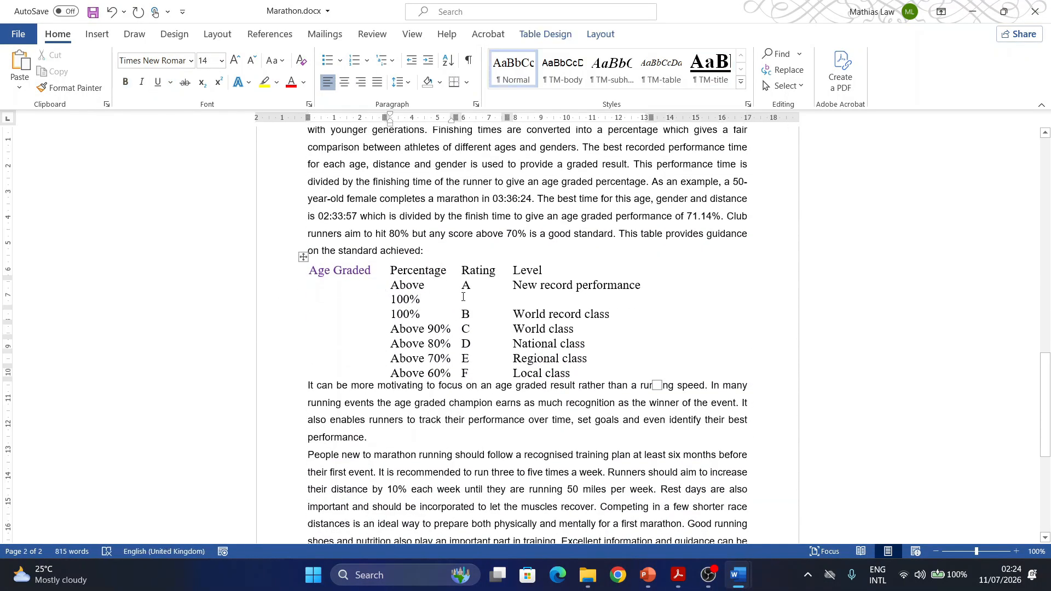
click(468, 261)
right_click(469, 264)
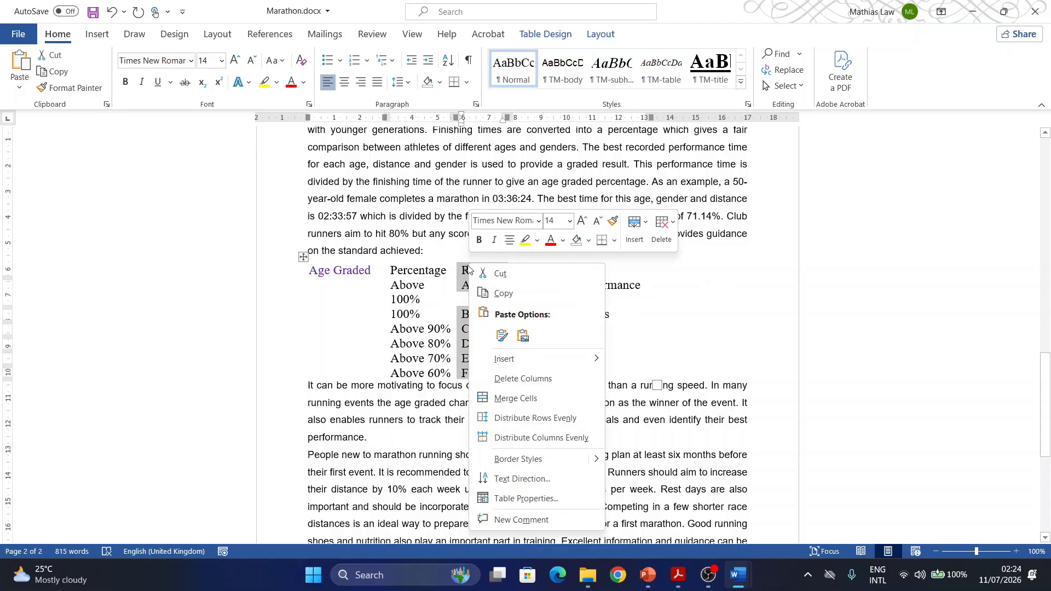
click(521, 385)
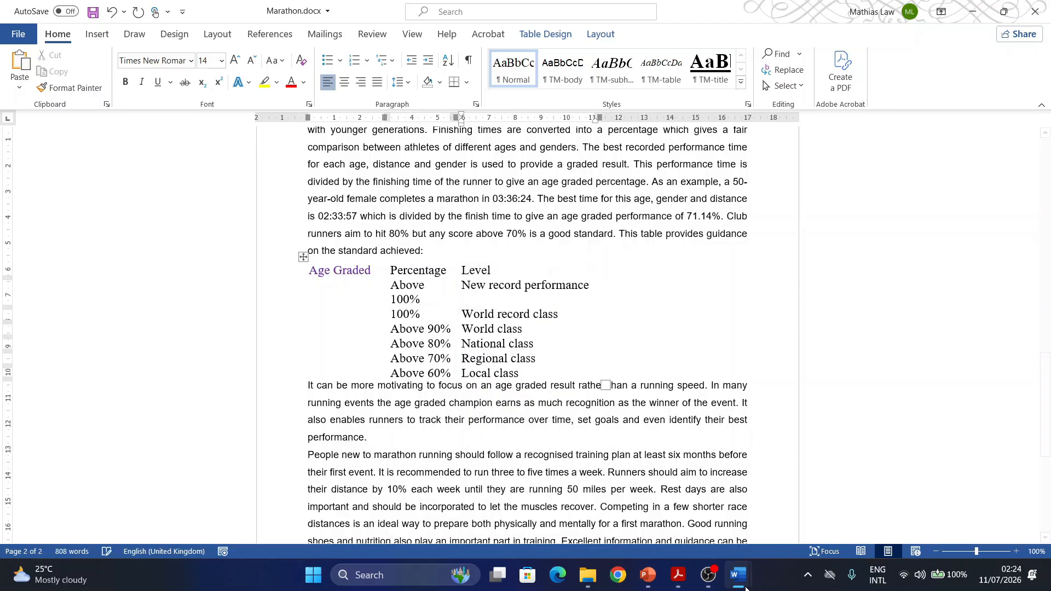
- Switch to Acrobat, highlight the task 7 number and check the required format of the table's left column
click(678, 581)
scroll(421, 364, down, 4)
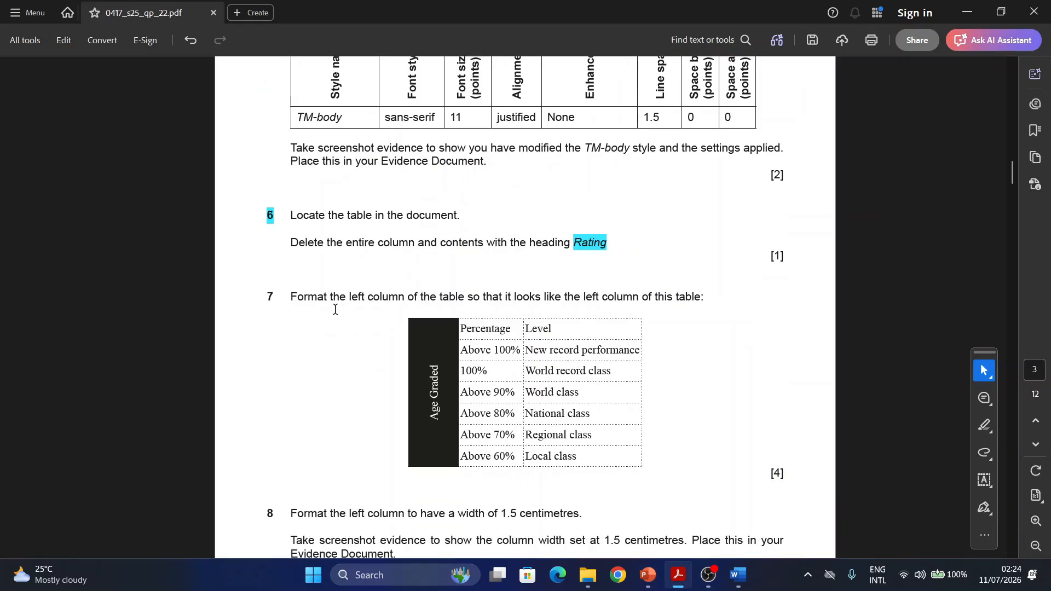
drag(275, 294, 257, 292)
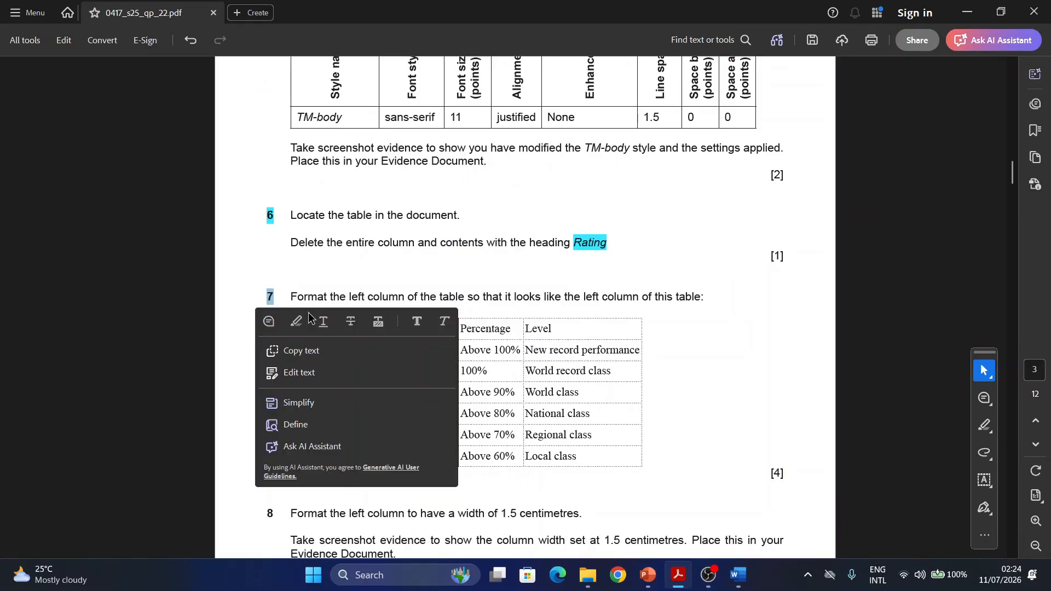
scroll(304, 317, down, 3)
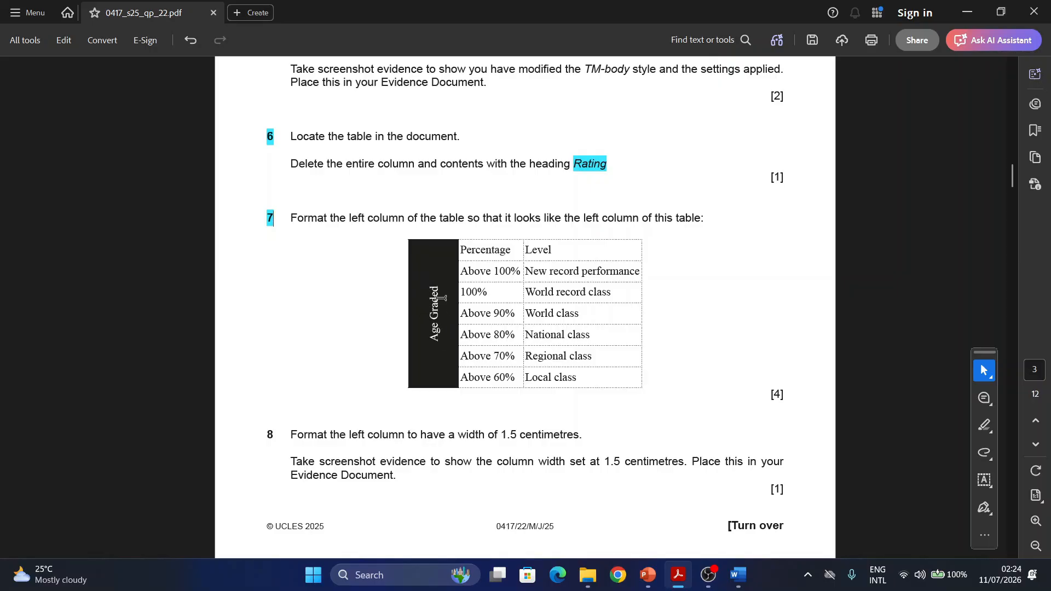
- Return to the Marathon document in Word and merge all cells of the table's left column into one
mouse_move(737, 577)
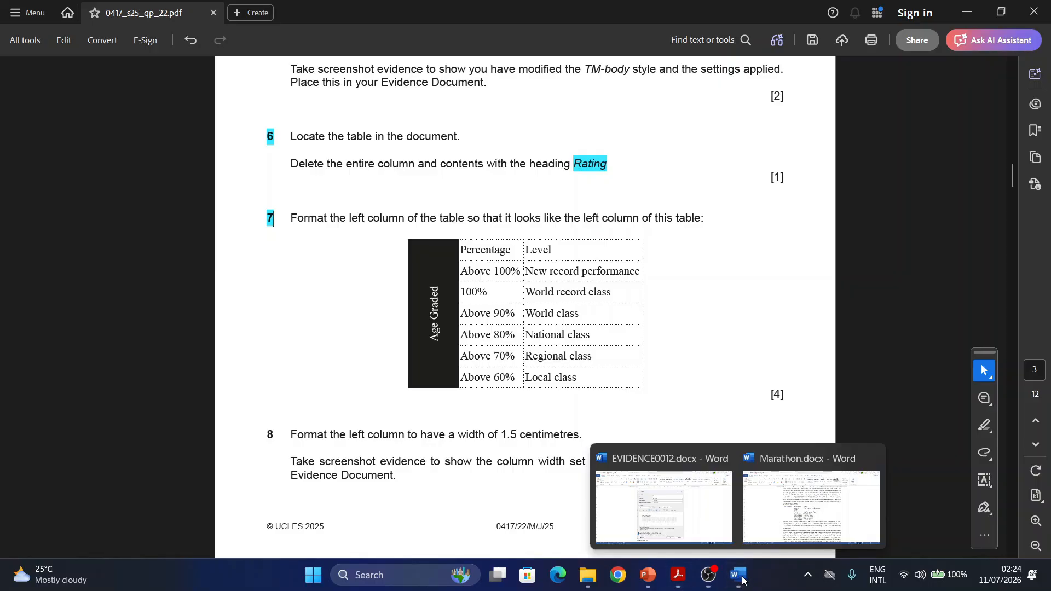
click(791, 529)
click(313, 283)
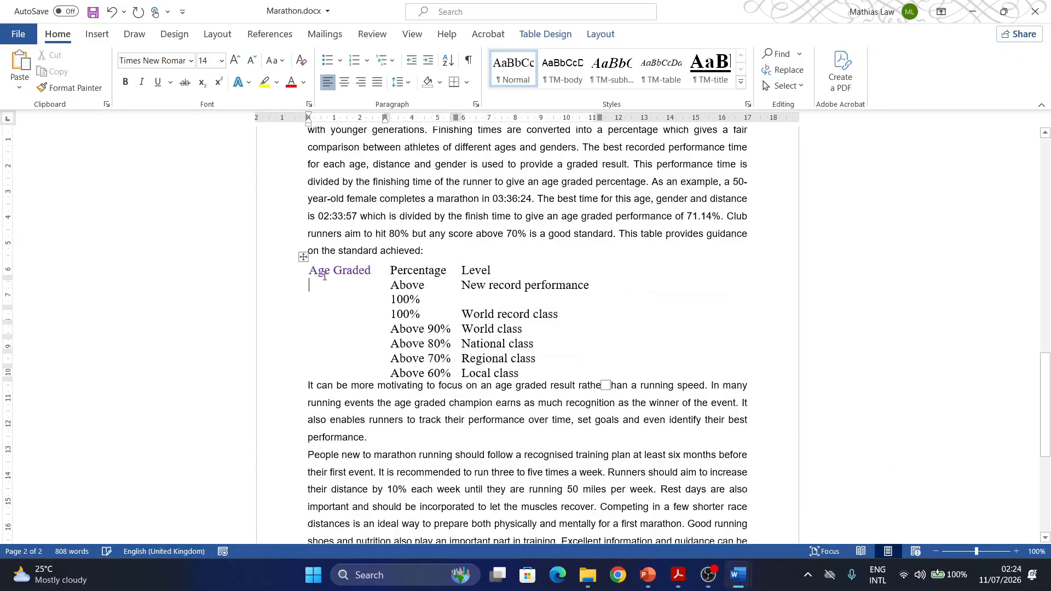
mouse_move(314, 272)
mouse_down()
mouse_move(373, 341)
mouse_move(373, 375)
mouse_up()
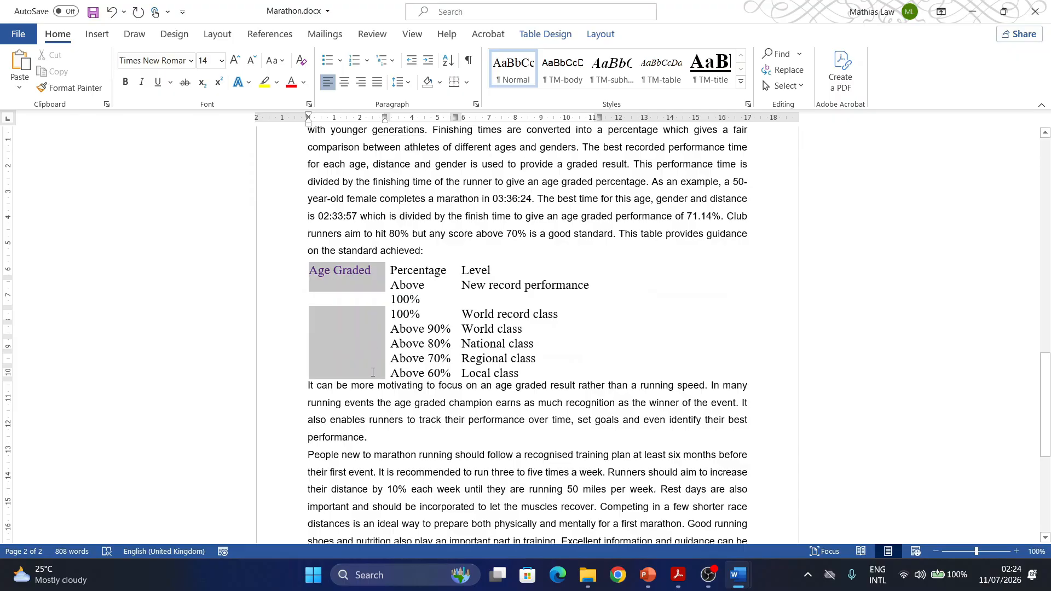
click(601, 34)
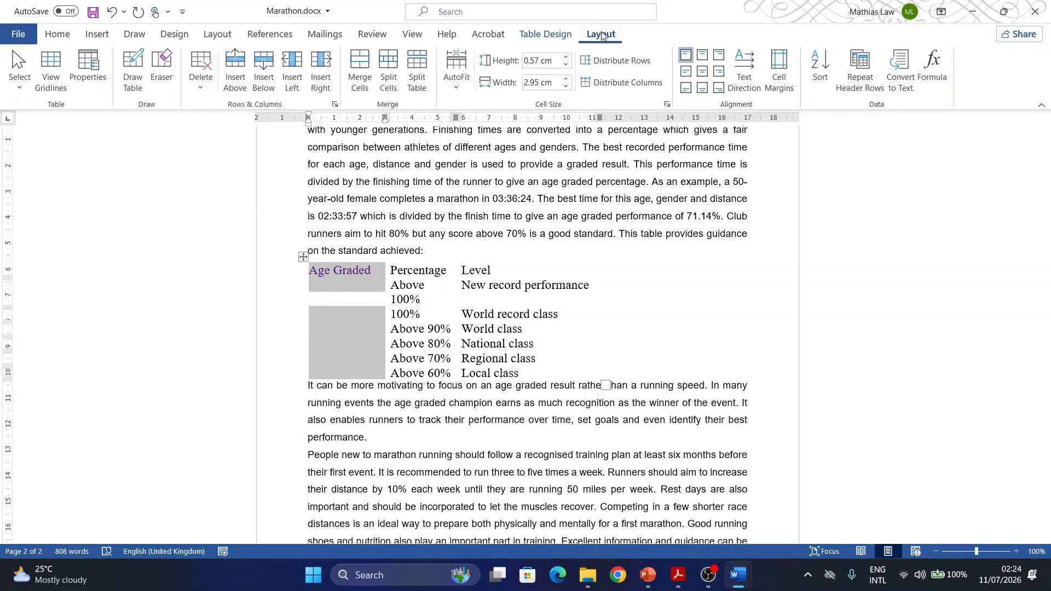
click(360, 77)
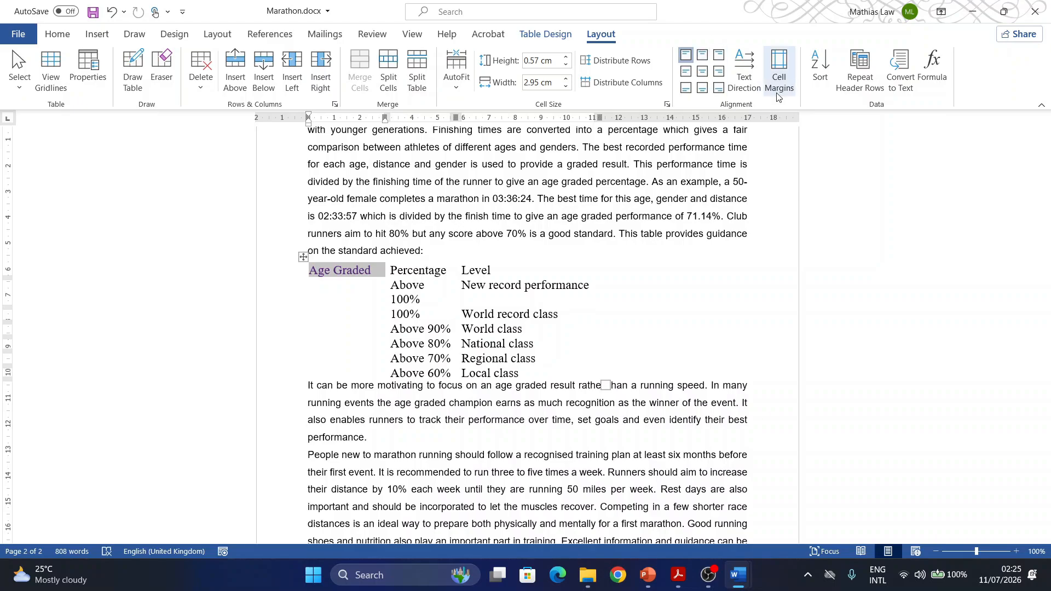
- Rotate the Age Graded text to read vertically upwards and centre it both ways in the merged cell
click(746, 74)
click(746, 74)
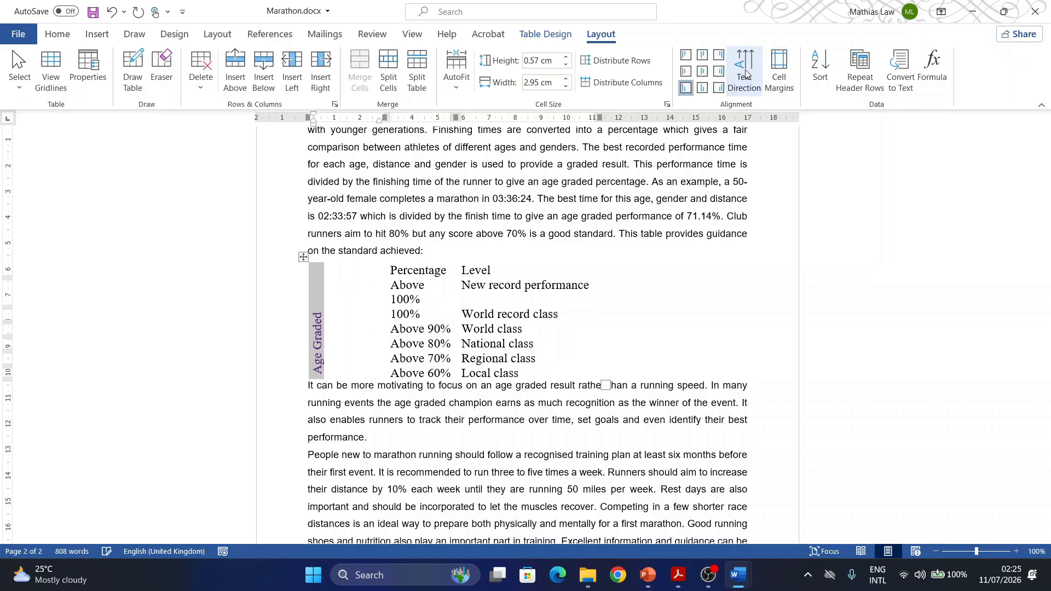
click(702, 72)
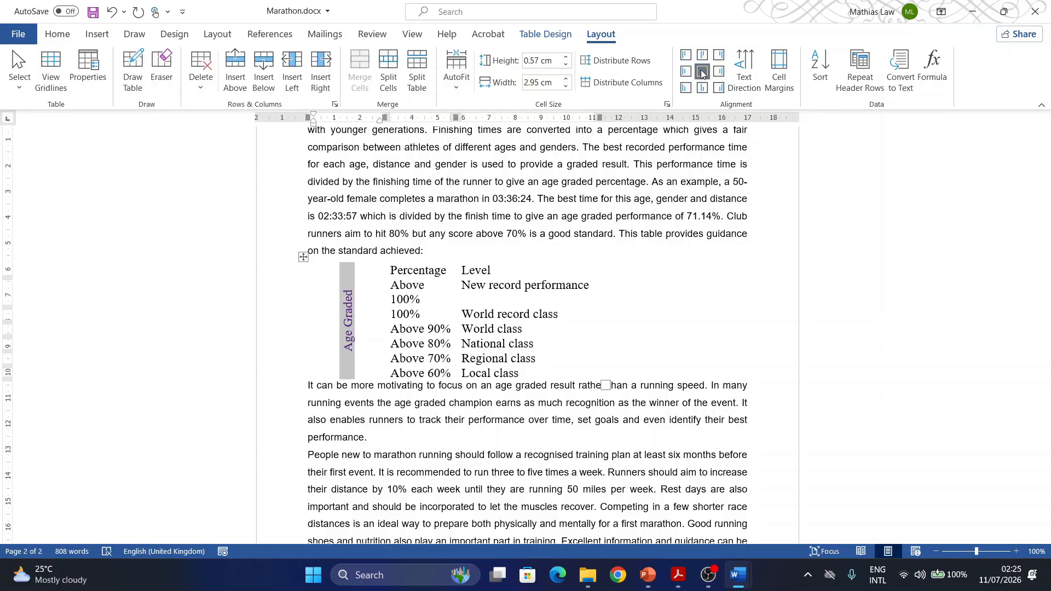
- Set the Age Graded text colour to white and shade its cell black
click(59, 34)
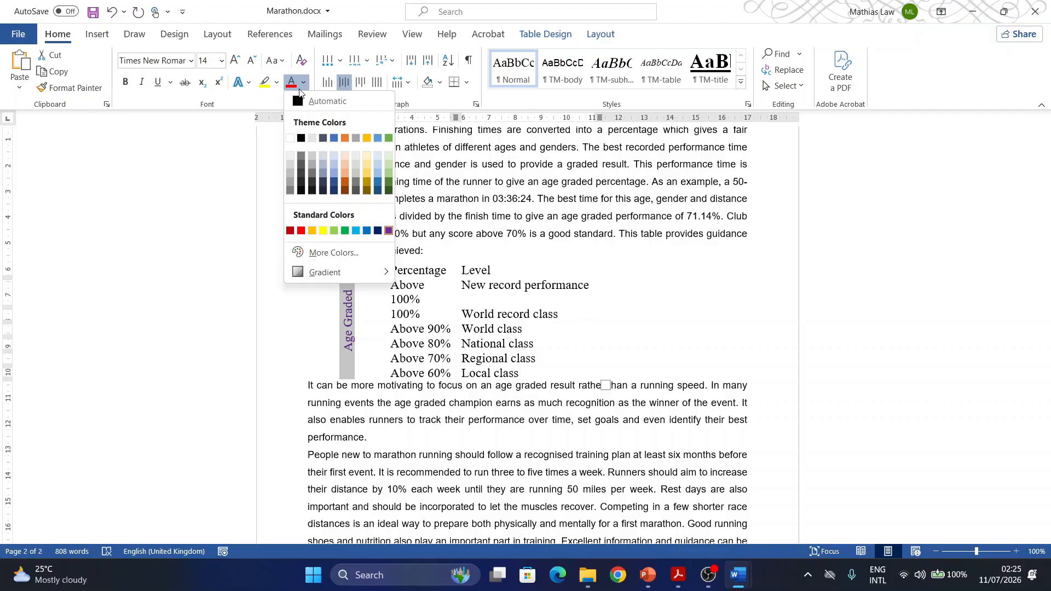
click(290, 138)
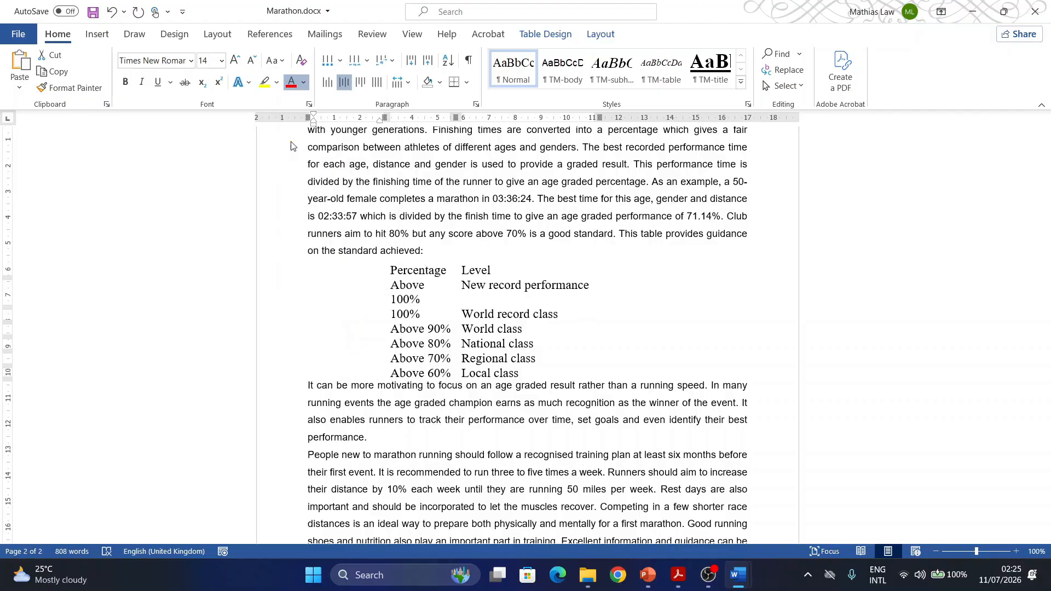
click(440, 83)
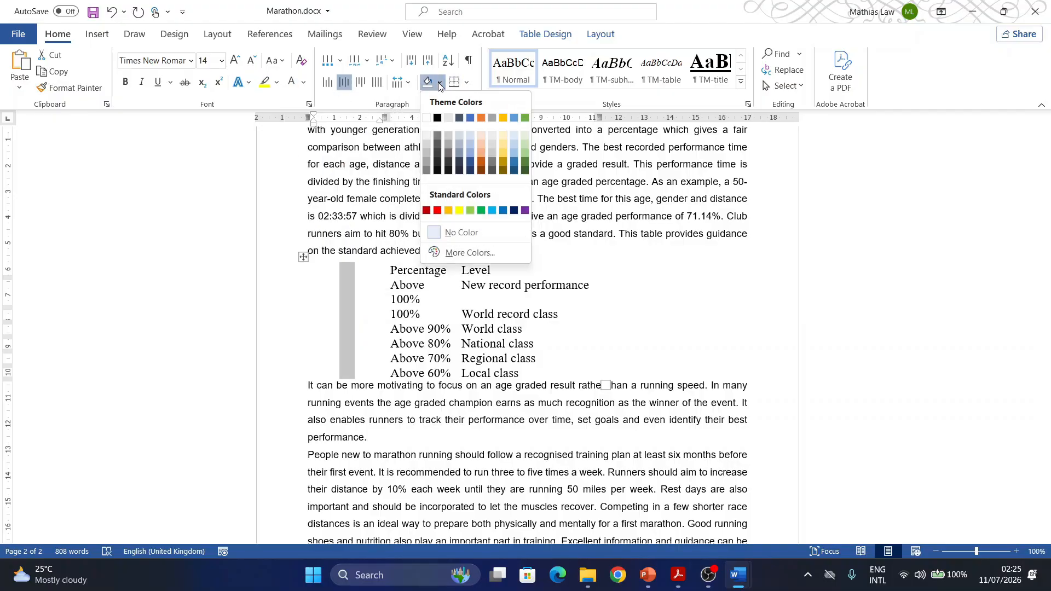
click(438, 117)
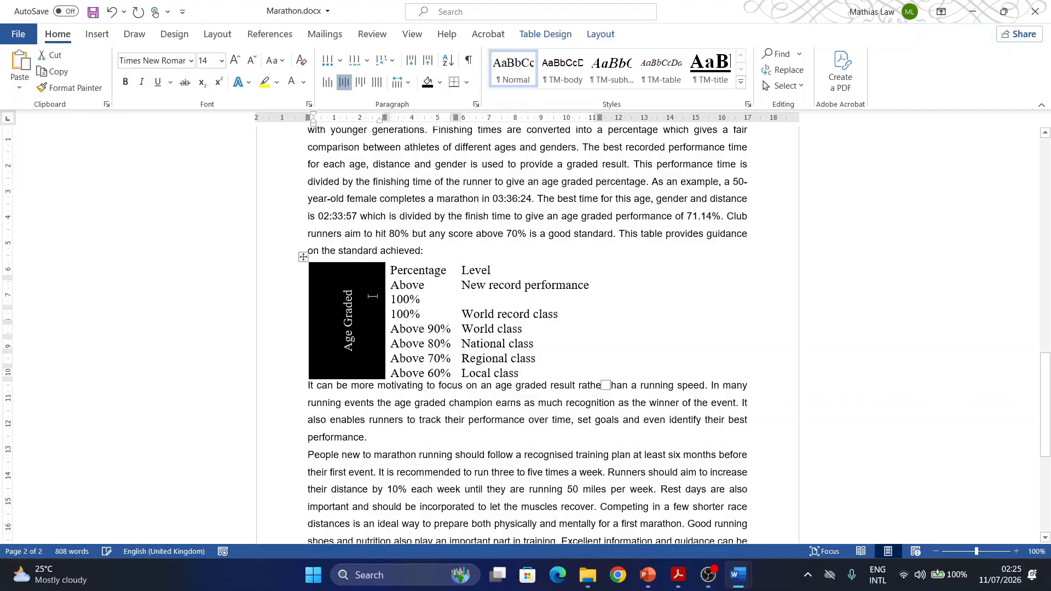
- Switch to Acrobat and highlight the task 8 number in the exam paper
click(679, 575)
scroll(400, 324, down, 3)
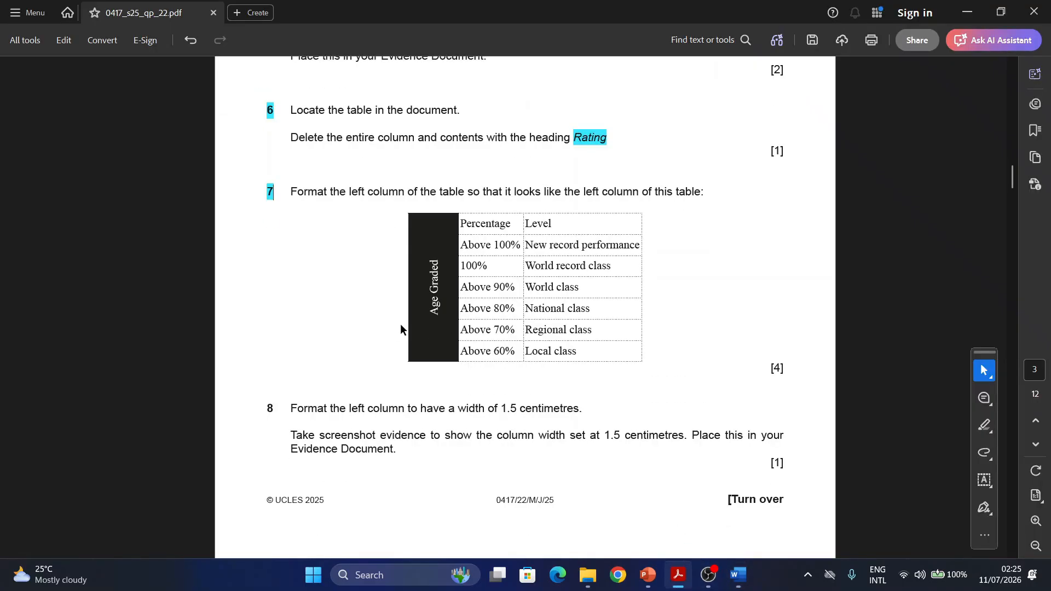
drag(274, 306, 241, 299)
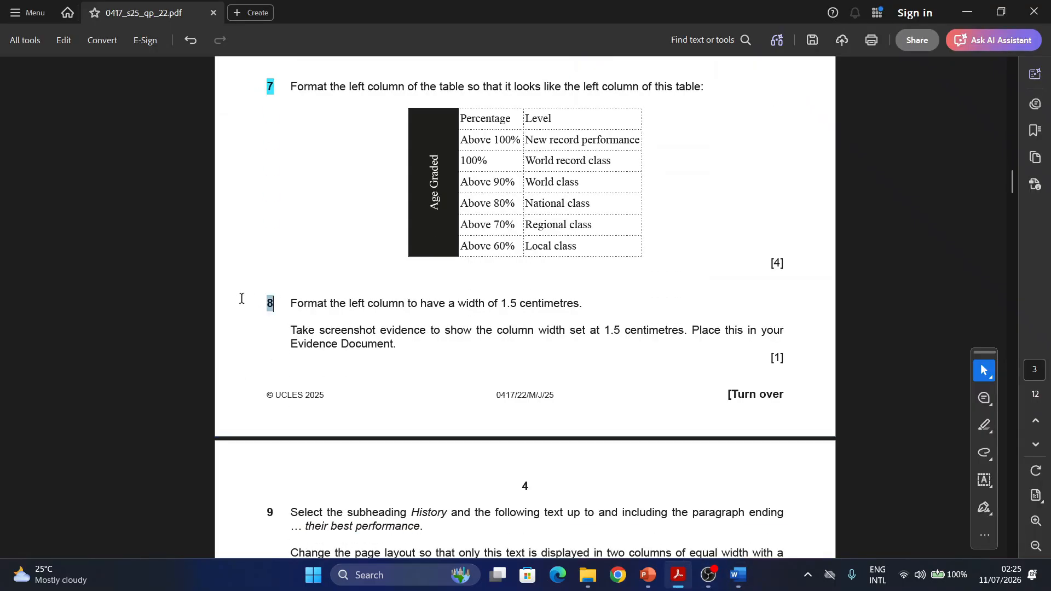
click(288, 328)
- Switch to the Marathon document in Word and set the preferred width of the Age Graded column to 1.5 cm
mouse_move(738, 576)
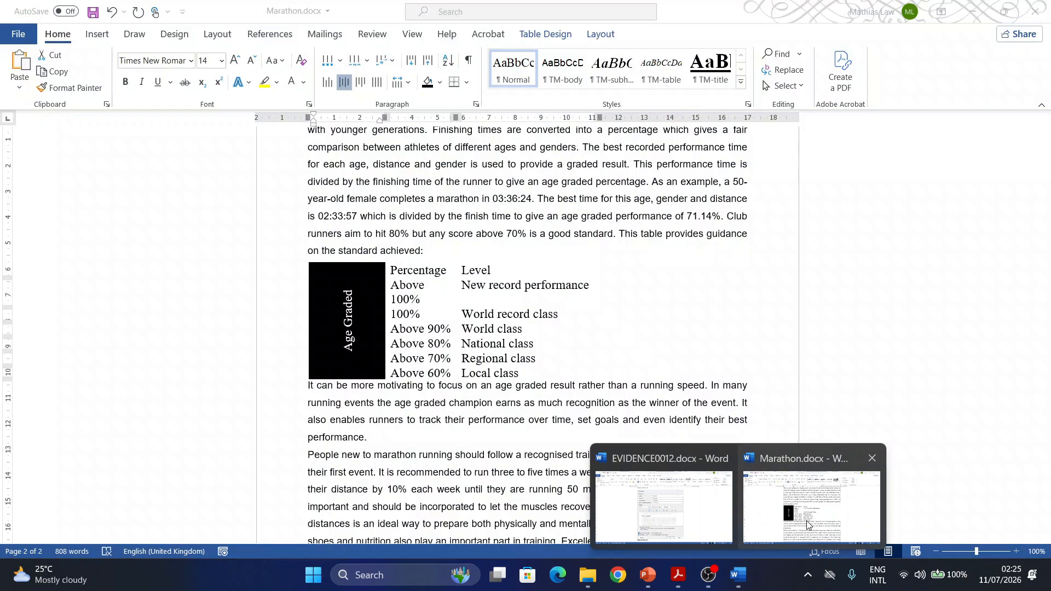
click(807, 524)
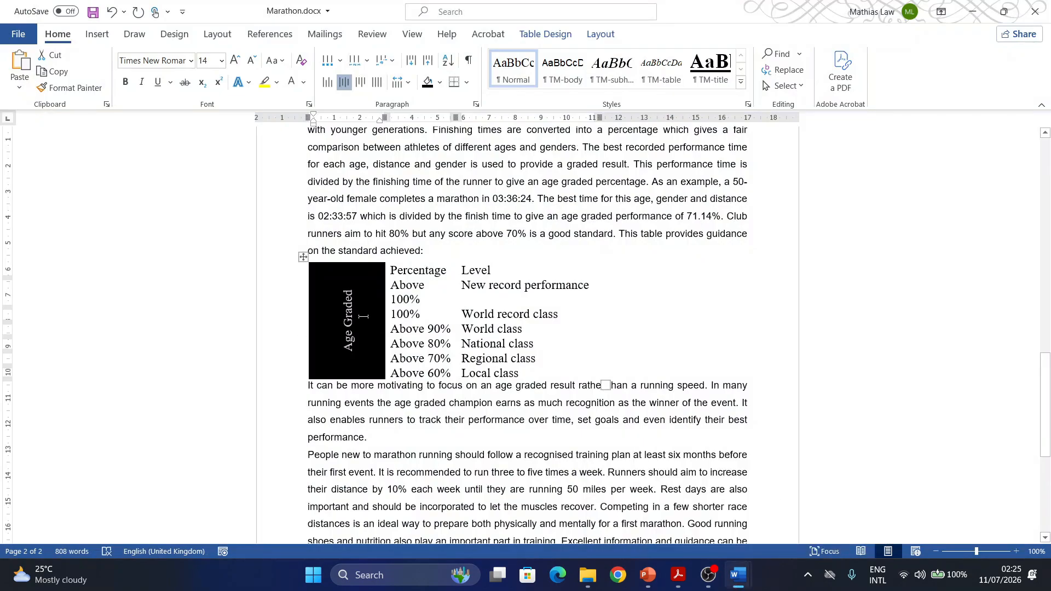
click(343, 274)
click(597, 36)
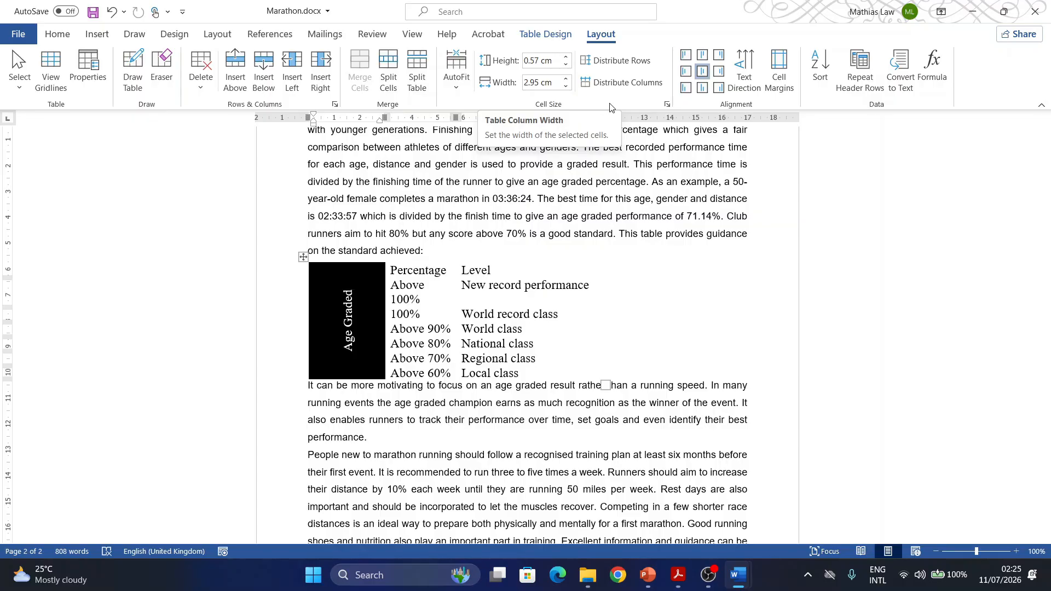
click(669, 104)
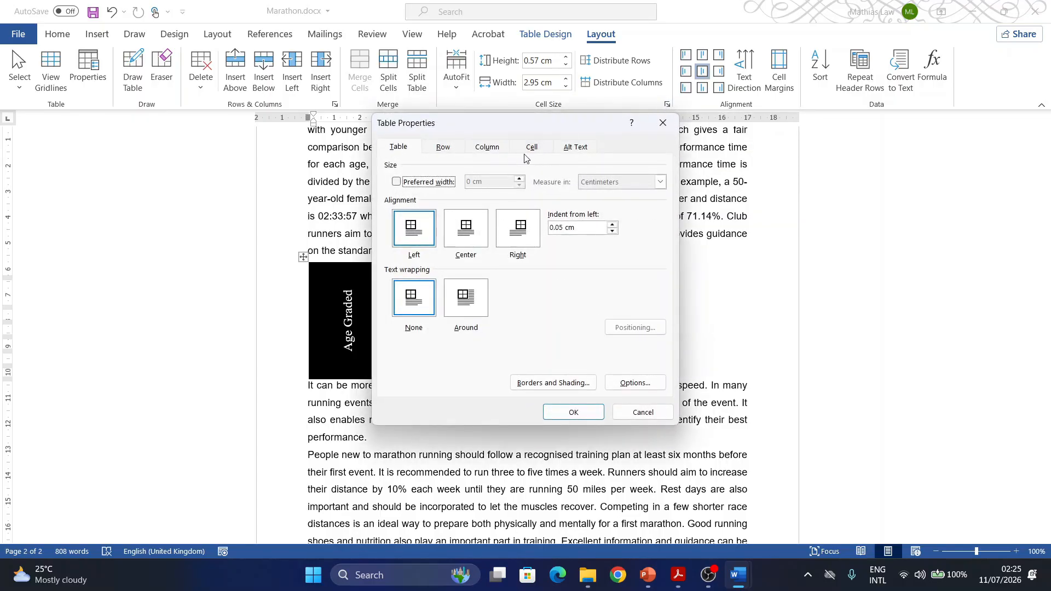
click(496, 151)
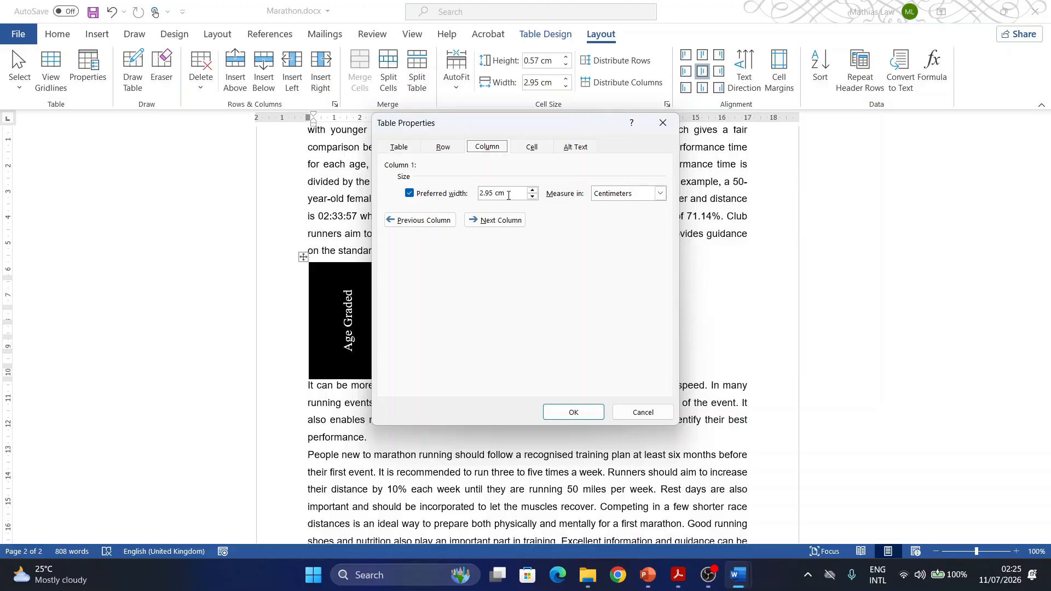
drag(509, 195, 463, 198)
text(1.5)
click(562, 418)
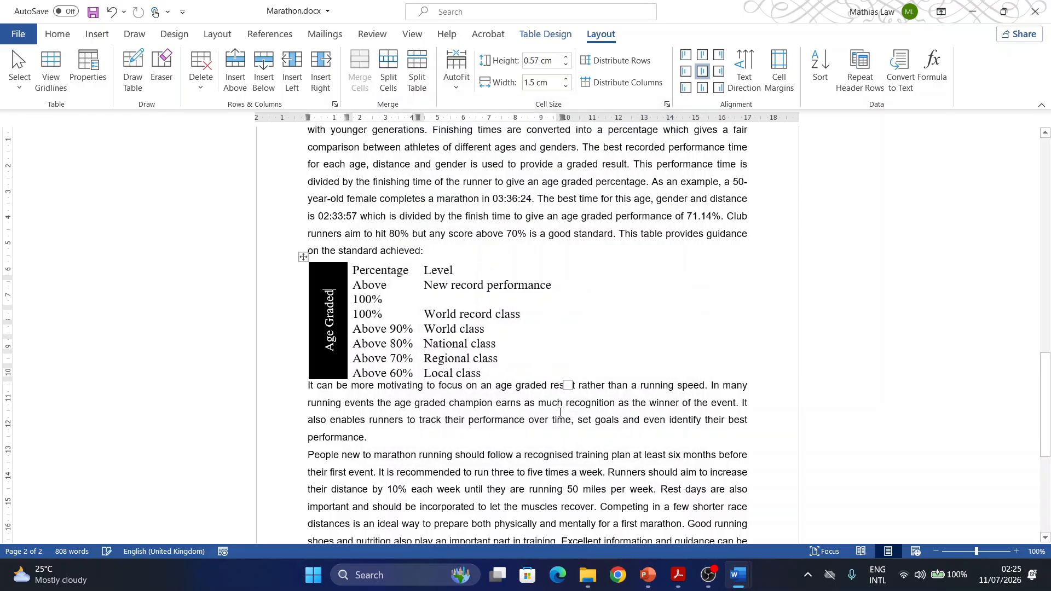
- Switch to Acrobat to reread the task 8 evidence instruction, and return to the Marathon document in Word
click(679, 574)
scroll(451, 316, down, 2)
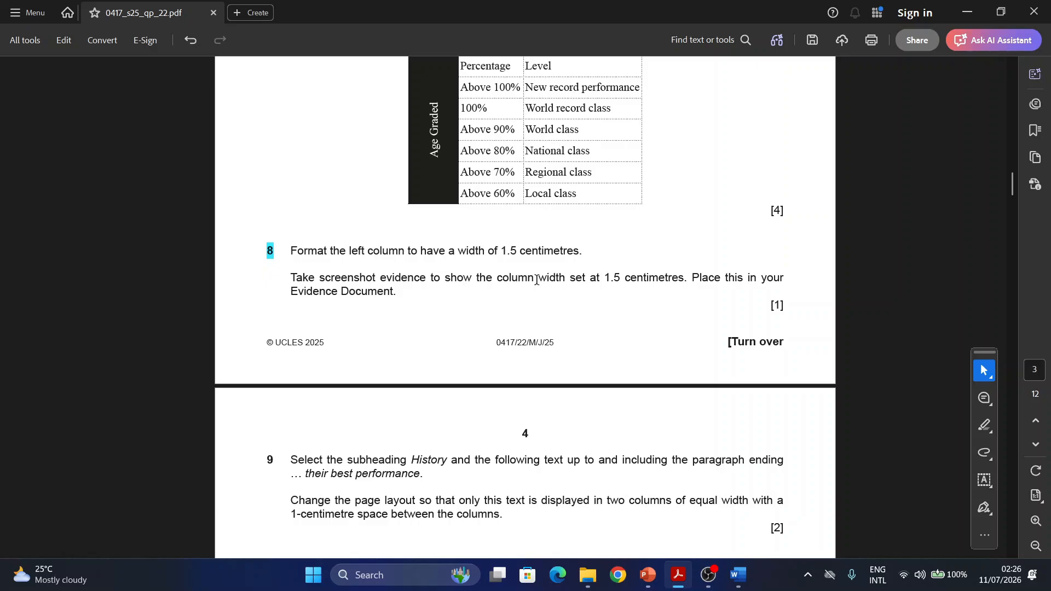
mouse_move(739, 580)
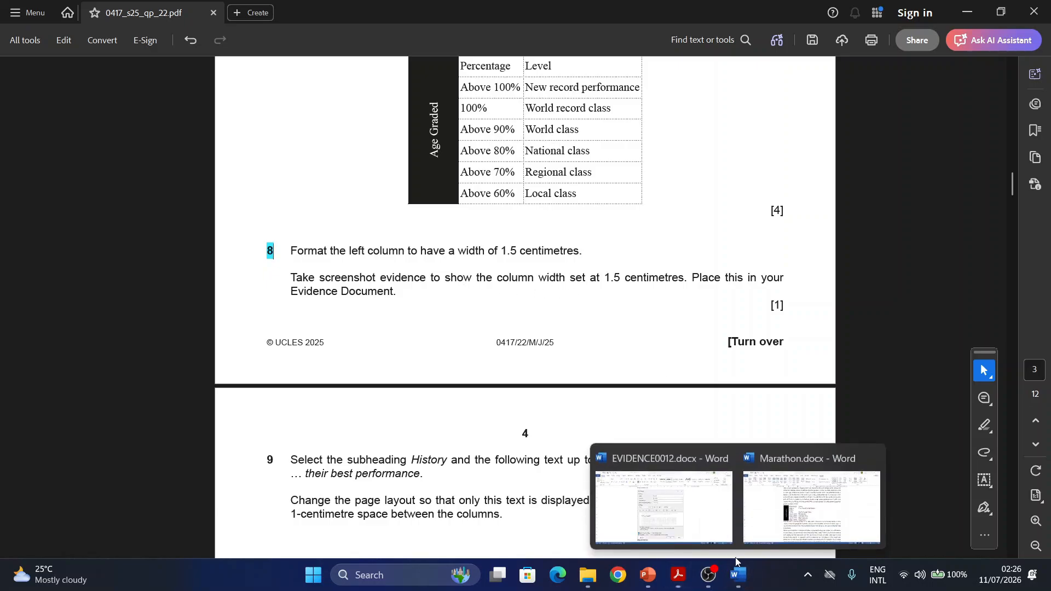
click(816, 525)
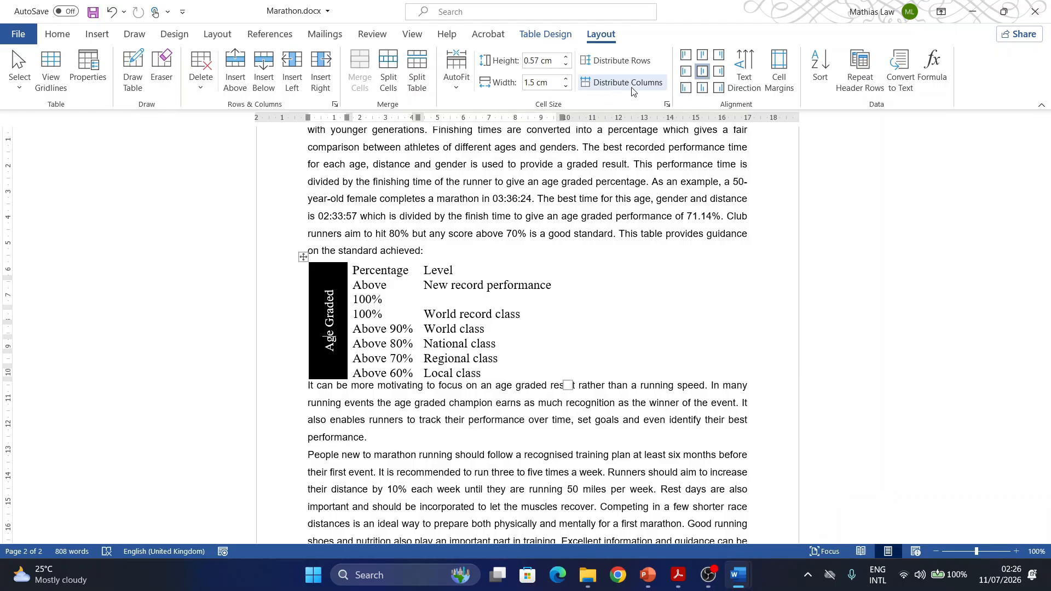
- Capture a screenshot of the Age Graded column's preferred width setting in Table Properties, and close the dialog
click(667, 104)
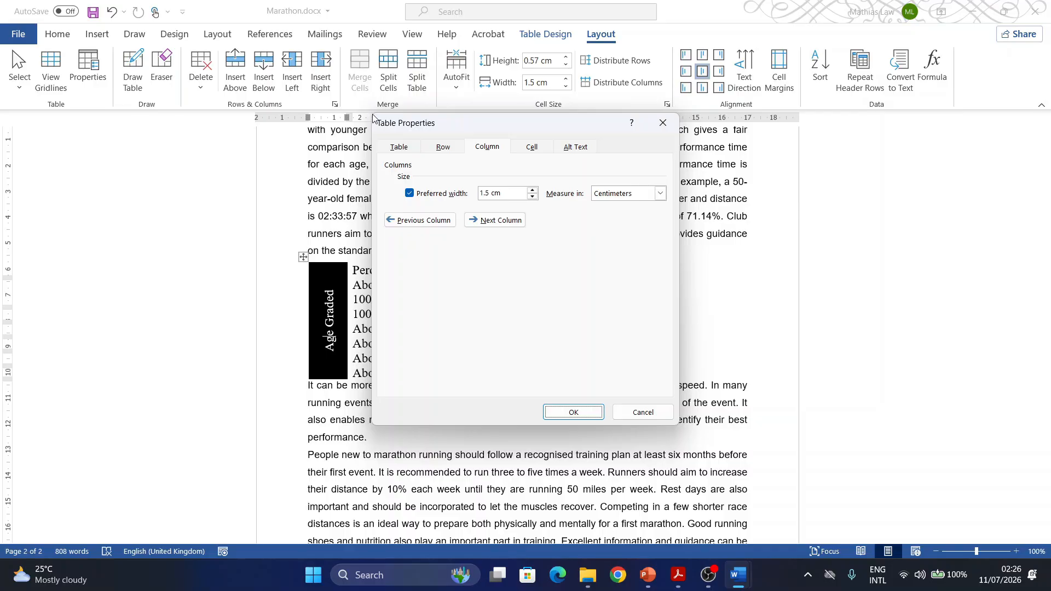
key(super+shift+s)
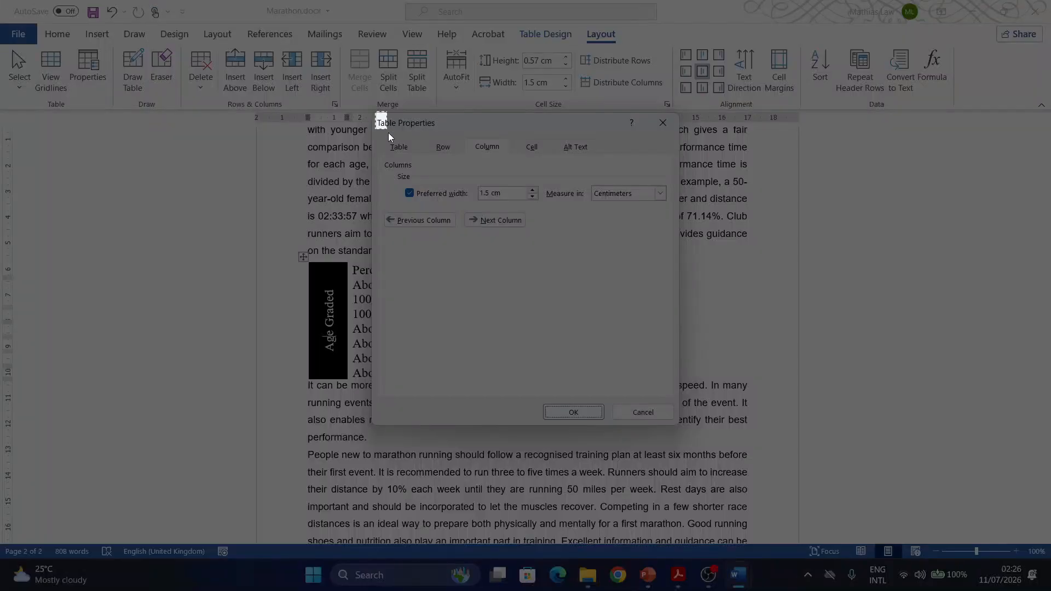
drag(376, 112, 676, 212)
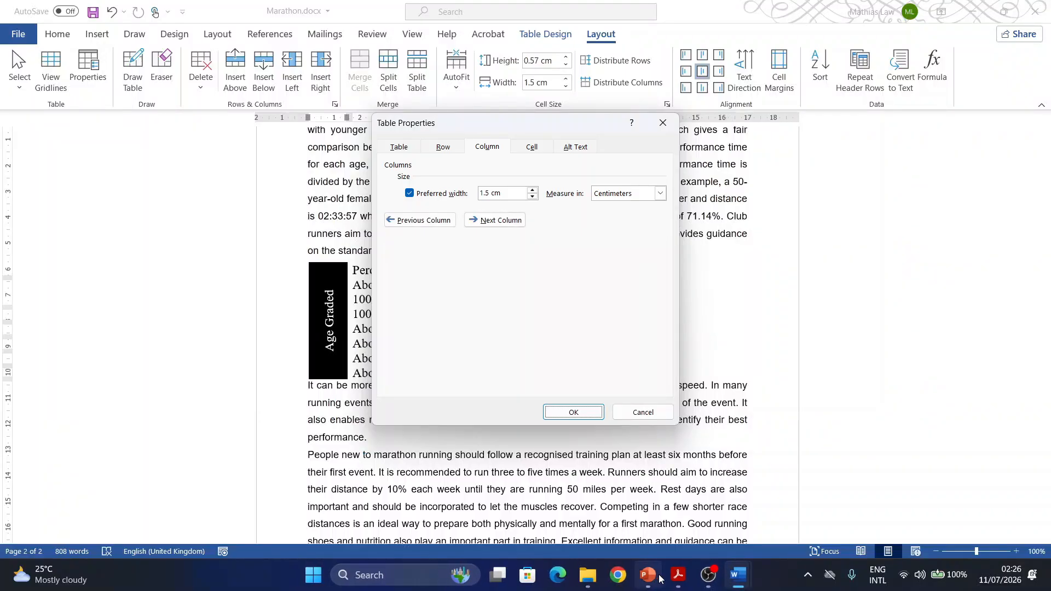
click(680, 576)
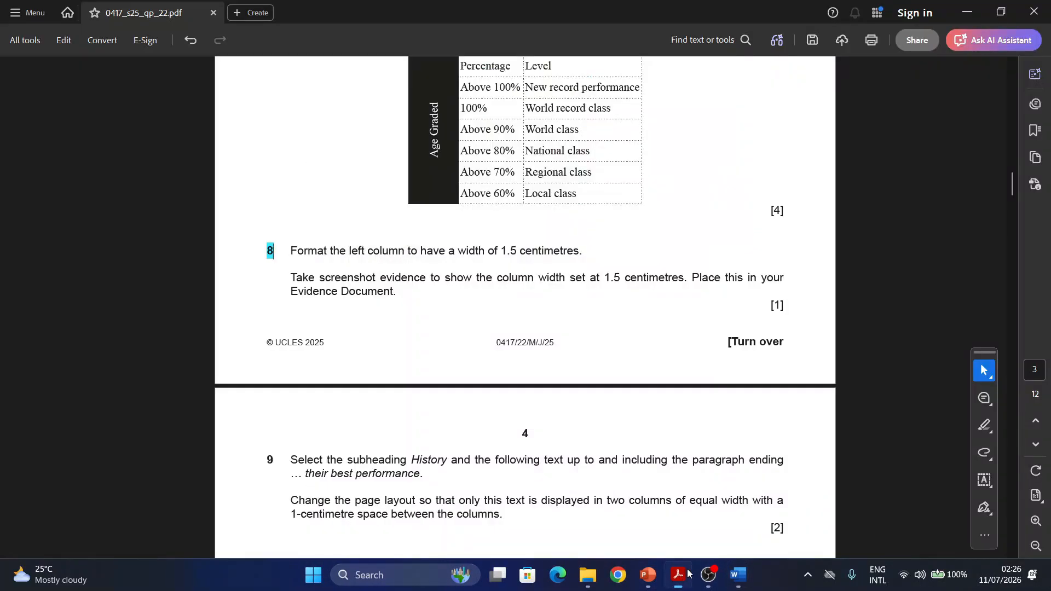
click(738, 579)
click(636, 521)
click(421, 515)
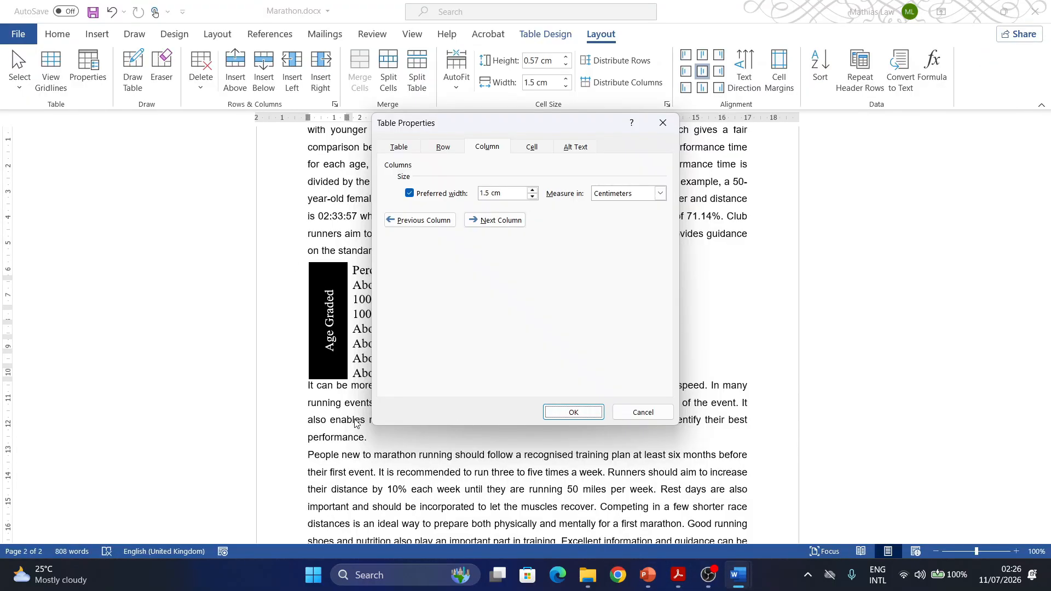
click(574, 413)
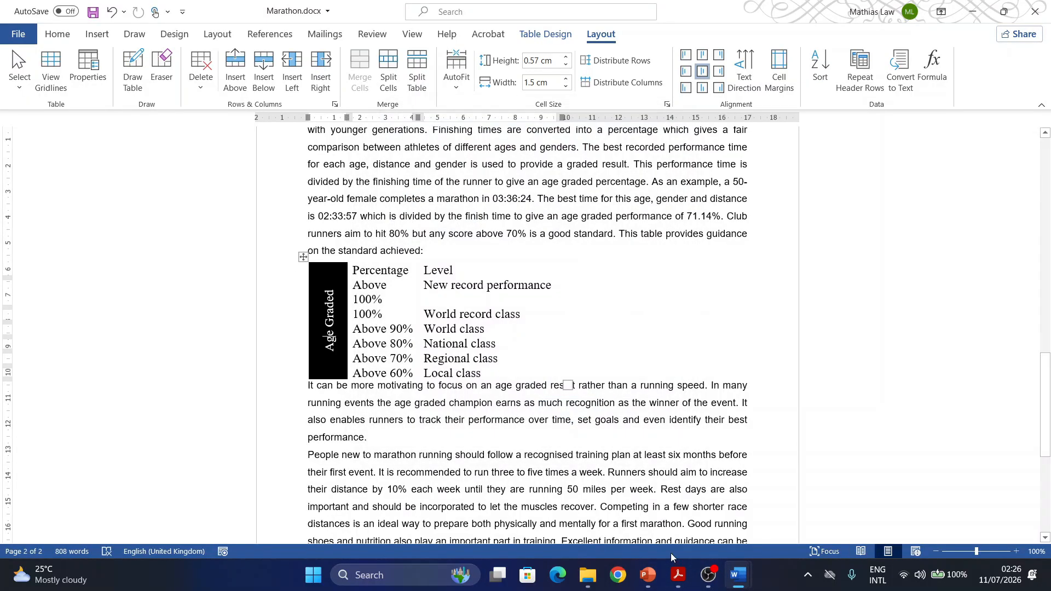
- Switch to EVIDENCE0012, paste the column width screenshot under Step 8 evidence and enlarge it proportionally
click(737, 576)
click(663, 518)
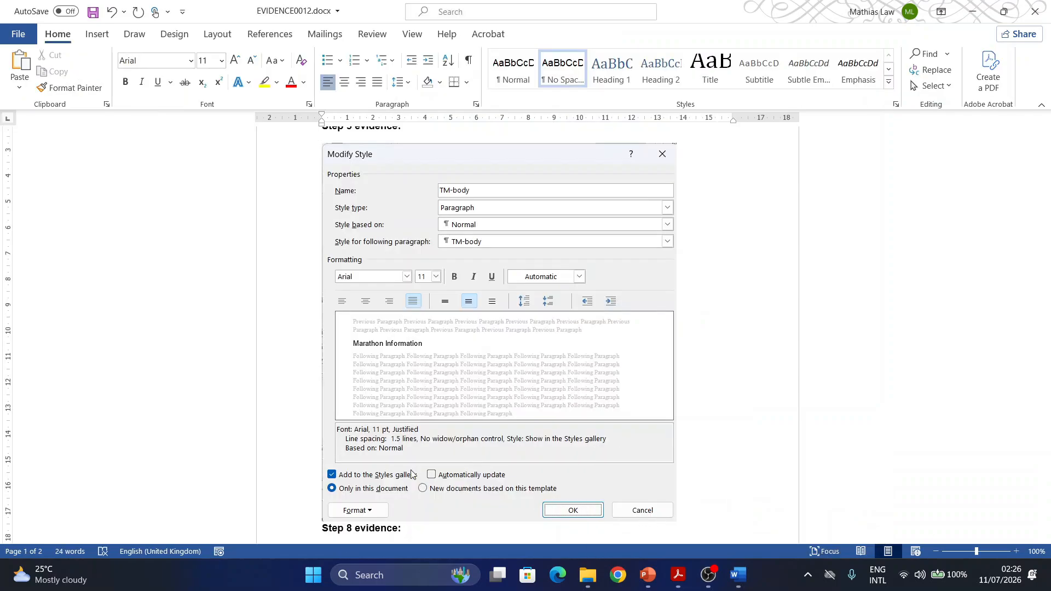
scroll(324, 370, down, 4)
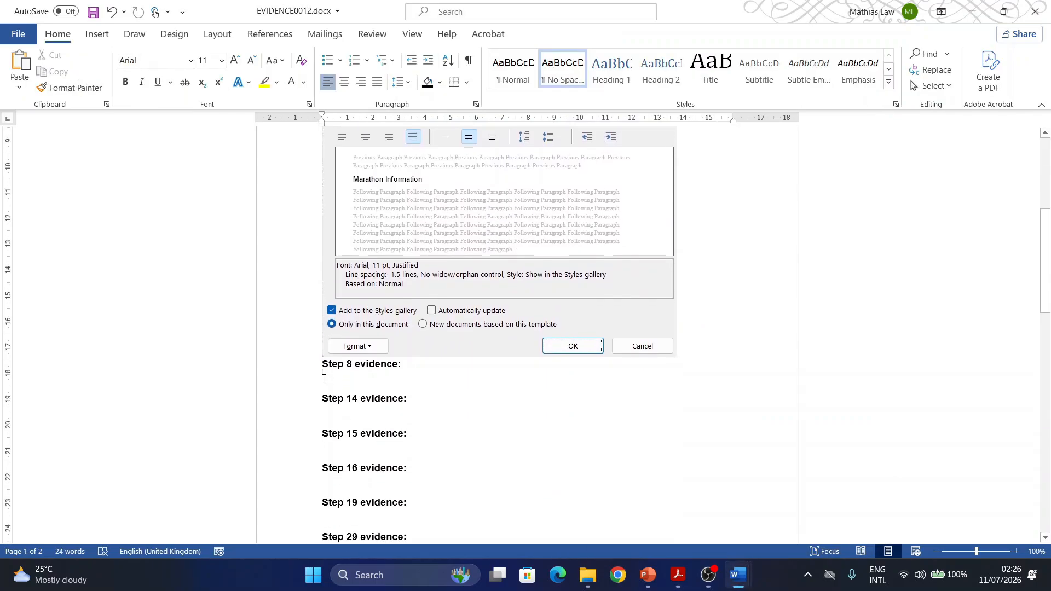
key(ctrl+v)
click(501, 415)
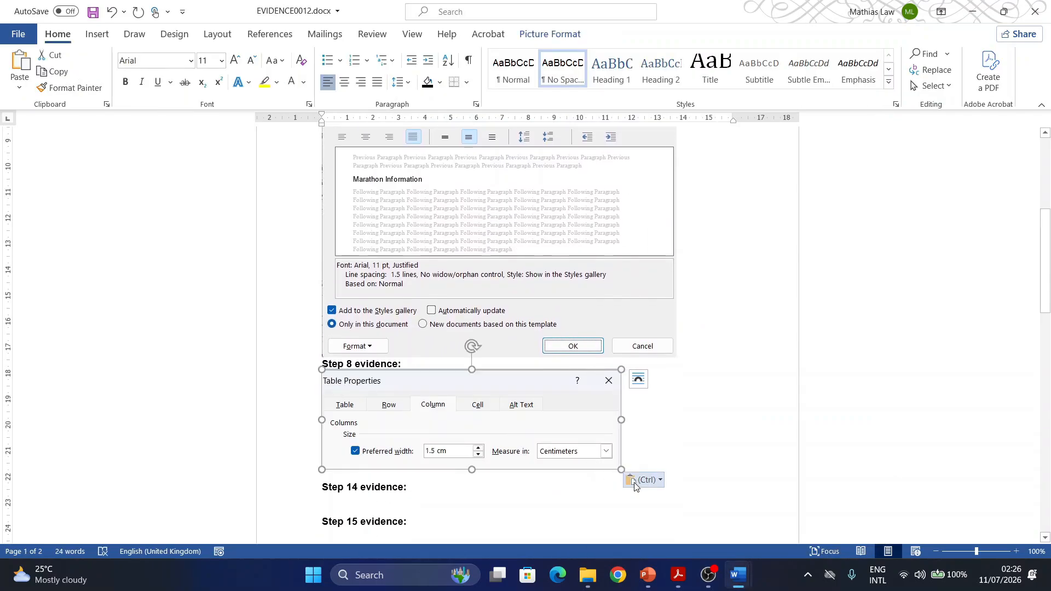
drag(622, 470, 674, 491)
click(589, 526)
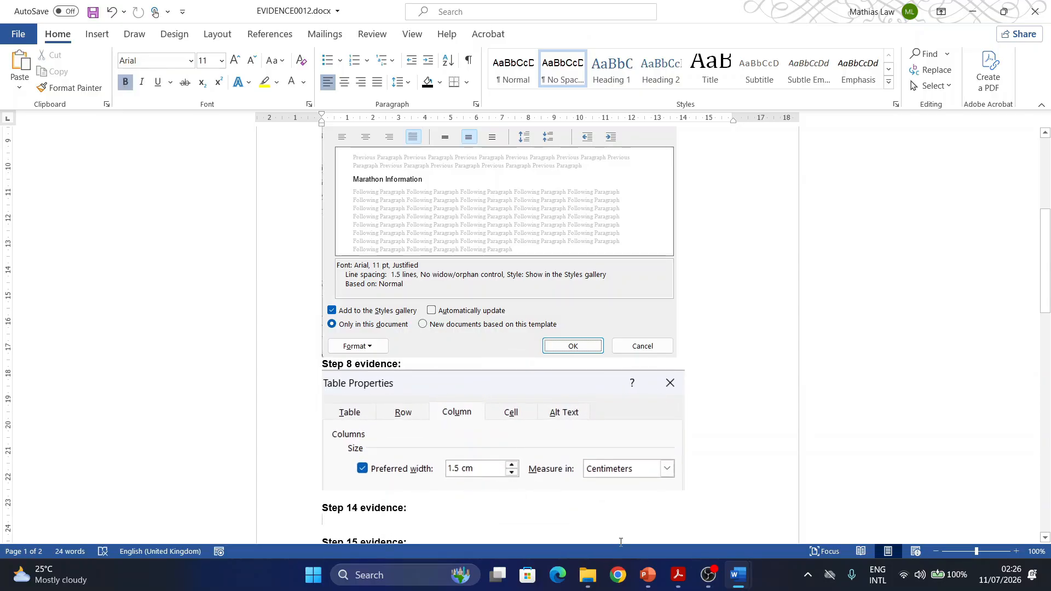
- Switch to Acrobat and highlight the task 9 number in the exam paper
click(739, 575)
mouse_move(798, 524)
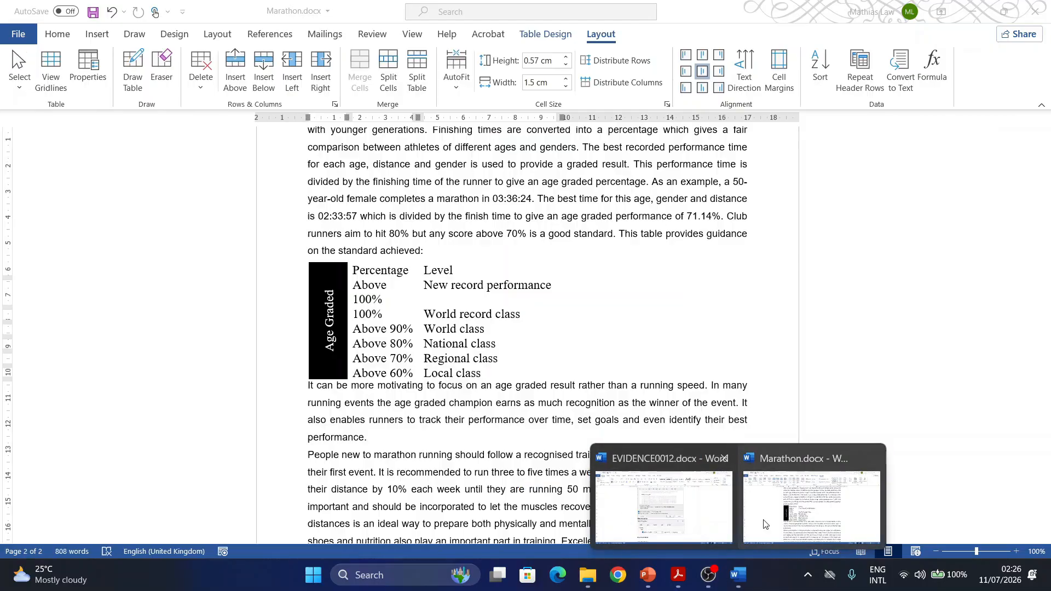
click(798, 525)
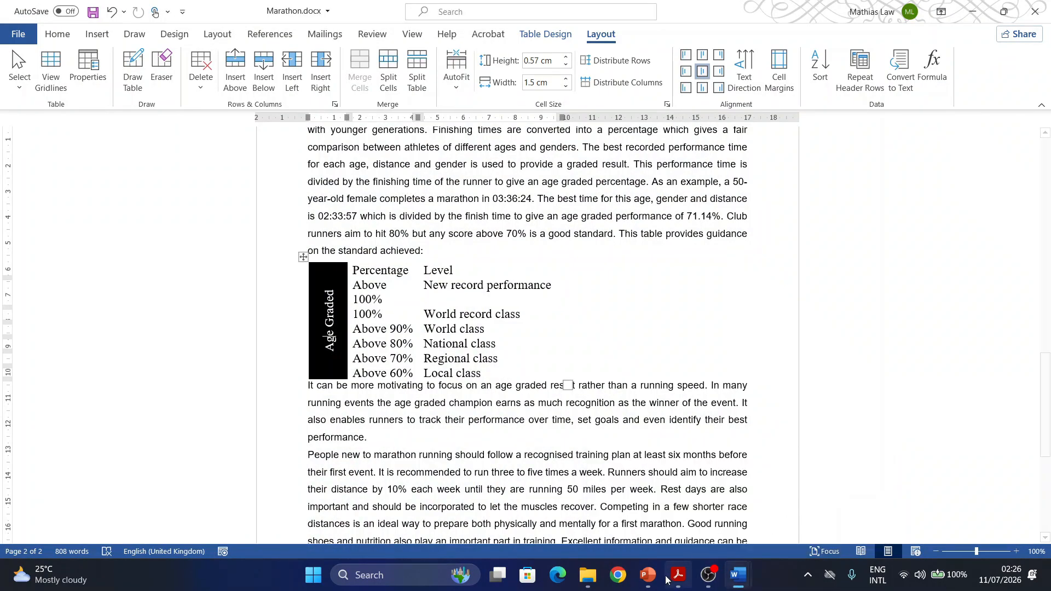
click(679, 575)
scroll(474, 387, down, 3)
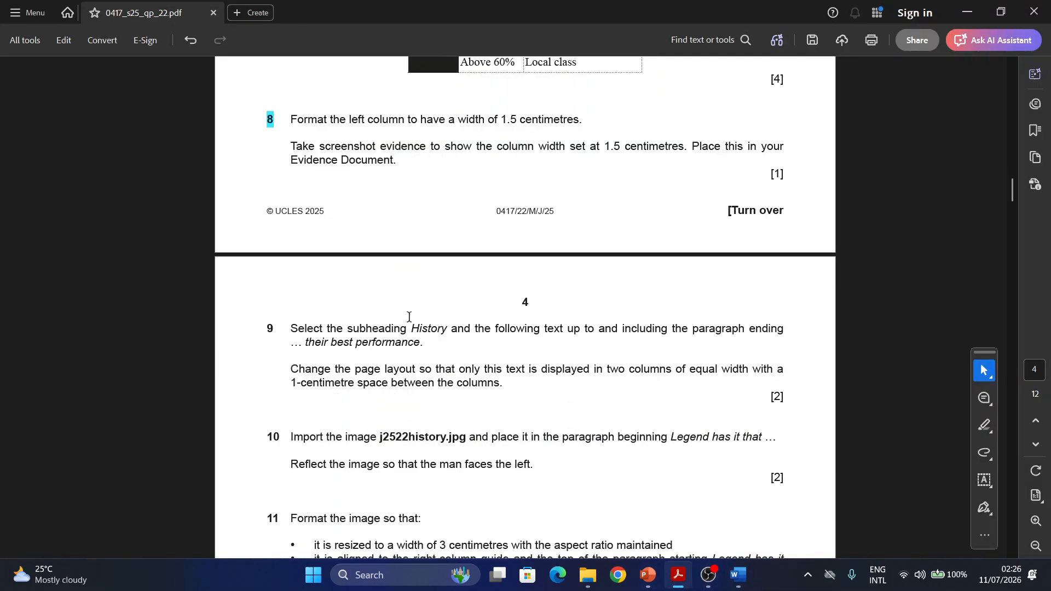
double_click(271, 274)
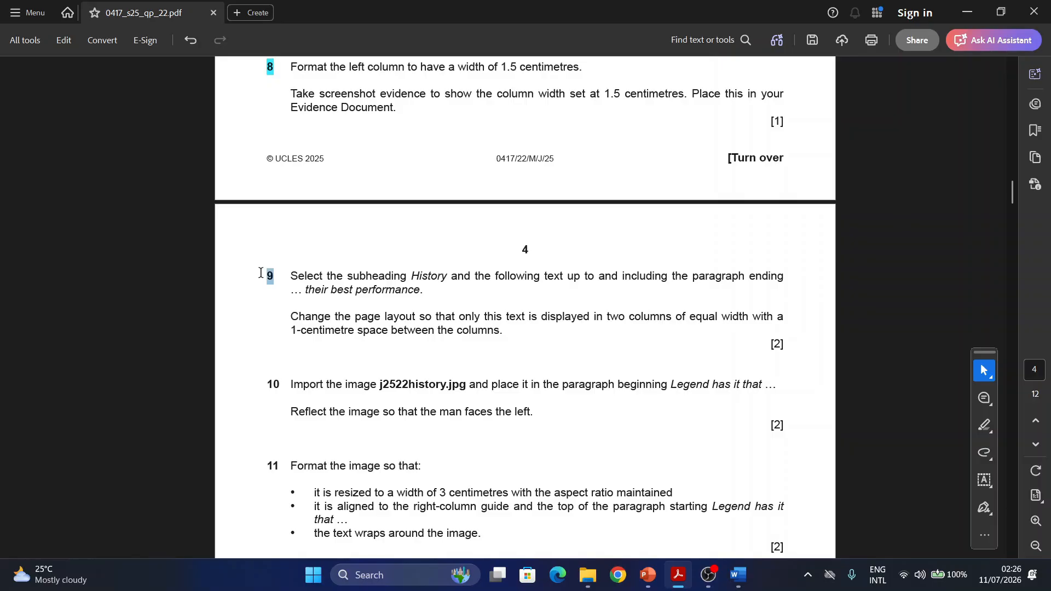
- Select the word History in task 9 of the exam paper, and search the Marathon document in Word for "History"
scroll(299, 274, down, 1)
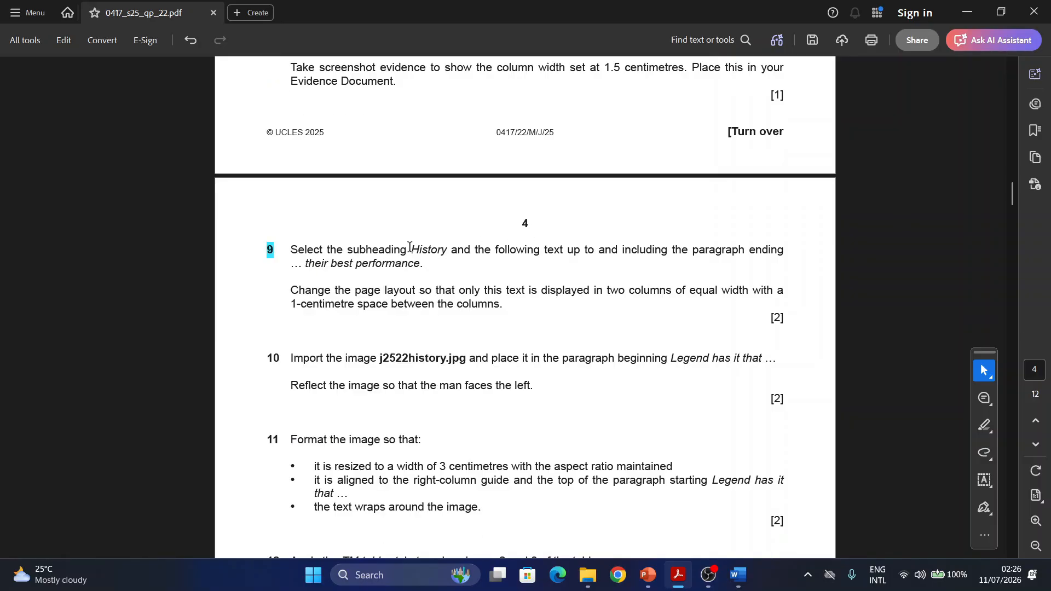
drag(409, 248, 450, 250)
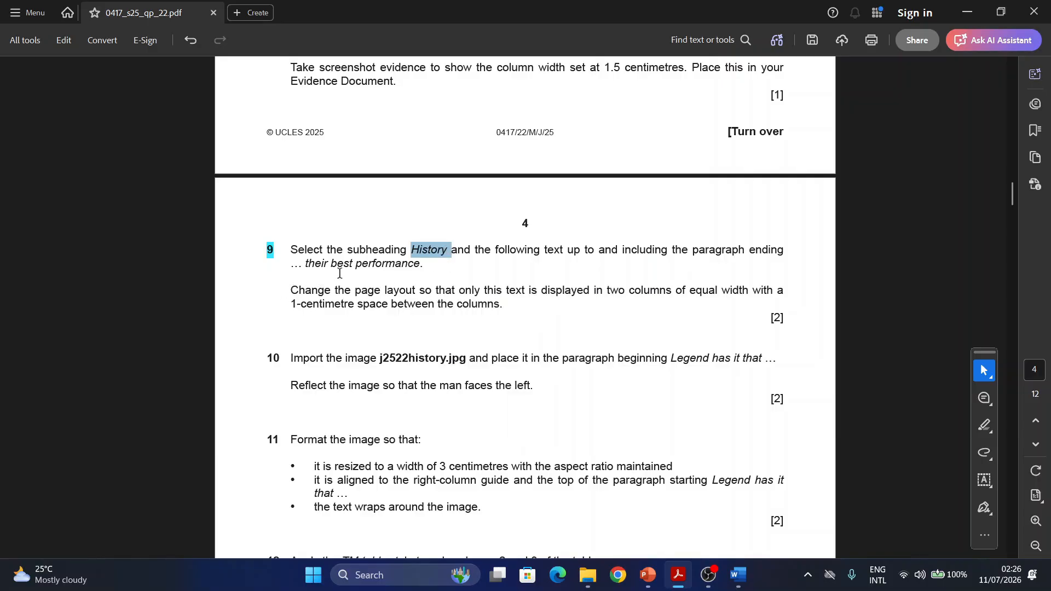
mouse_move(739, 575)
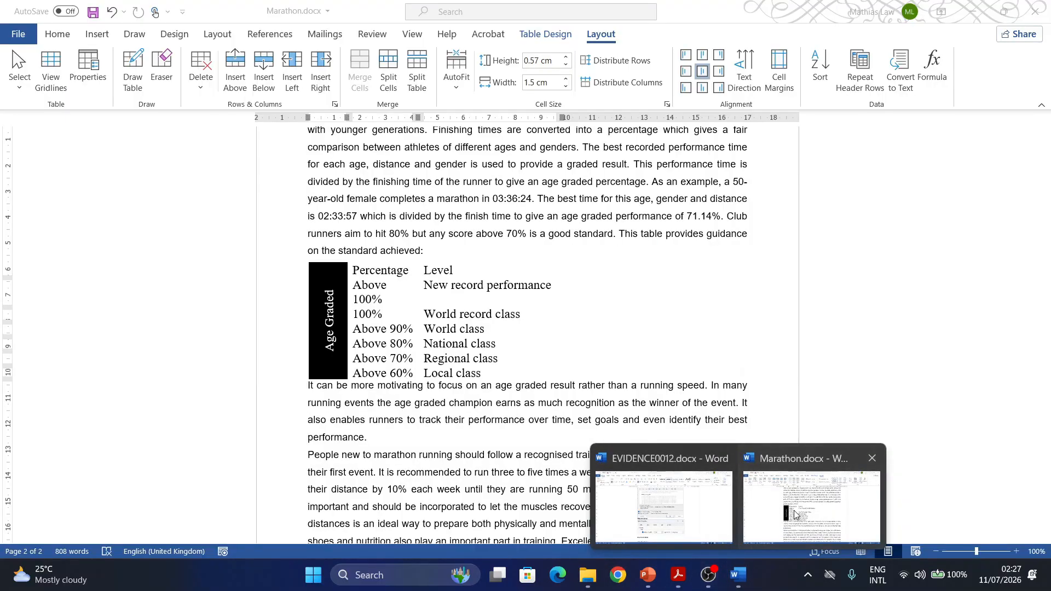
click(795, 515)
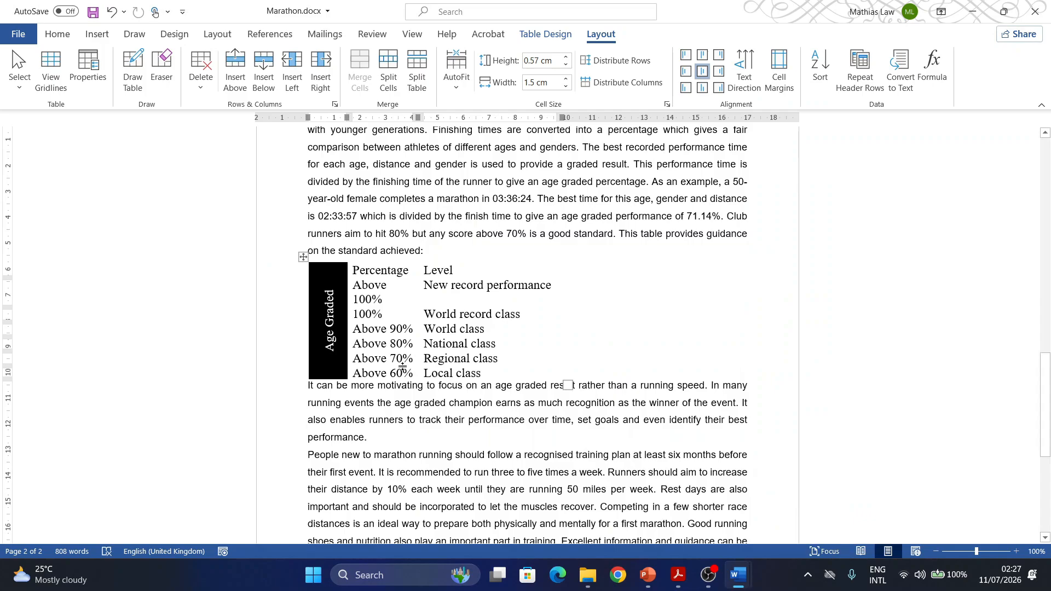
key(ctrl+f)
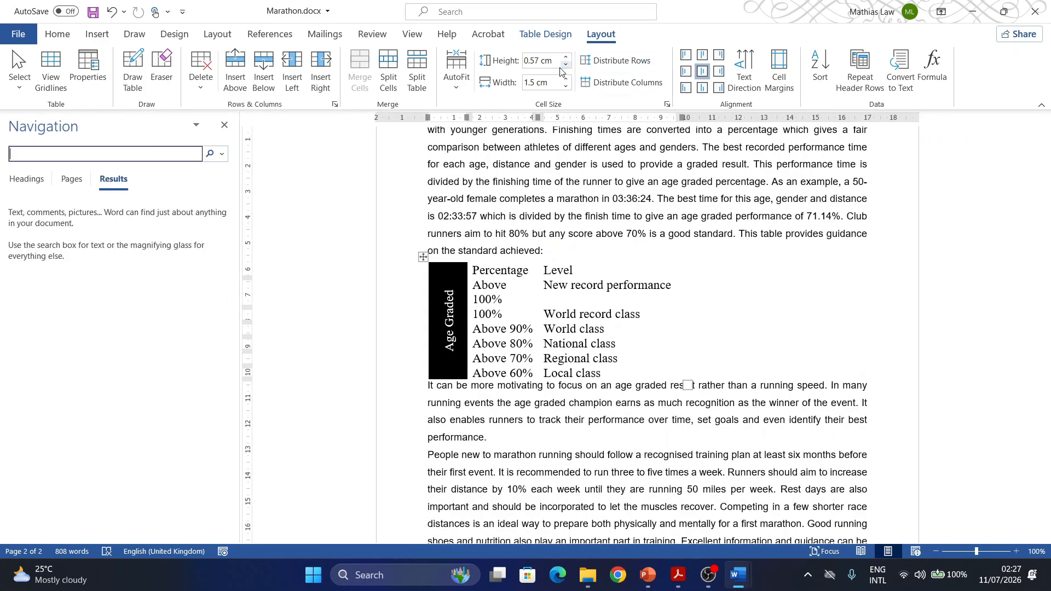
text(History)
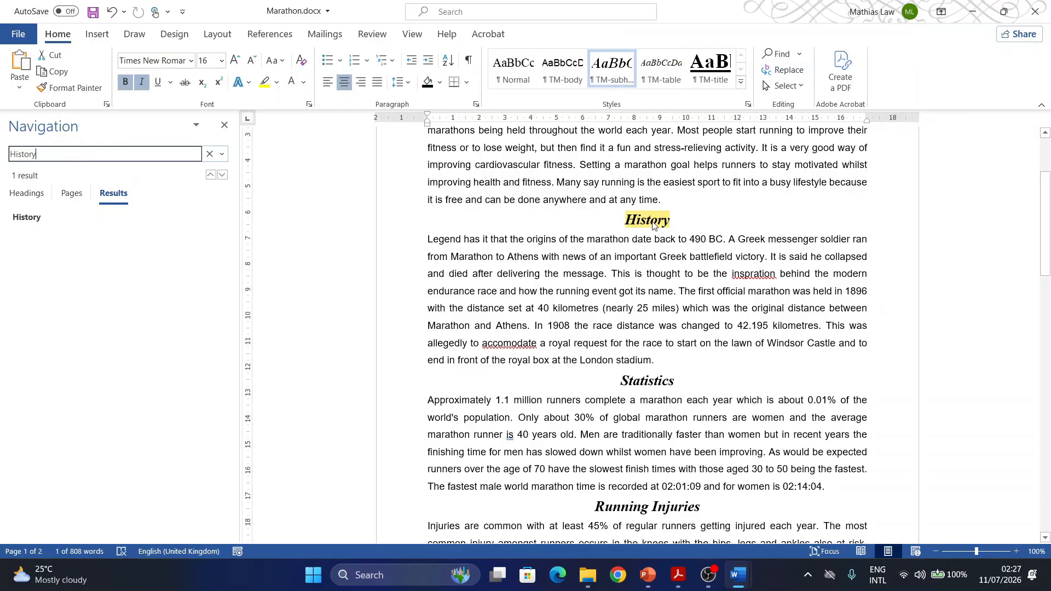
- Copy "their best performance." from task 9 in Acrobat and search the Marathon document in Word for it
key(alt+Tab)
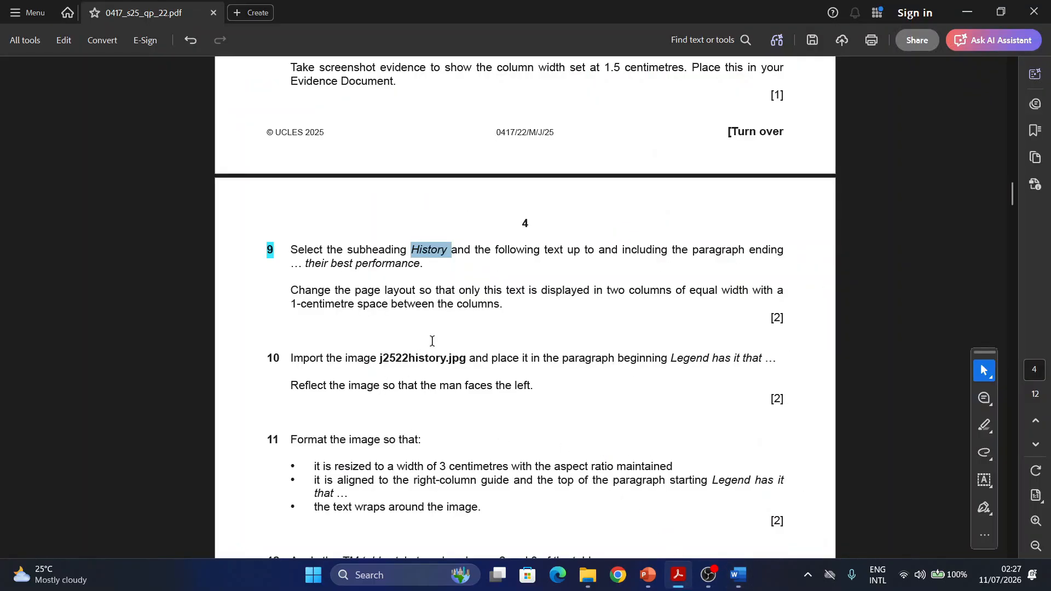
drag(424, 265, 308, 267)
right_click(309, 268)
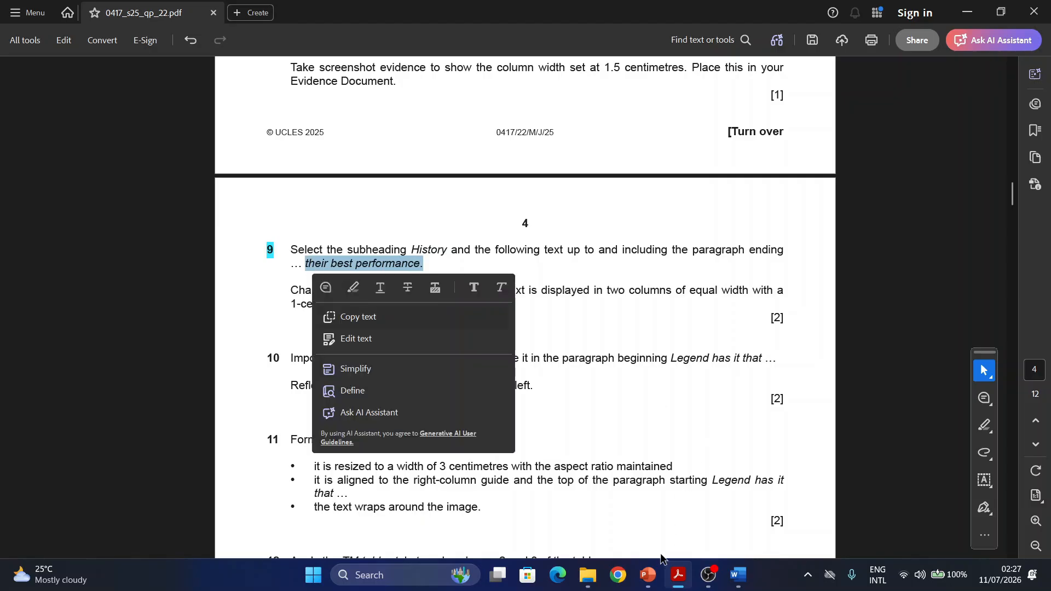
key(ctrl+c)
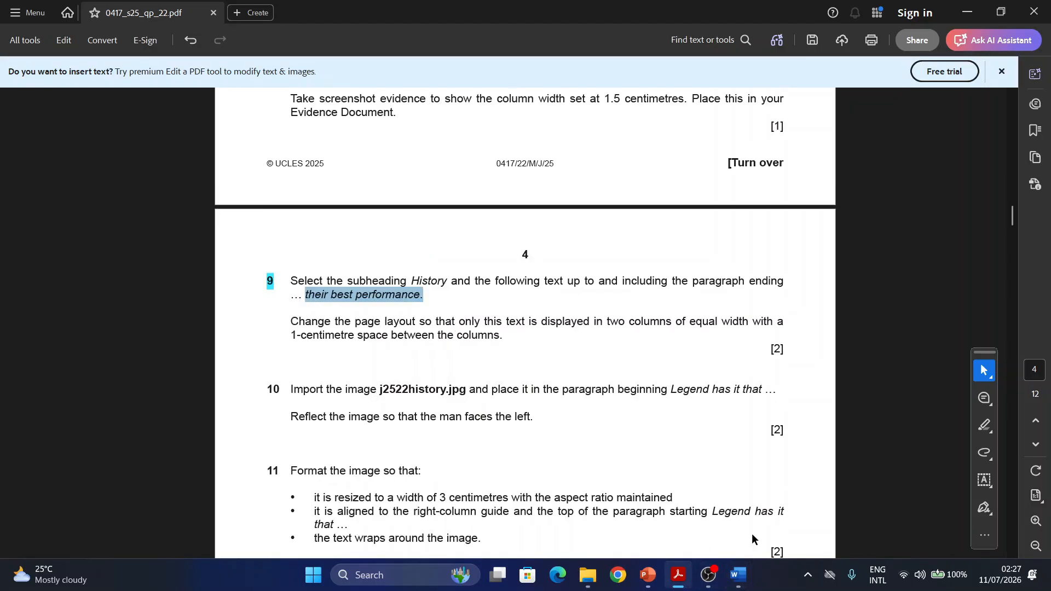
click(821, 501)
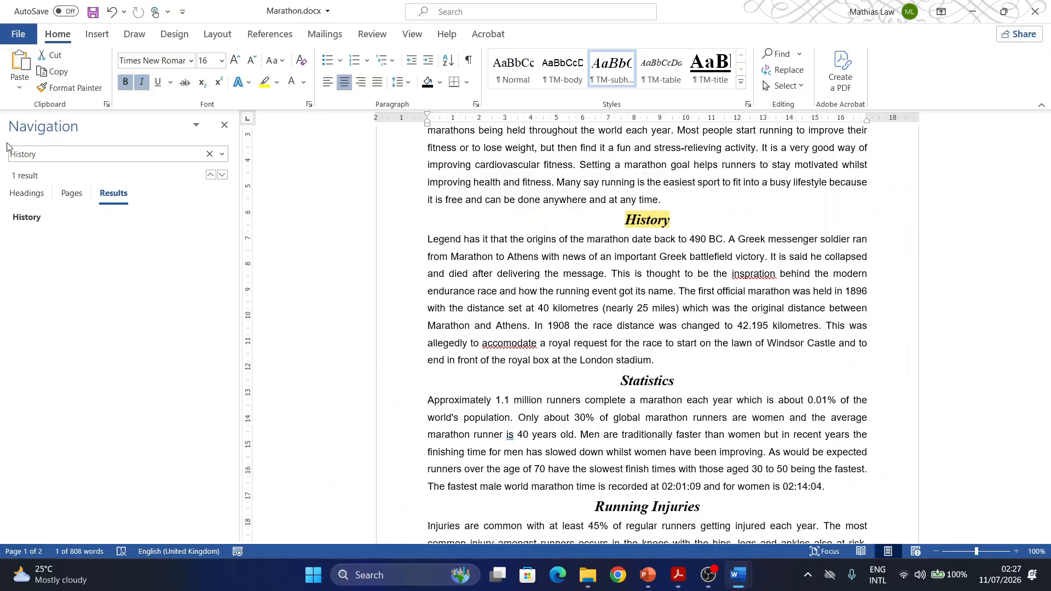
click(51, 154)
key(ctrl+v)
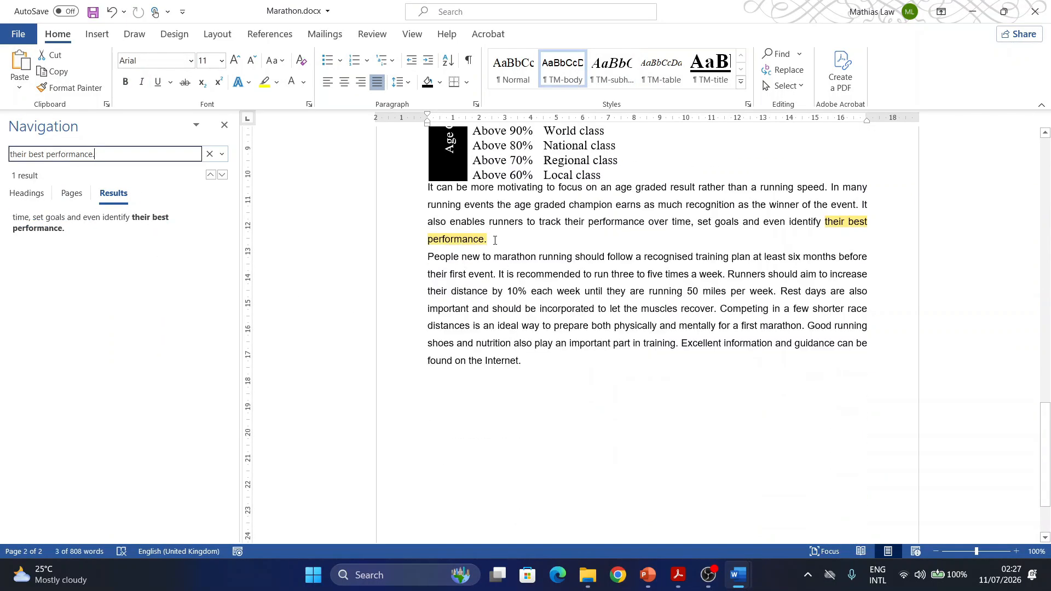
- Select the text from the History subheading through the paragraph ending "their best performance." and recheck the task 9 column requirements in Acrobat
drag(495, 240, 454, 293)
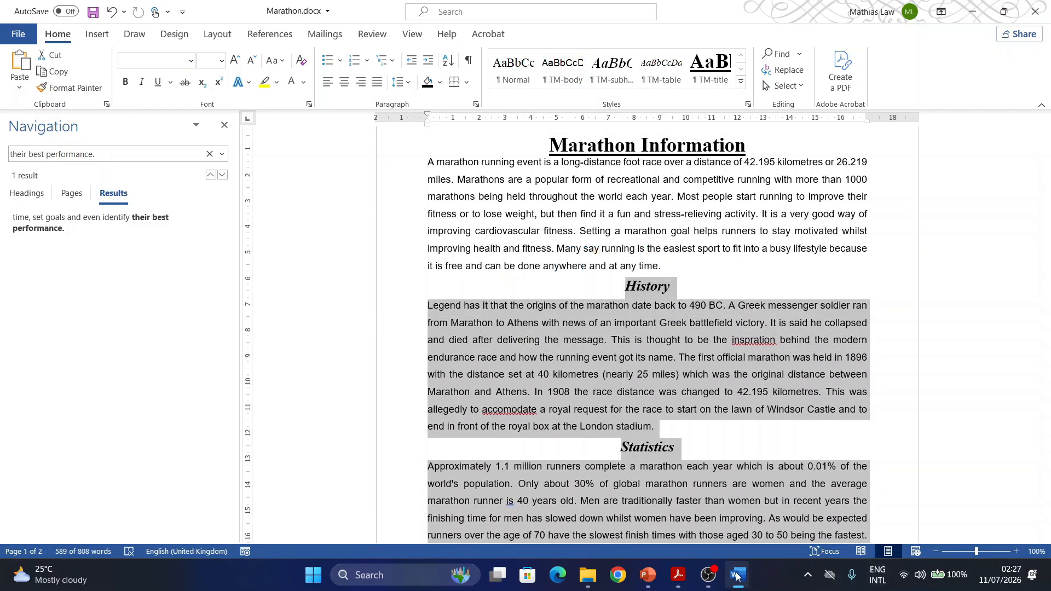
click(678, 575)
scroll(228, 303, down, 1)
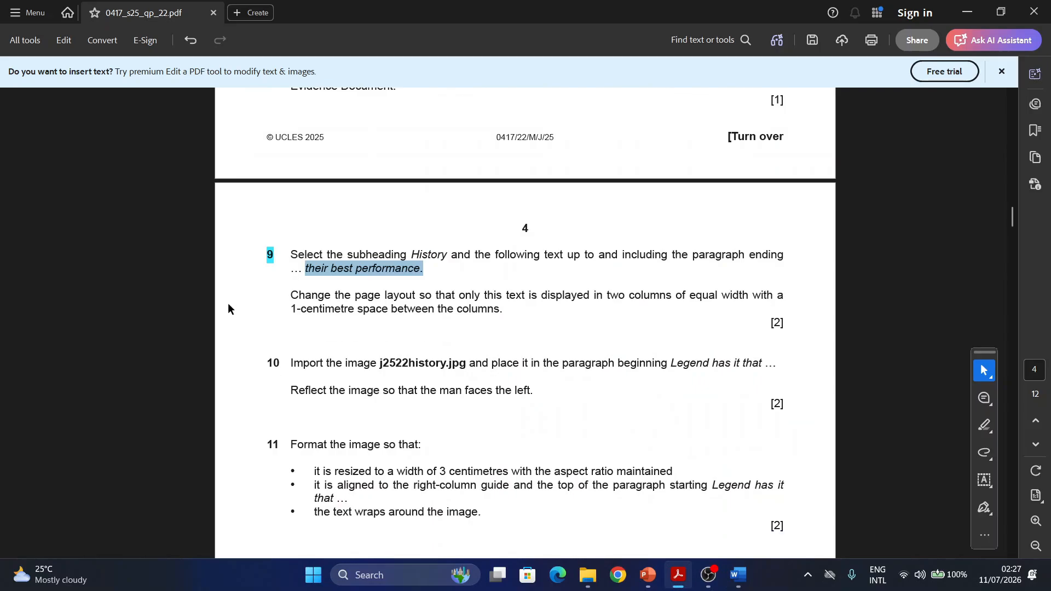
scroll(228, 303, down, 1)
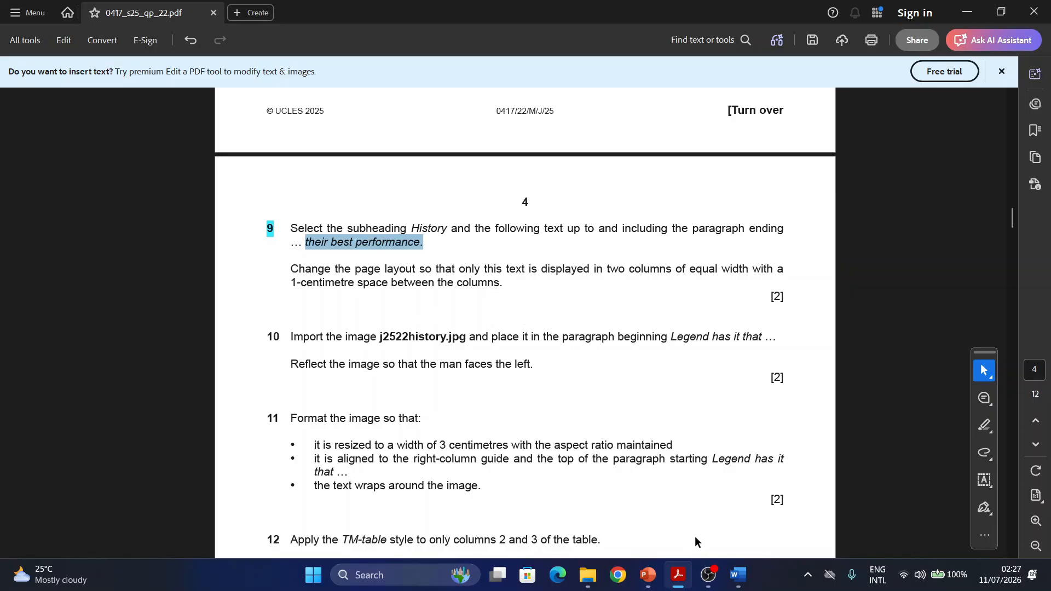
click(738, 575)
click(898, 510)
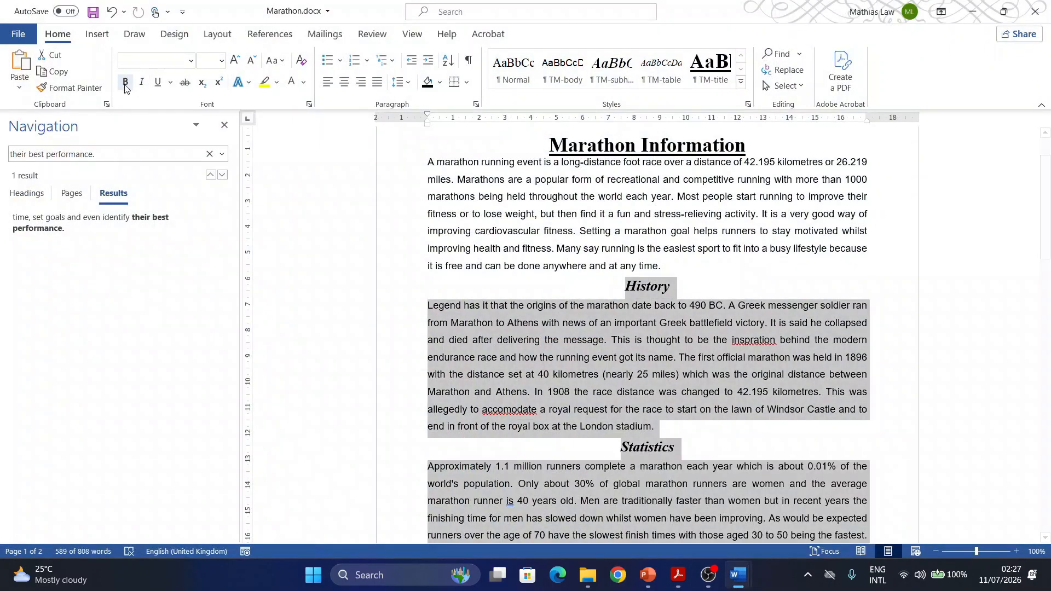
- Lay out the selected text in two equal-width columns with 1 cm spacing
click(219, 35)
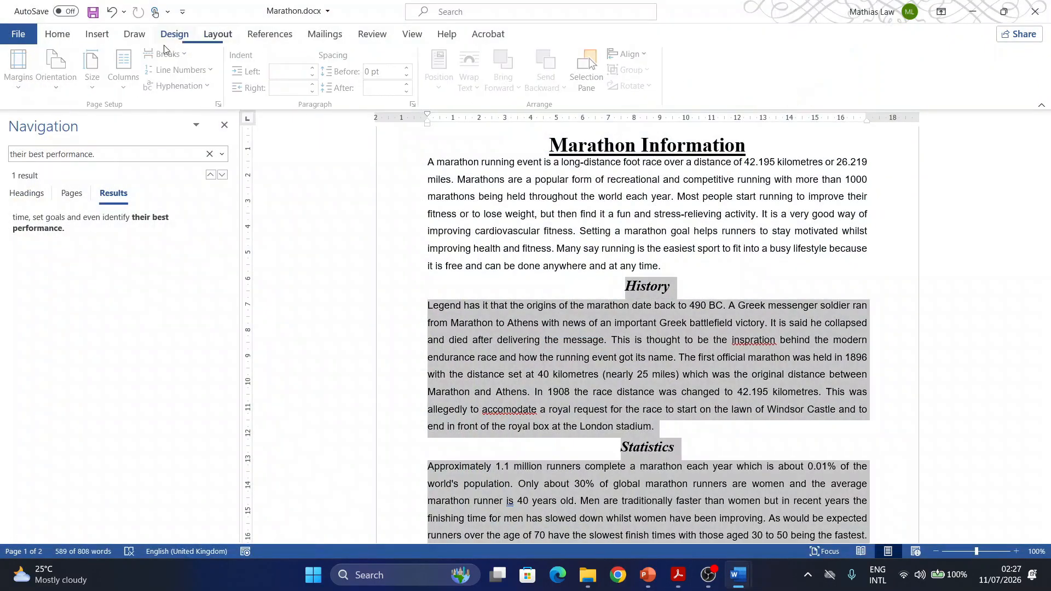
click(132, 89)
click(159, 274)
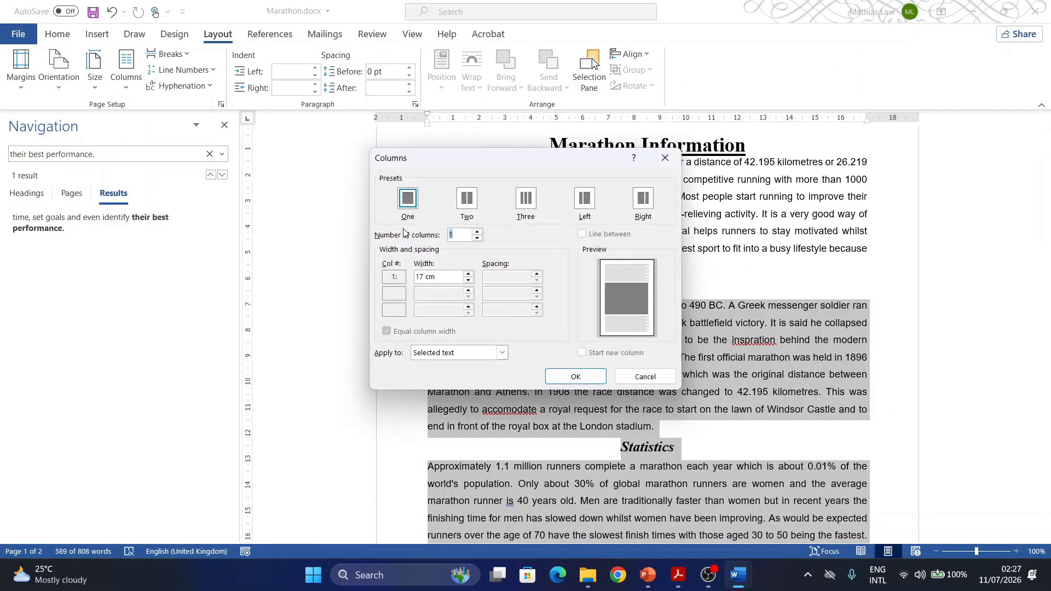
click(466, 199)
click(517, 278)
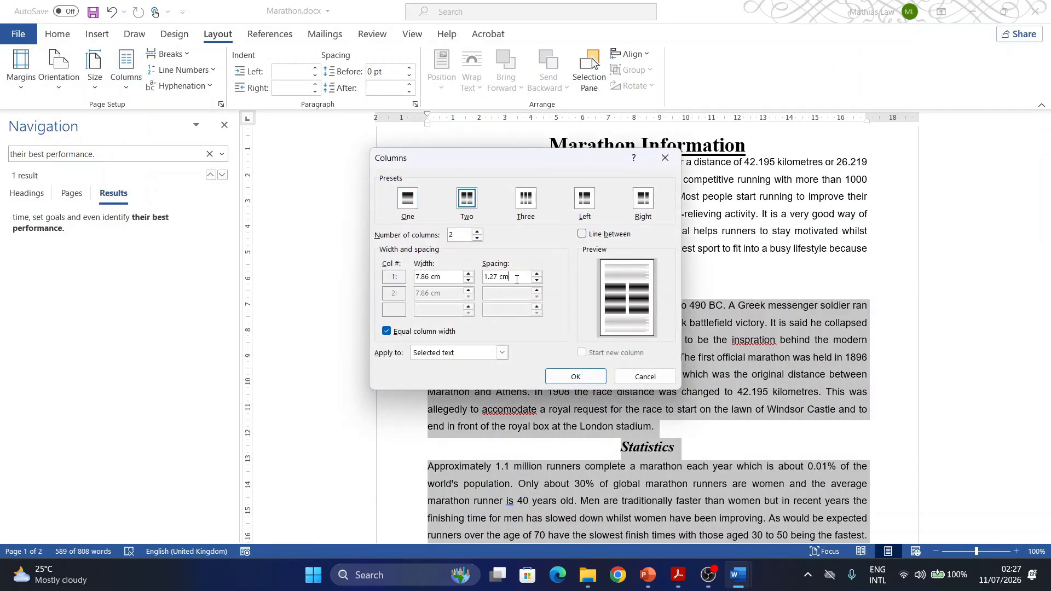
drag(517, 279, 454, 278)
text(1)
click(571, 378)
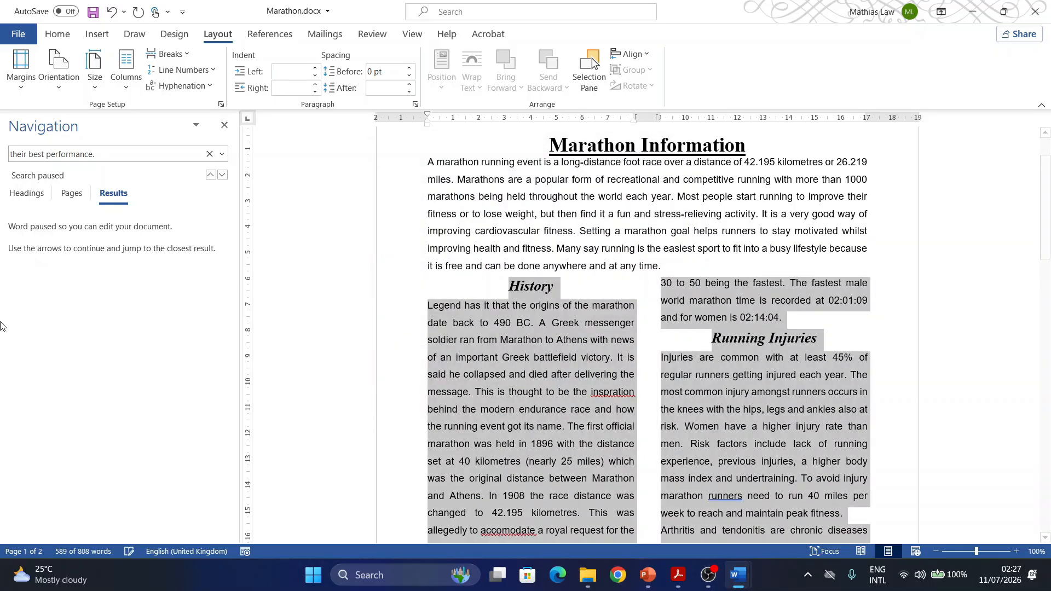
- Switch to Acrobat and highlight the task 10 number in the exam paper
click(679, 575)
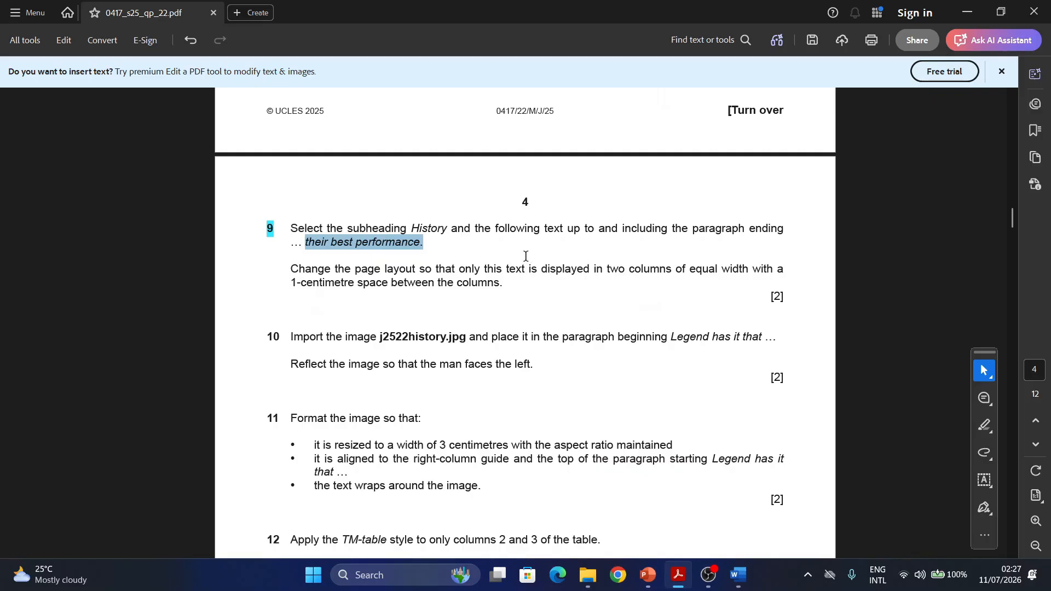
scroll(525, 256, down, 4)
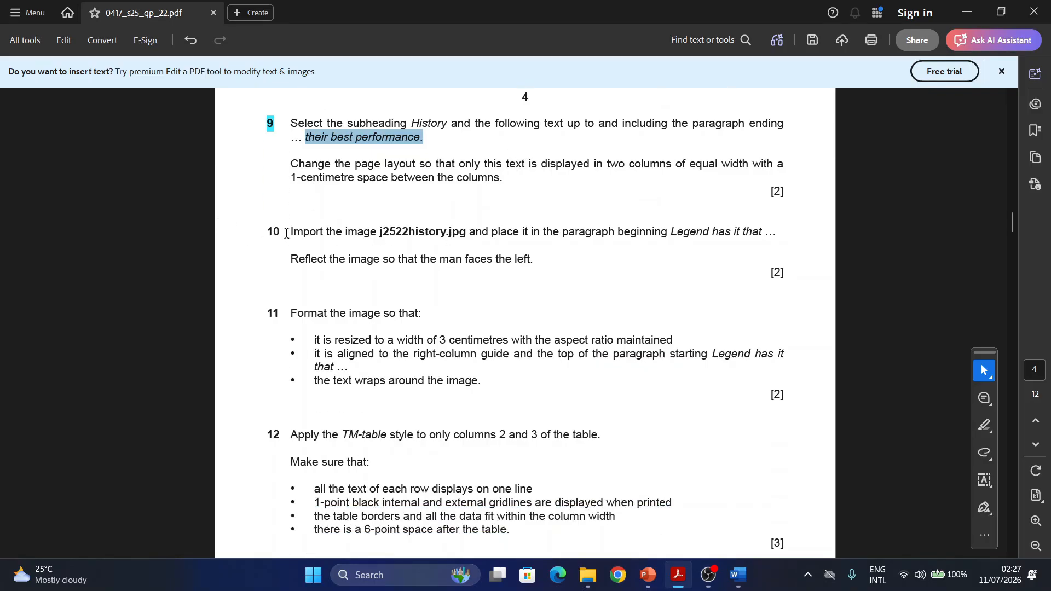
drag(286, 237, 262, 234)
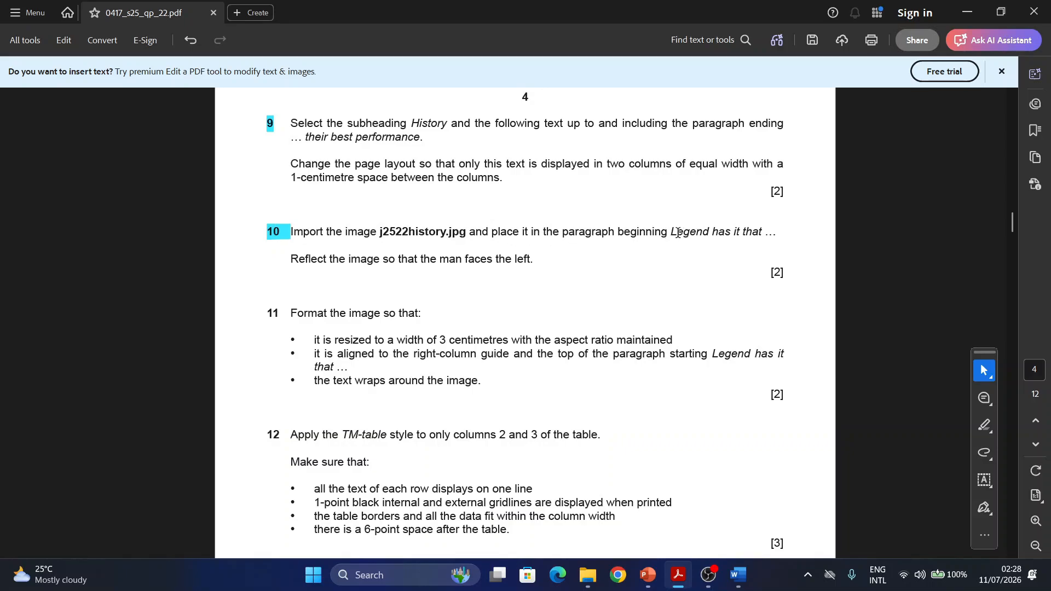
- Copy "Legend has it that" from task 10 in Acrobat and search the Marathon document in Word for it
drag(671, 234, 764, 241)
key(ctrl+c)
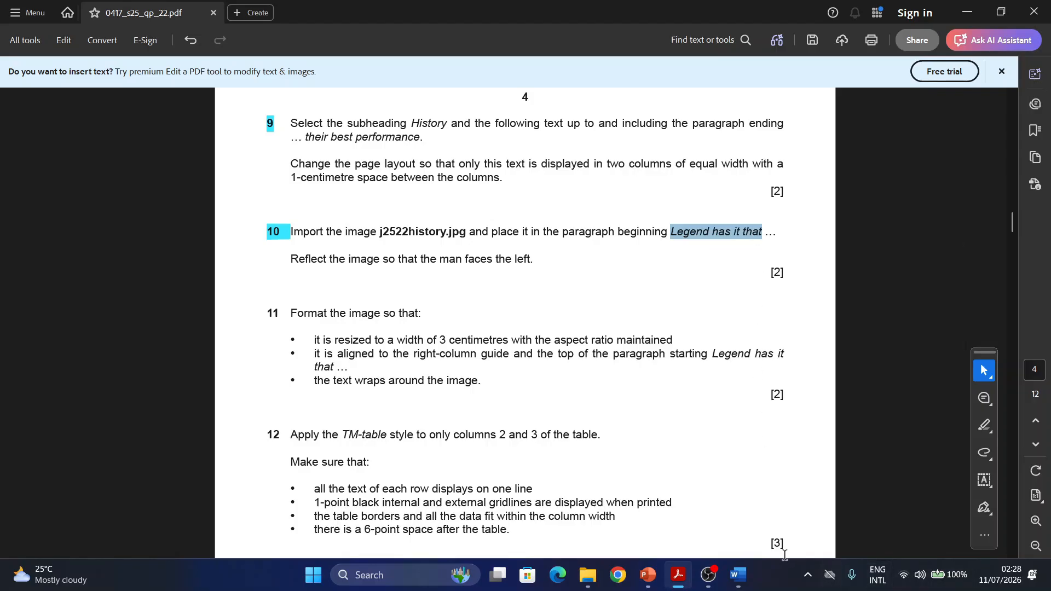
mouse_move(739, 575)
click(811, 508)
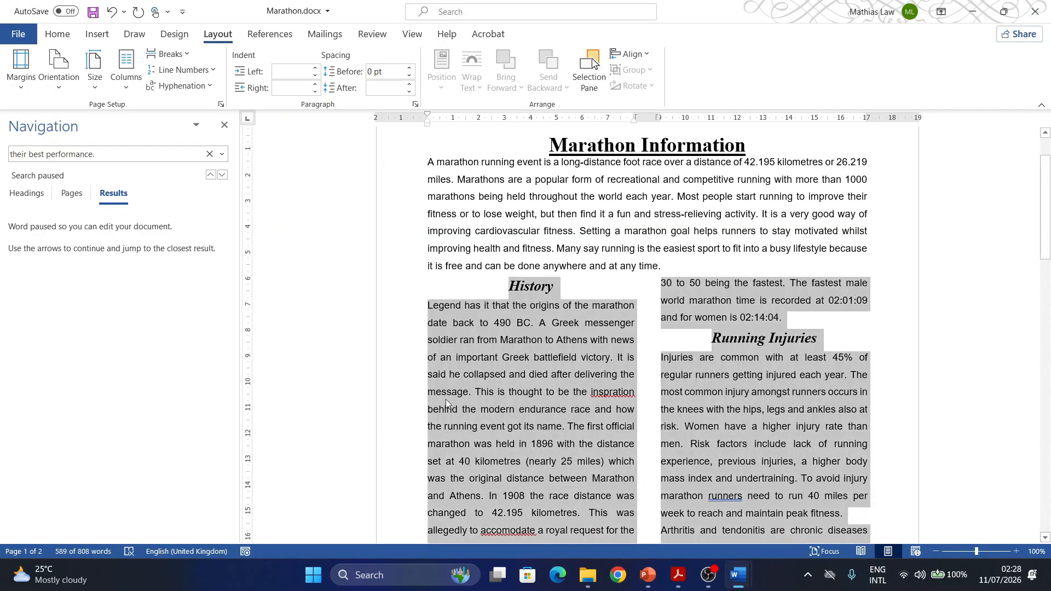
click(92, 156)
click(92, 156)
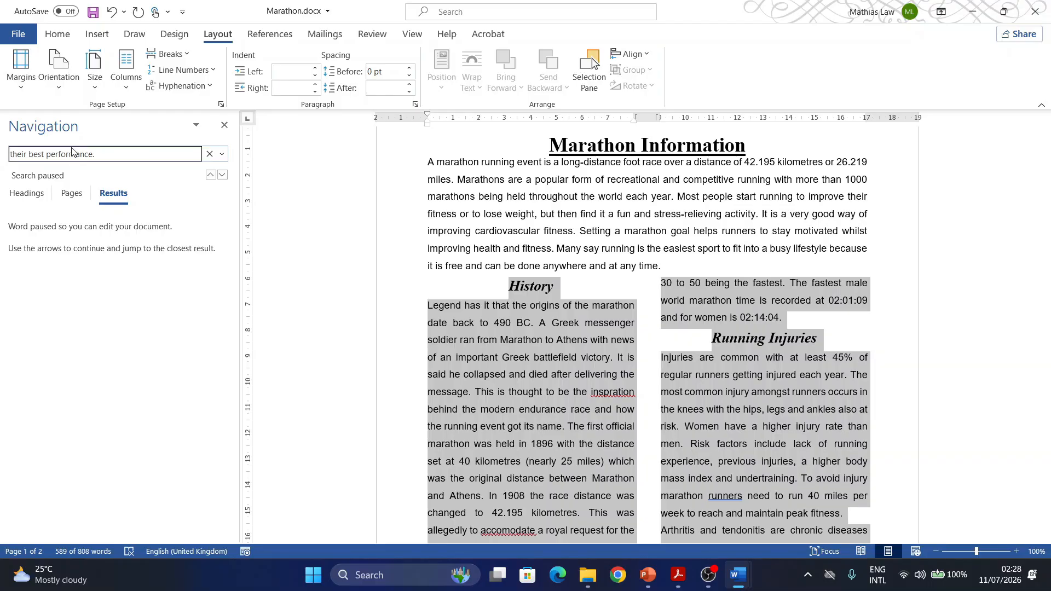
drag(93, 150, 2, 161)
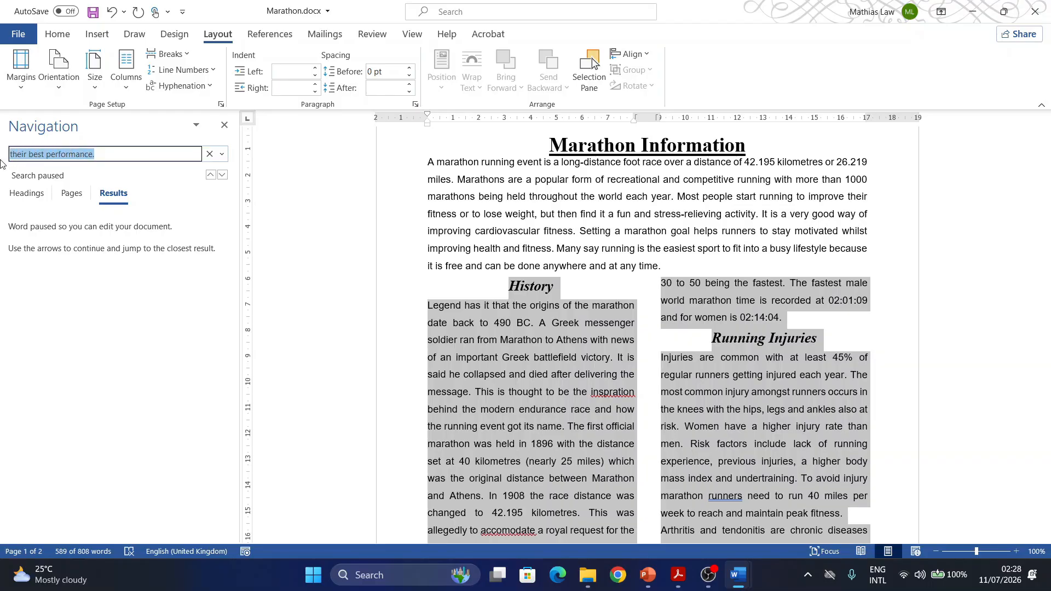
key(ctrl+v)
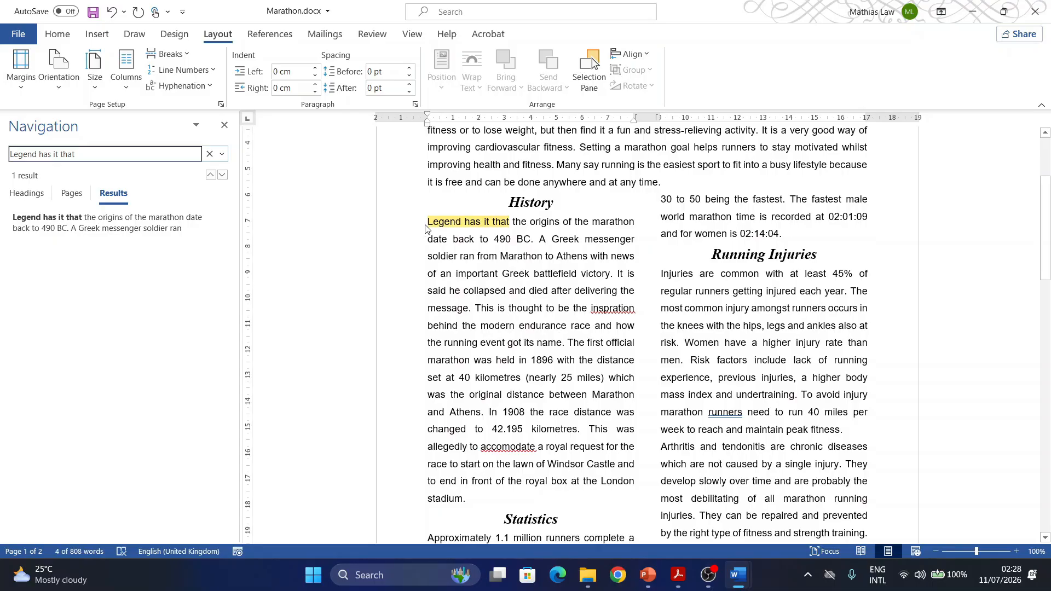
- Insert the image j2522history.jpg from the 0417_s25_sf_22 folder in Working Area-2025 at the start of the "Legend has it that" paragraph
click(429, 222)
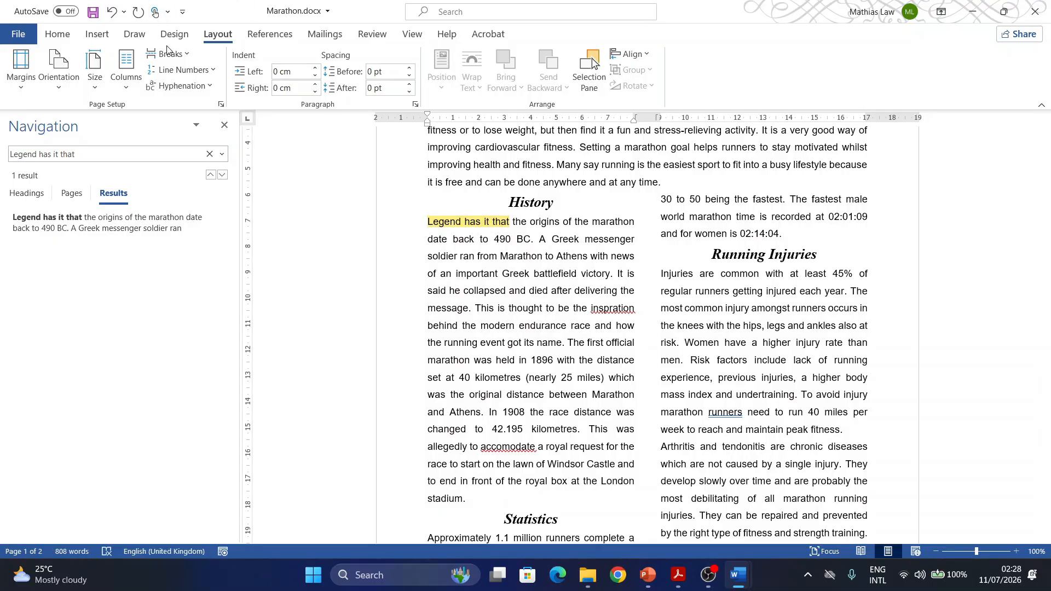
click(98, 35)
click(143, 83)
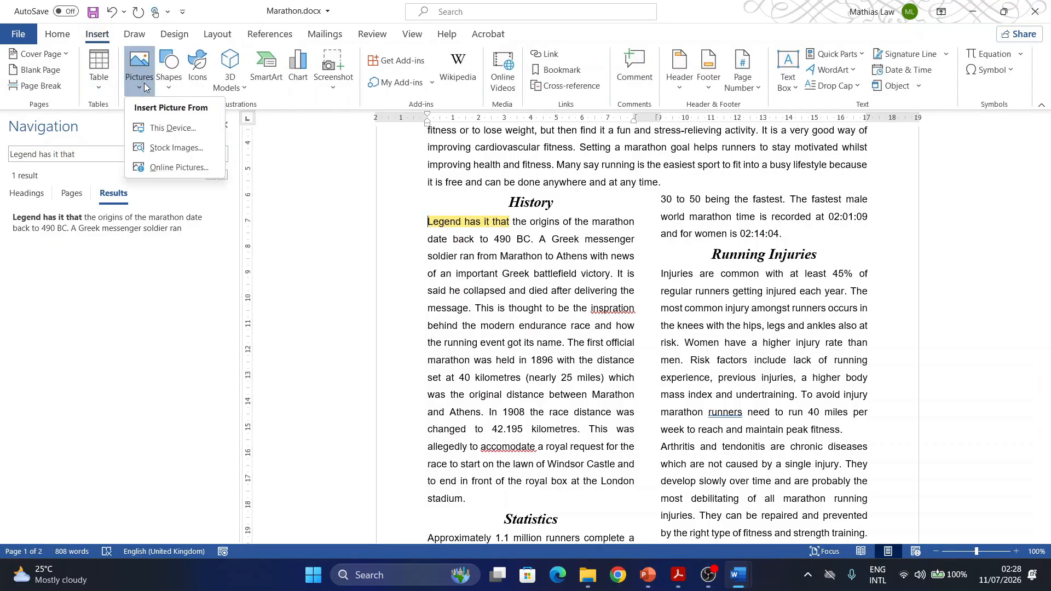
click(151, 126)
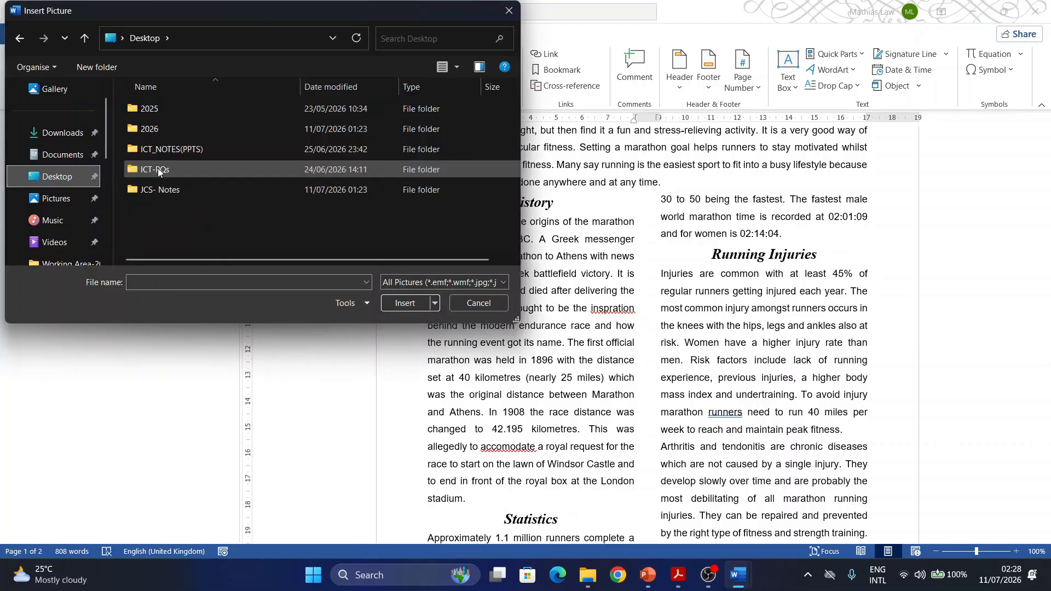
double_click(158, 169)
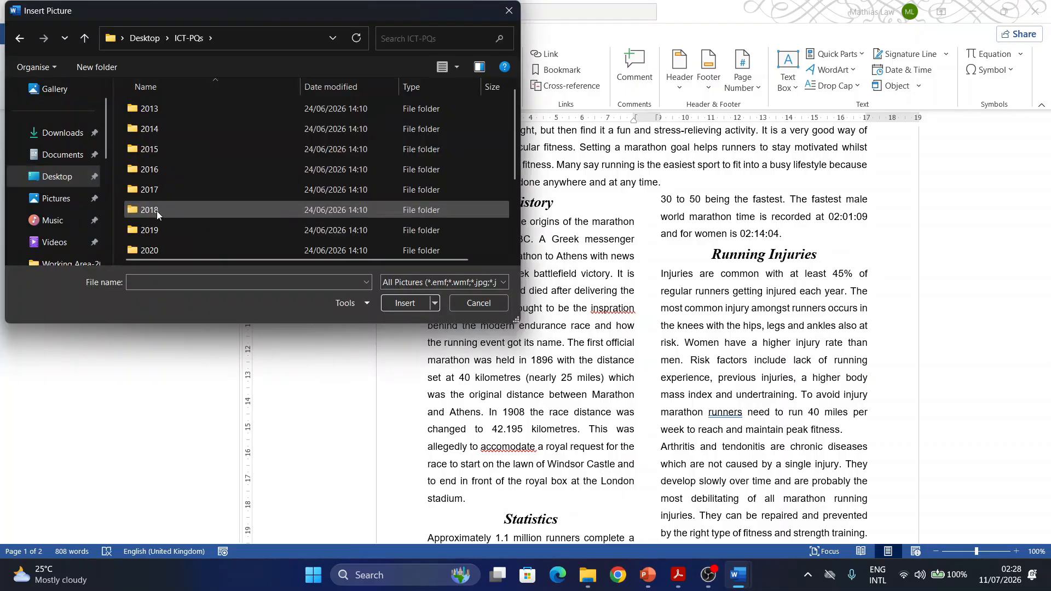
scroll(165, 219, down, 2)
click(156, 245)
double_click(156, 246)
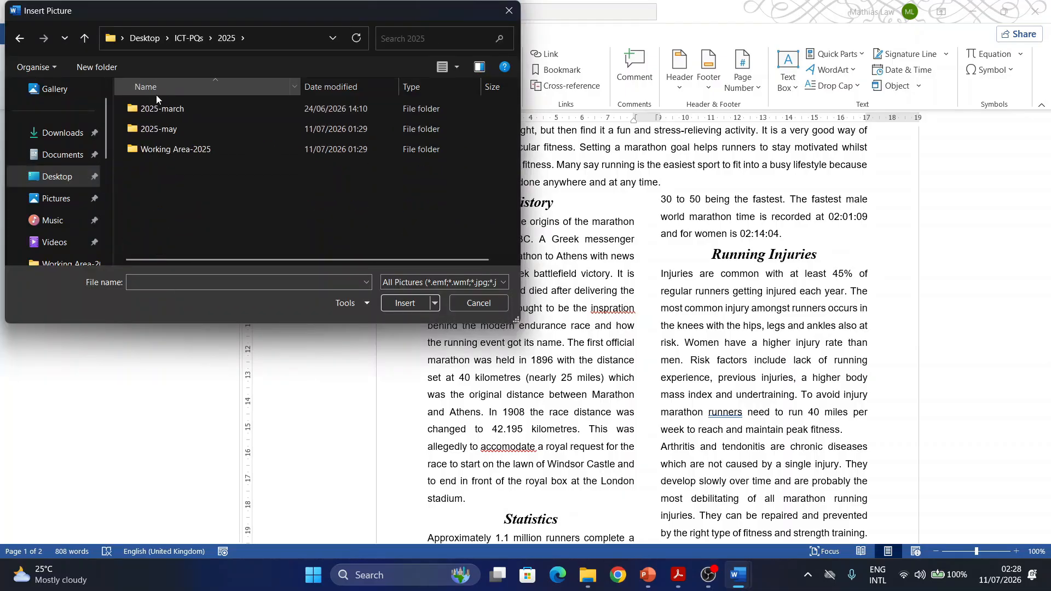
double_click(166, 147)
double_click(177, 110)
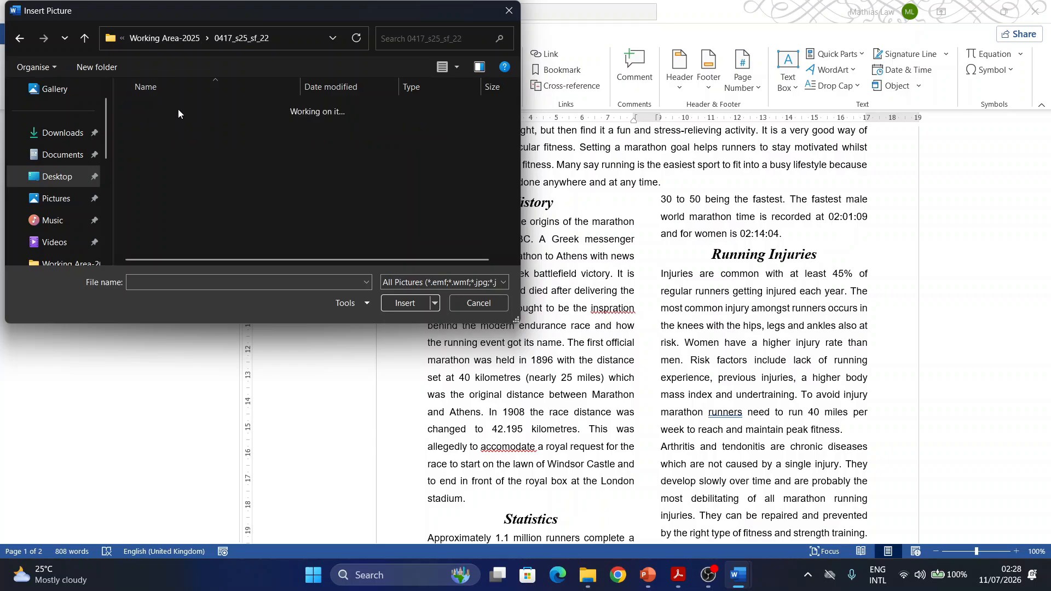
double_click(157, 133)
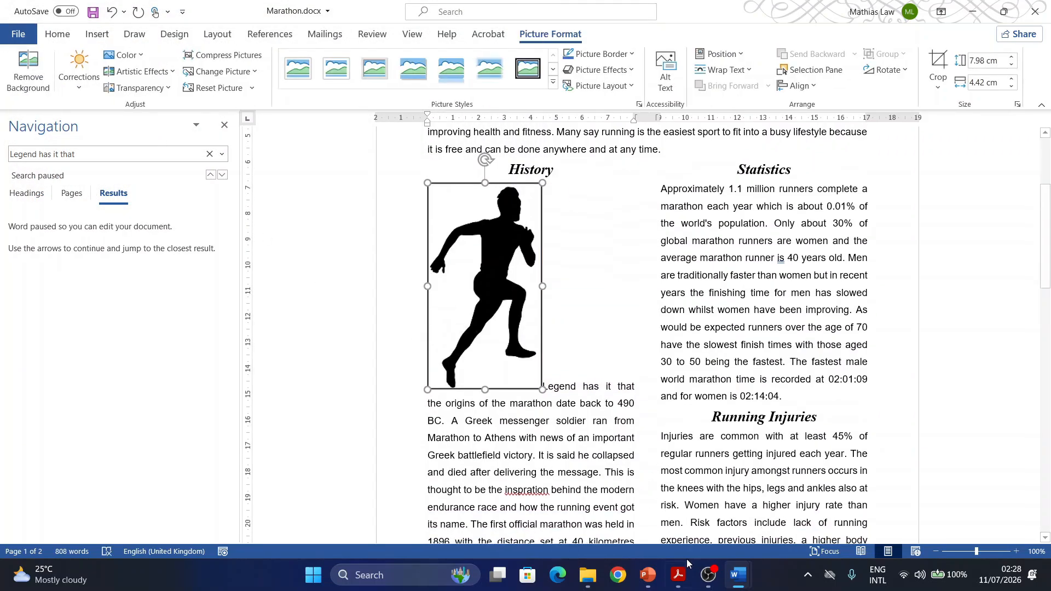
- Recheck task 10 in Acrobat and flip the runner image horizontally in Word so the man faces left
click(679, 575)
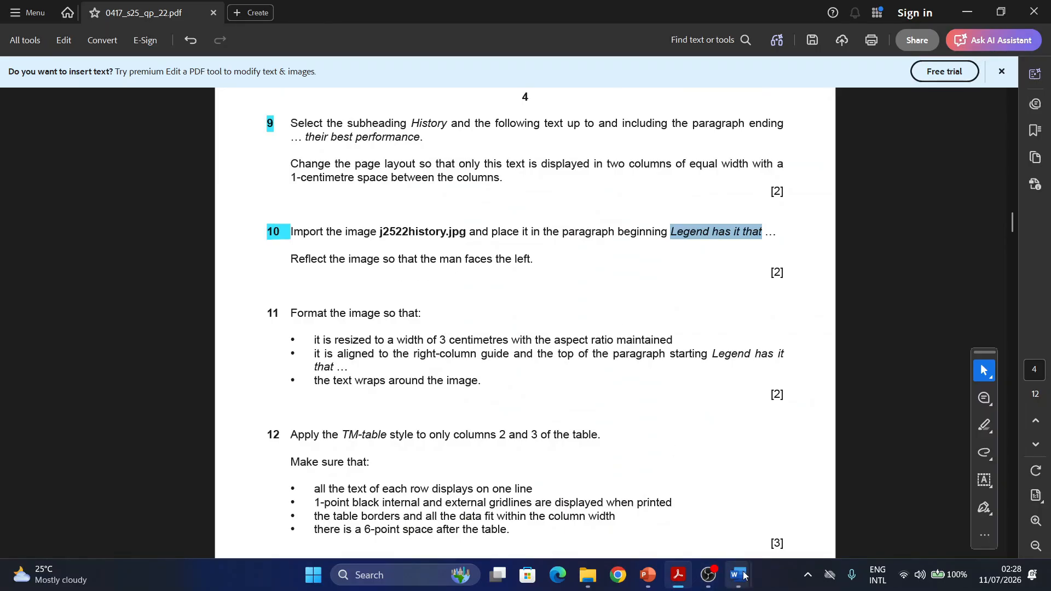
mouse_move(738, 575)
click(797, 522)
right_click(501, 311)
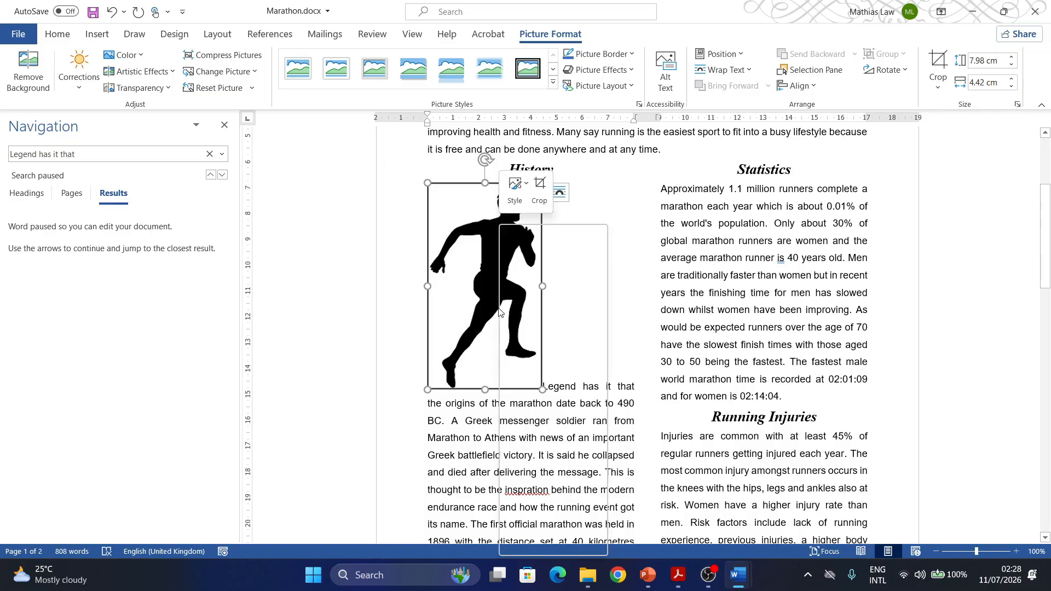
click(460, 309)
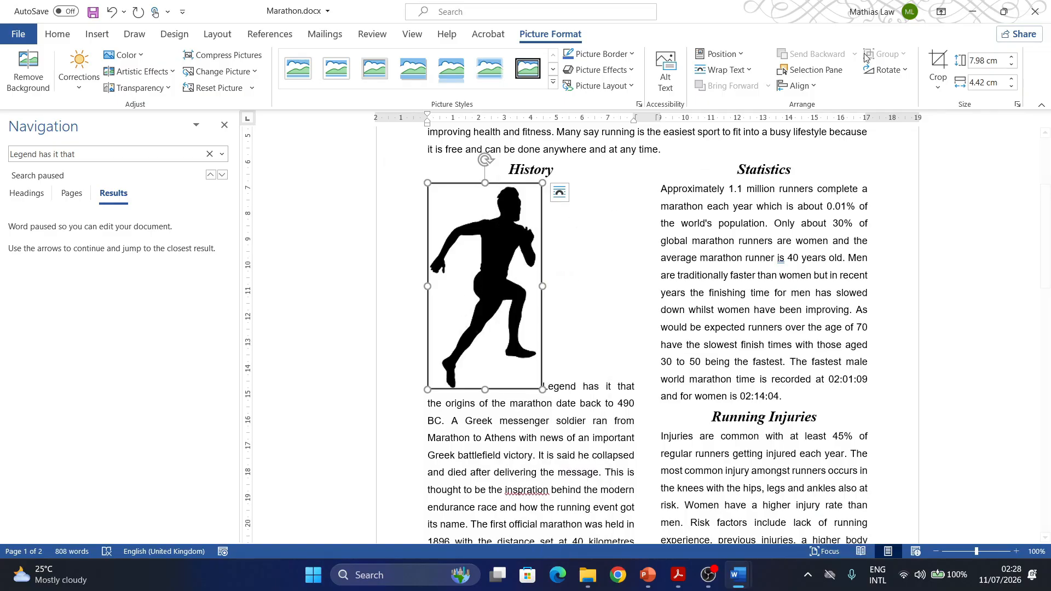
click(906, 71)
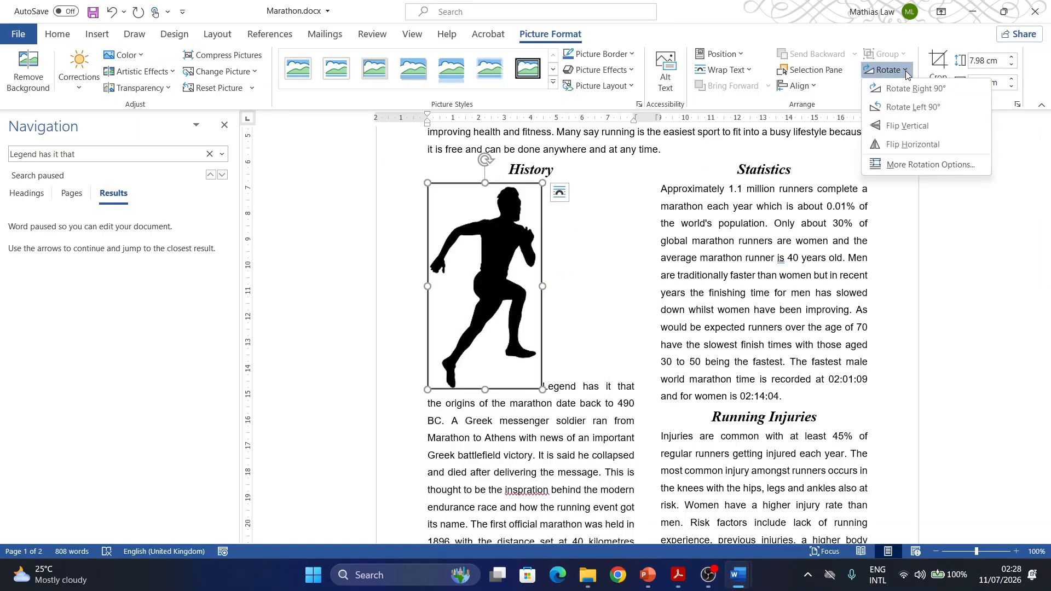
click(900, 146)
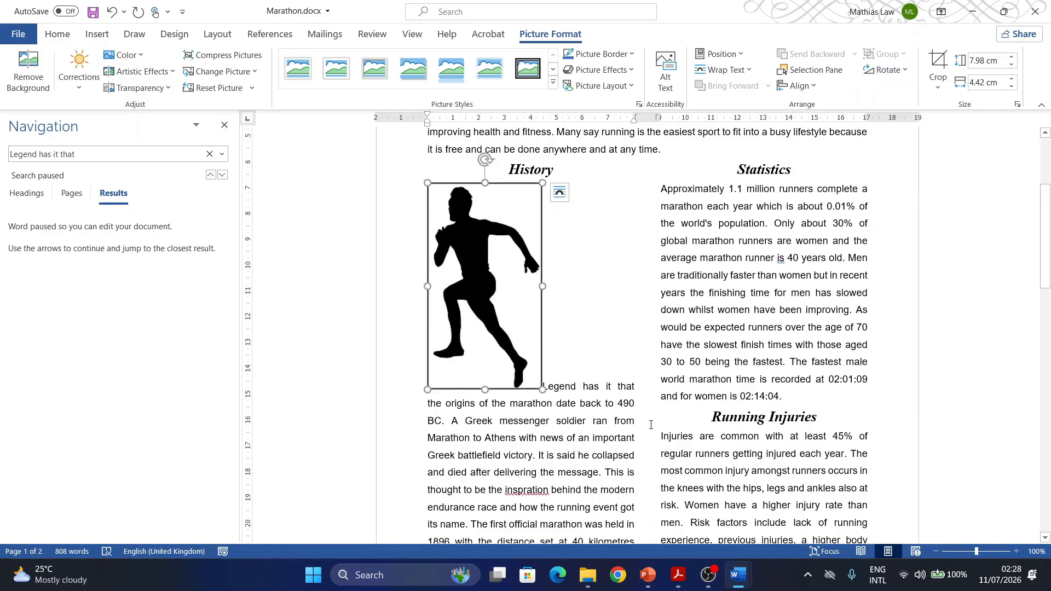
- Switch to Acrobat and highlight the task 11 number in the exam paper
click(679, 575)
scroll(333, 258, down, 1)
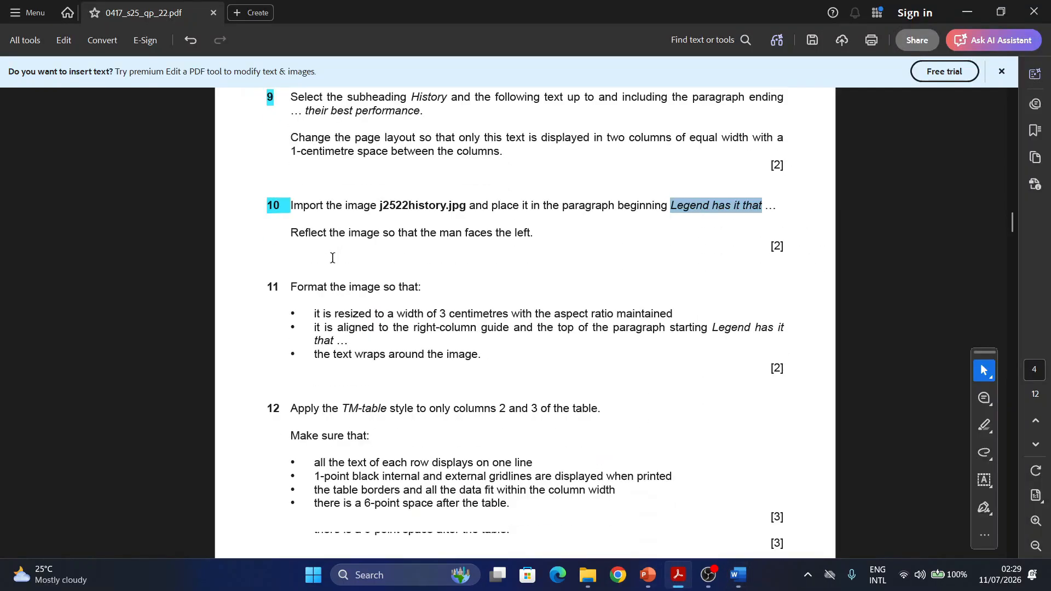
scroll(333, 258, down, 3)
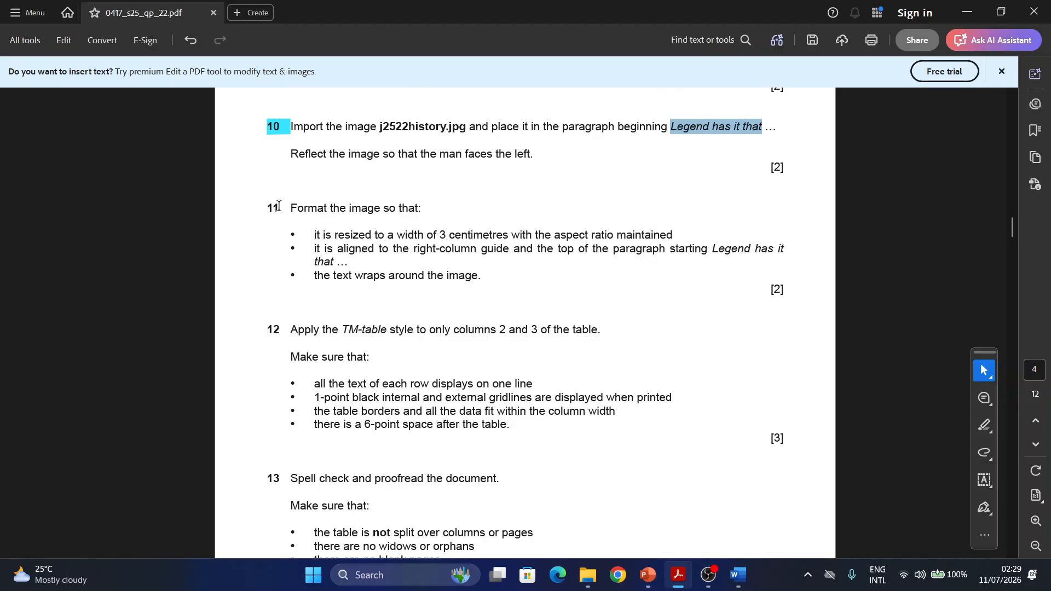
drag(278, 206, 242, 208)
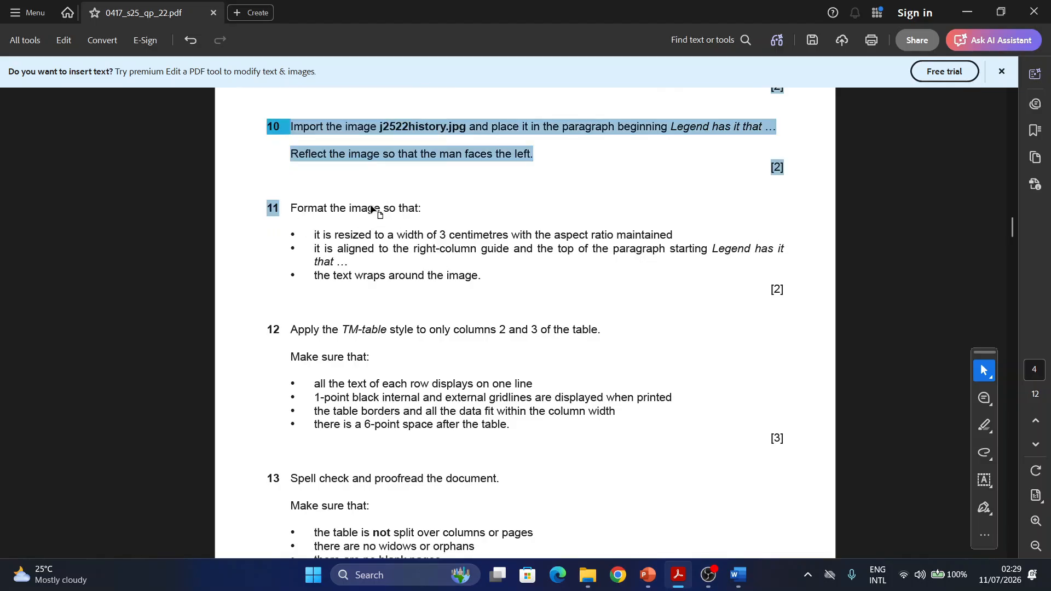
click(284, 207)
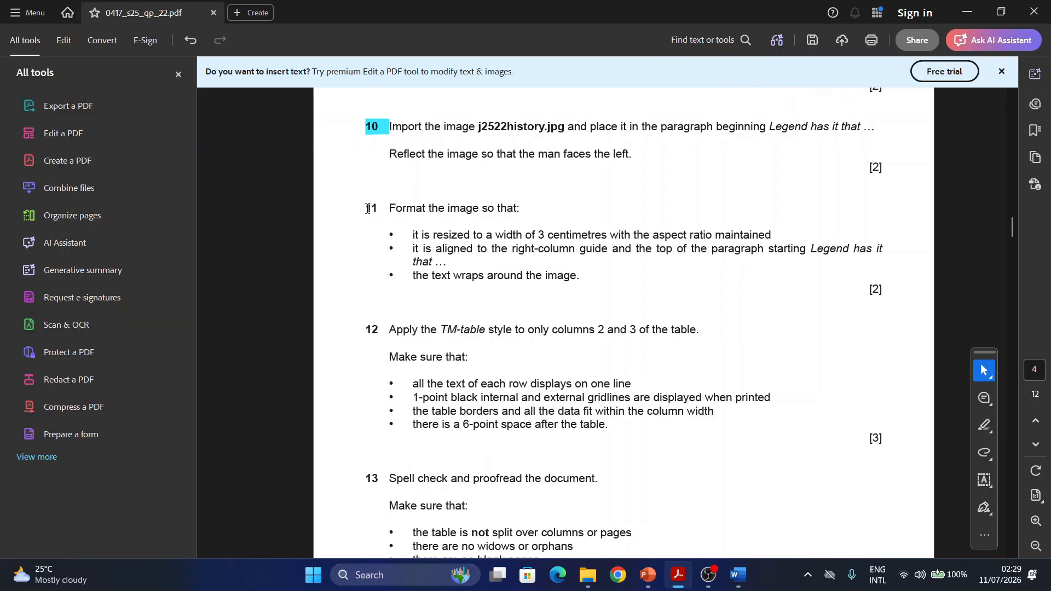
drag(367, 209, 382, 210)
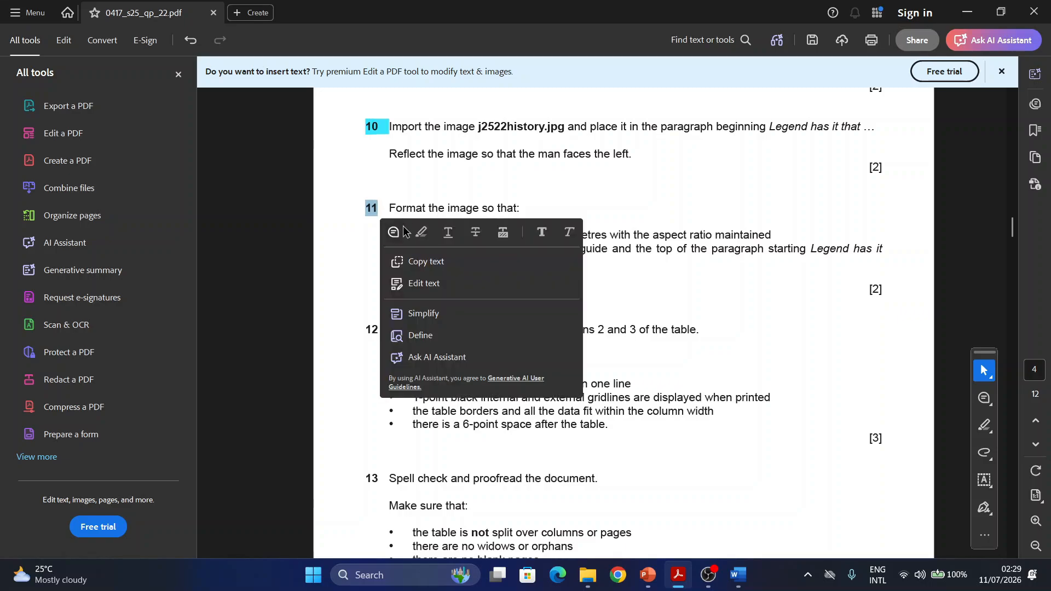
click(424, 233)
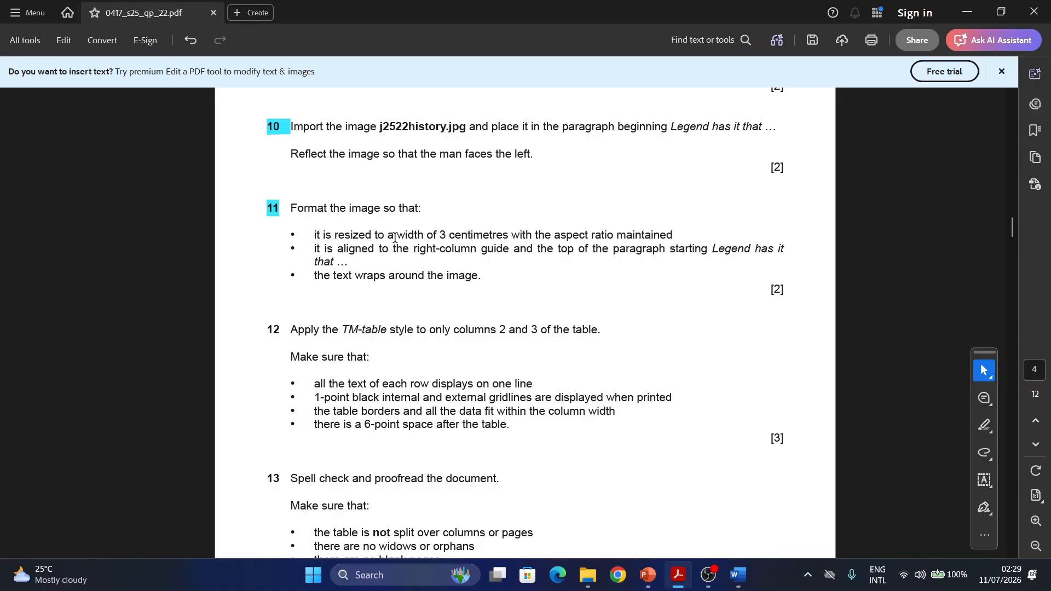
- Highlight "width of 3 centimetres with the aspect ratio maintained" and the right-column alignment wording in task 11
drag(394, 234, 673, 234)
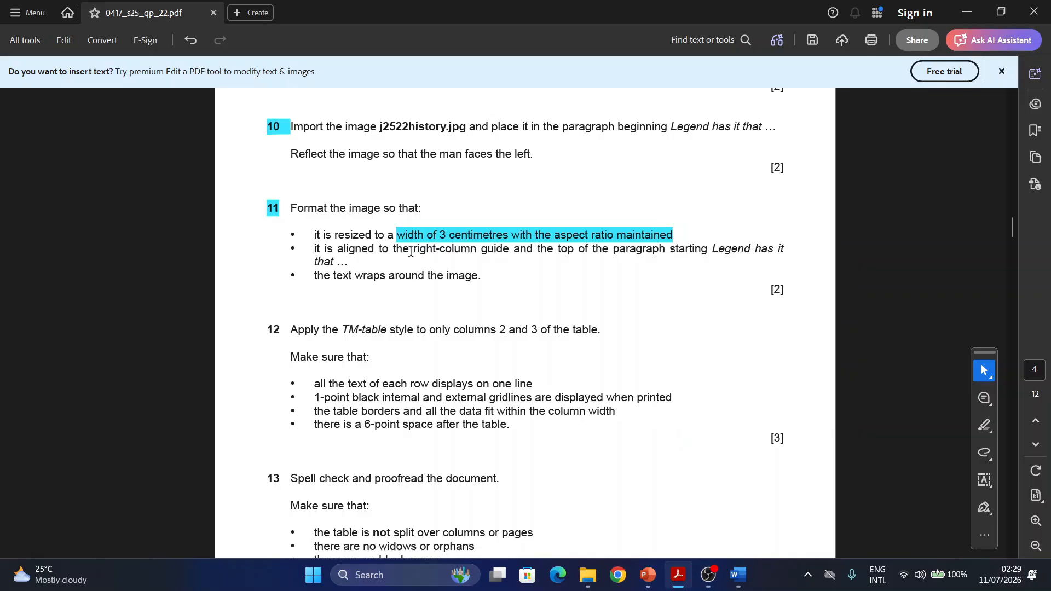
drag(412, 251, 475, 257)
right_click(475, 256)
click(510, 258)
- Switch to the Marathon document in Word and resize the runner image to 3 cm wide with the aspect ratio locked
mouse_move(738, 575)
mouse_move(745, 488)
click(810, 509)
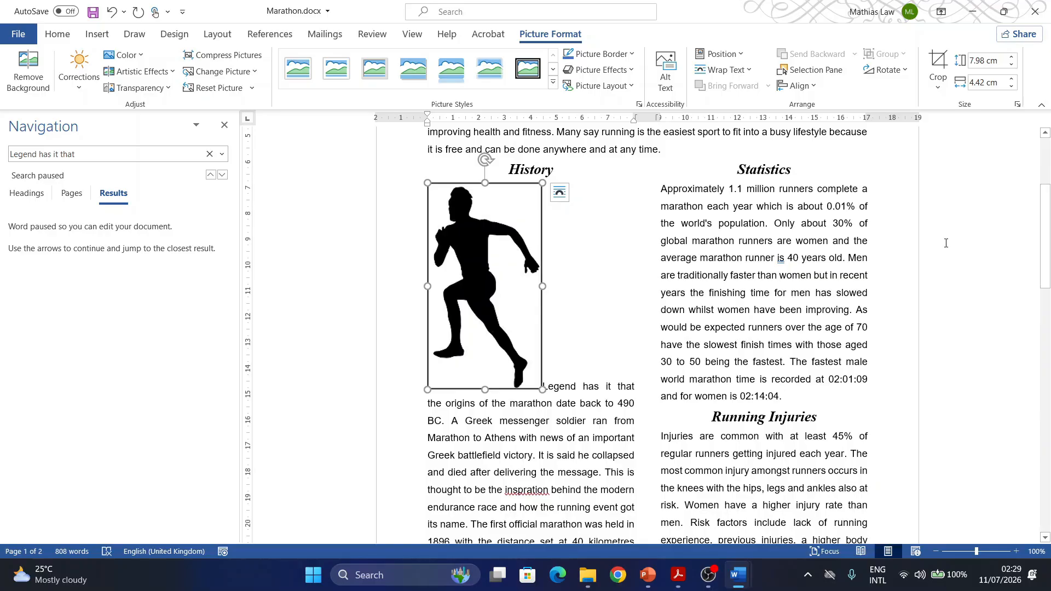
click(1016, 104)
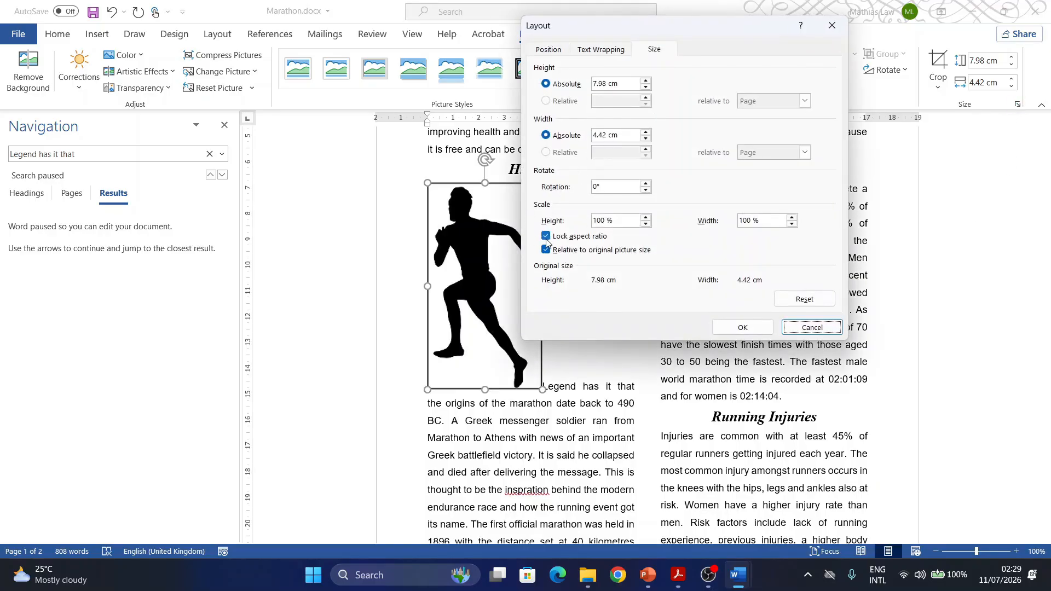
drag(620, 135, 592, 135)
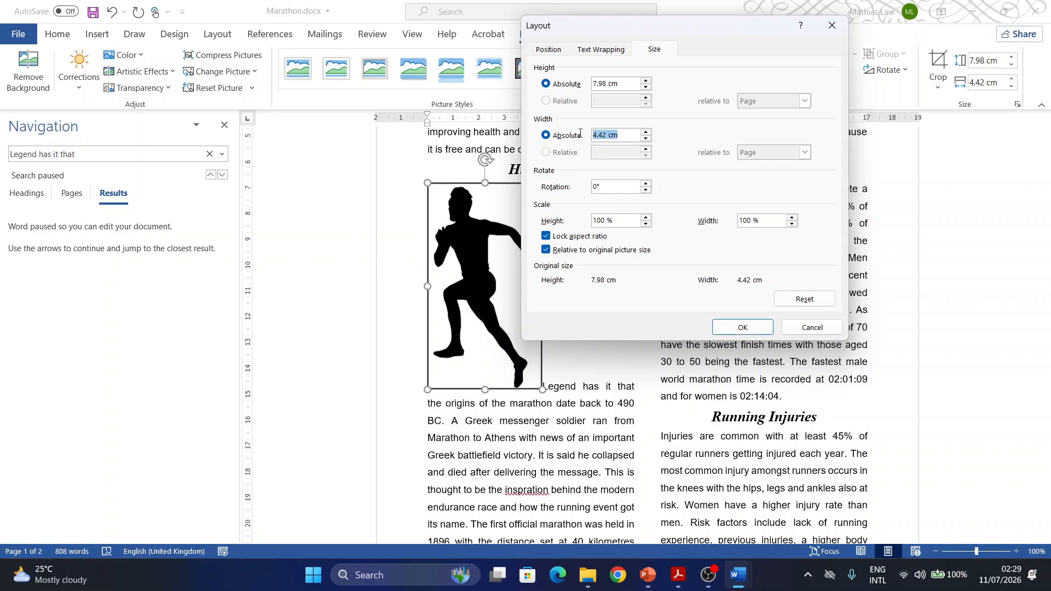
text(3)
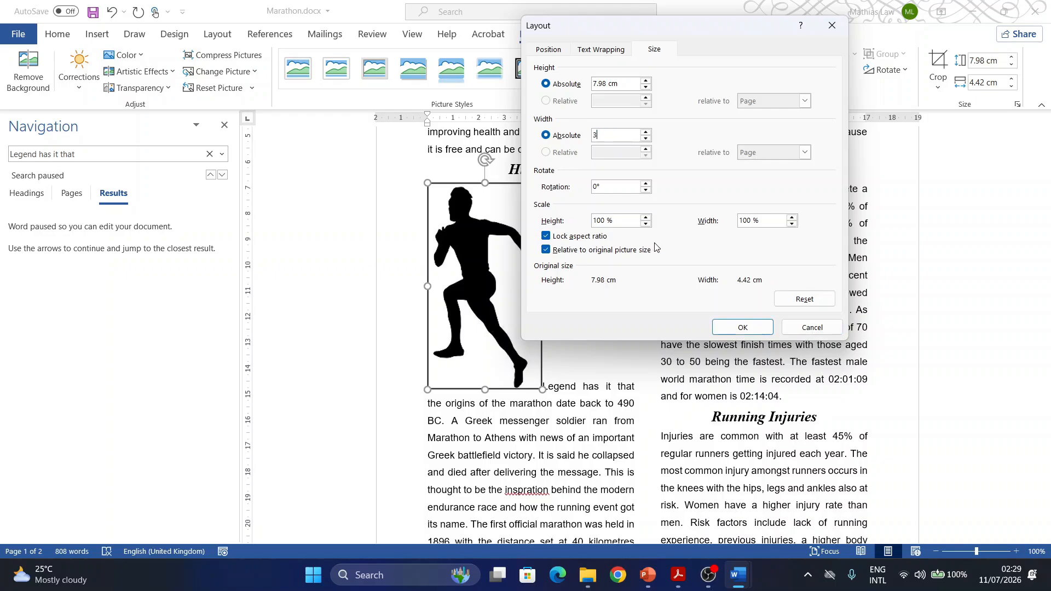
click(741, 328)
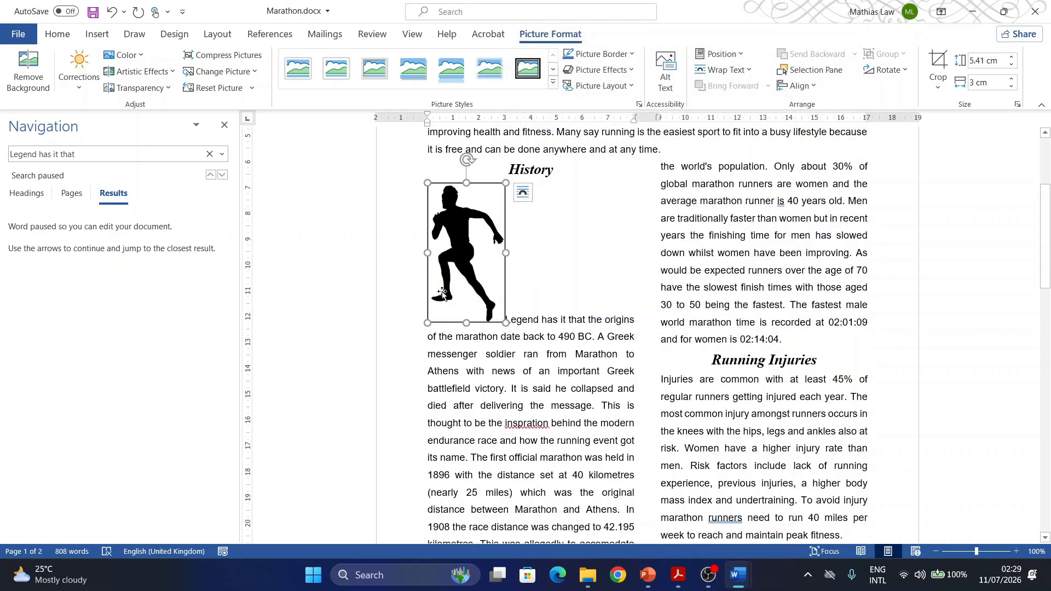
- Set the runner image to Square text wrapping and align it with the column's right edge and the top of the "Legend has it that" paragraph
right_click(458, 267)
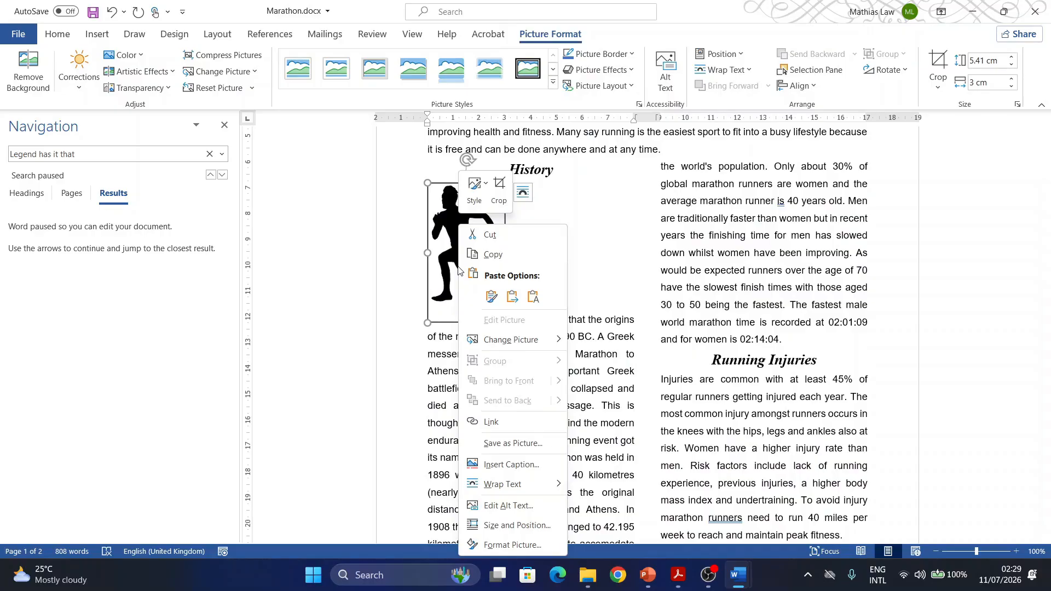
mouse_move(545, 483)
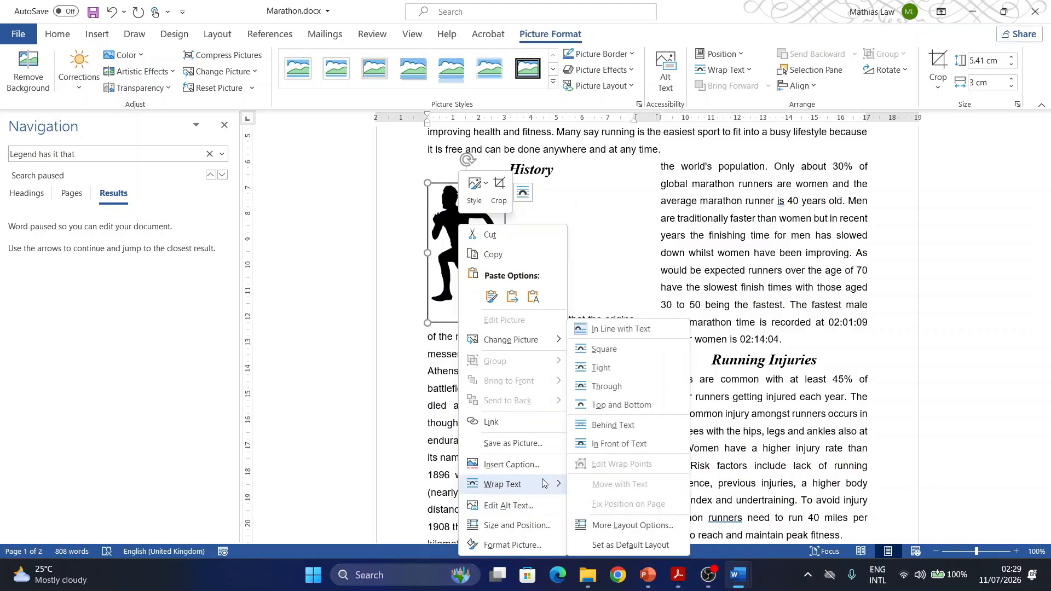
click(606, 426)
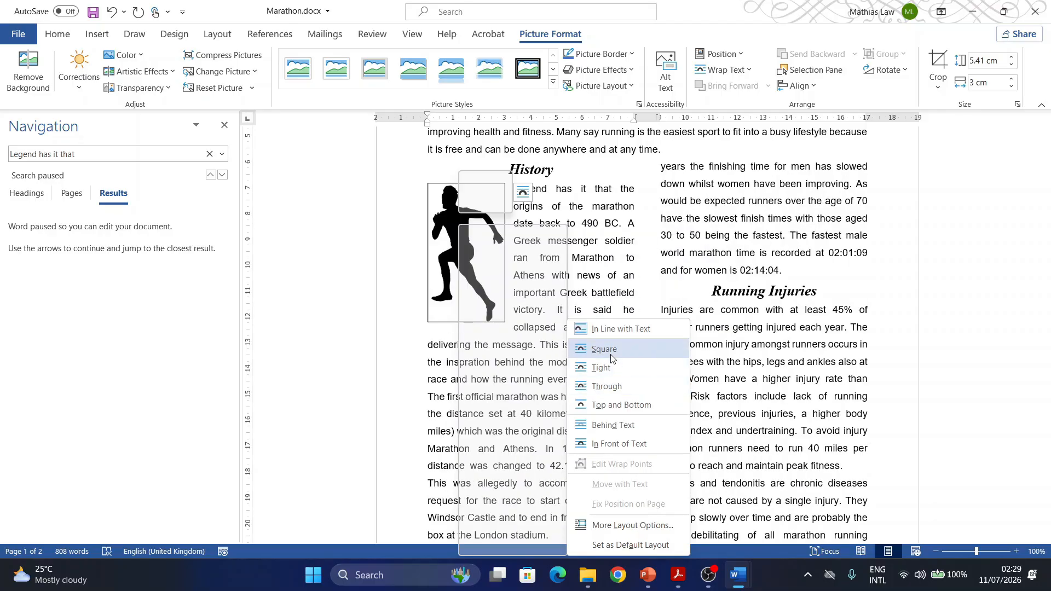
click(610, 350)
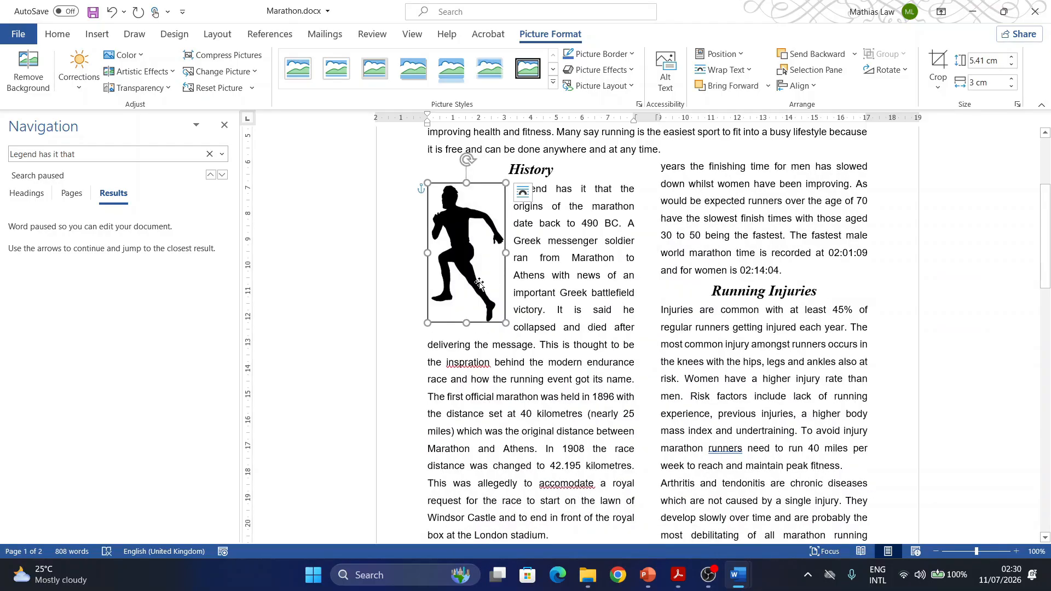
drag(479, 283, 609, 289)
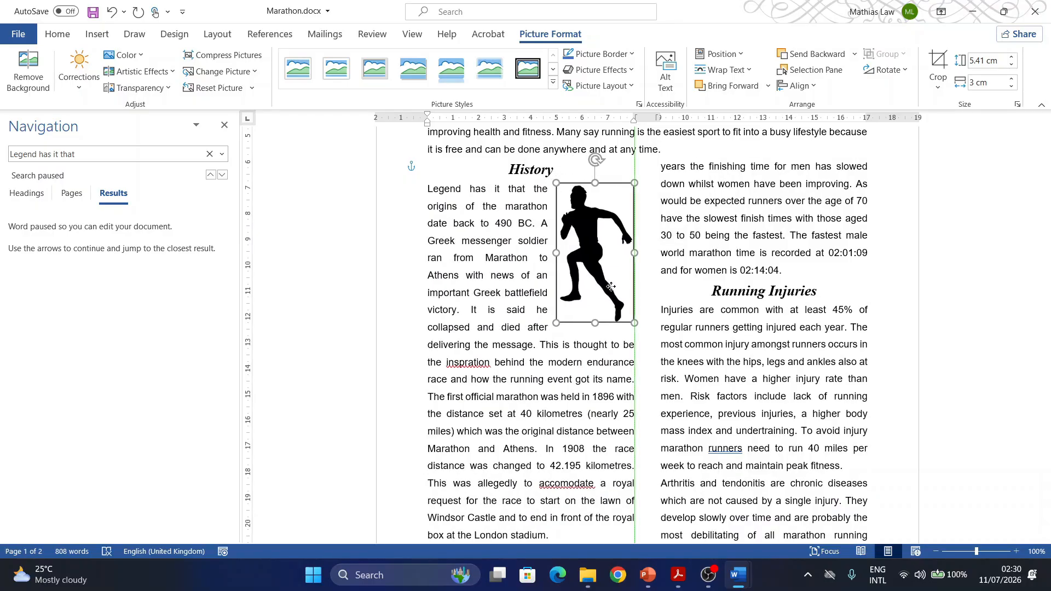
drag(614, 296, 613, 296)
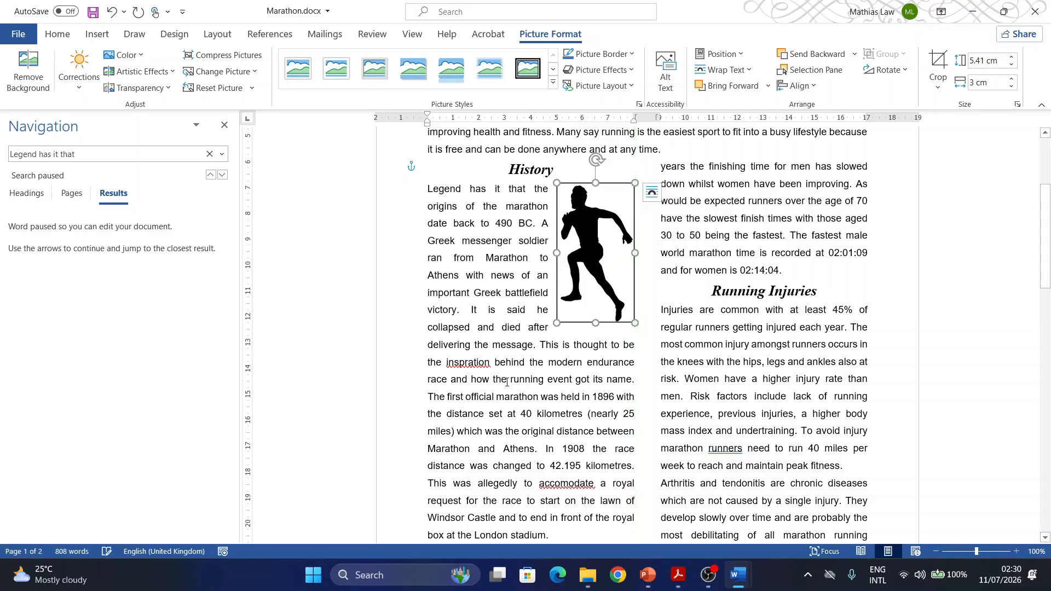
drag(605, 243, 602, 244)
- Switch to Acrobat and highlight the task 12 number in the exam paper
click(739, 575)
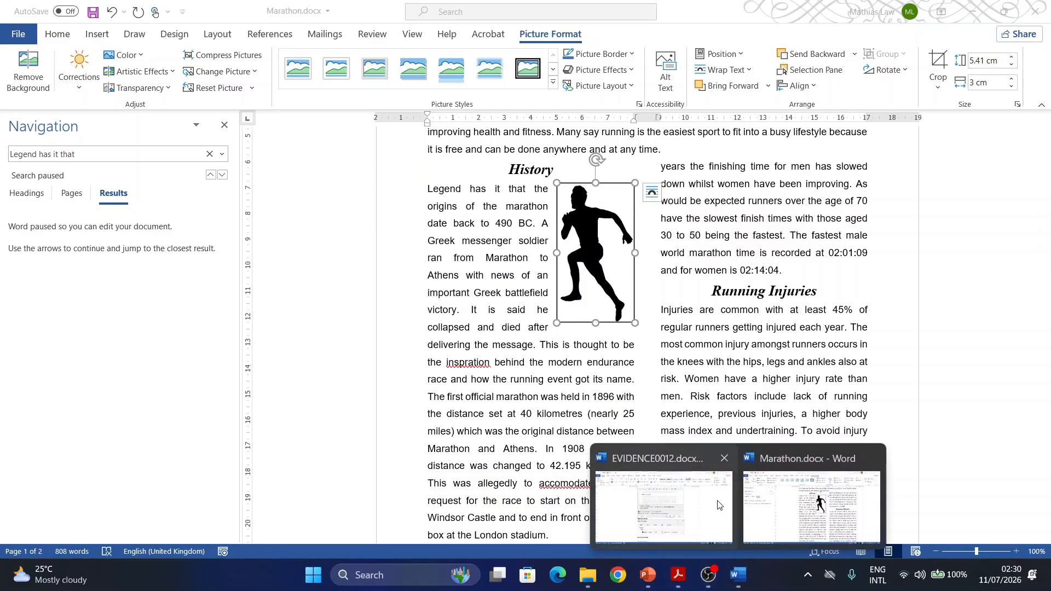
click(680, 579)
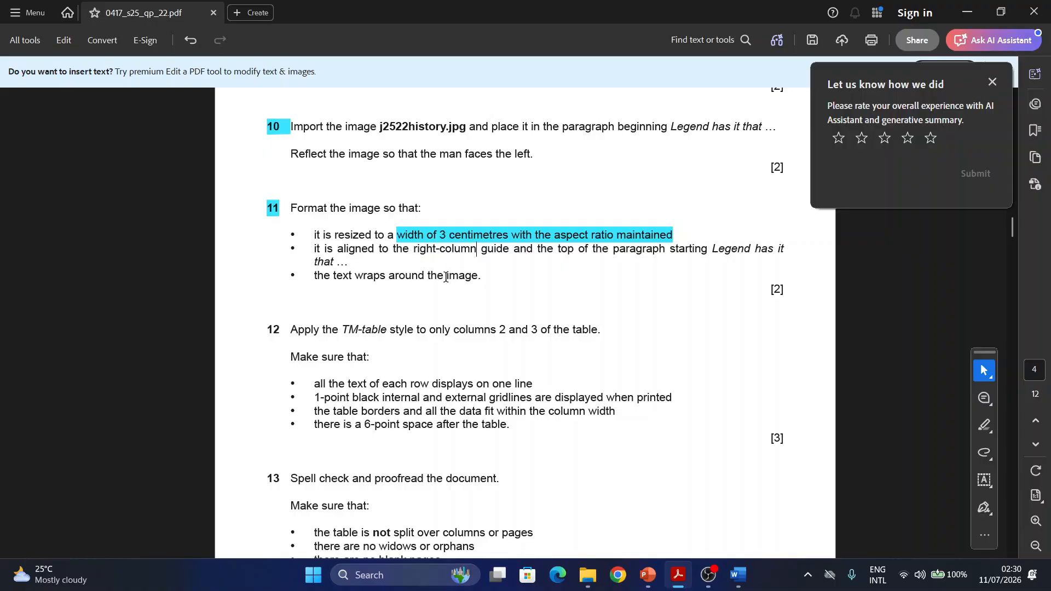
scroll(383, 290, down, 1)
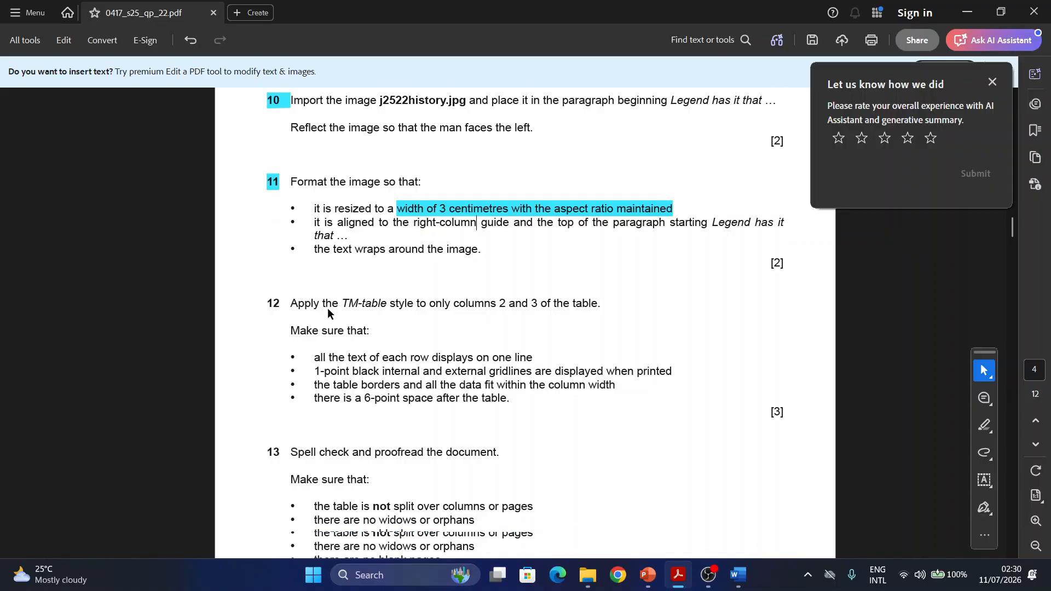
drag(279, 303, 258, 305)
scroll(304, 323, down, 4)
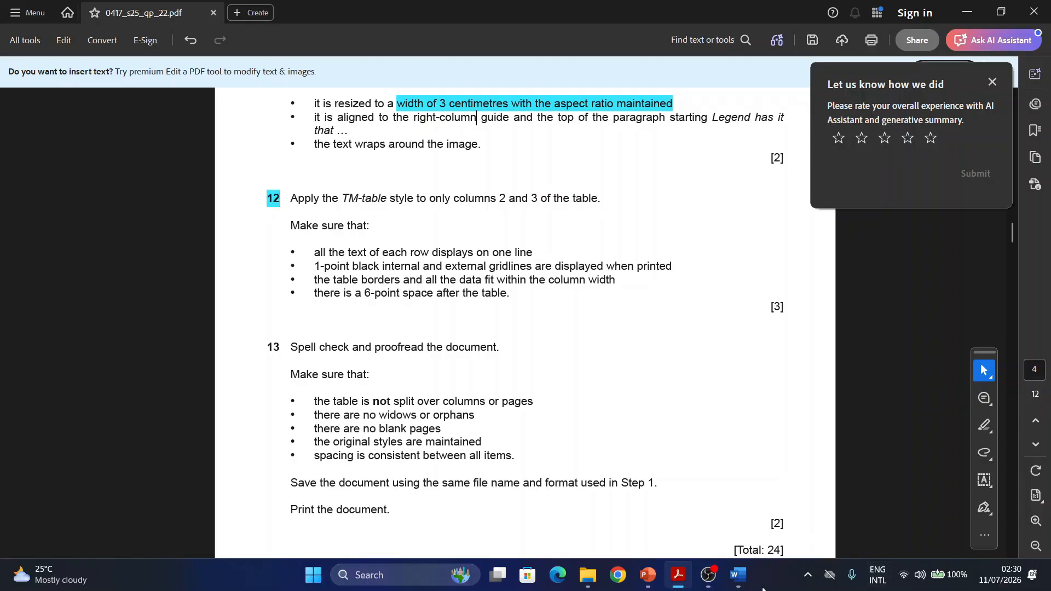
- Return to the Marathon document in Word and apply the TM-table style to columns 2 and 3 of the Age Graded table
mouse_move(734, 573)
click(780, 540)
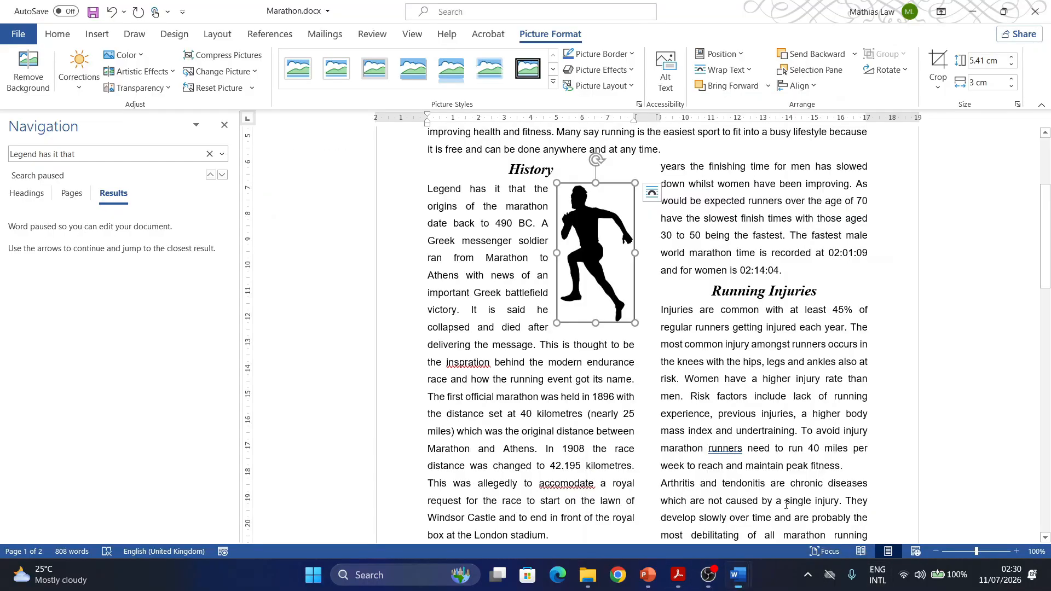
scroll(658, 403, down, 10)
scroll(657, 402, down, 1)
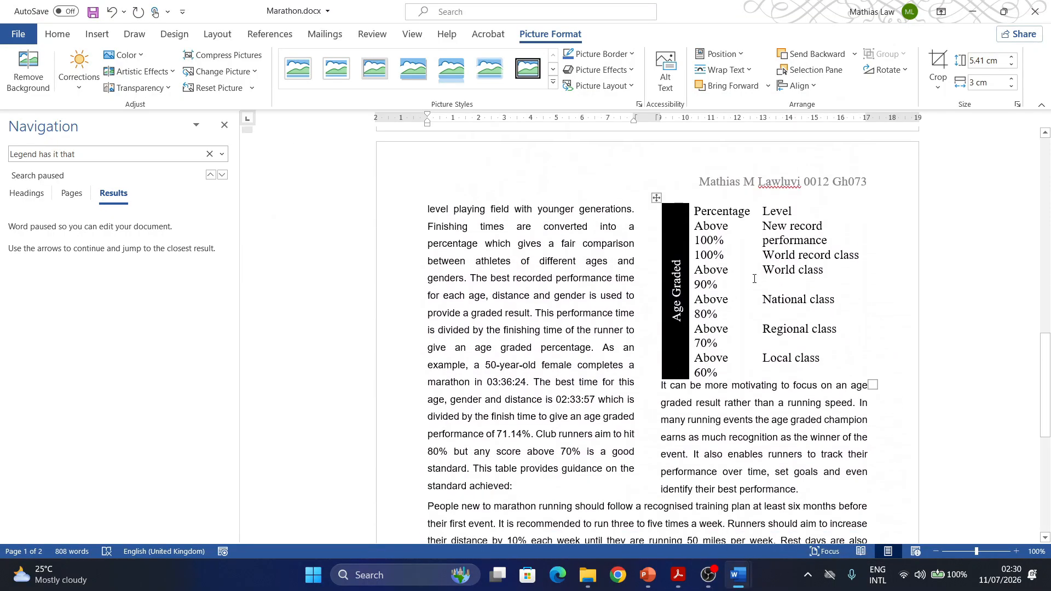
click(717, 254)
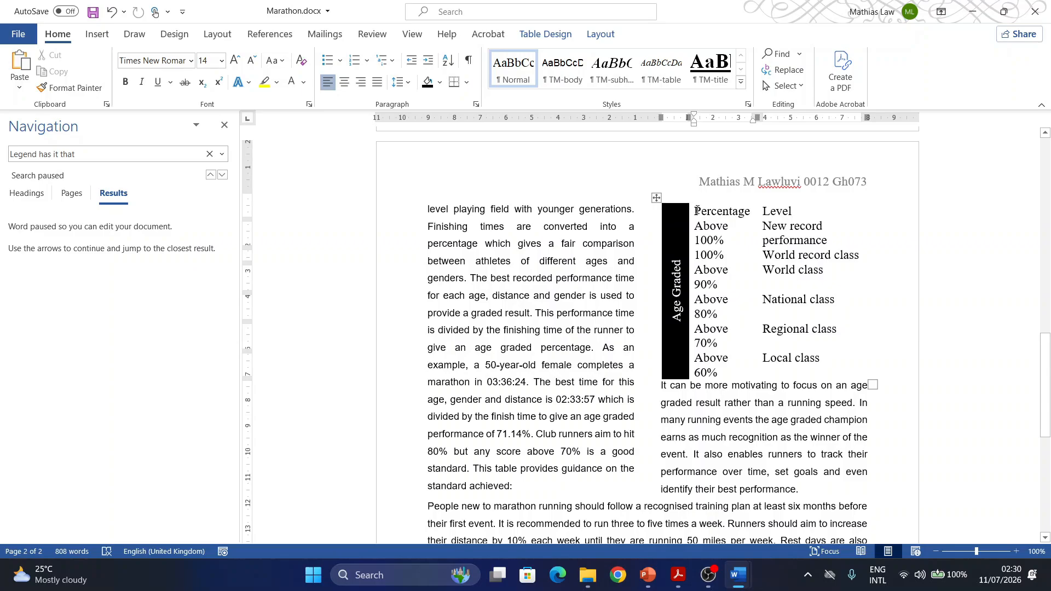
drag(697, 211, 806, 377)
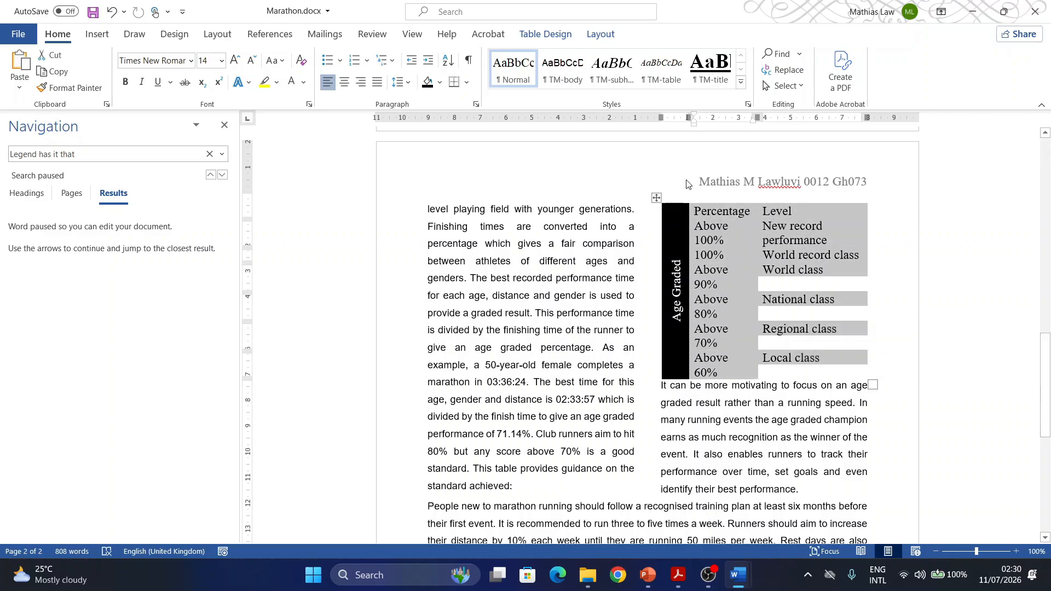
click(659, 78)
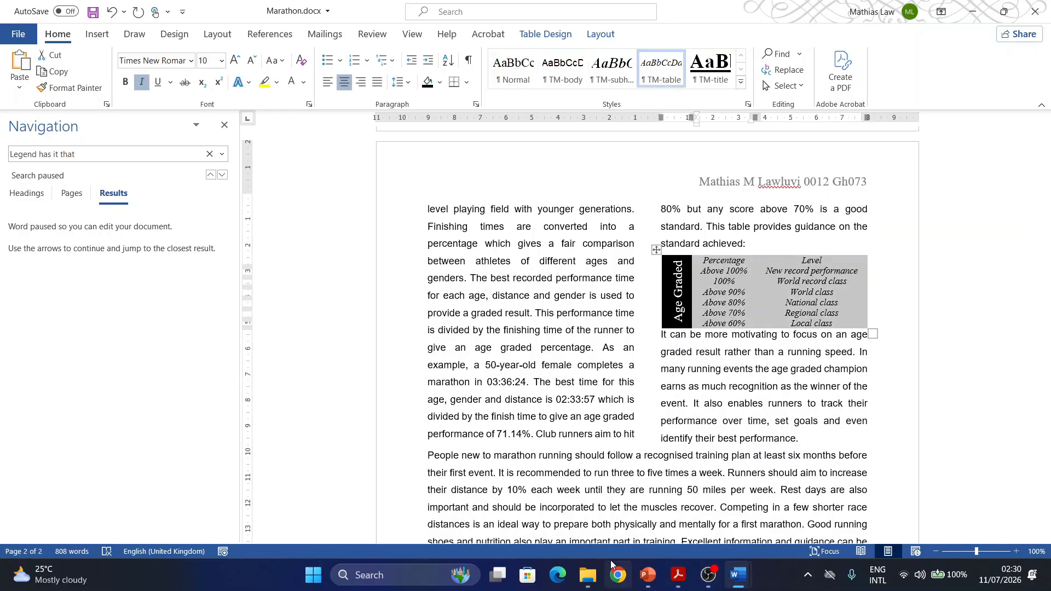
- Switch to Acrobat and highlight "1-point black internal and external gridlines are displayed when printed" in task 12
click(679, 575)
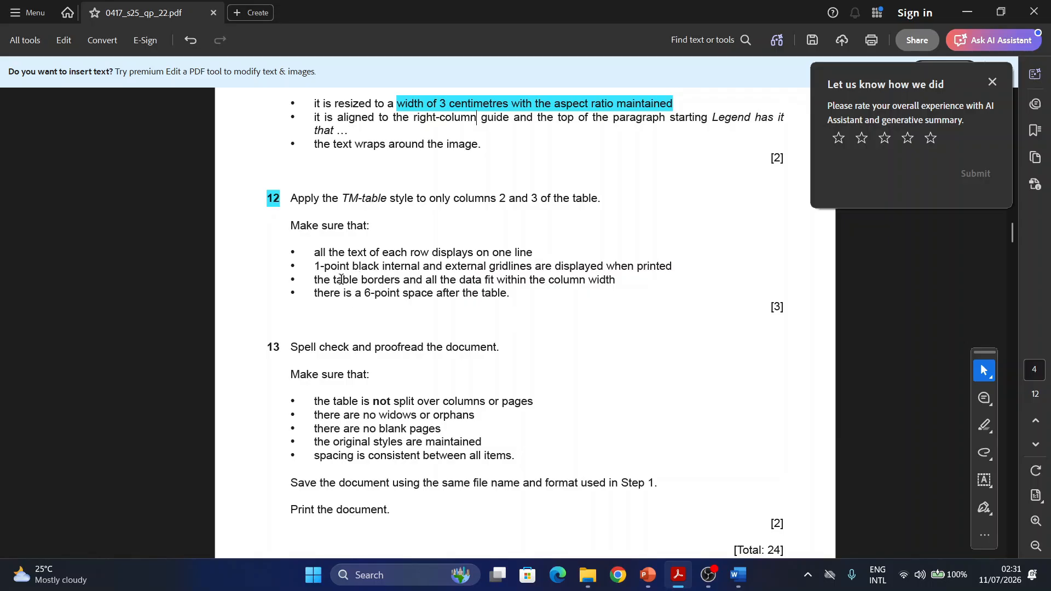
drag(315, 265, 673, 266)
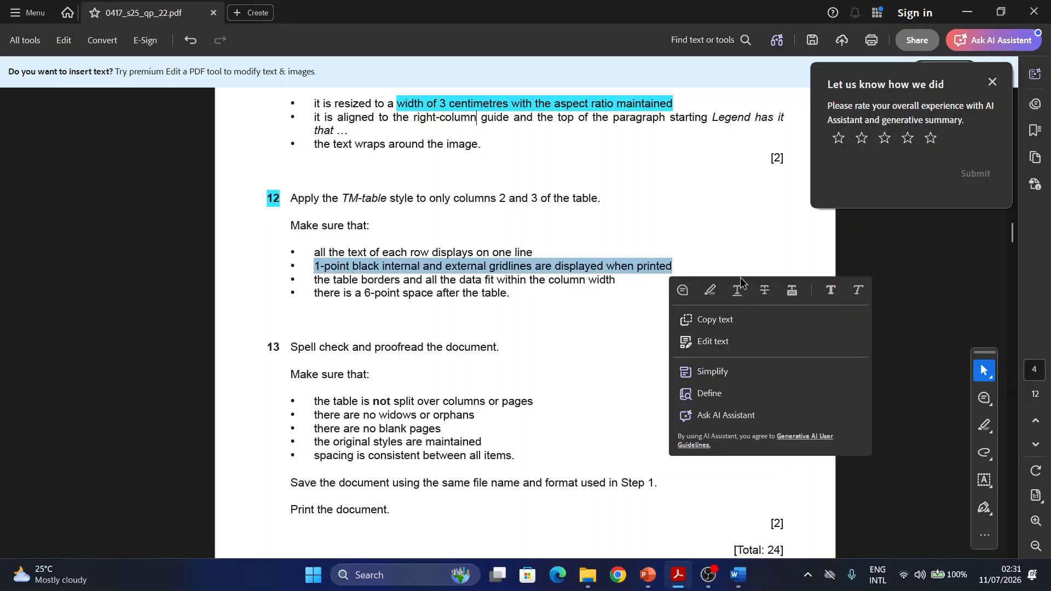
click(712, 291)
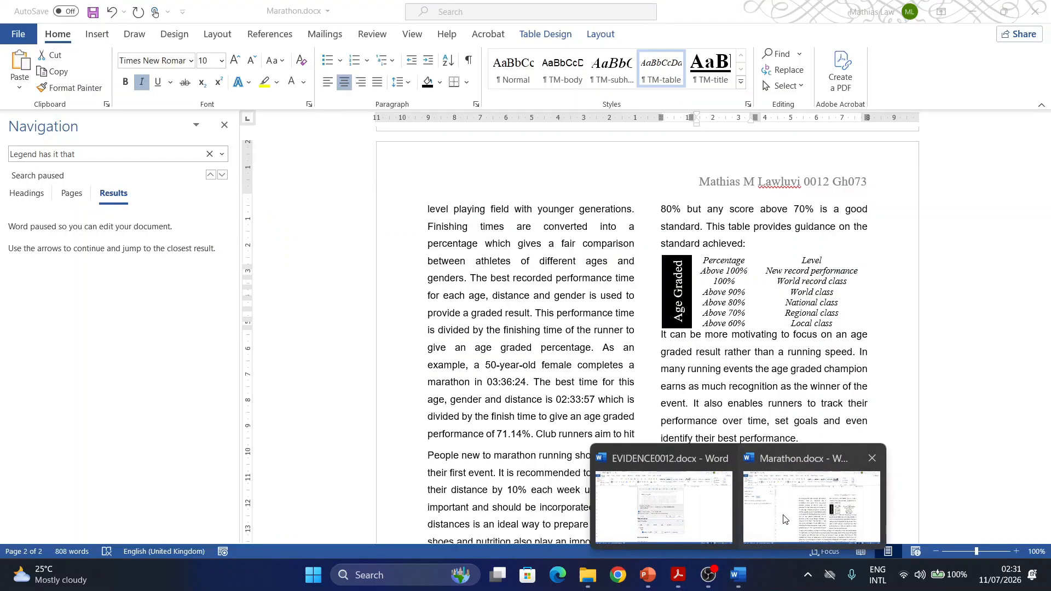
- In the Marathon document in Word, apply 1 pt borders to all internal and external edges of the Age Graded table
click(805, 507)
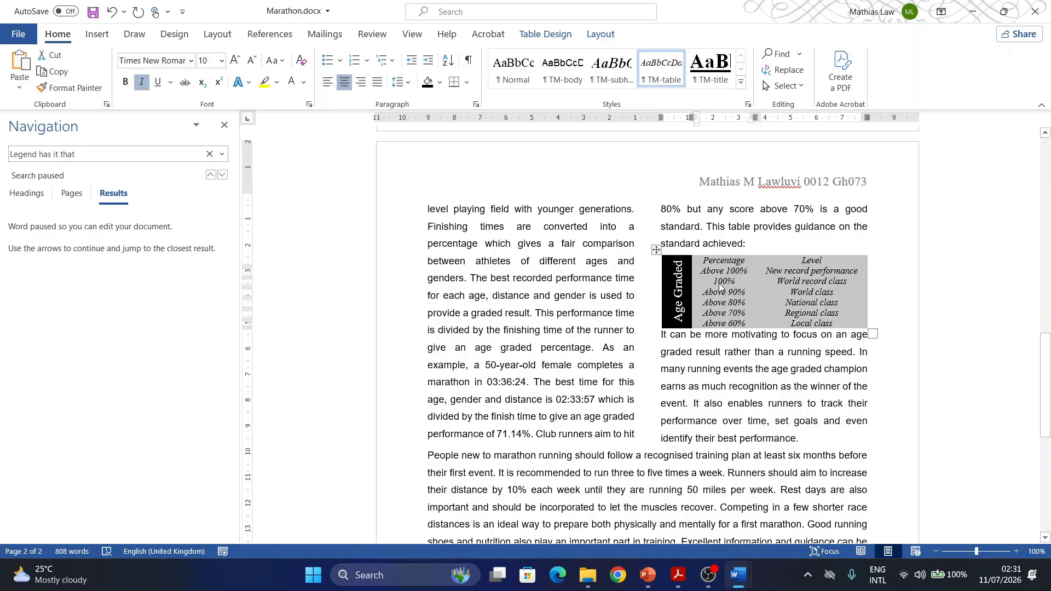
click(656, 250)
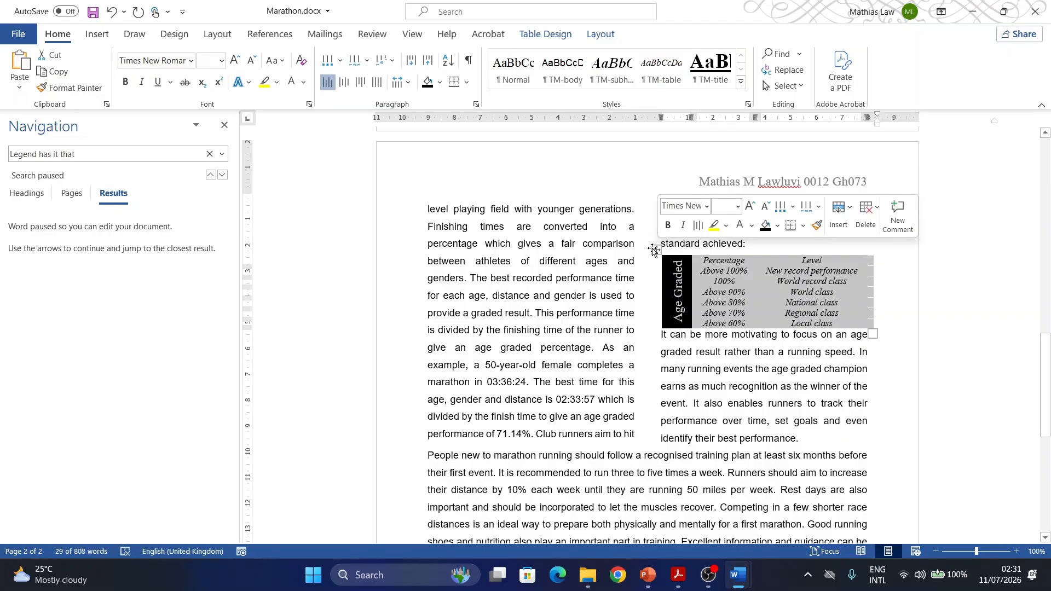
click(466, 82)
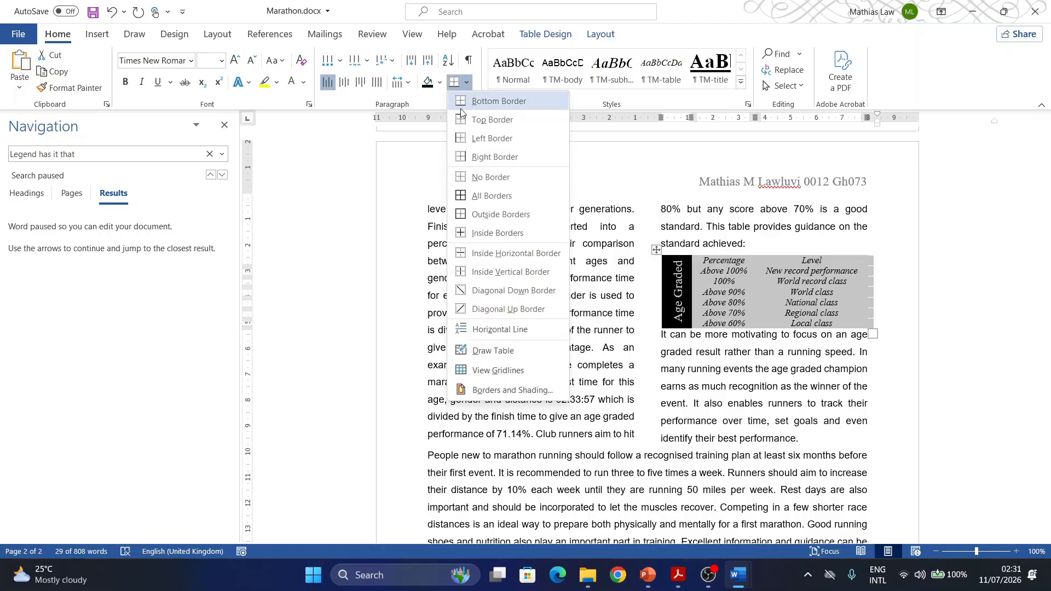
click(477, 397)
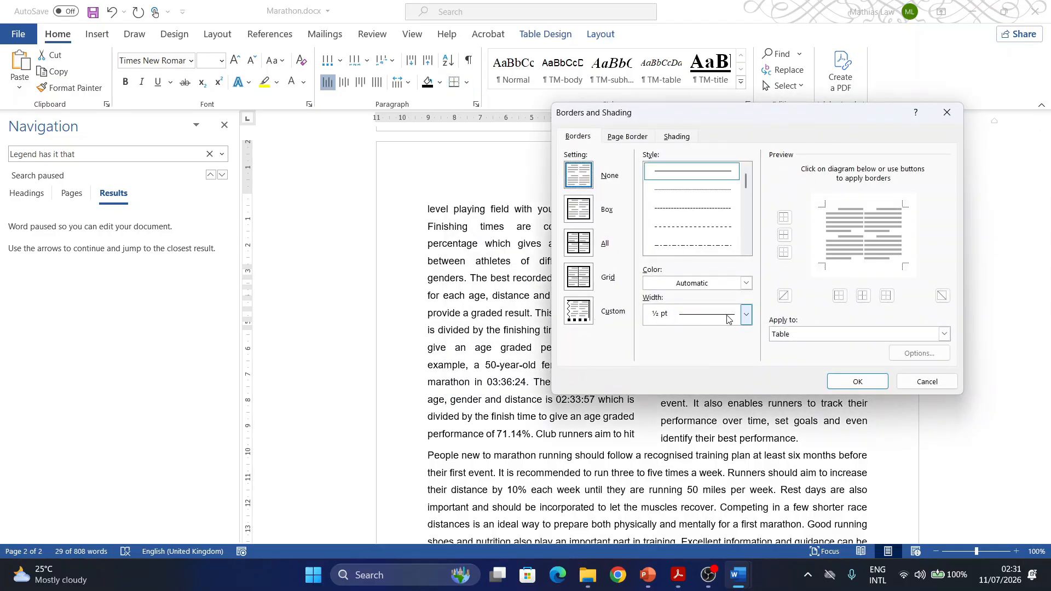
click(746, 315)
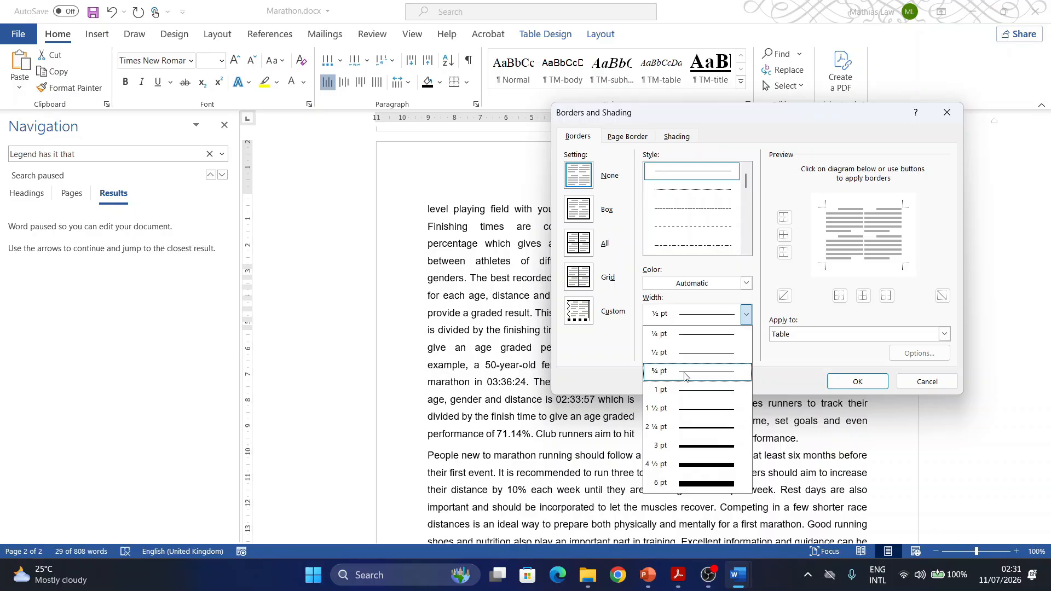
click(682, 390)
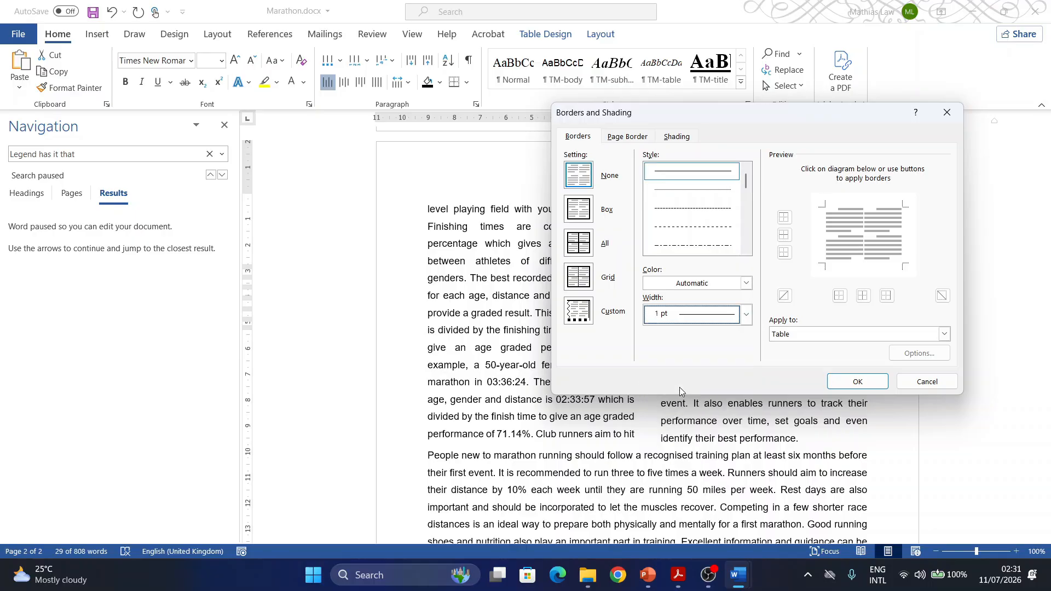
click(576, 250)
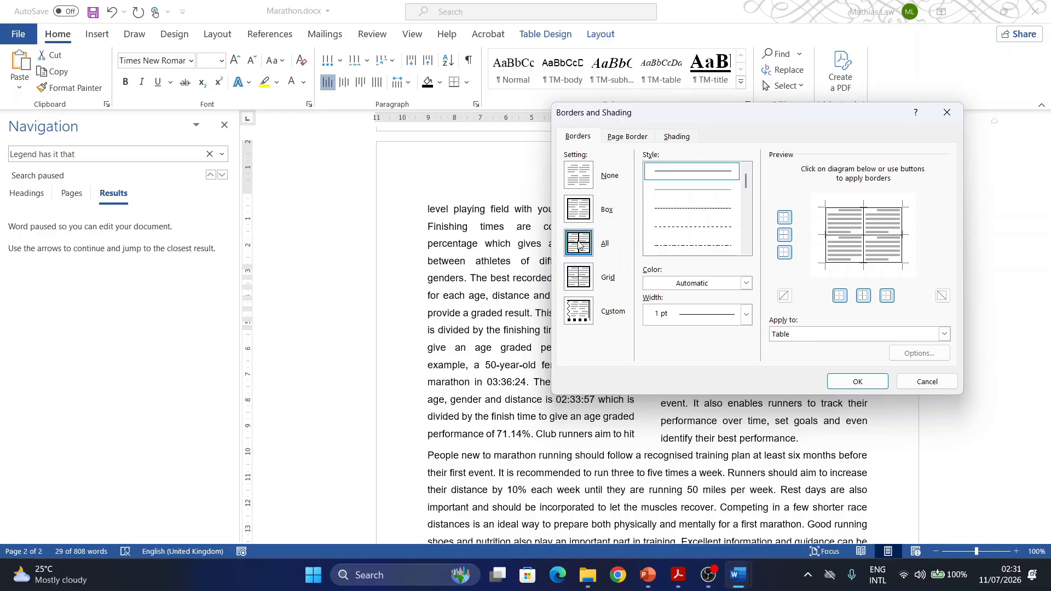
click(861, 382)
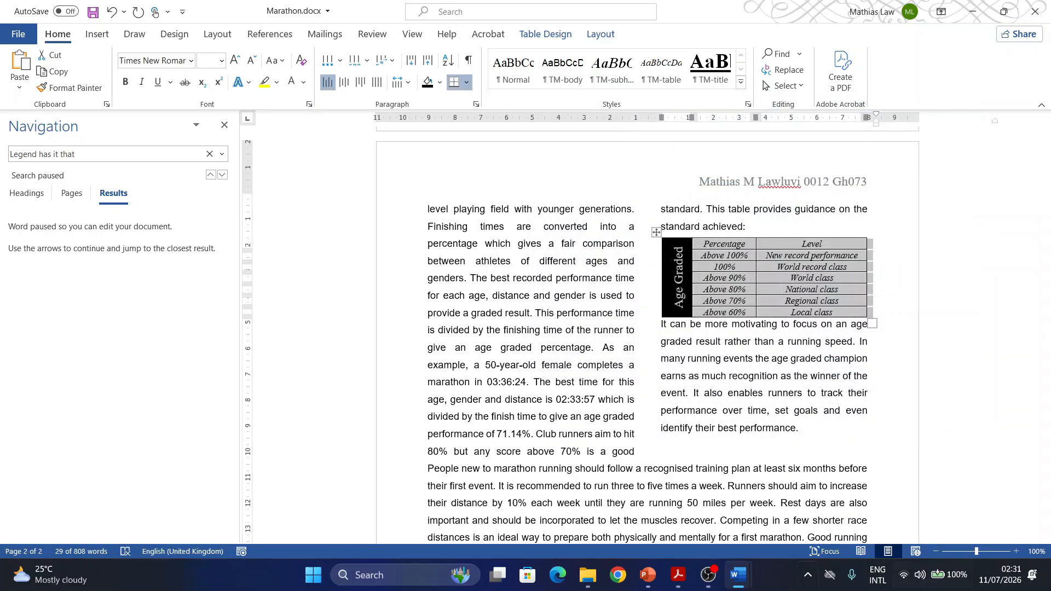
- Check the remaining task 12 requirements in Acrobat, then in the Marathon document in Word set 6 pt spacing before the paragraph following the Age Graded table
click(677, 574)
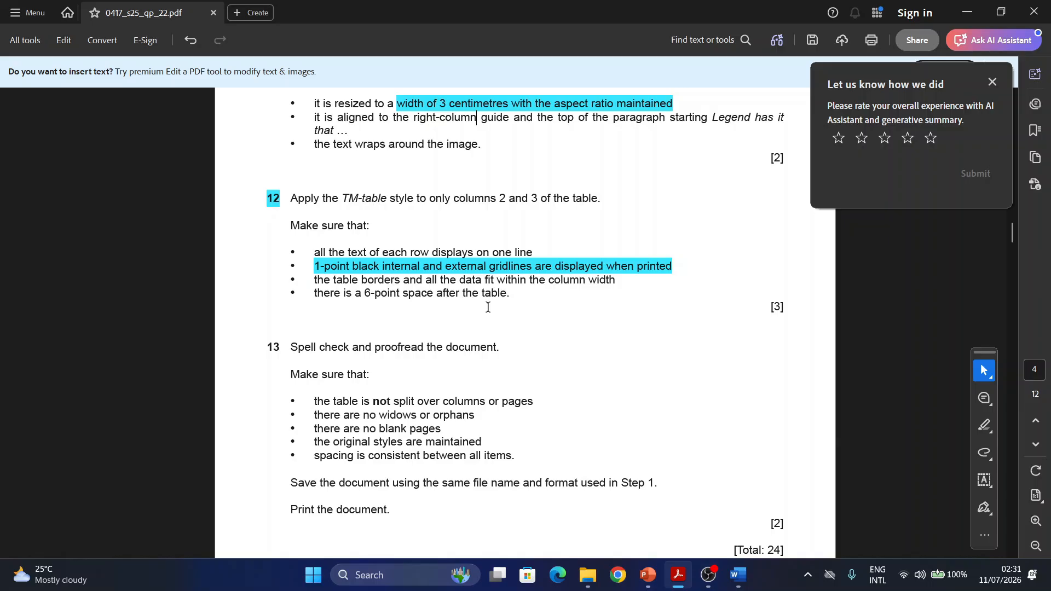
mouse_move(738, 575)
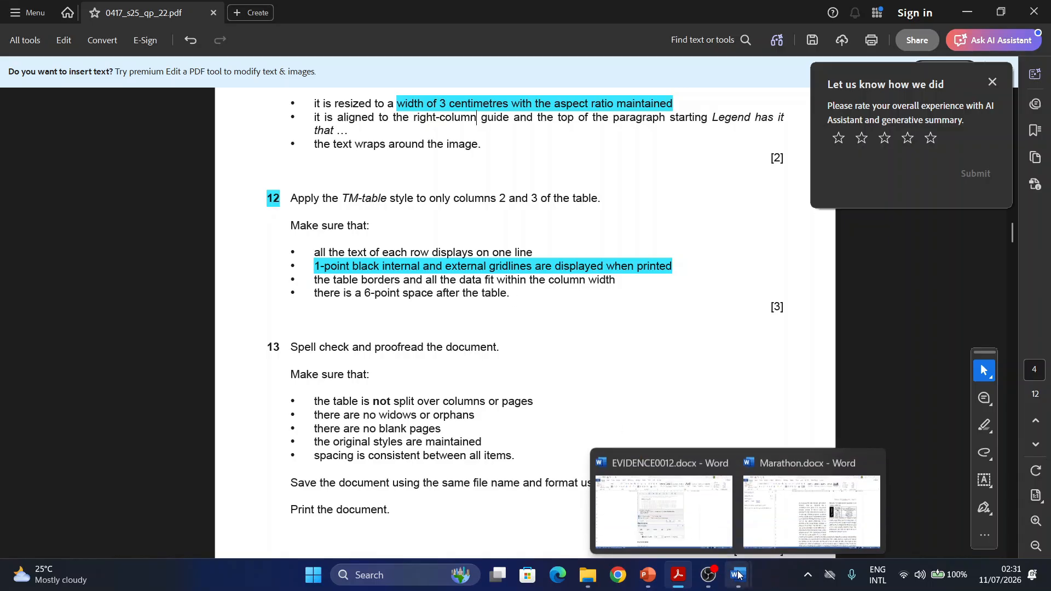
click(787, 518)
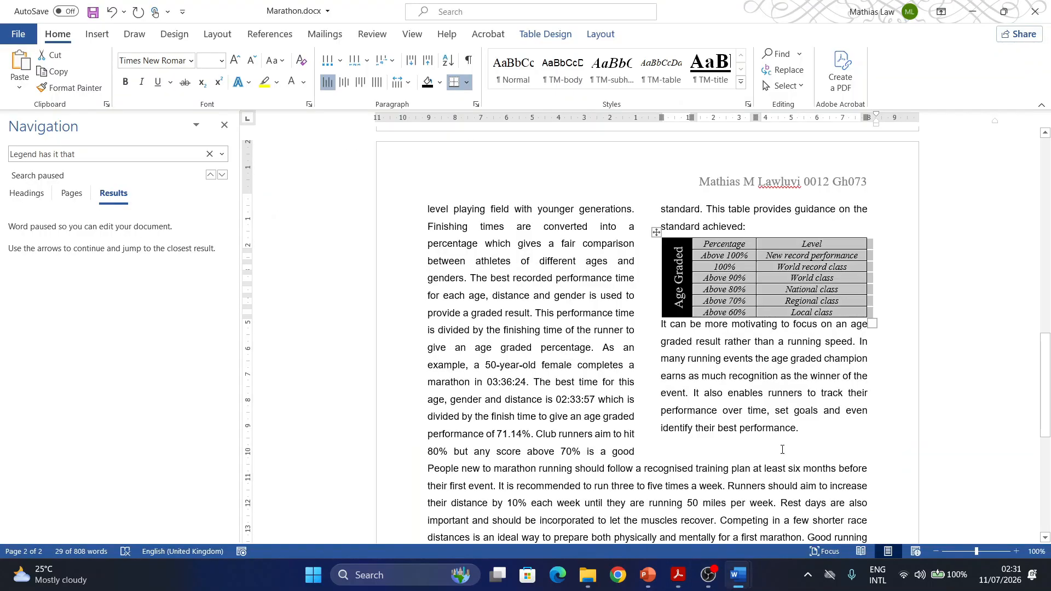
click(661, 326)
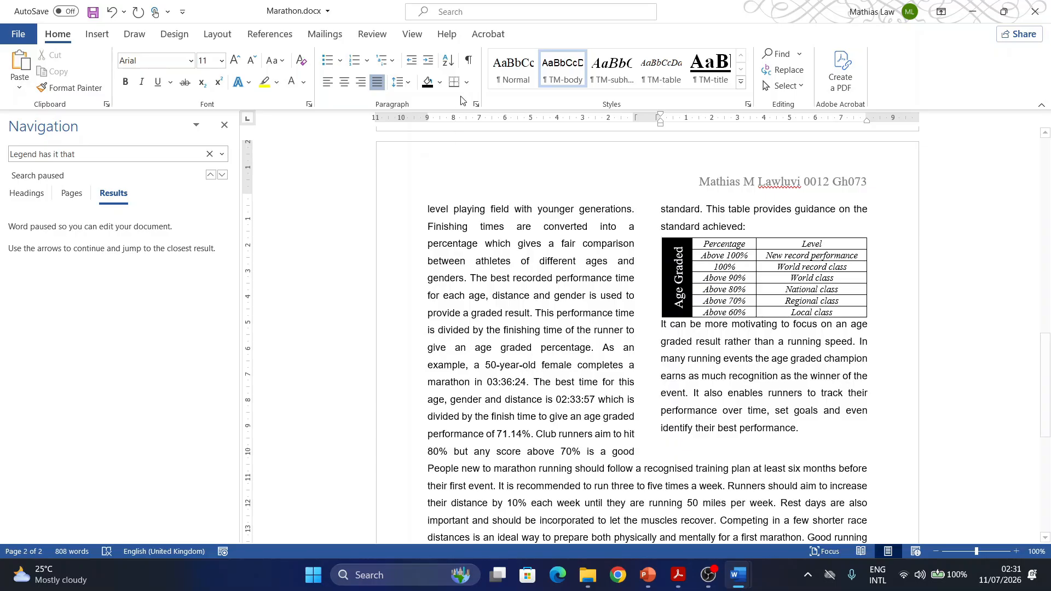
click(474, 104)
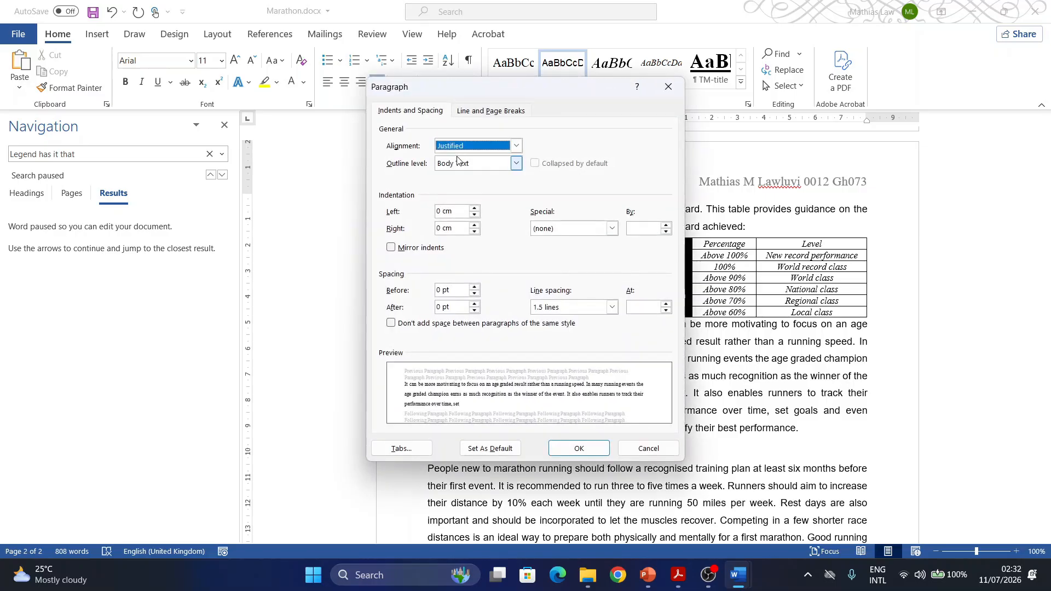
click(475, 287)
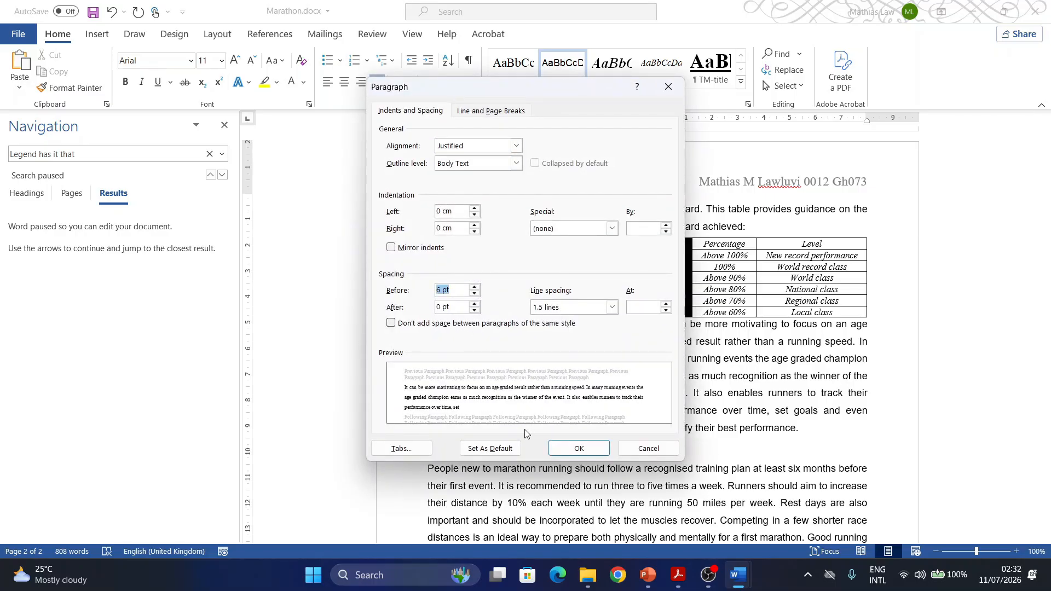
click(568, 454)
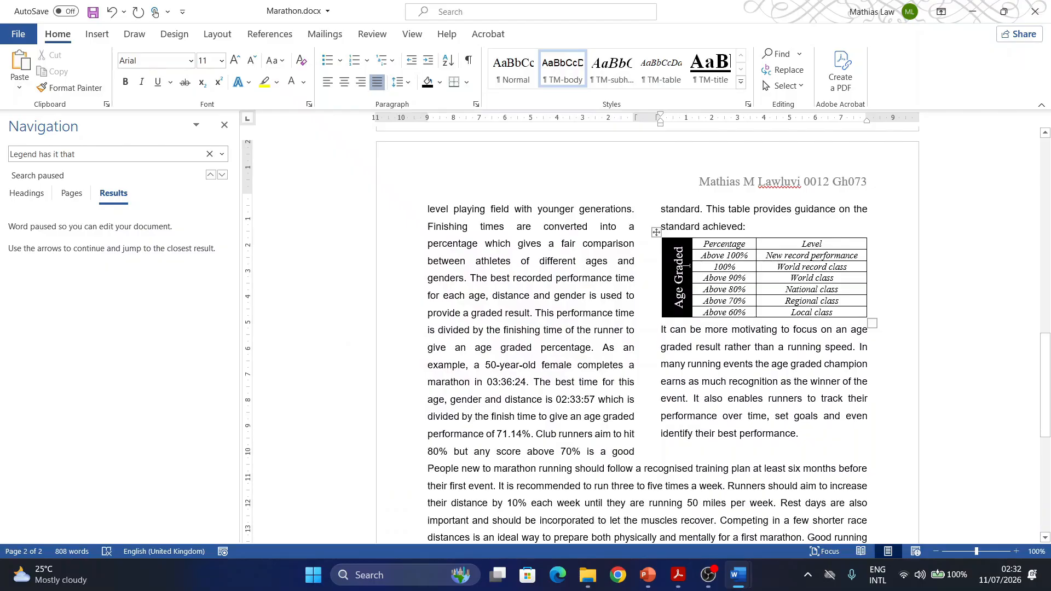
- Switch to Acrobat and highlight the task 13 number in the exam paper
click(678, 576)
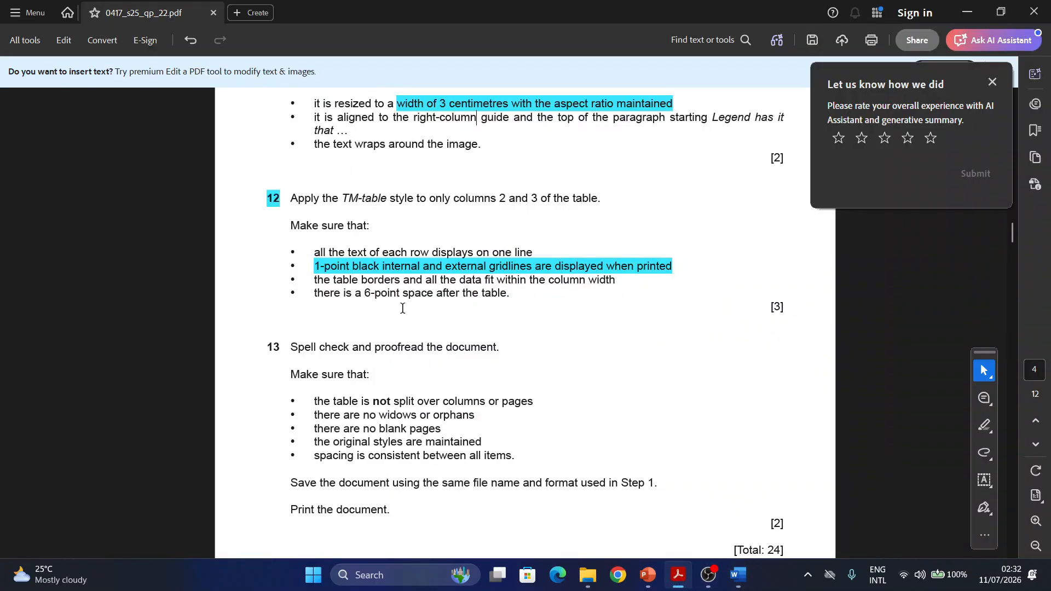
scroll(330, 324, down, 1)
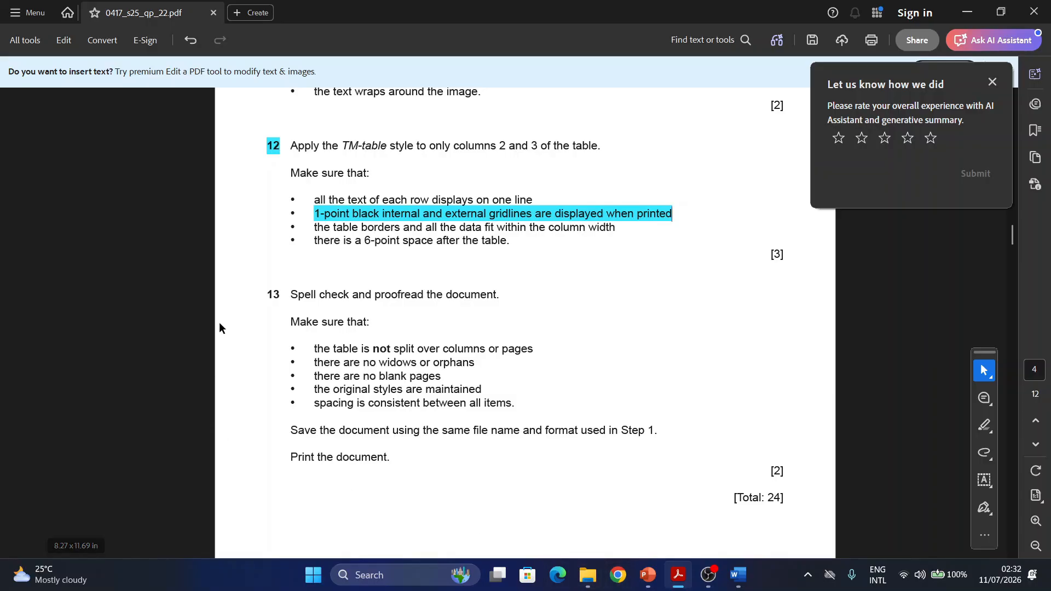
drag(281, 296, 271, 300)
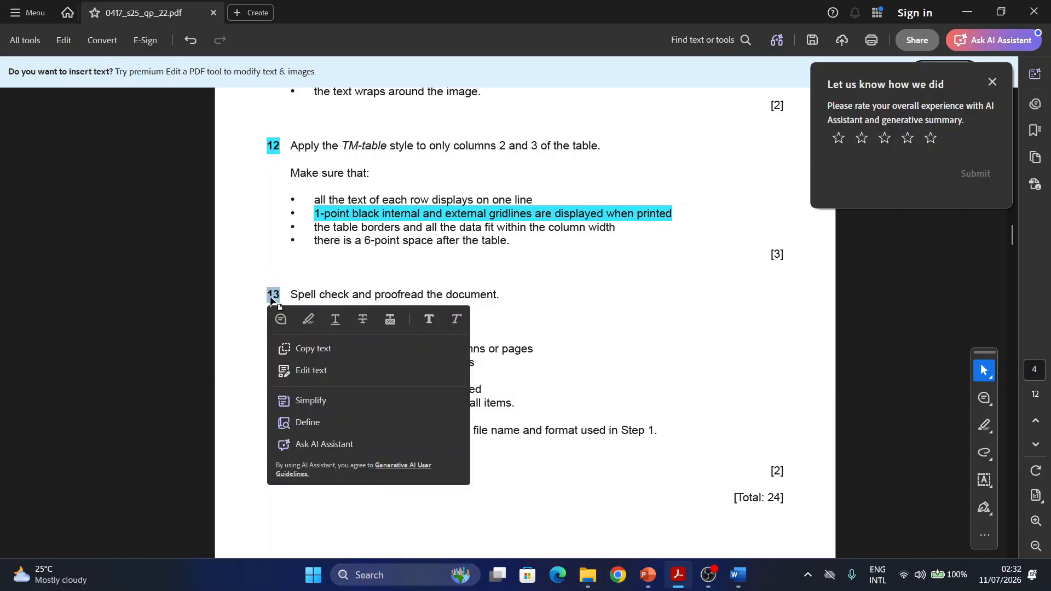
click(309, 320)
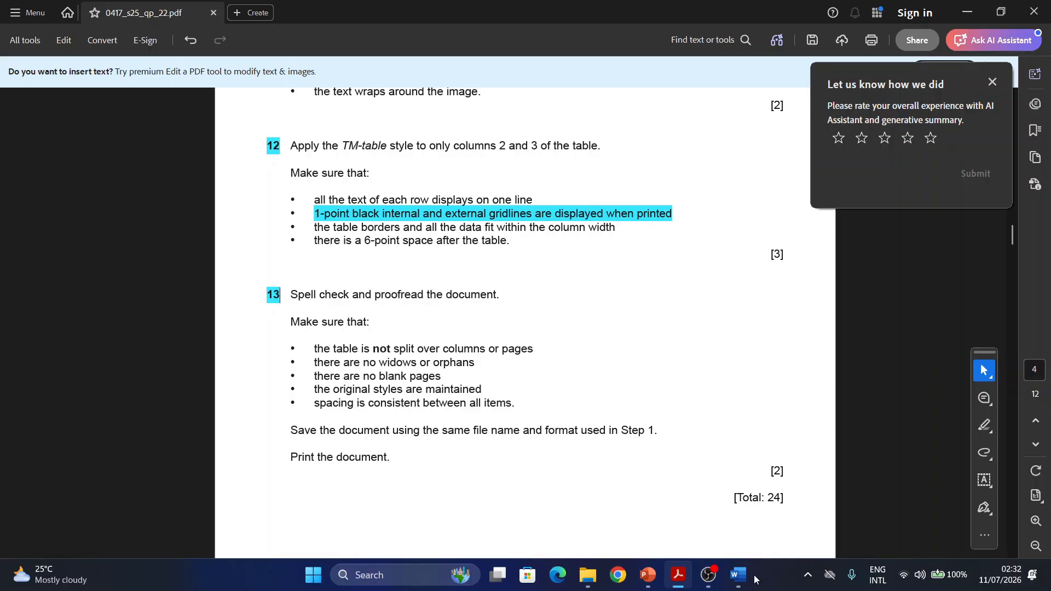
- Switch to the Marathon document in Word, close the navigation pane and run the spelling check, correcting the misspelled words to "inspiration" and "accommodate"
mouse_move(738, 575)
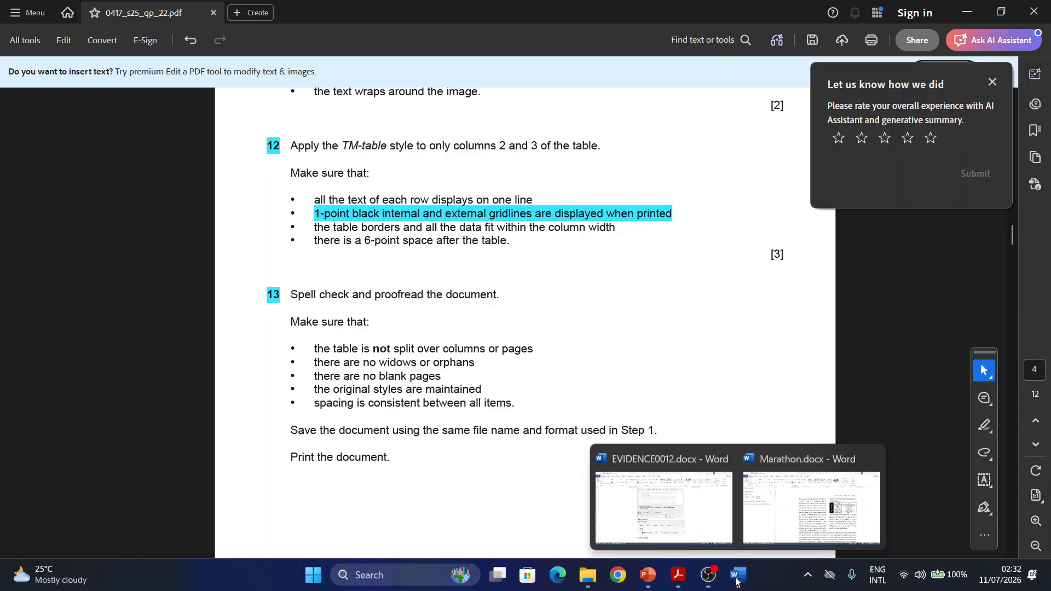
click(769, 516)
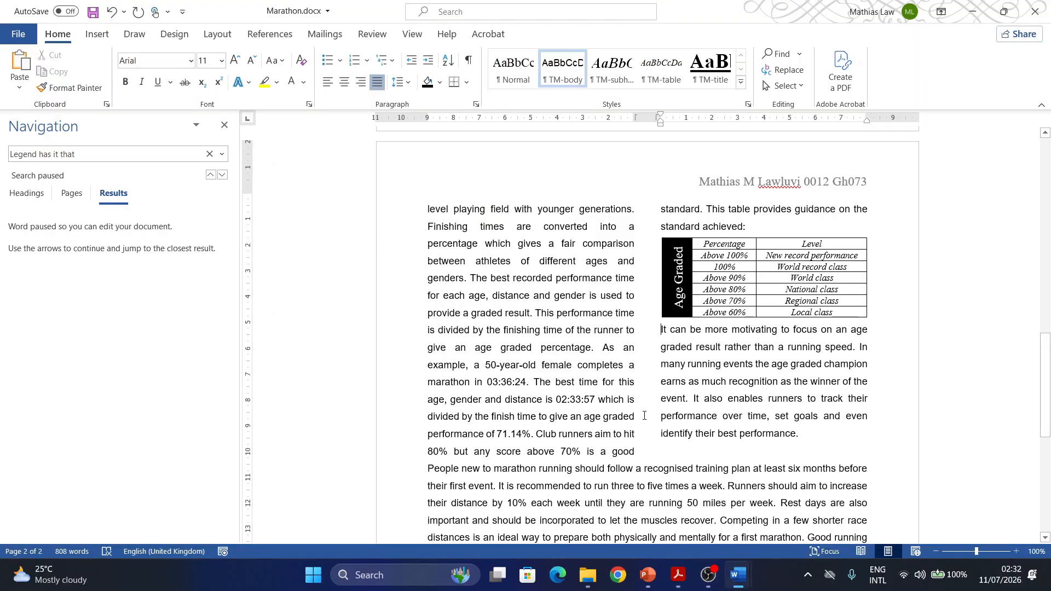
click(226, 124)
click(370, 39)
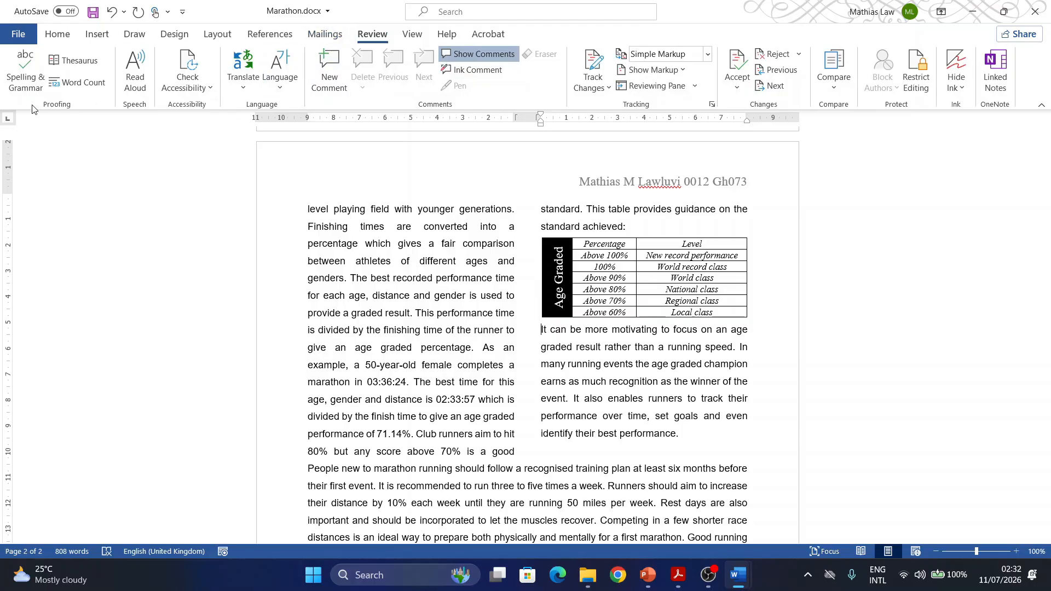
click(37, 88)
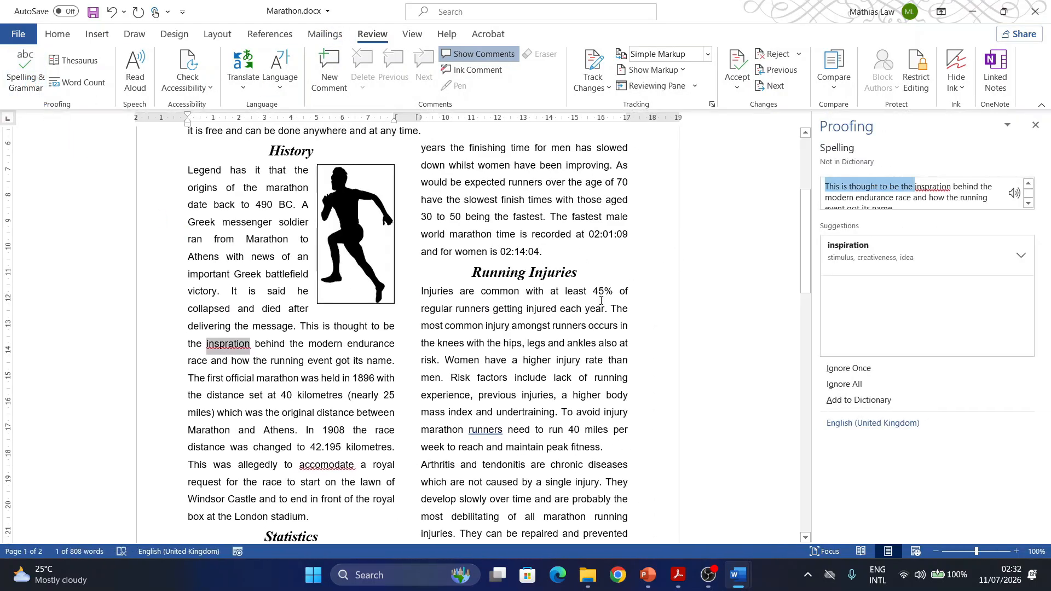
click(847, 246)
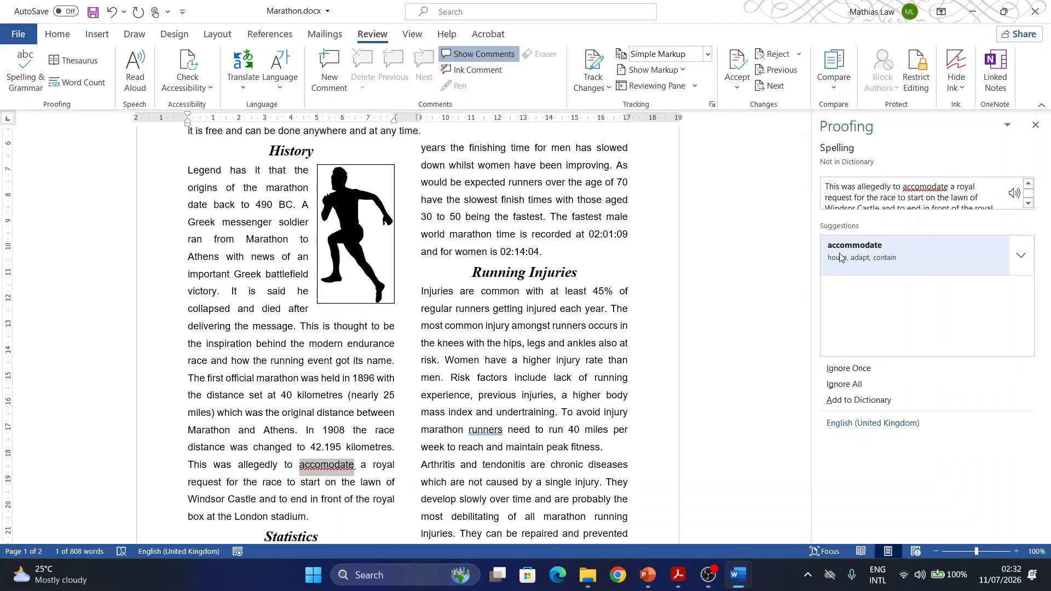
click(860, 252)
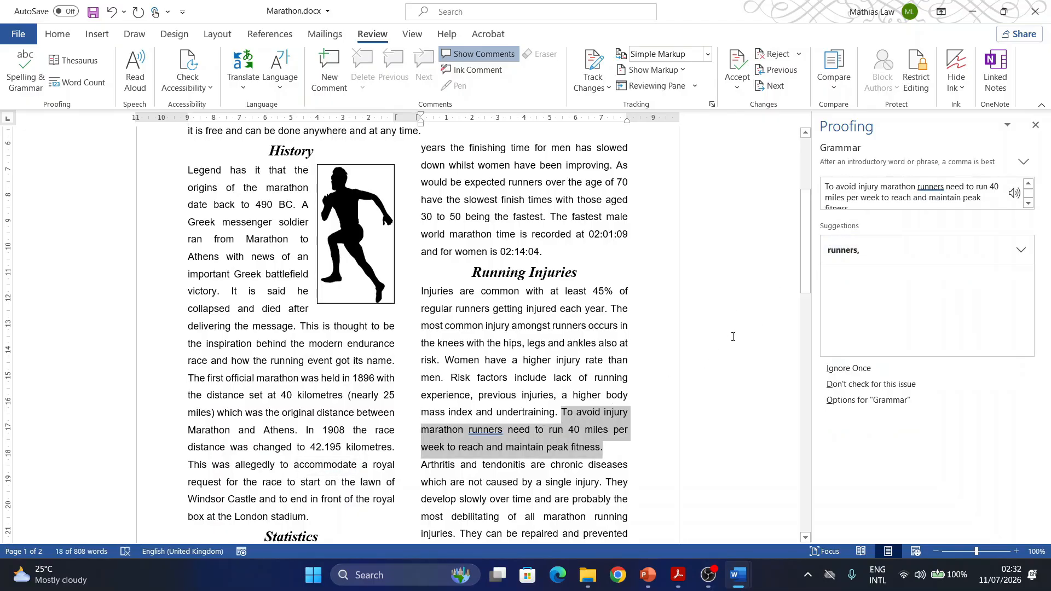
- Accept the grammar suggestion "runners," and ignore all instances of the flagged surname in the header to finish the proofing check
click(843, 253)
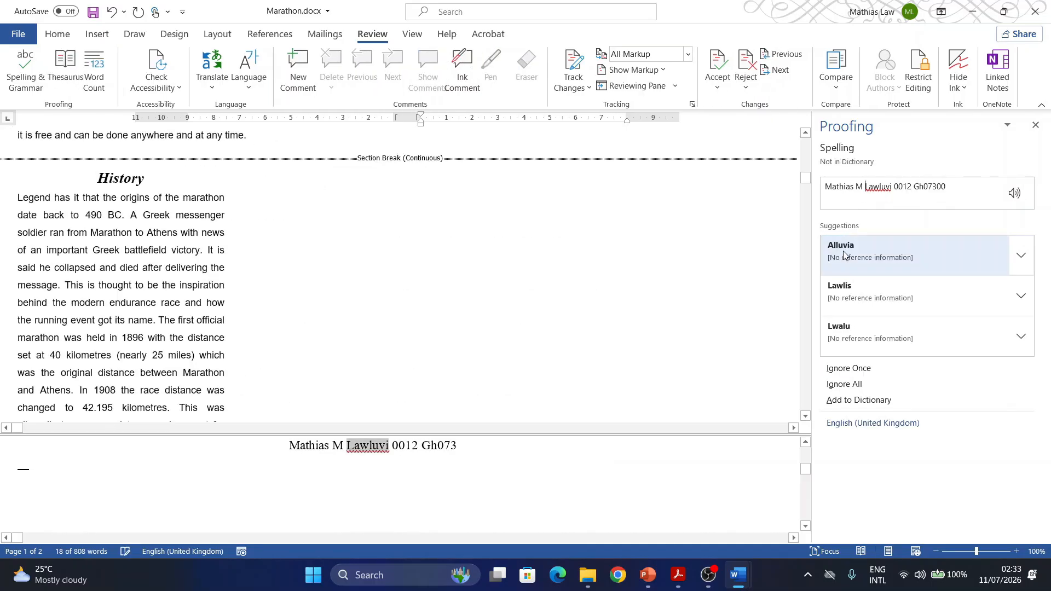
click(849, 386)
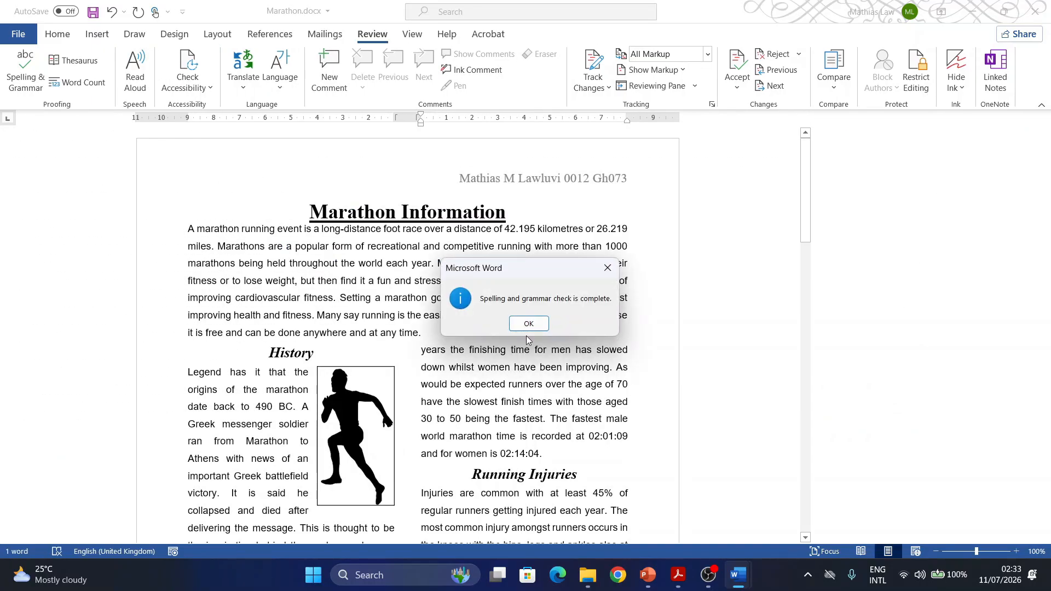
click(529, 323)
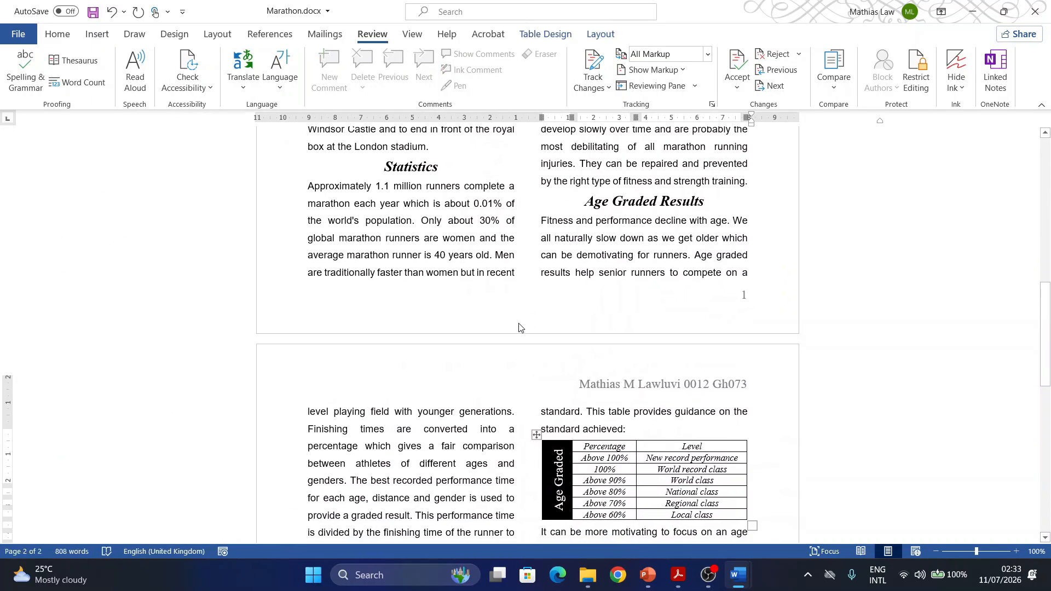
- Review the task 13 requirements in Acrobat and check in the Marathon document in Word whether the Age Graded table is split over columns or pages
scroll(520, 324, up, 5)
scroll(521, 325, up, 5)
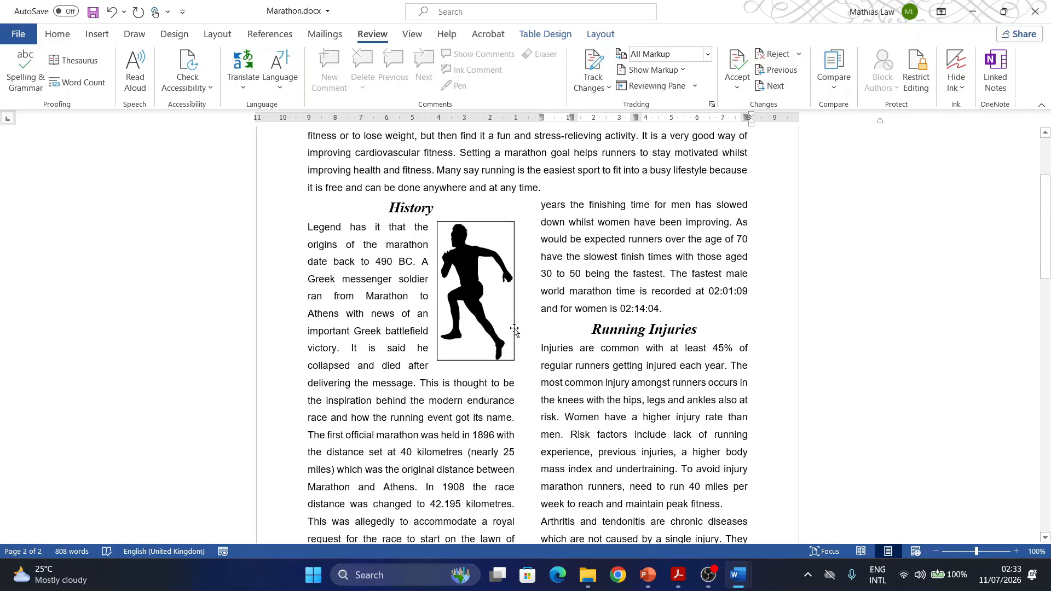
click(679, 575)
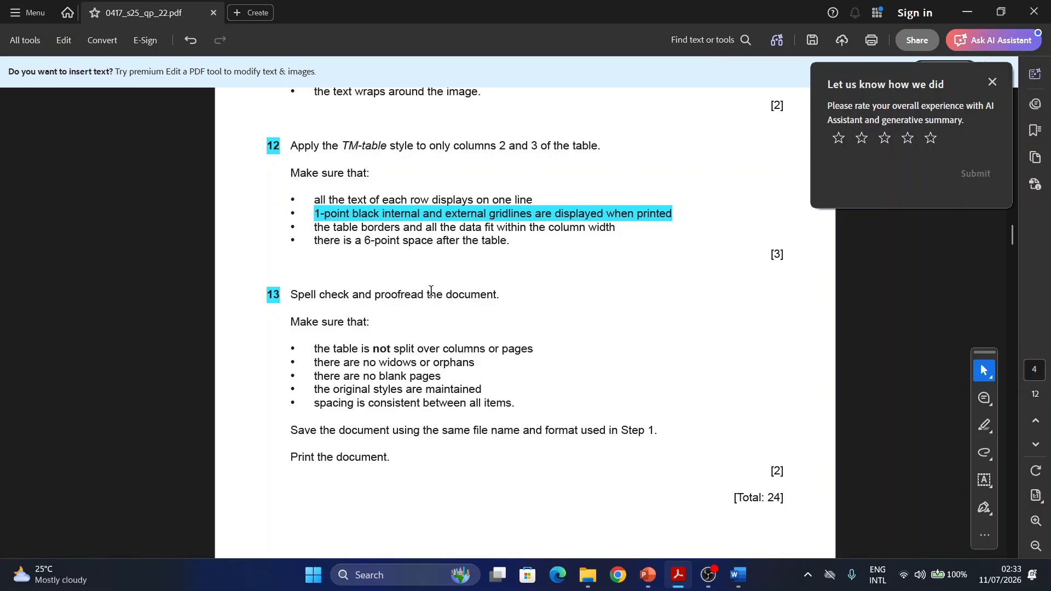
scroll(340, 351, down, 1)
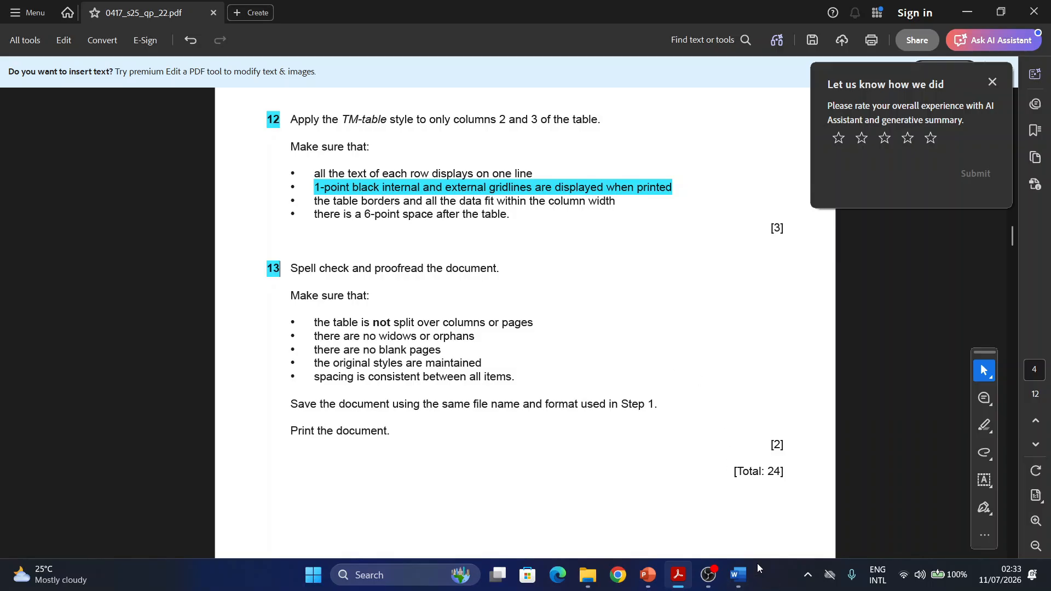
mouse_move(739, 573)
click(781, 493)
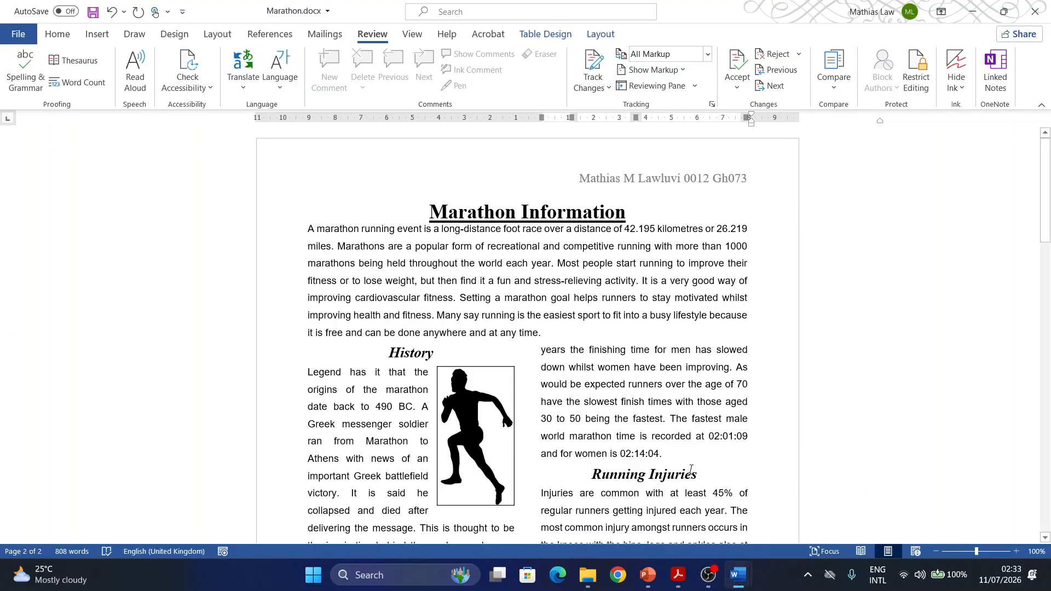
scroll(691, 470, down, 10)
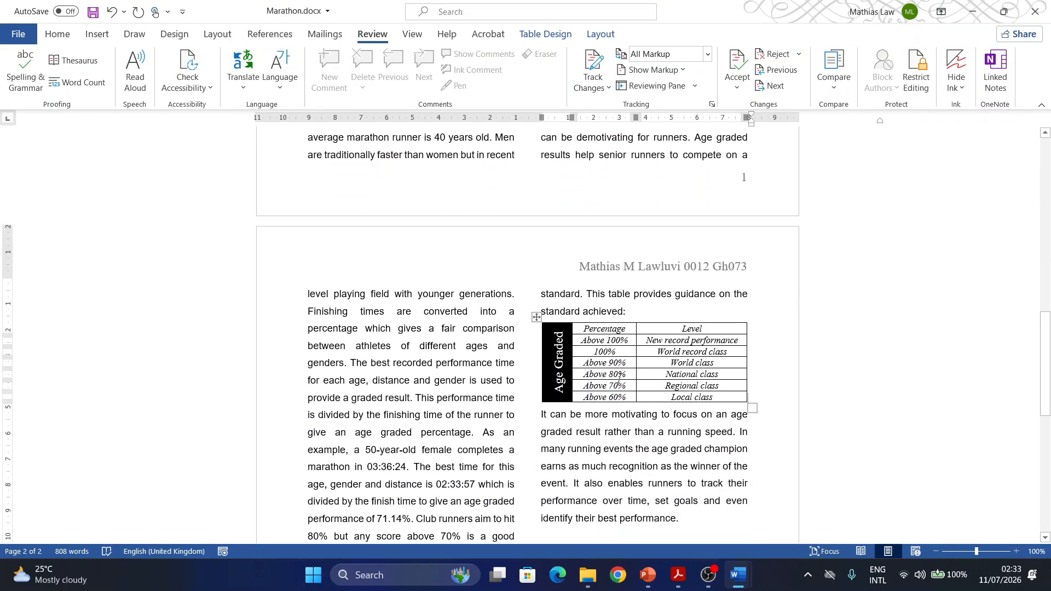
mouse_move(678, 575)
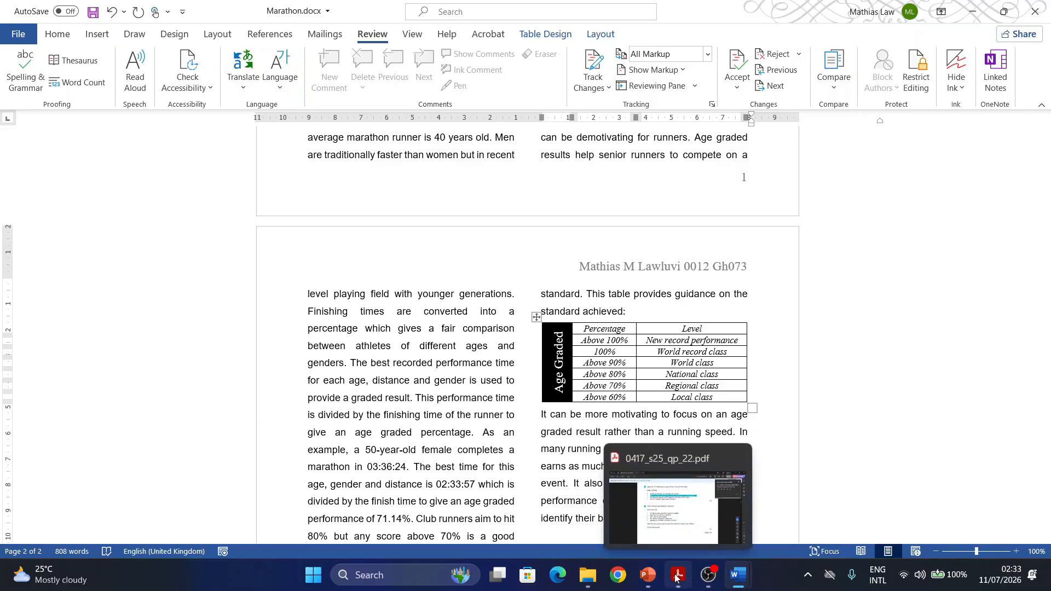
click(658, 556)
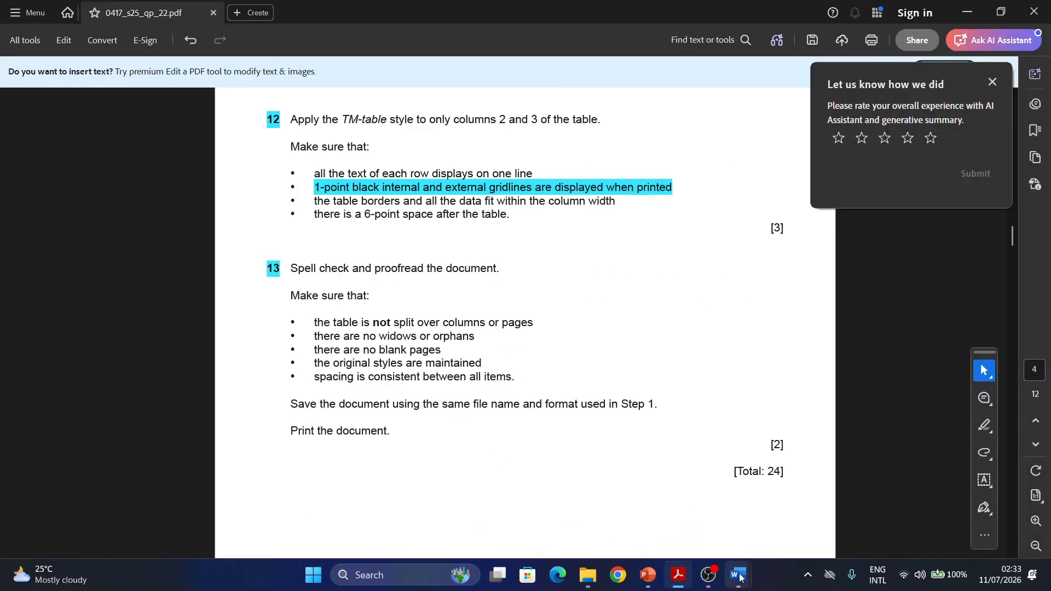
- Return to the Marathon document in Word and examine both pages for widows, orphans, blank pages and inconsistent spacing
mouse_move(738, 575)
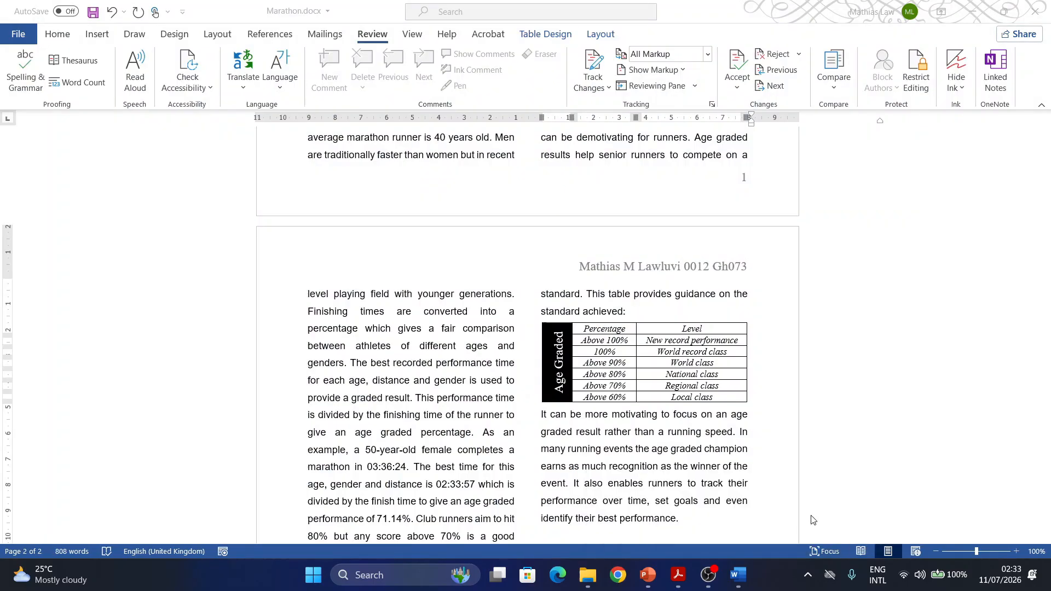
click(812, 506)
scroll(619, 446, up, 6)
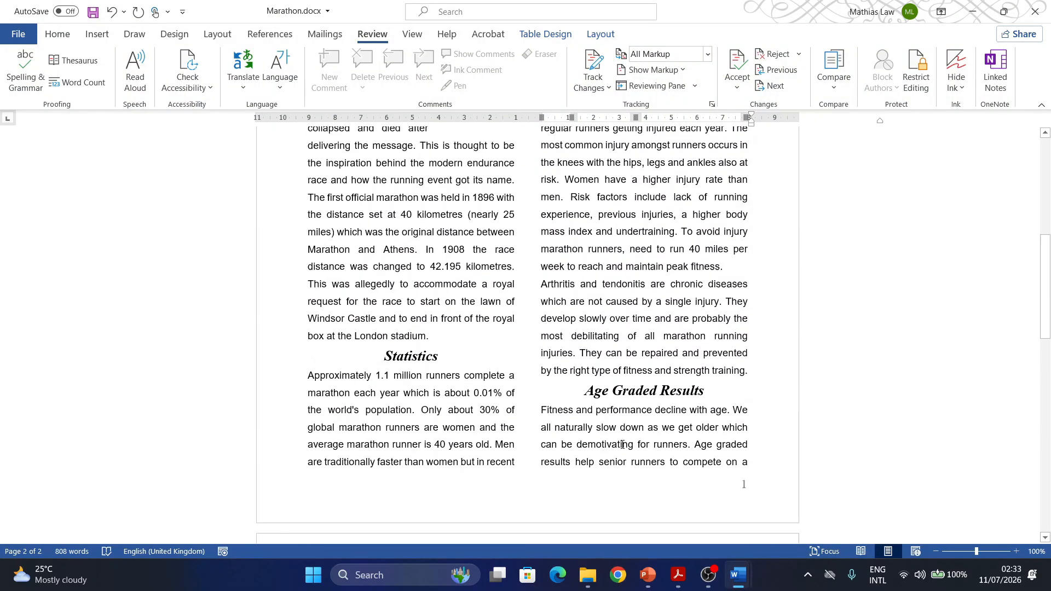
scroll(623, 445, up, 7)
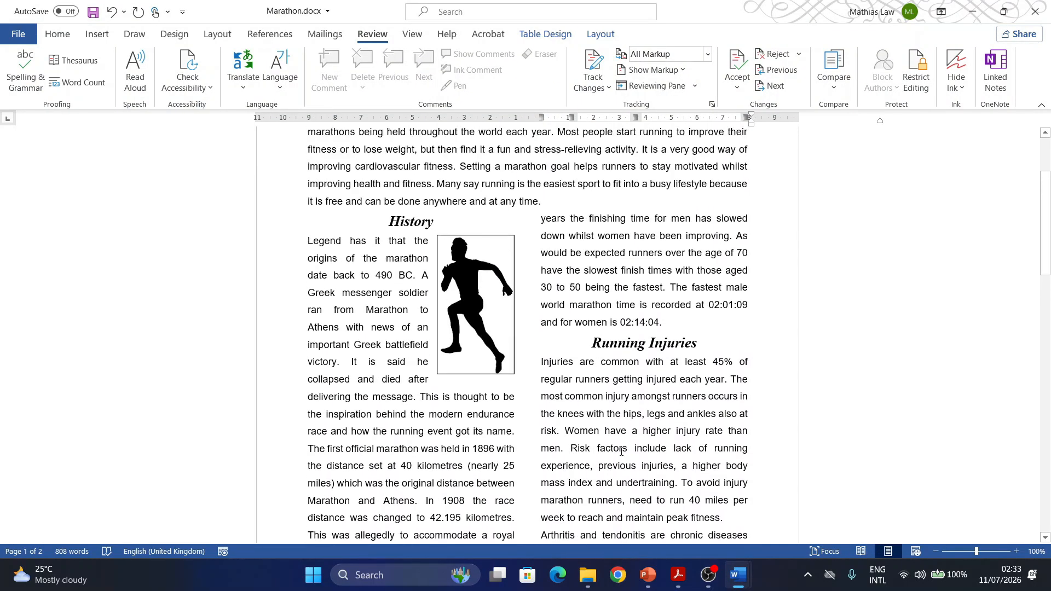
scroll(620, 450, down, 6)
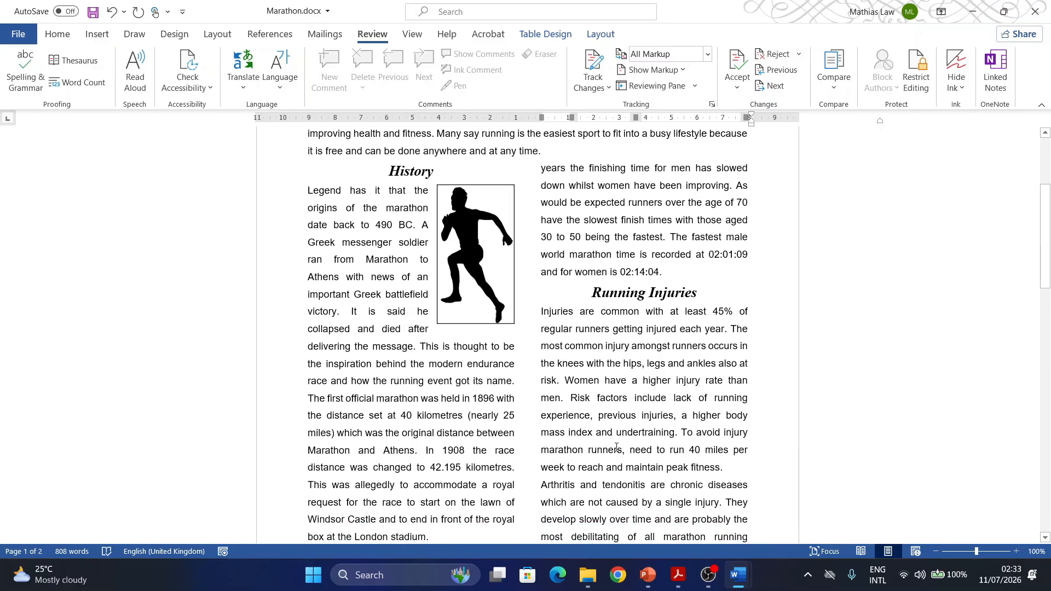
scroll(617, 447, down, 3)
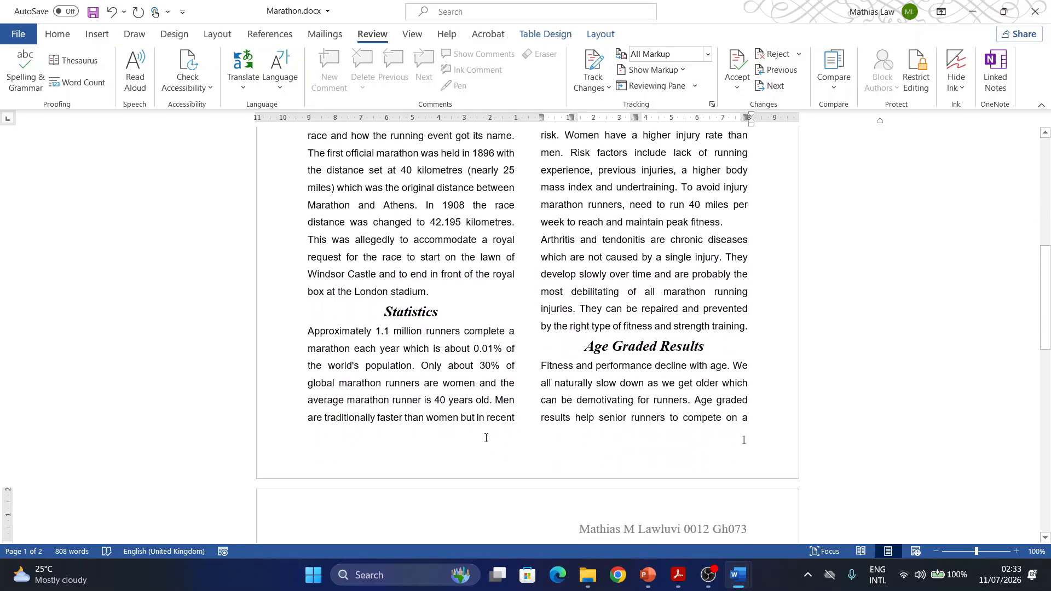
scroll(487, 438, up, 5)
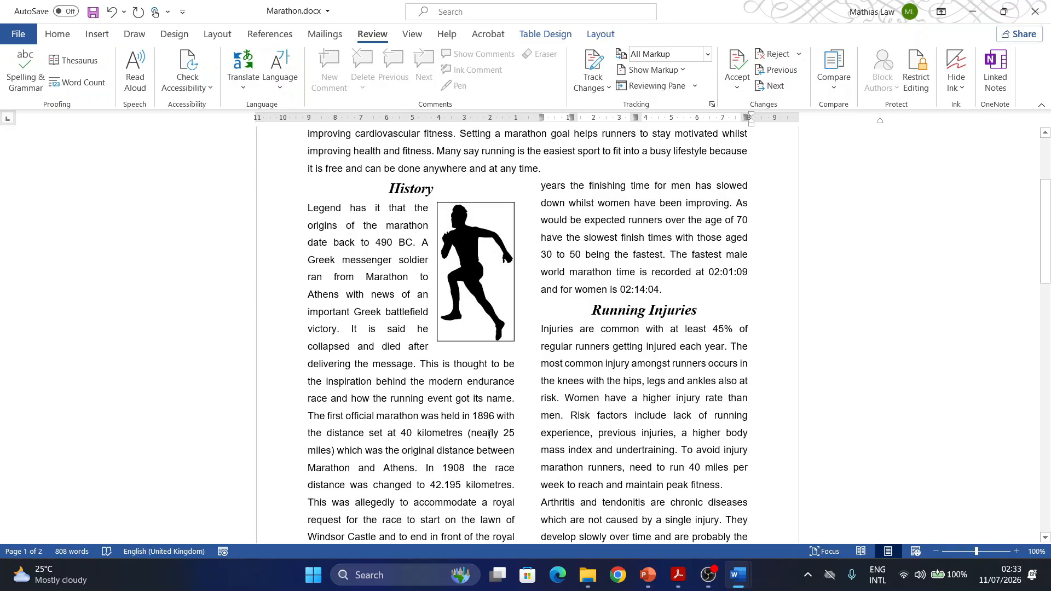
scroll(489, 434, down, 6)
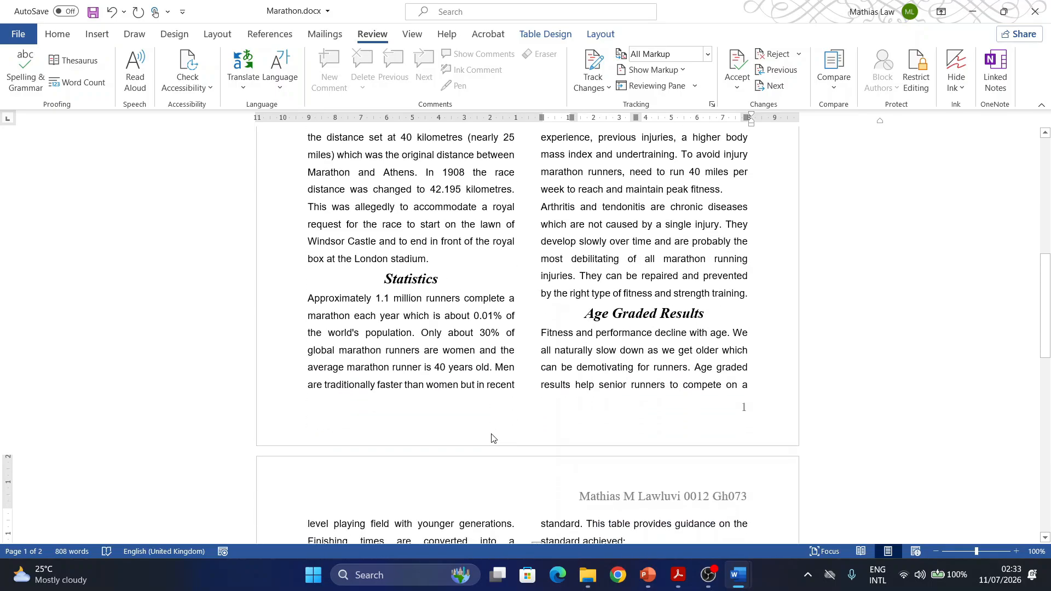
scroll(492, 438, down, 6)
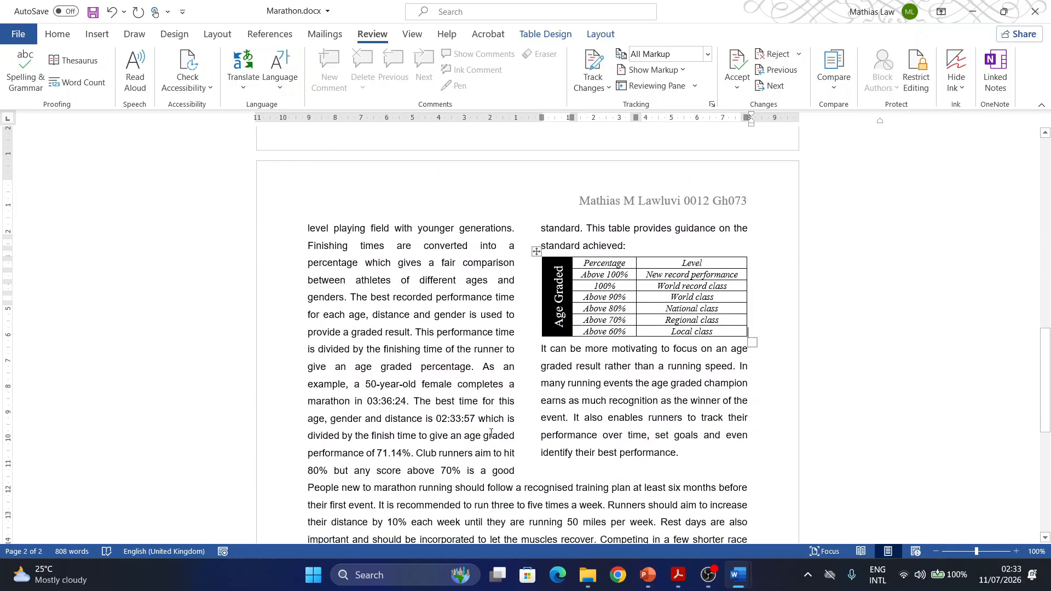
scroll(491, 433, down, 4)
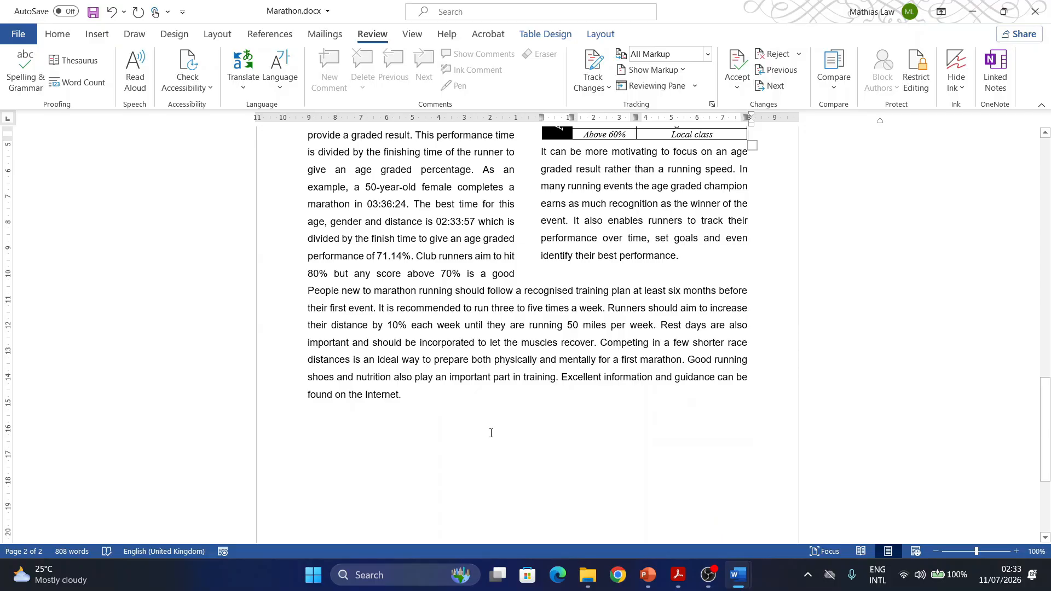
scroll(491, 433, up, 7)
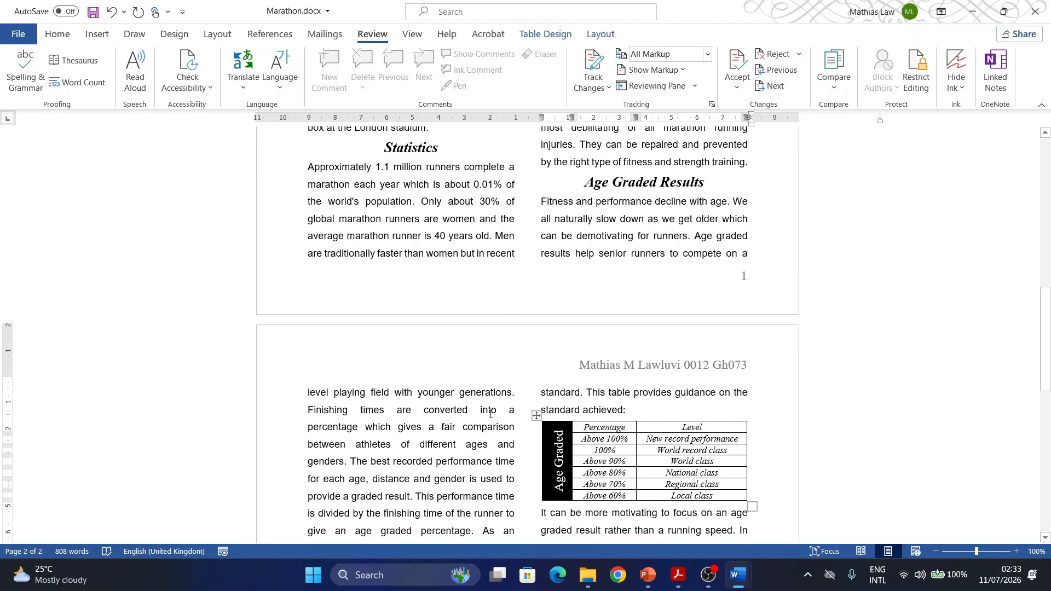
scroll(490, 415, up, 3)
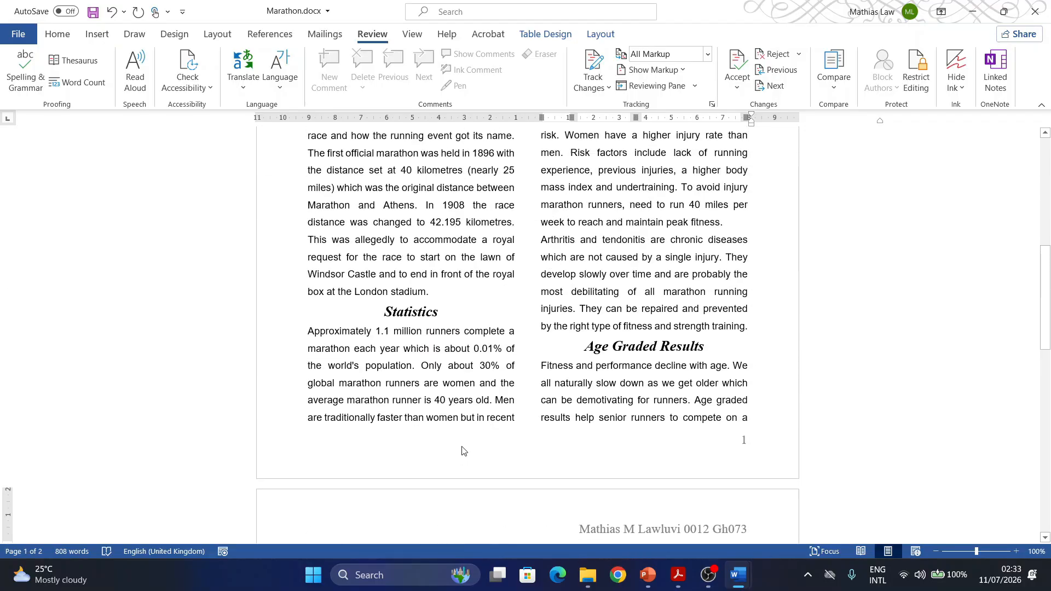
scroll(480, 418, up, 4)
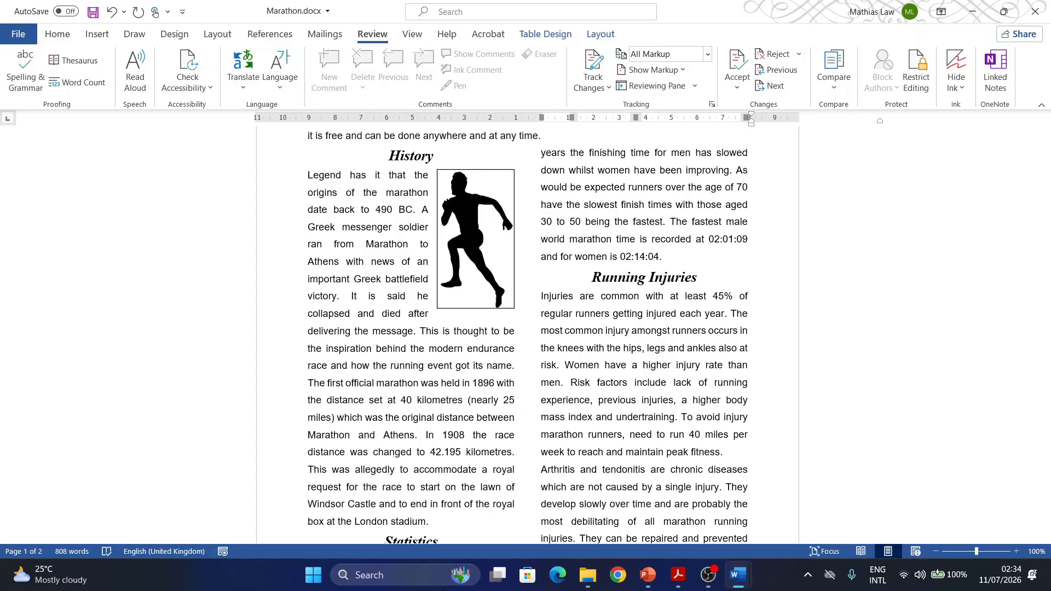
scroll(468, 401, down, 3)
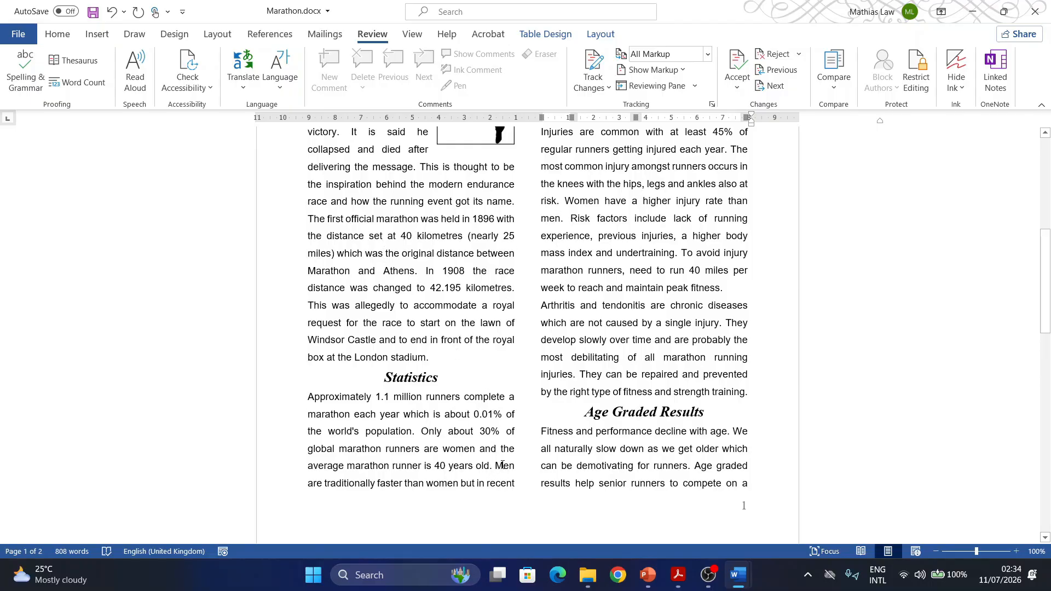
scroll(502, 464, up, 4)
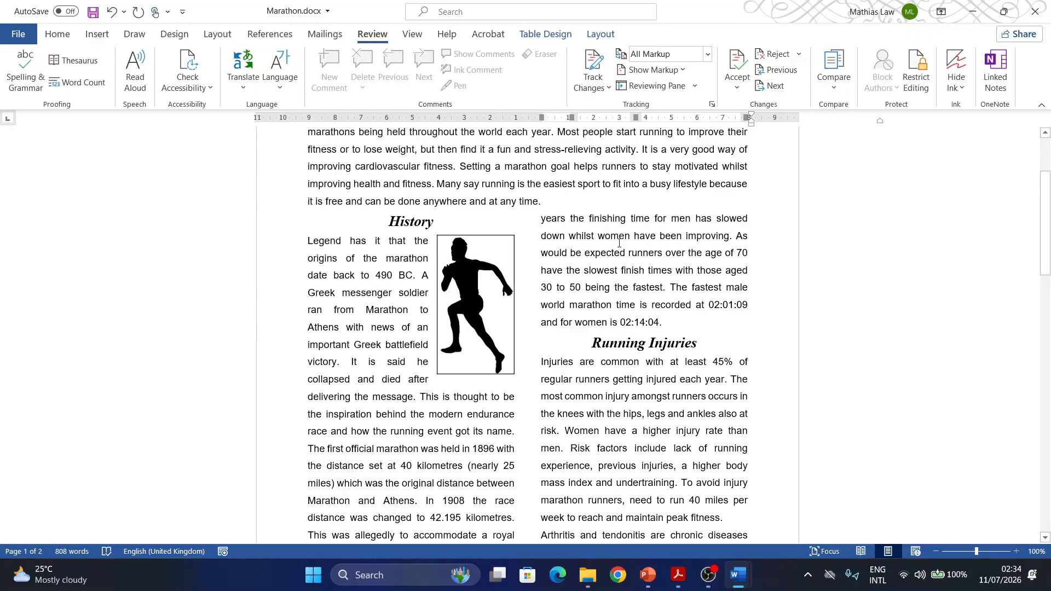
- Insert a column break before the sentence starting "Men are traditionally faster than women" in the Statistics section
scroll(619, 243, down, 5)
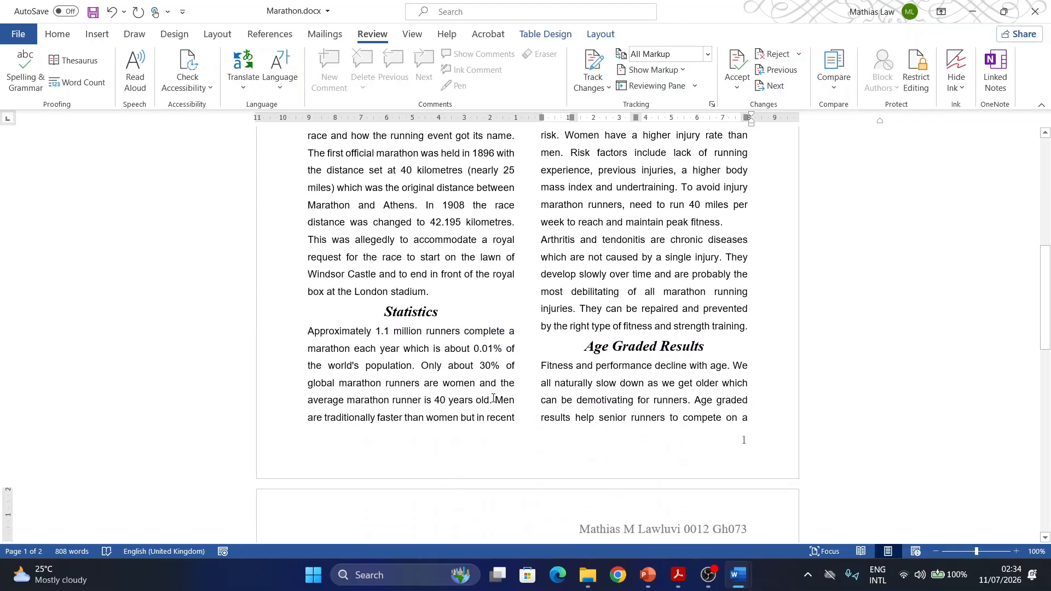
click(497, 401)
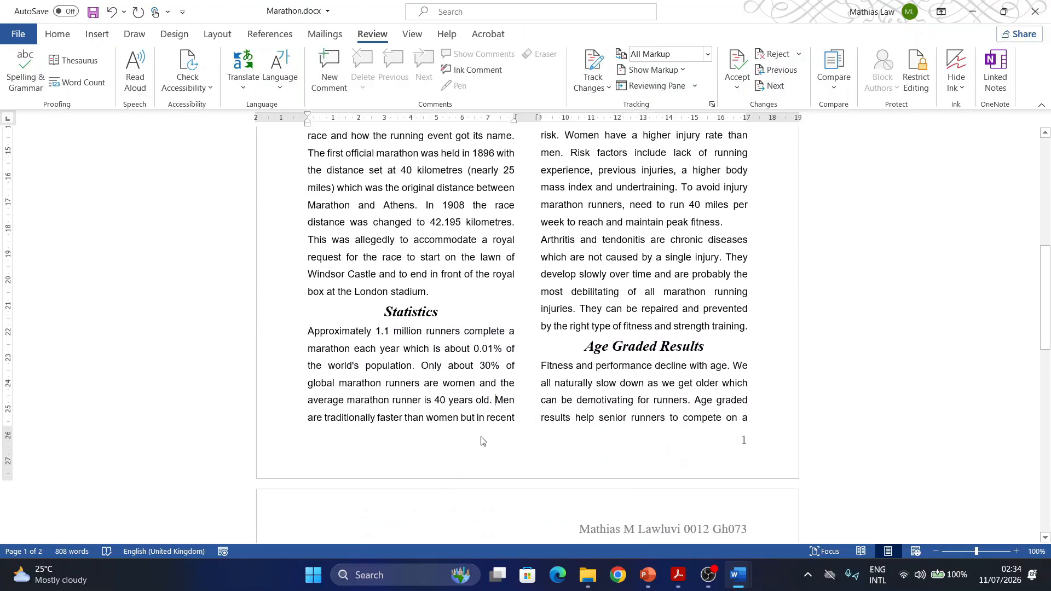
click(212, 37)
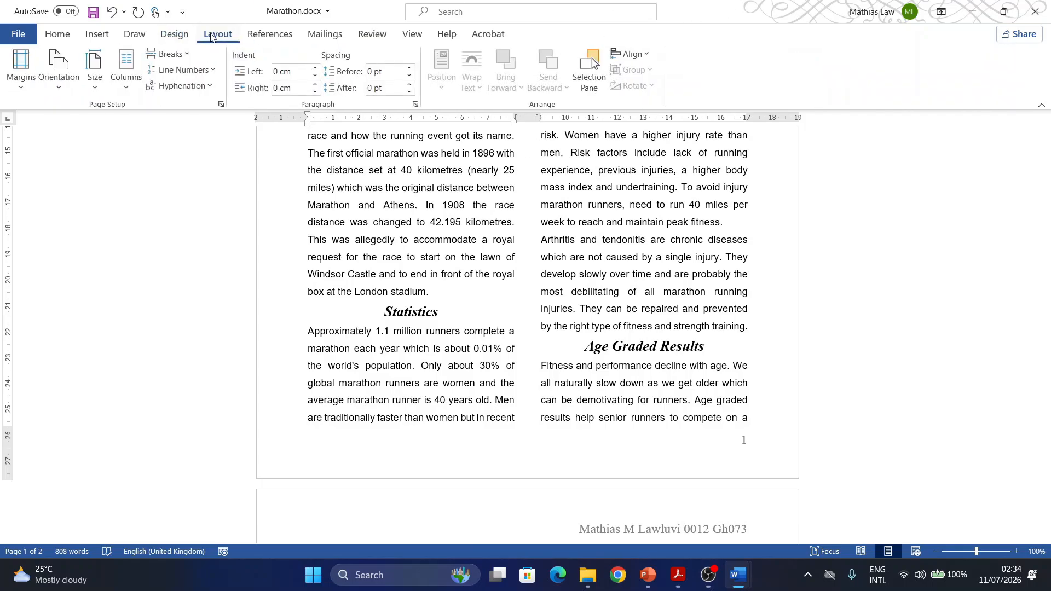
click(192, 55)
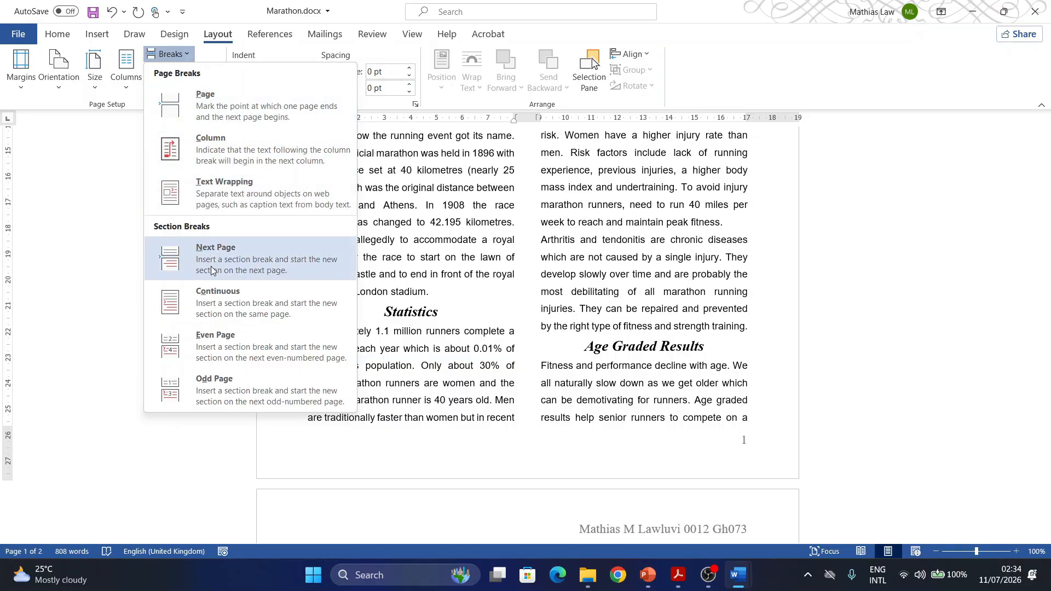
click(213, 141)
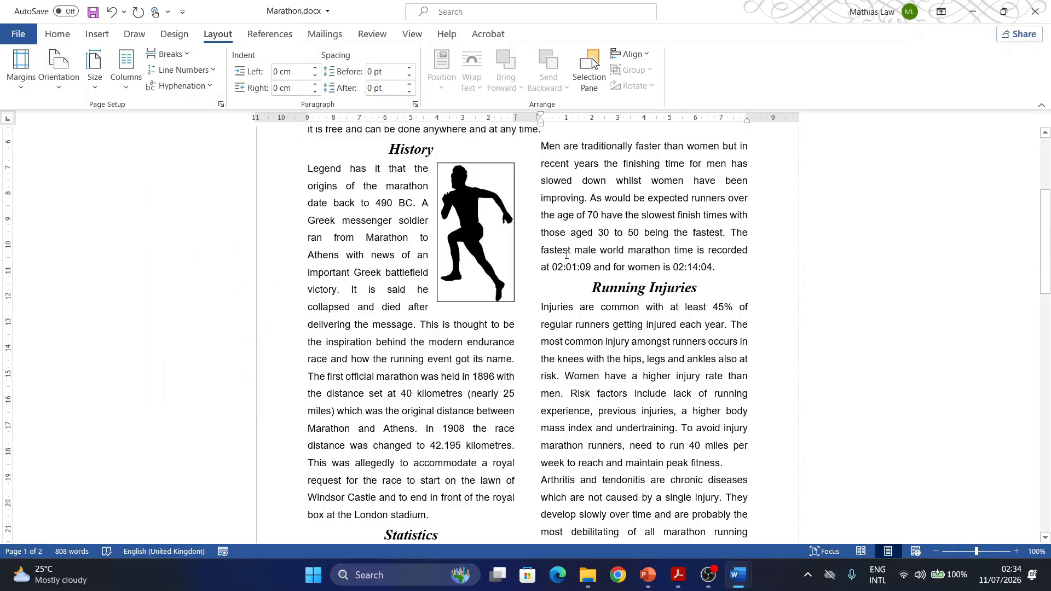
- Break the Age Graded Results paragraph before "Age graded results help senior runners" so that this sentence starts on page 2
scroll(487, 403, down, 5)
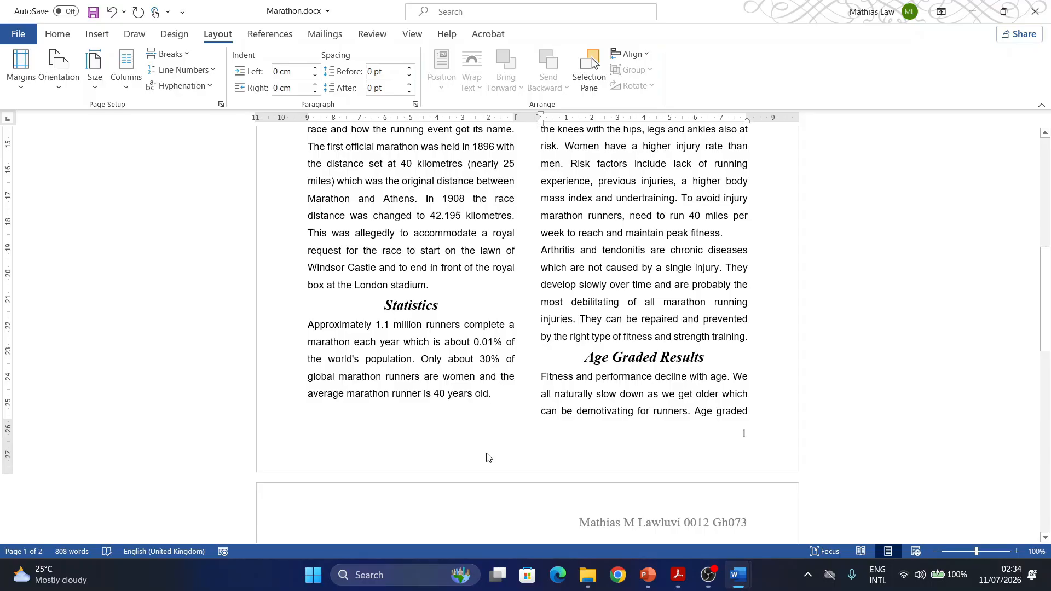
scroll(489, 458, down, 3)
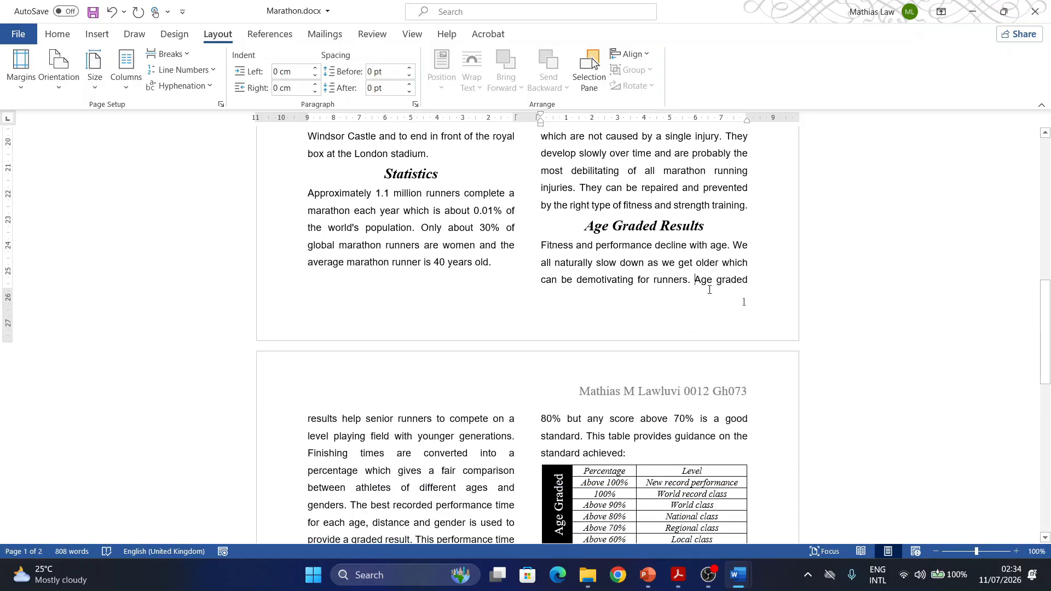
key(ctrl+shift+Return)
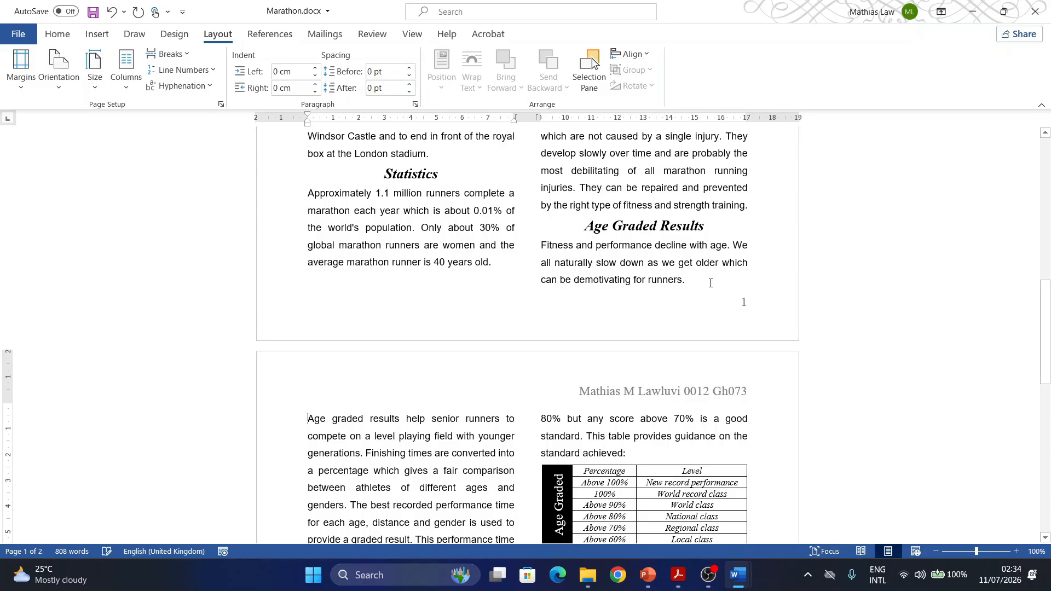
- Insert a column break before the sentence starting "Club runners aim to hit 80%" on page 2
scroll(549, 422, down, 5)
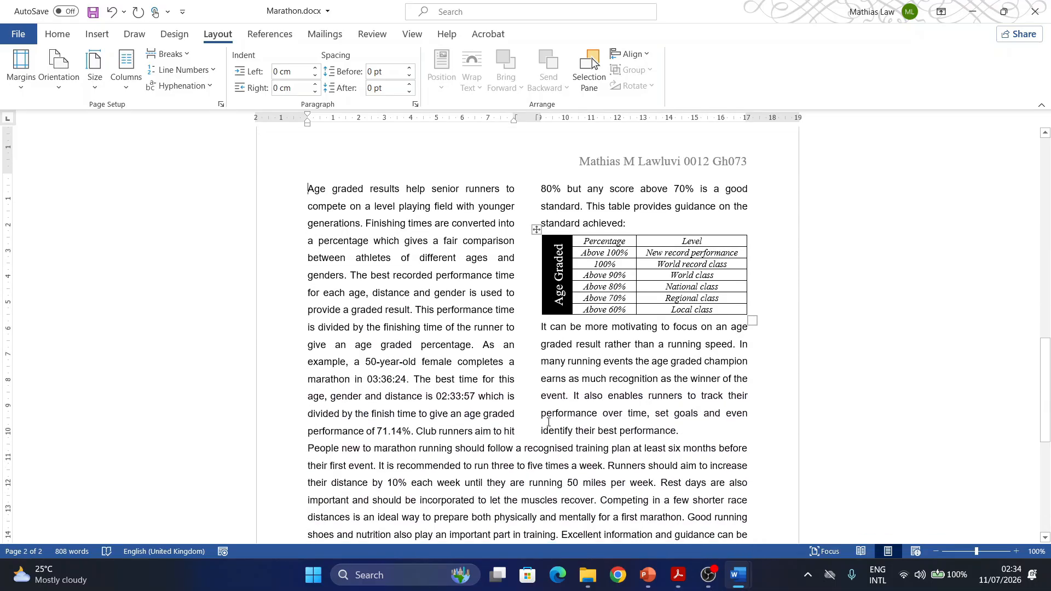
scroll(548, 422, down, 4)
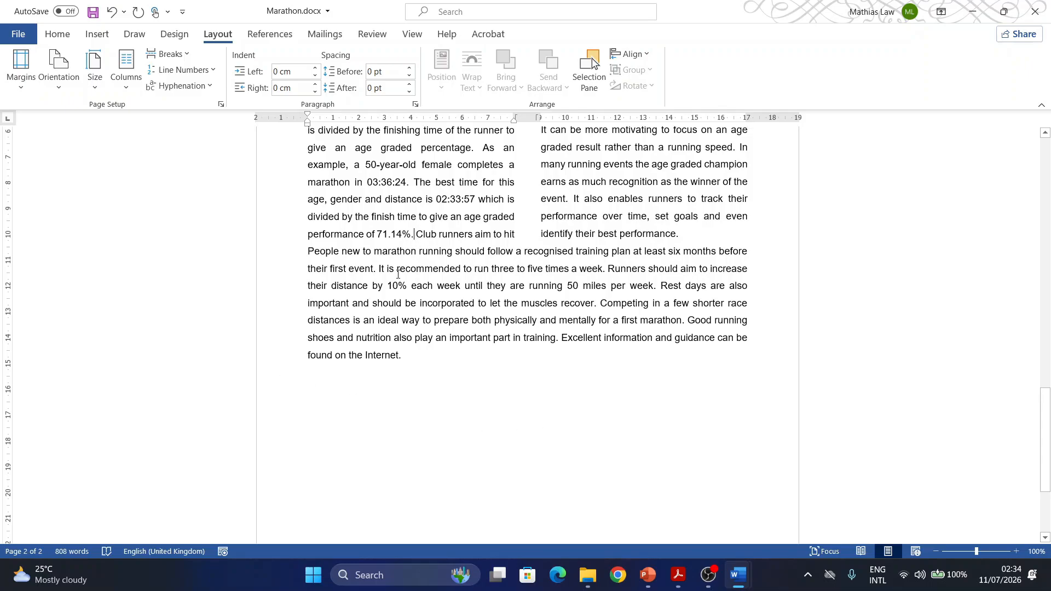
scroll(399, 296, up, 5)
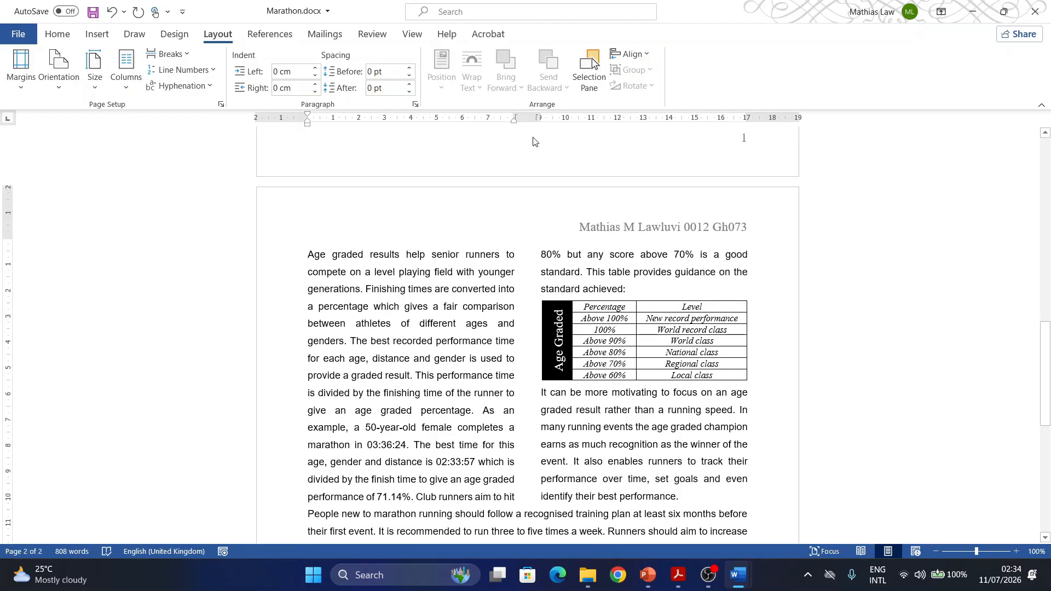
scroll(435, 308, down, 1)
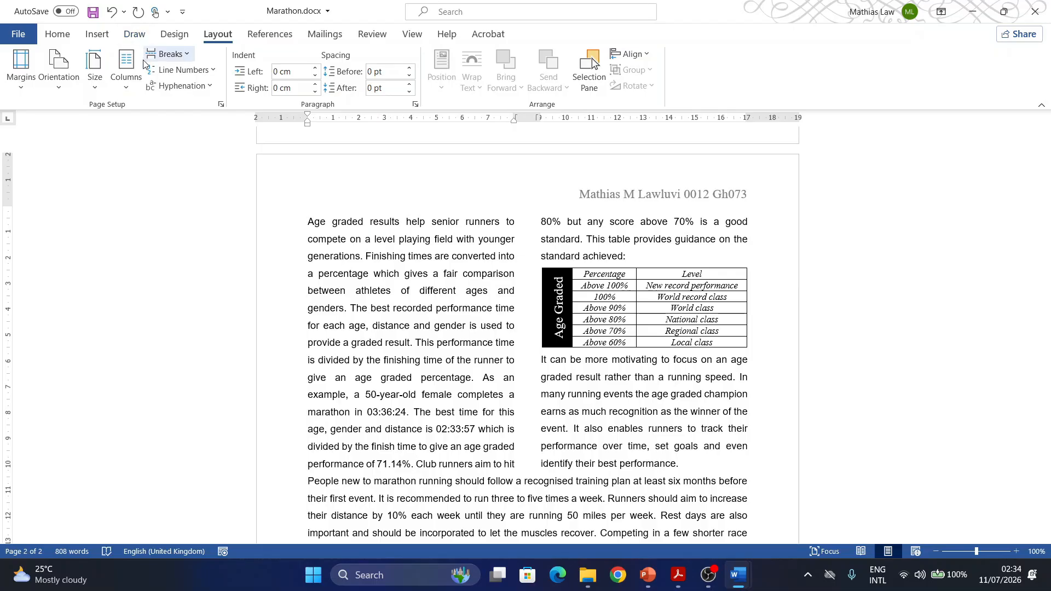
click(167, 54)
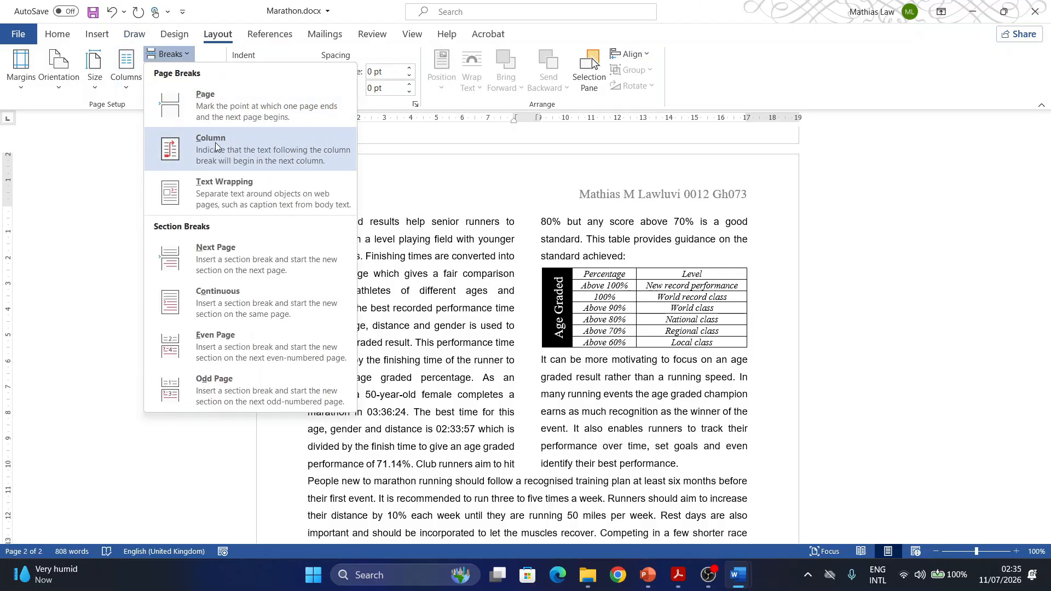
scroll(493, 447, down, 1)
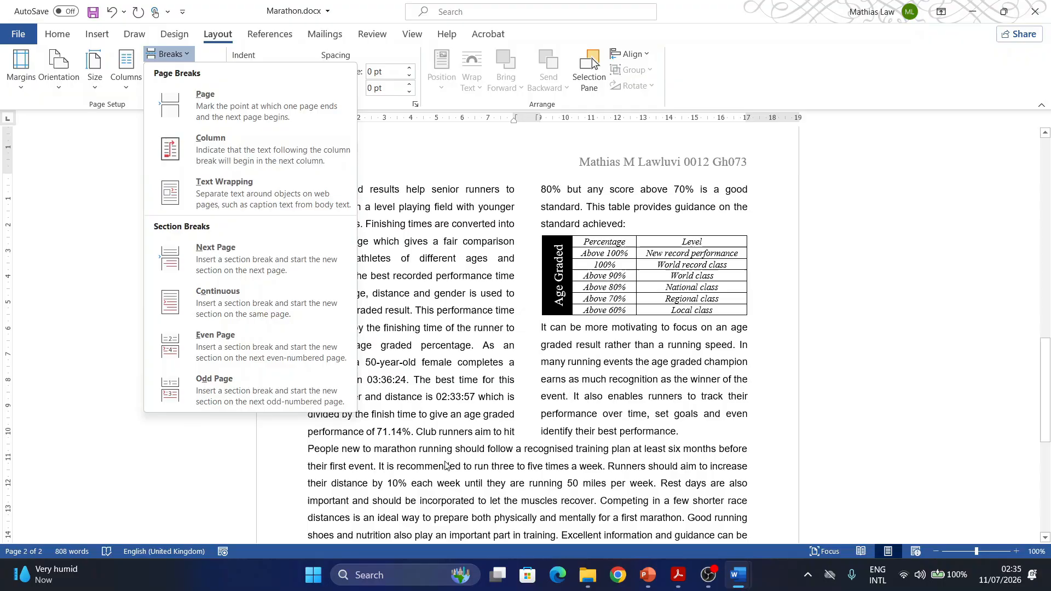
click(419, 435)
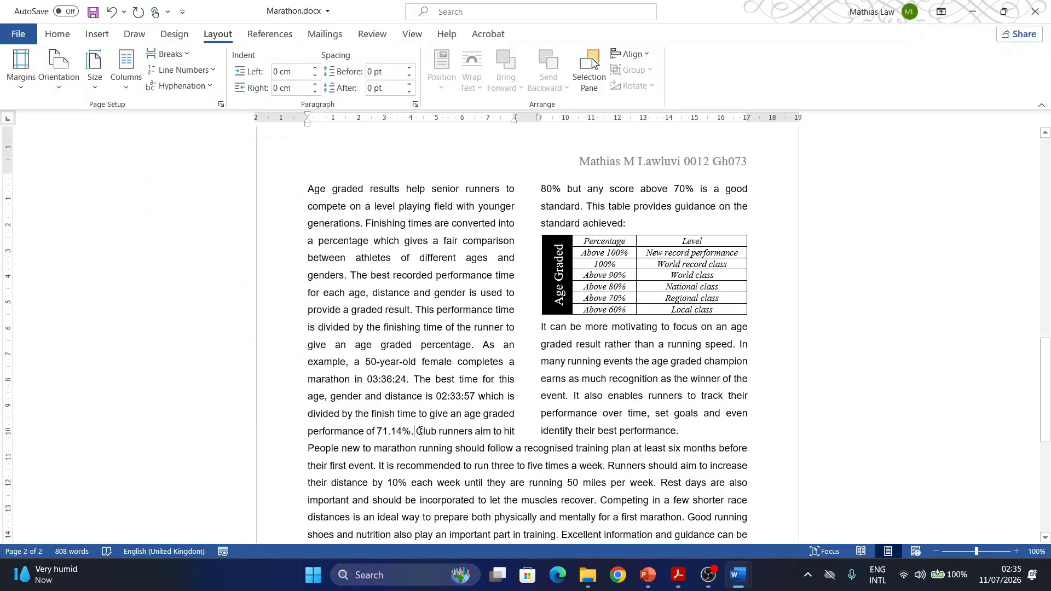
click(183, 55)
click(245, 140)
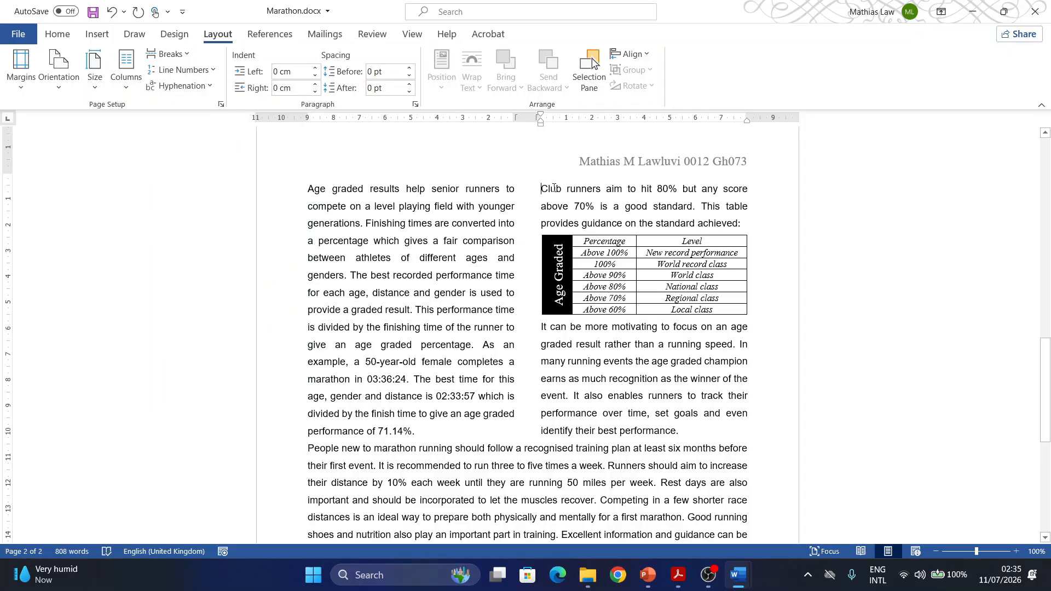
- Examine both pages of the Marathon document in Word against the task 13 requirements in Acrobat on table splitting, blank pages, styles and spacing
scroll(515, 341, down, 3)
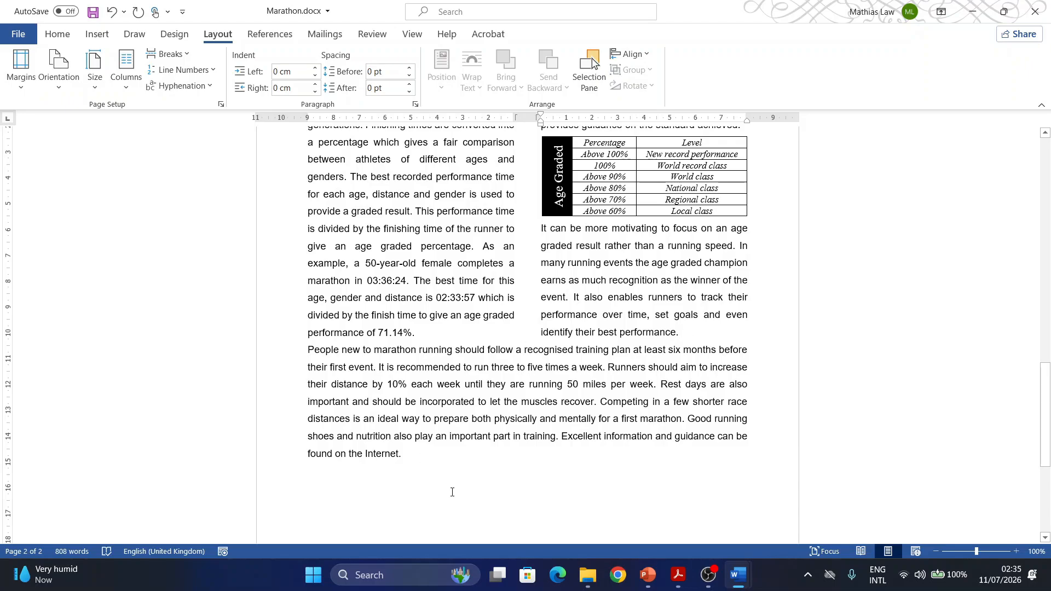
scroll(452, 492, up, 13)
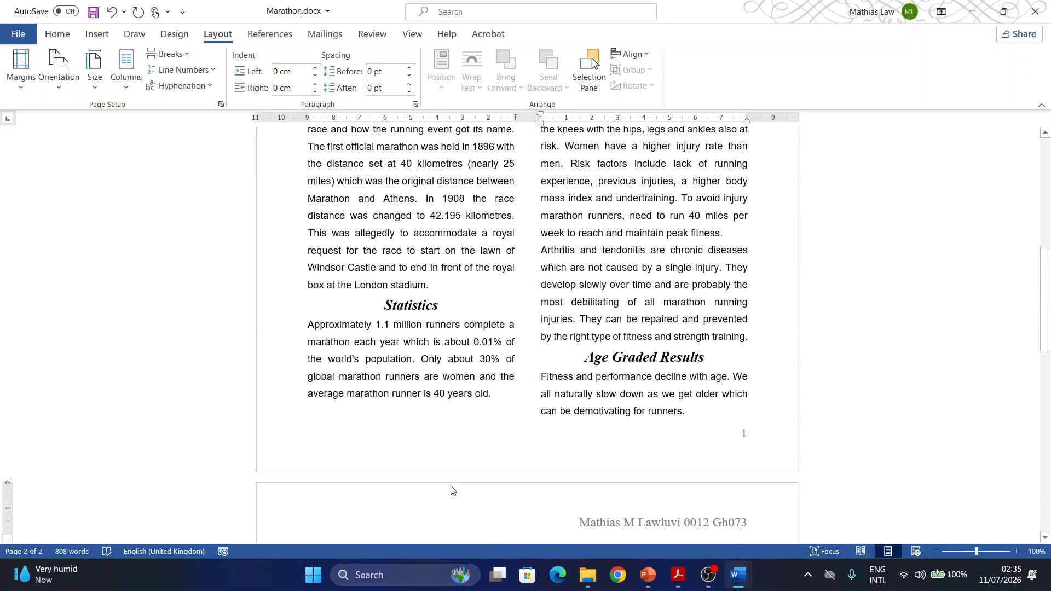
scroll(452, 490, up, 11)
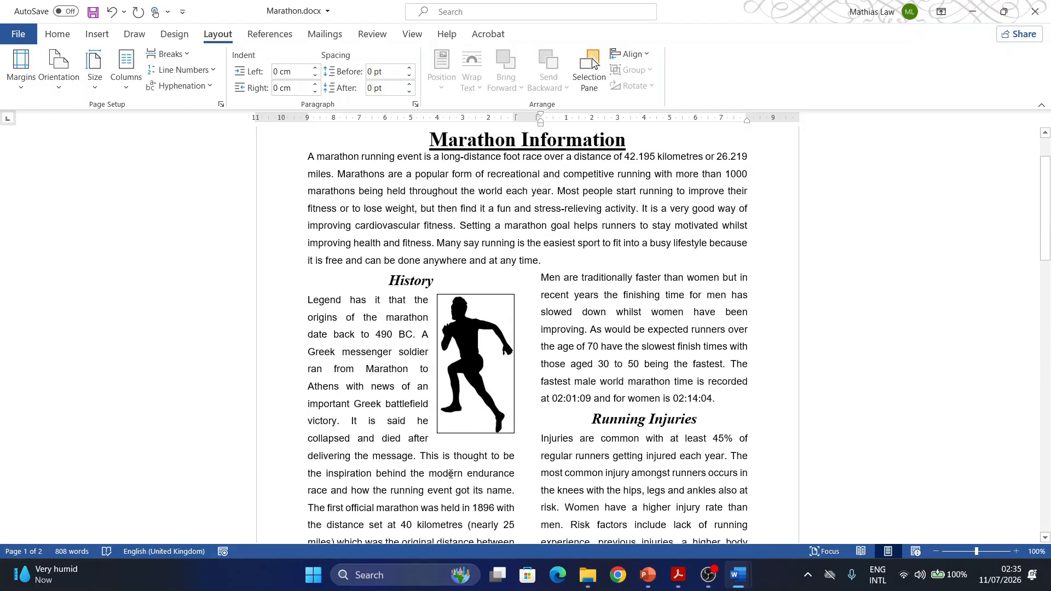
scroll(451, 474, down, 1)
scroll(451, 474, down, 15)
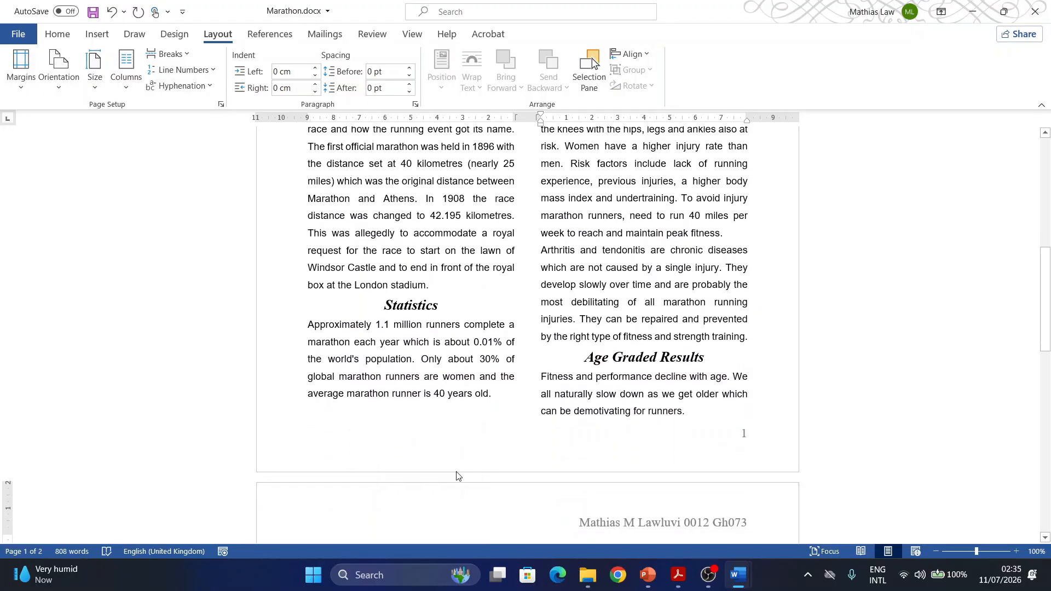
click(668, 575)
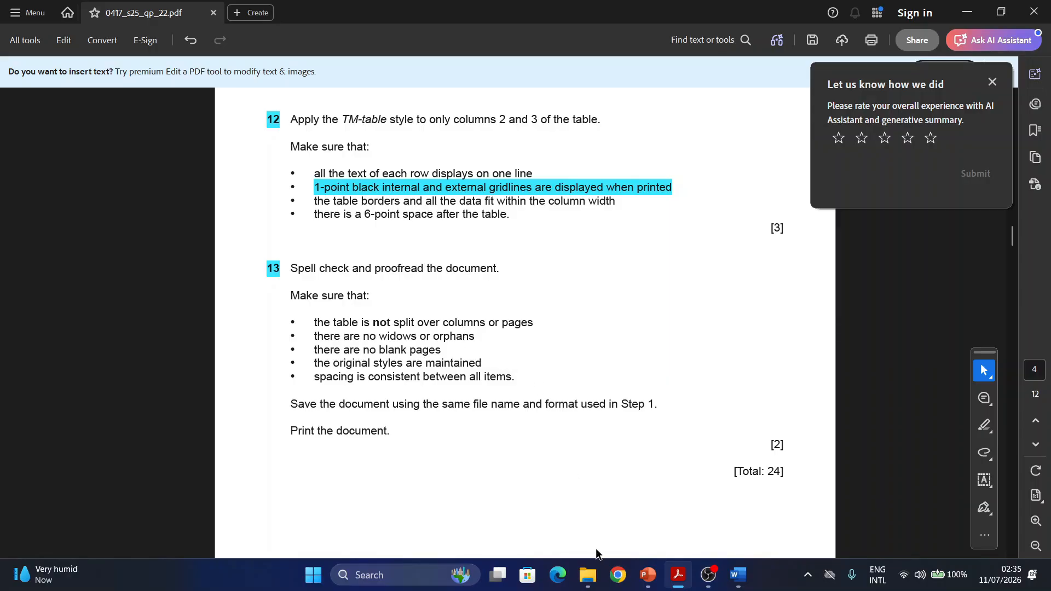
mouse_move(743, 579)
click(788, 539)
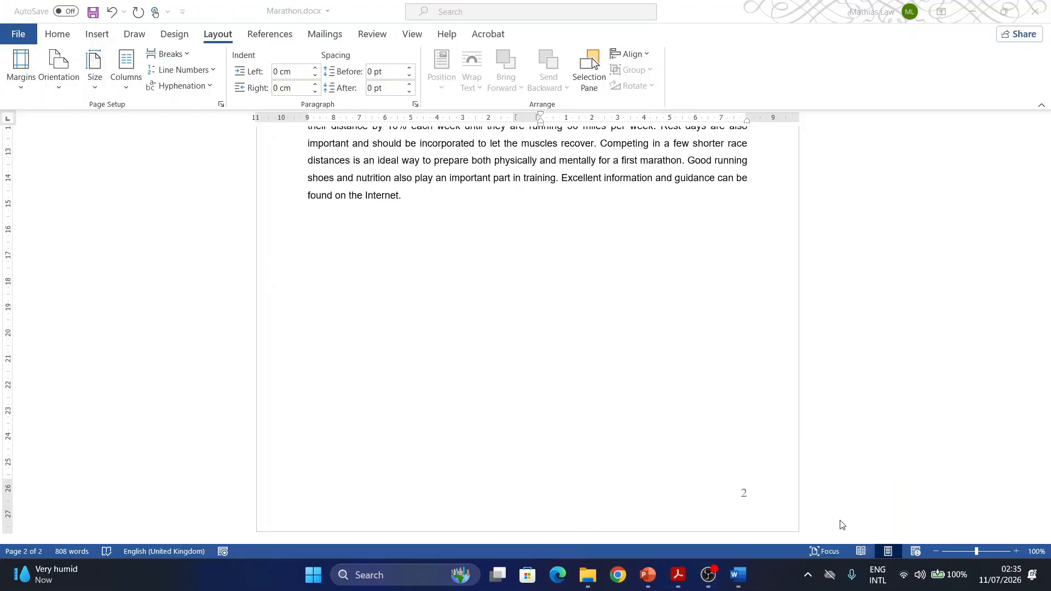
scroll(429, 419, up, 2)
scroll(504, 430, down, 3)
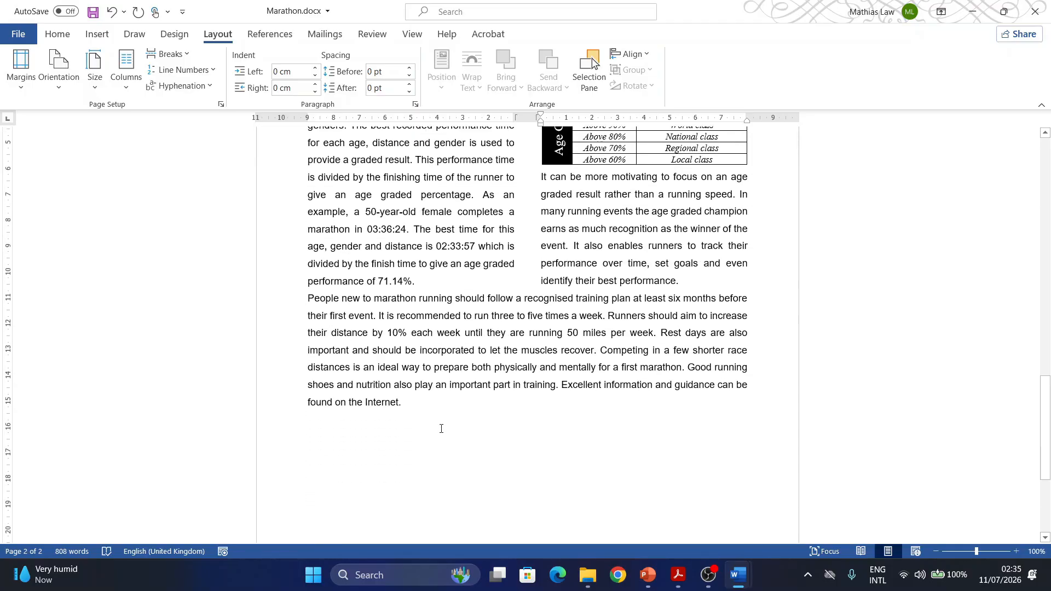
click(678, 574)
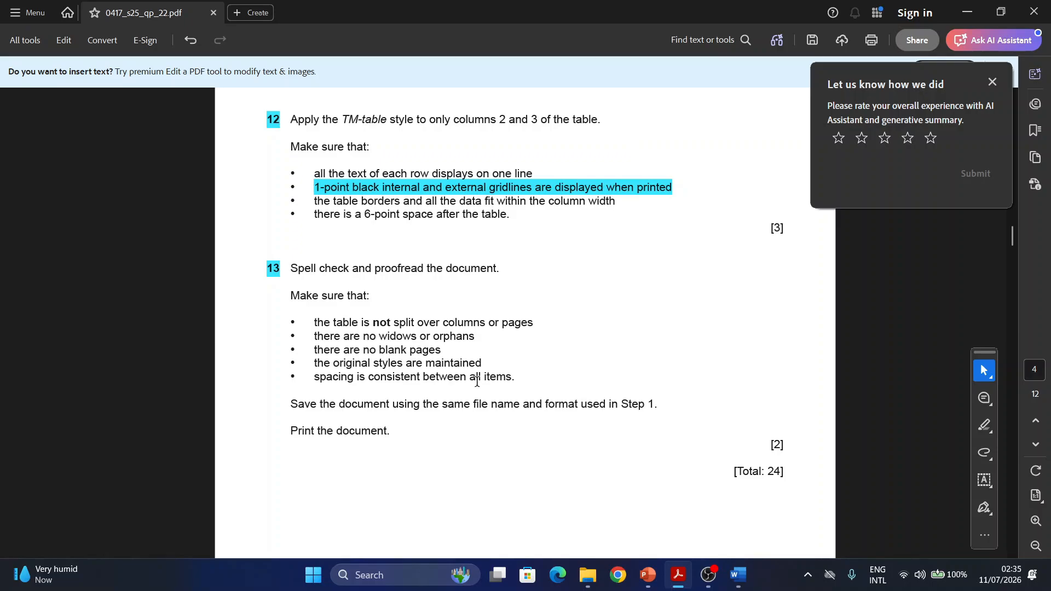
mouse_move(738, 575)
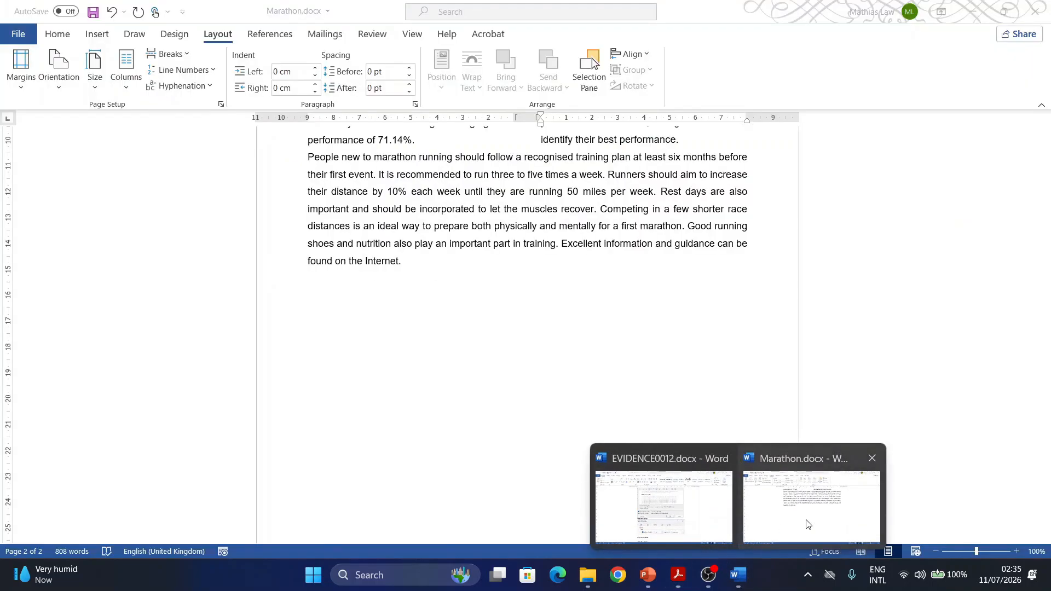
click(808, 525)
scroll(344, 180, up, 9)
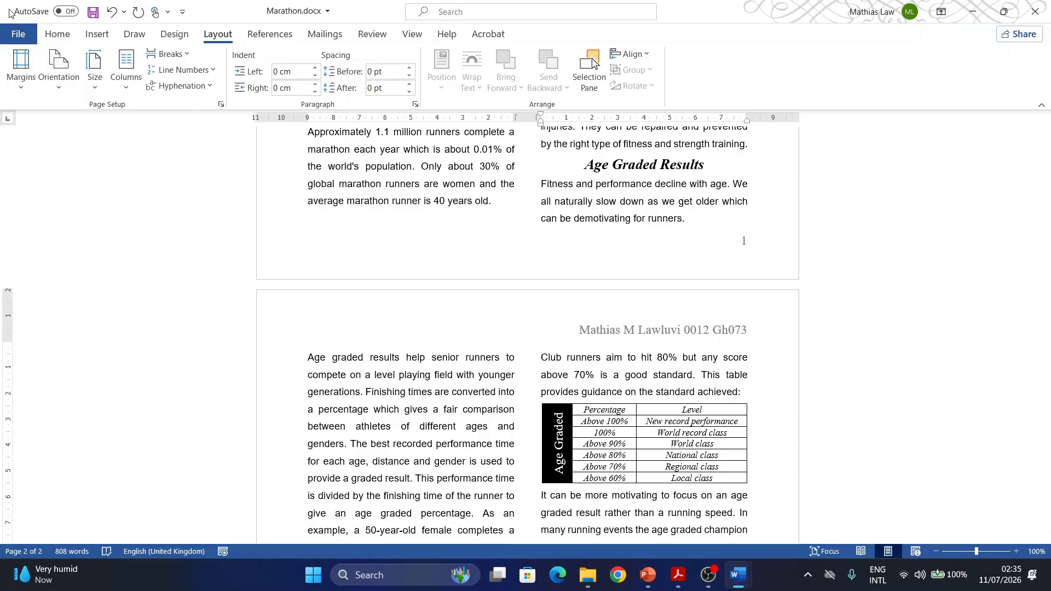
- Show the formatting marks, examine the paragraph marks and breaks on both pages for inconsistent spacing, and hide the marks again
click(56, 35)
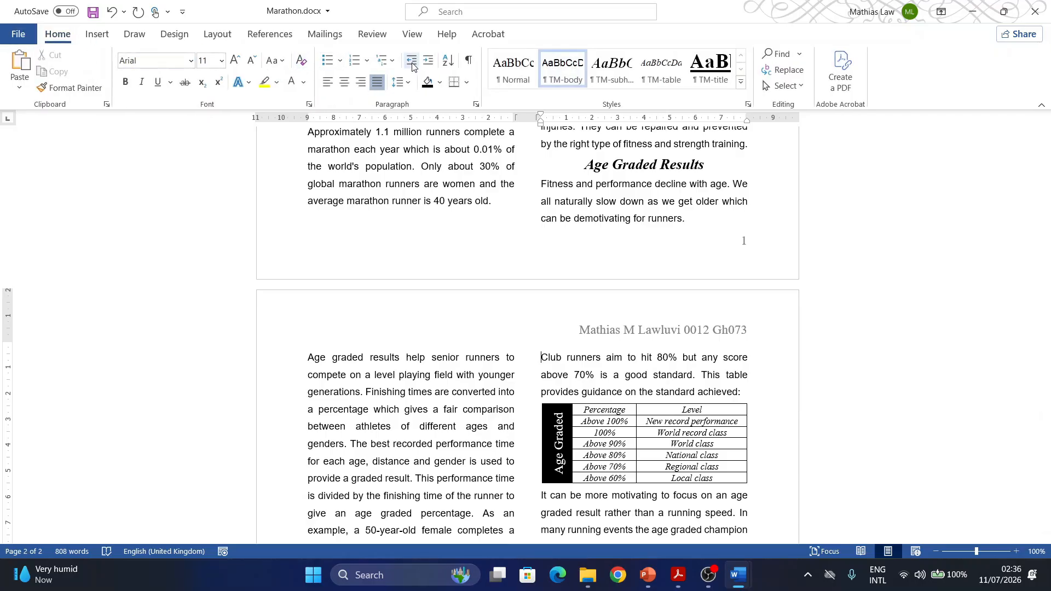
click(468, 60)
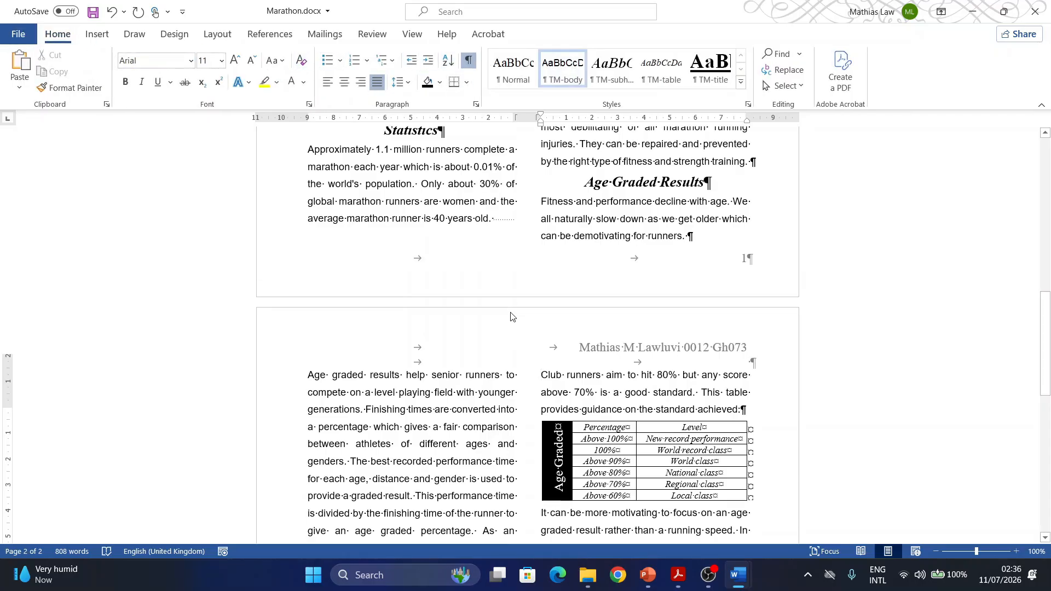
scroll(511, 317, up, 10)
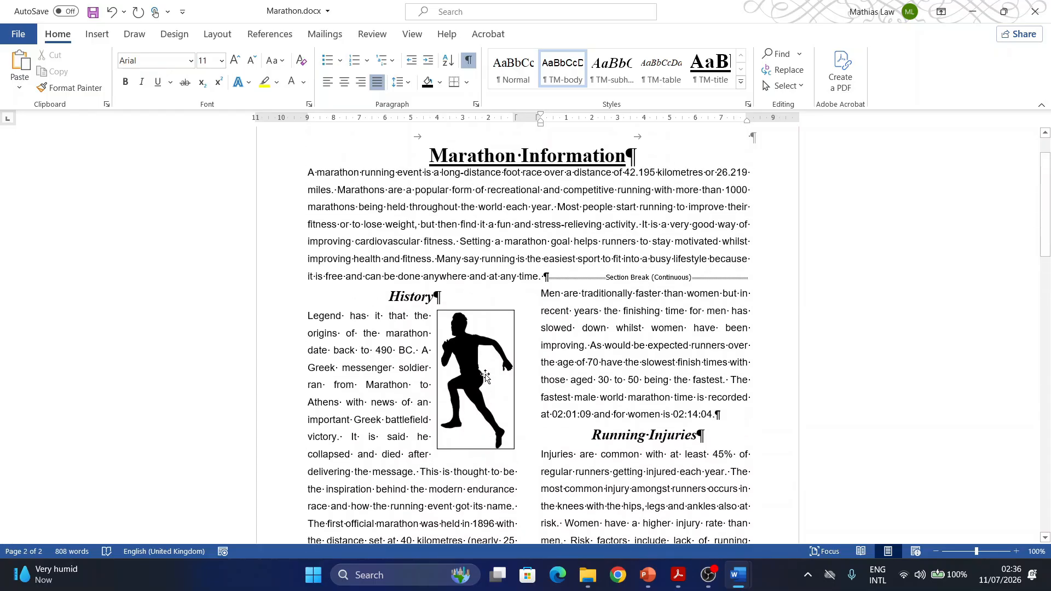
scroll(486, 377, up, 1)
scroll(551, 340, down, 1)
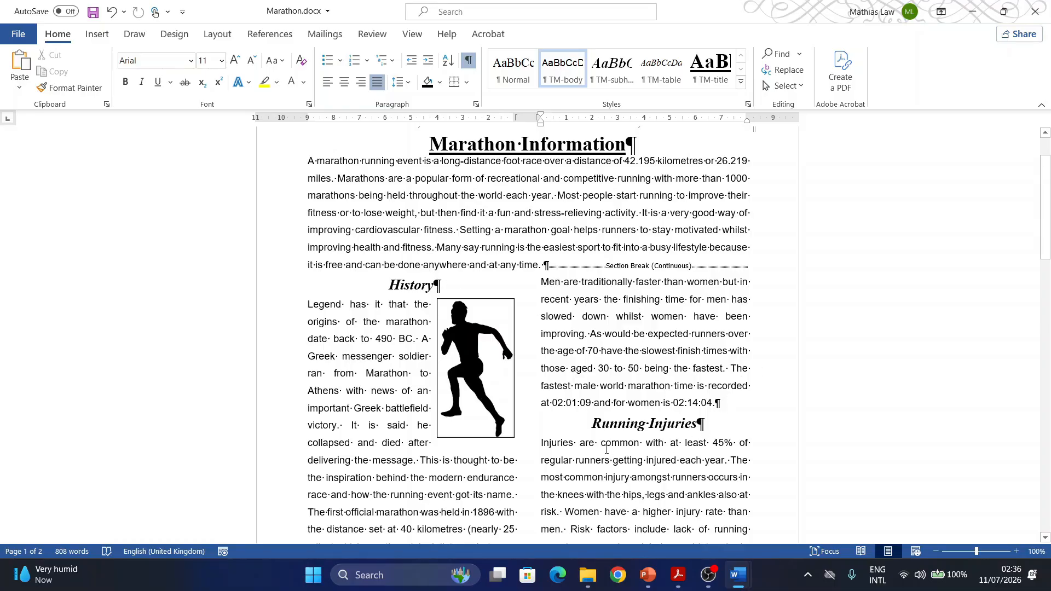
scroll(607, 449, down, 6)
scroll(576, 477, down, 5)
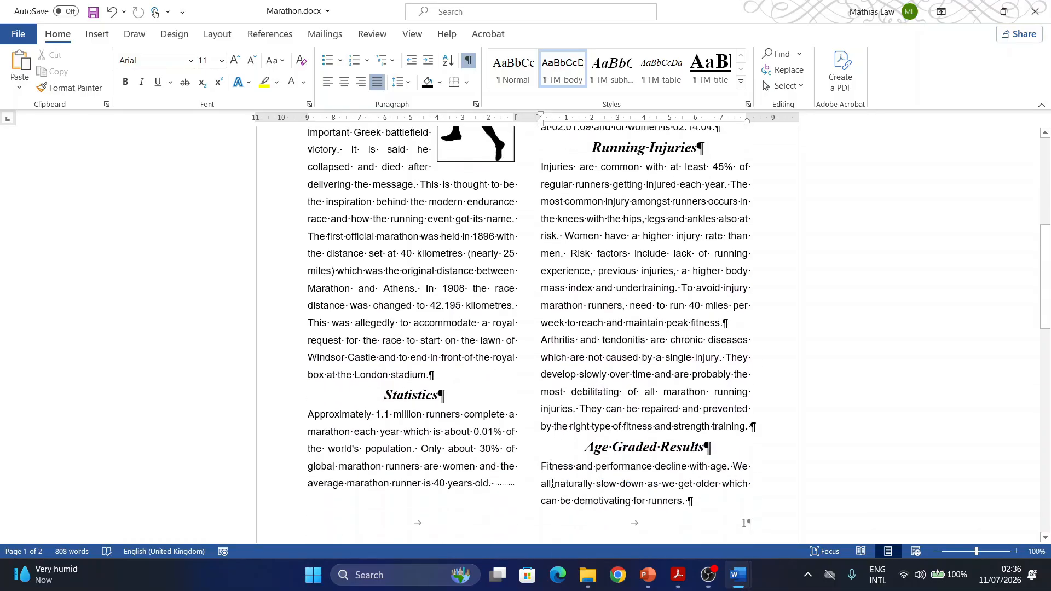
scroll(551, 465, down, 9)
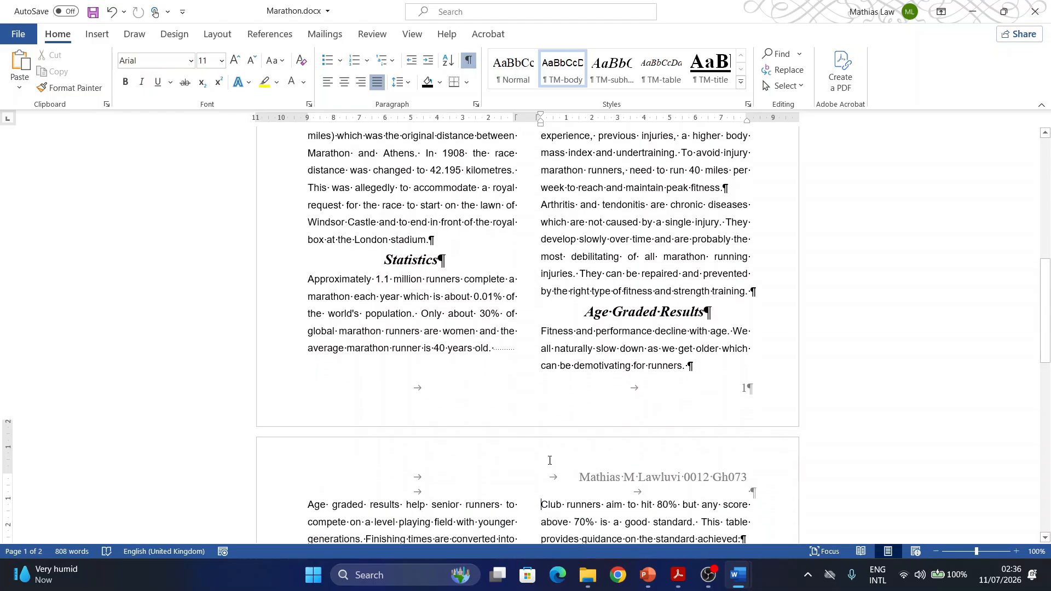
scroll(549, 456, down, 8)
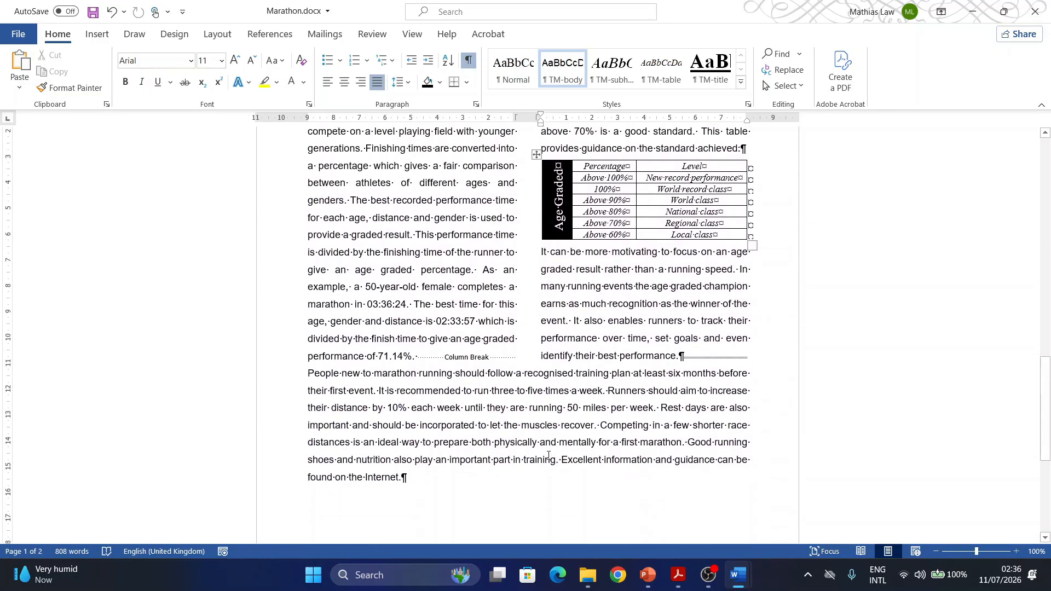
scroll(548, 456, down, 5)
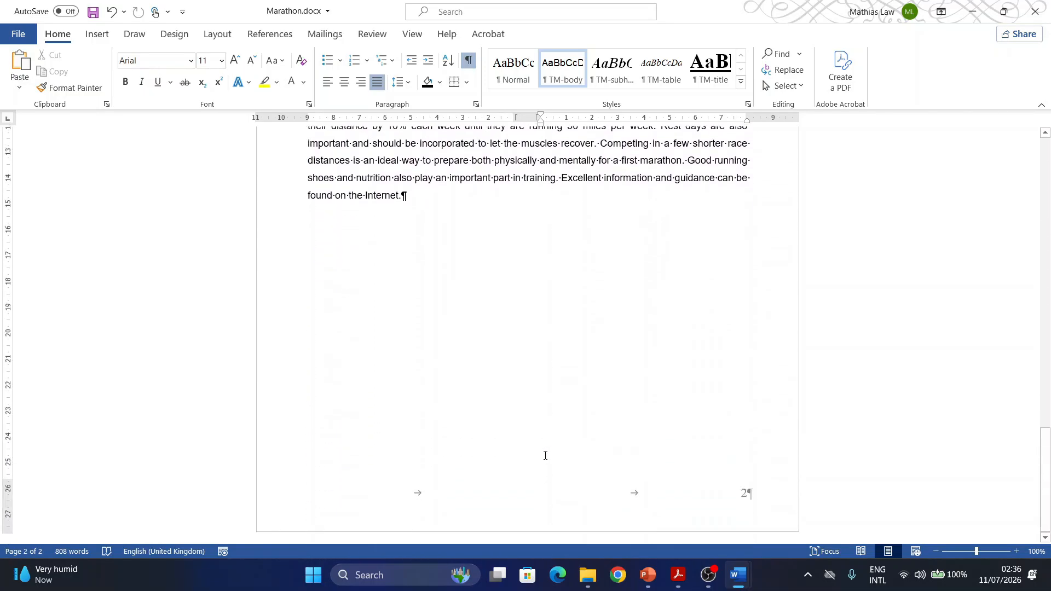
scroll(546, 456, up, 4)
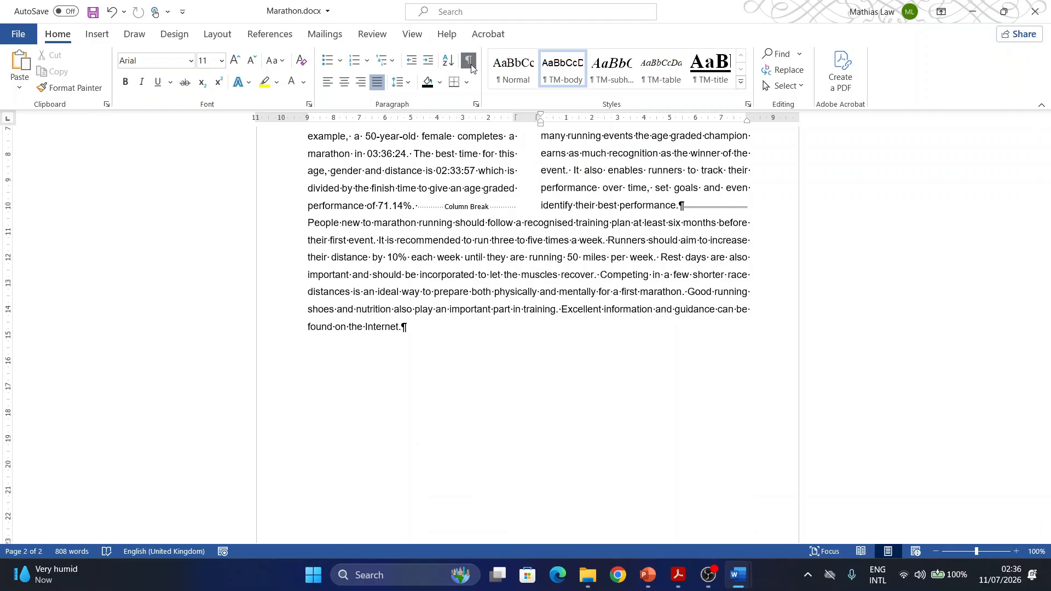
click(469, 62)
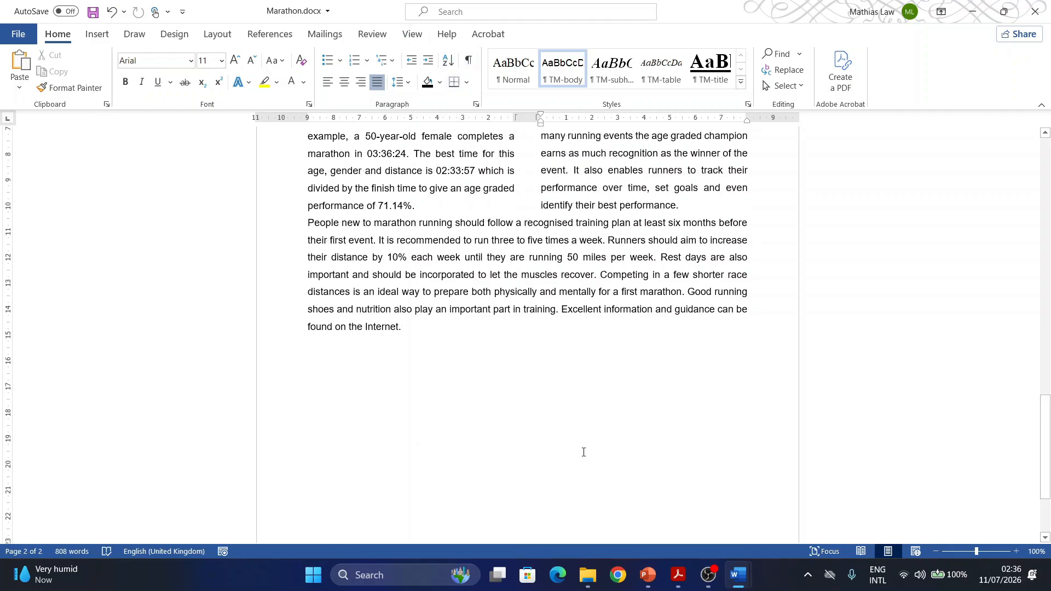
- Check the task 13 save instruction in Acrobat and save the Marathon document in Word under its existing file name and format
click(679, 575)
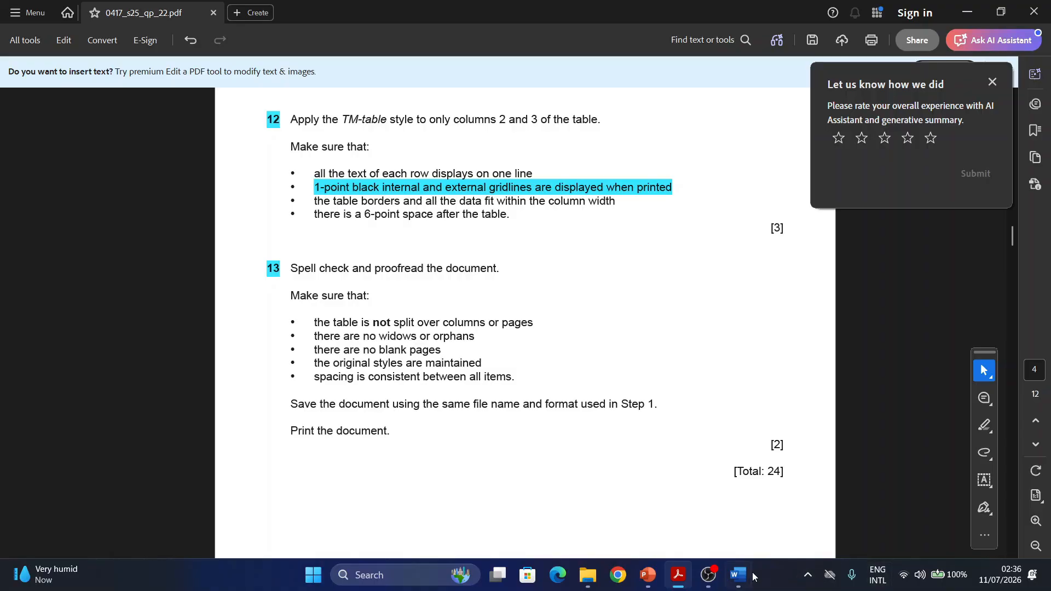
mouse_move(745, 579)
click(792, 525)
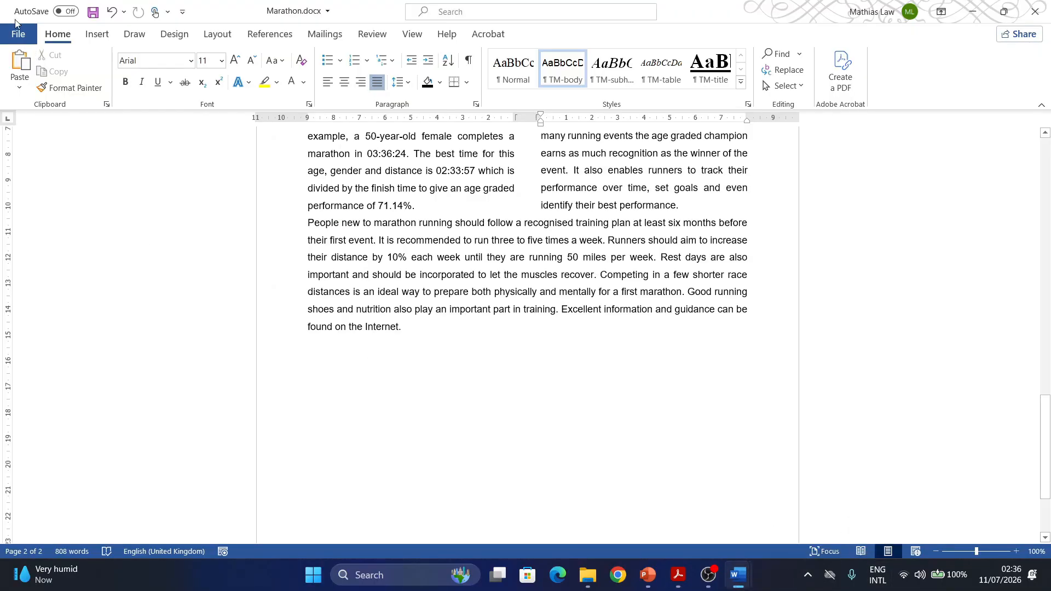
click(93, 12)
drag(1047, 491, 599, 200)
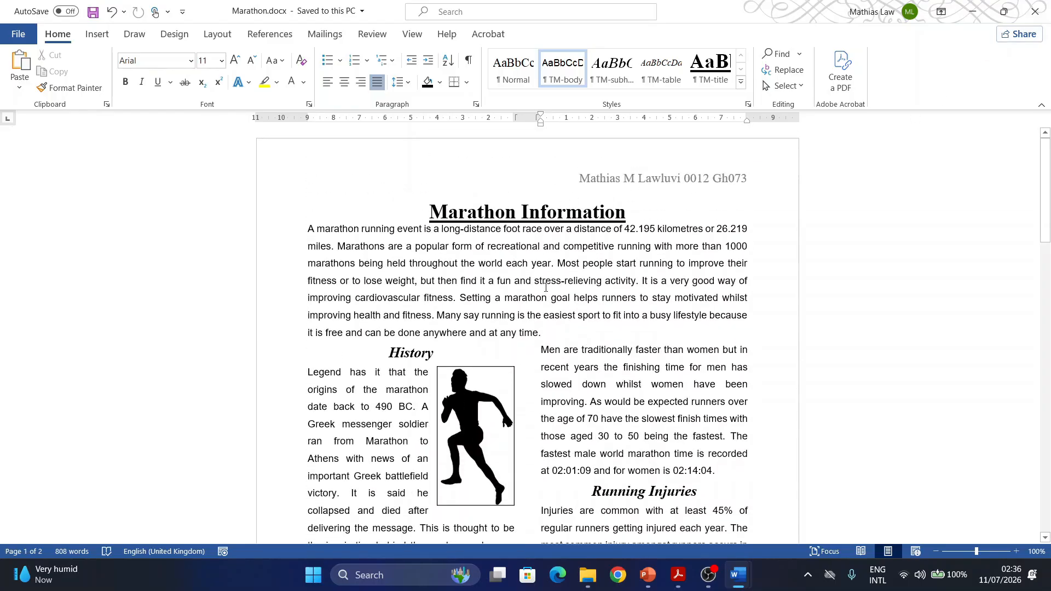